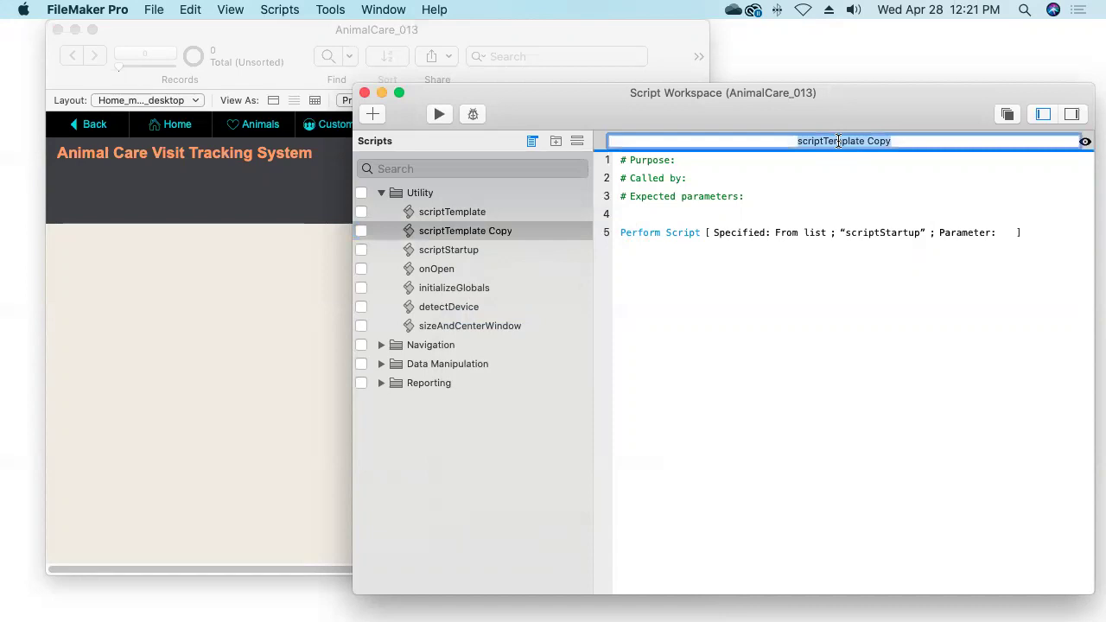
- Rename the scriptTemplate Copy script as deleteCurrentRecord_(table)
{"action": "type", "text": "delet"}
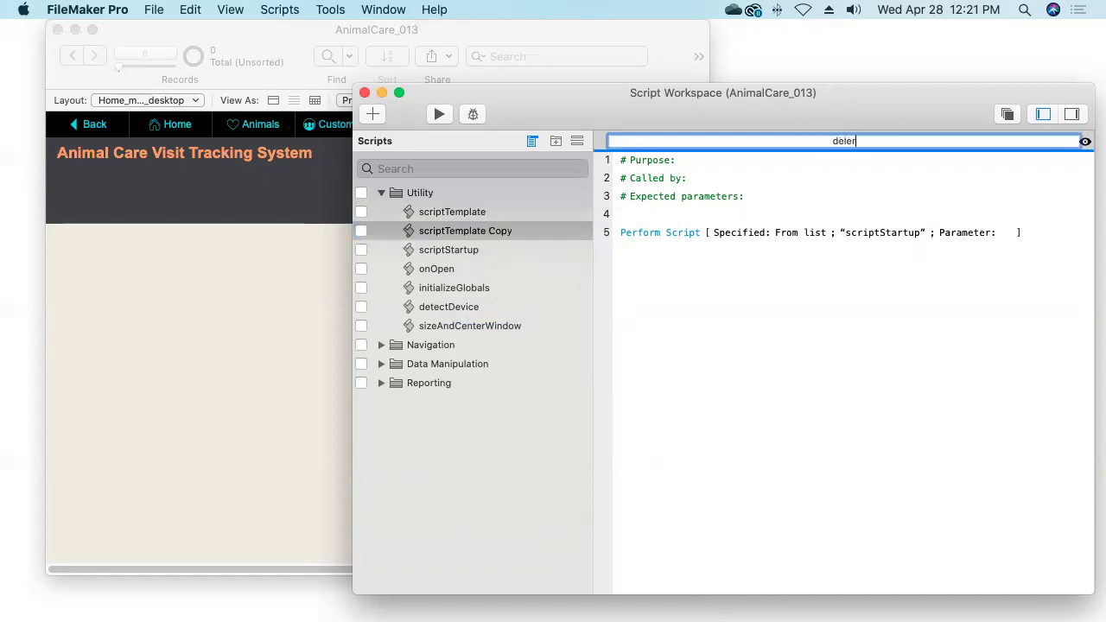
{"action": "type", "text": "eCurrentRecord"}
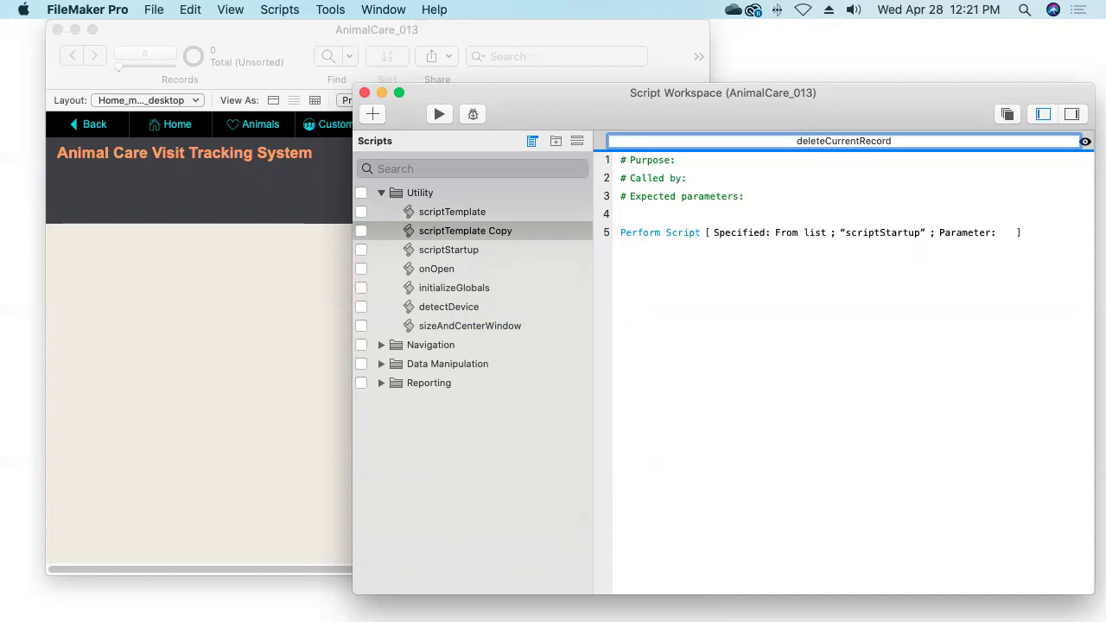
{"action": "type", "text": "_"}
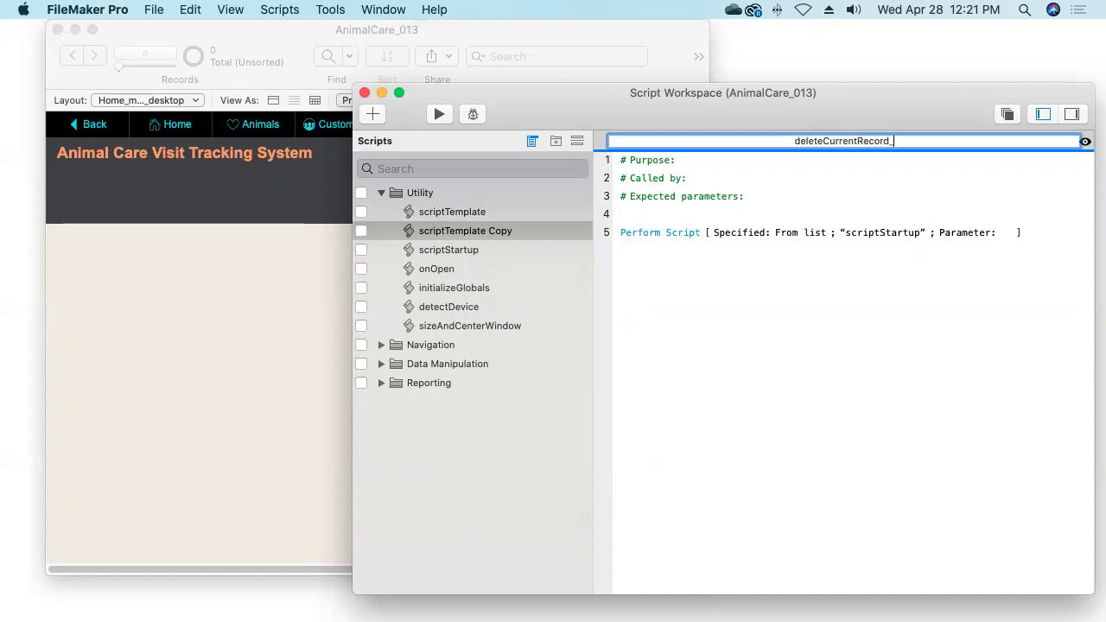
{"action": "type", "text": "(tab"}
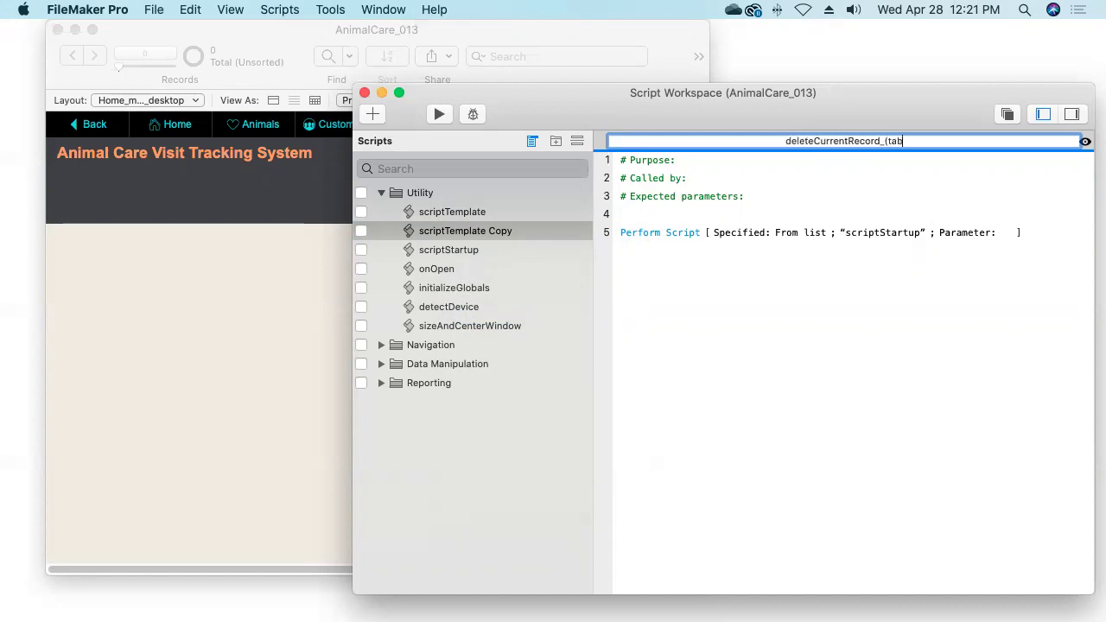
{"action": "type", "text": "le)"}
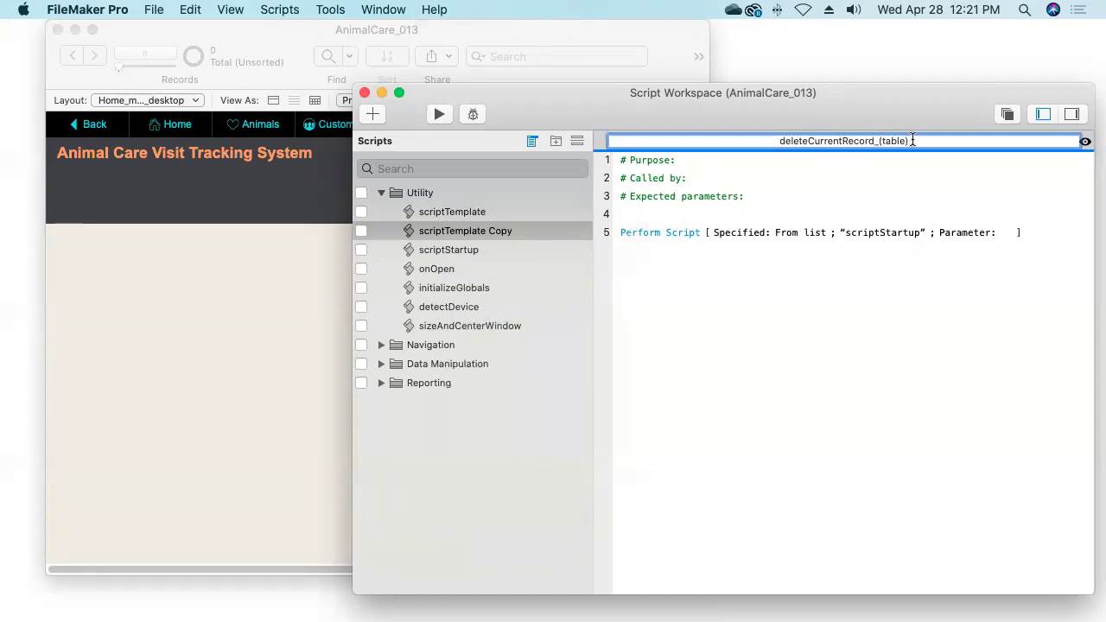
{"action": "key", "text": "BackSpace"}
{"action": "type", "text": ")"}
{"action": "key", "text": "Return"}
- Complete the Purpose comment with "Allow users with sufficient privileges to delete the current record"
{"action": "left_click", "coordinate": [730, 161]}
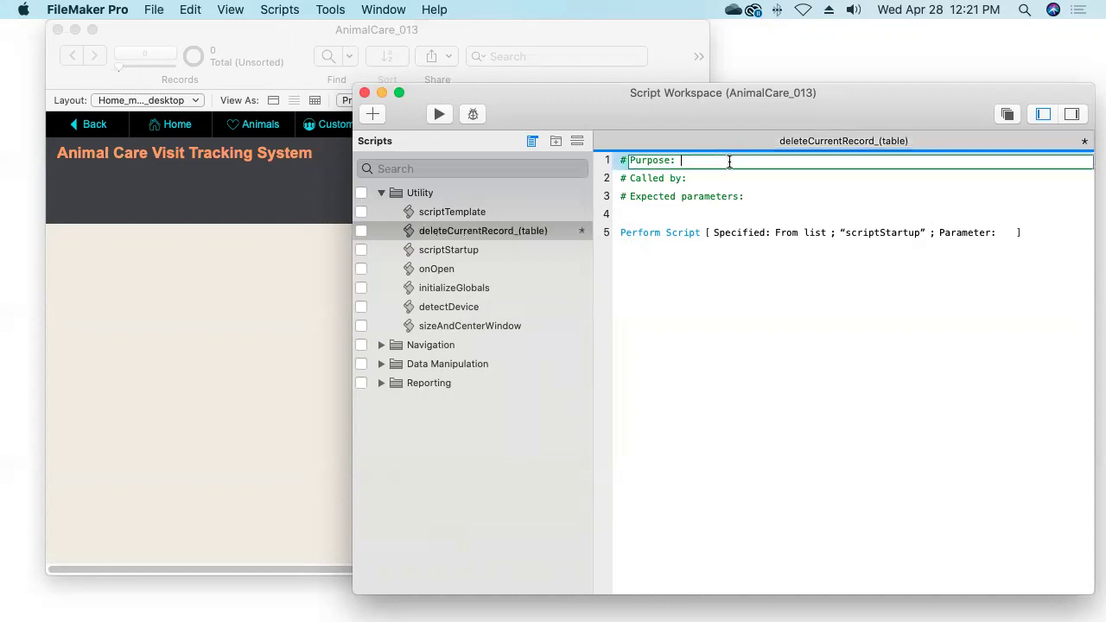
{"action": "type", "text": "Allow users with su"}
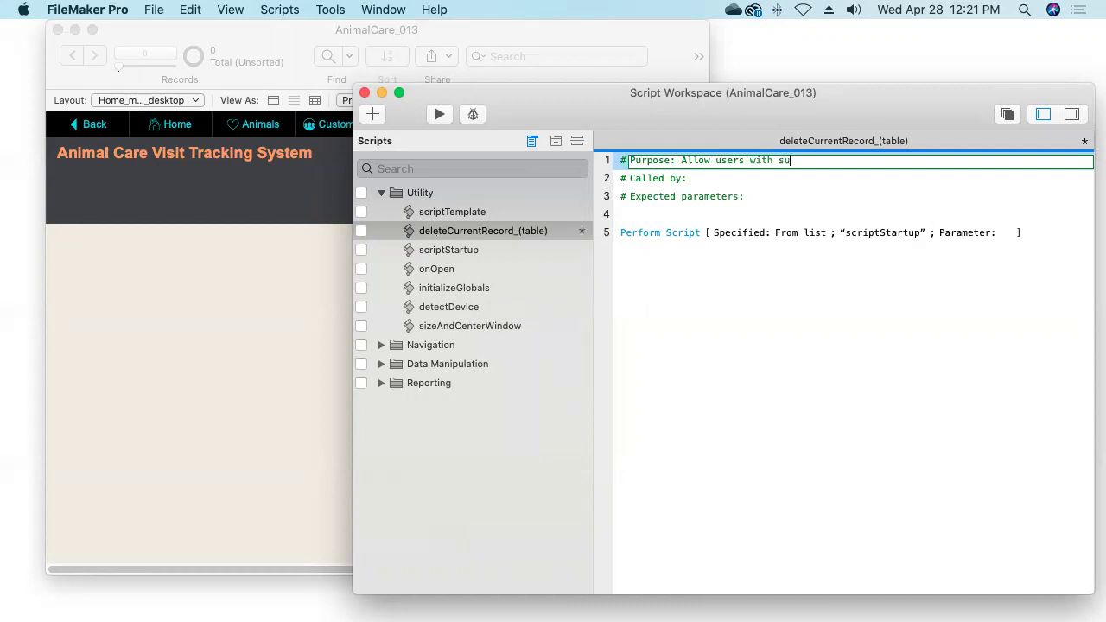
{"action": "type", "text": "fficient privileges to delete t"}
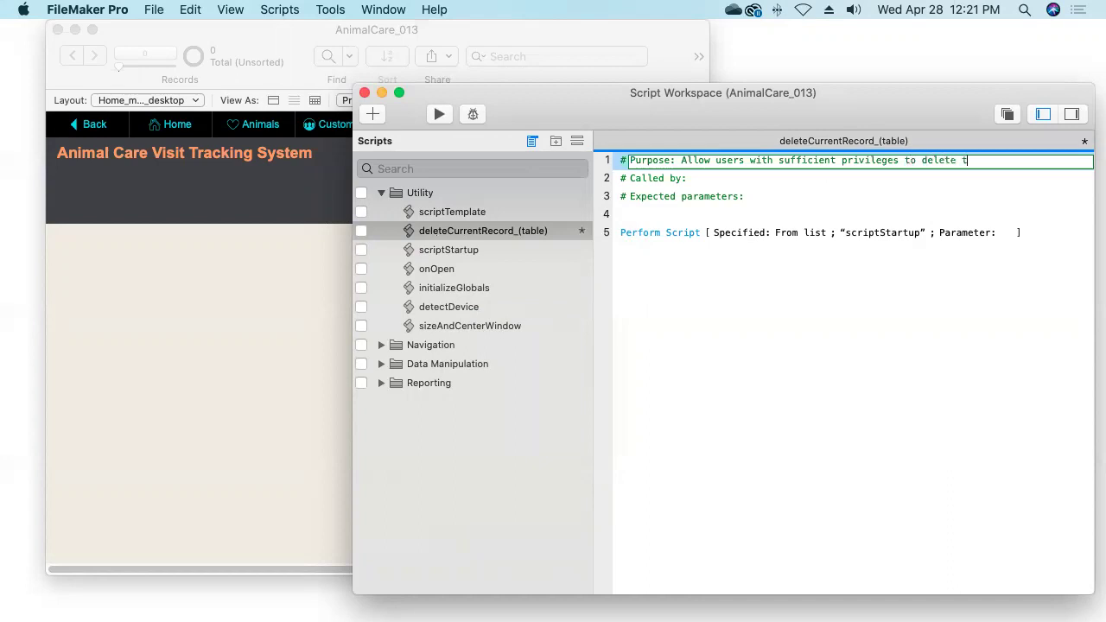
{"action": "type", "text": "he current record"}
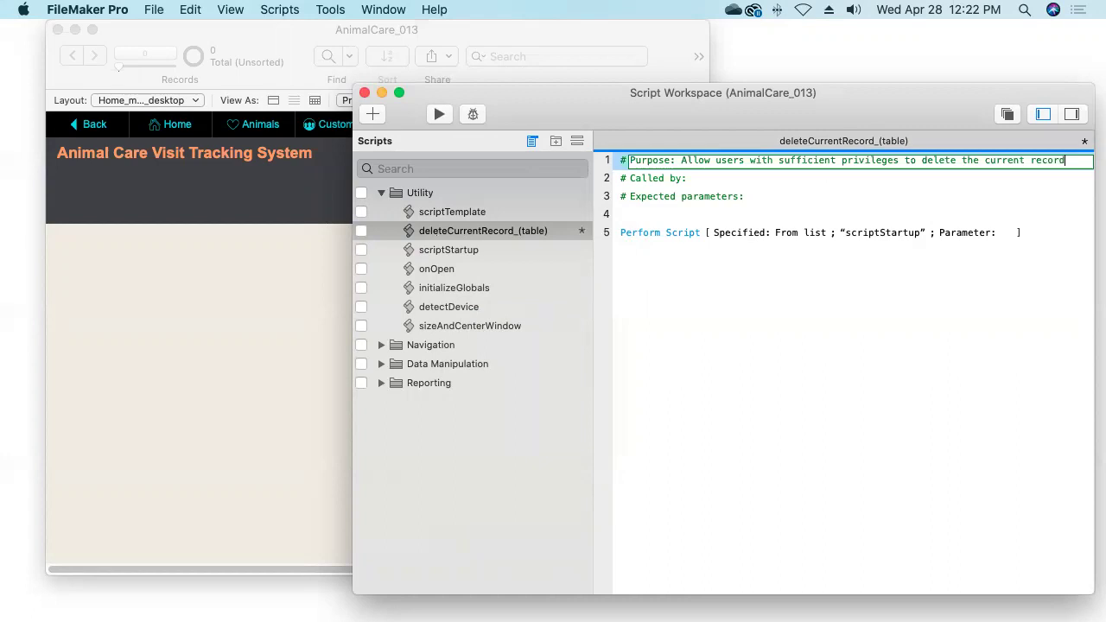
{"action": "key", "text": "Return"}
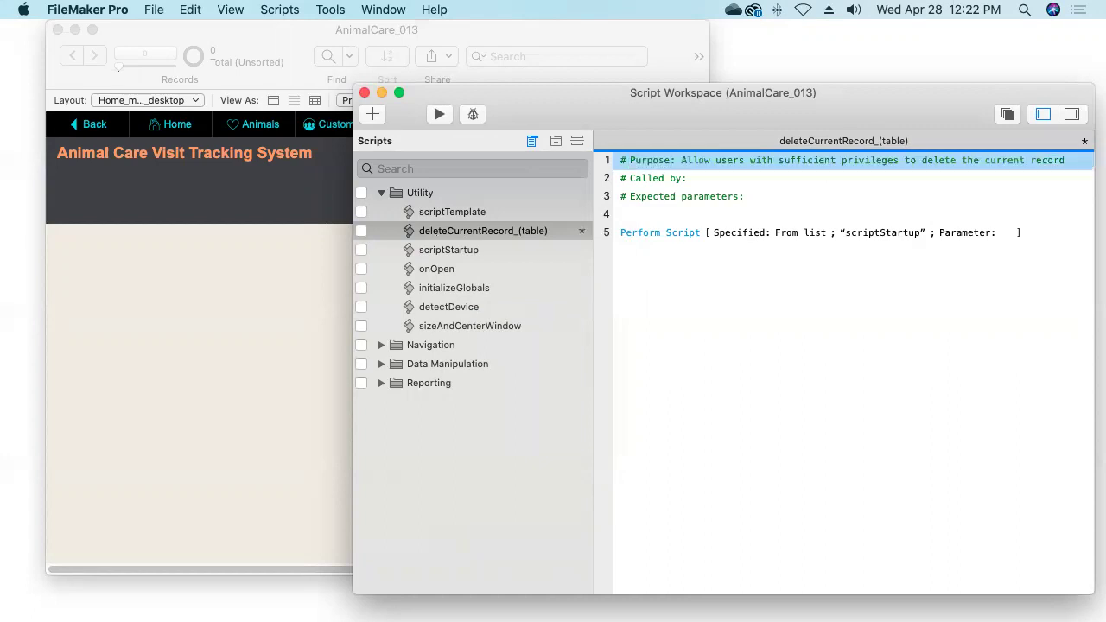
- Complete the Called by comment with: Custom menu item "Delete Record"
{"action": "left_click", "coordinate": [710, 179]}
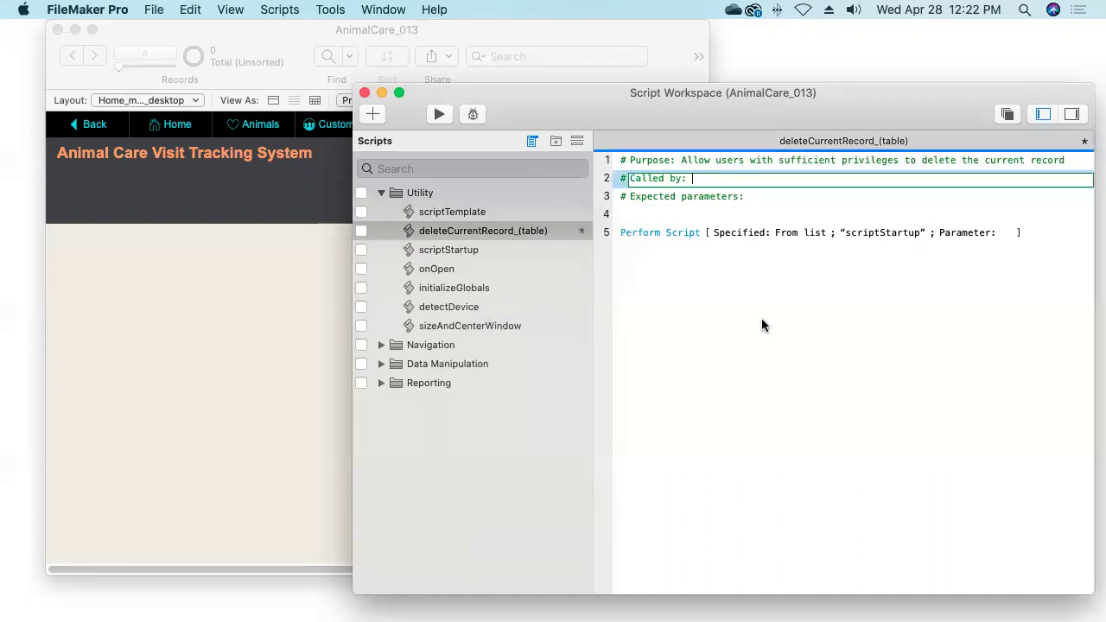
{"action": "type", "text": "Custom menu item \"Delete"}
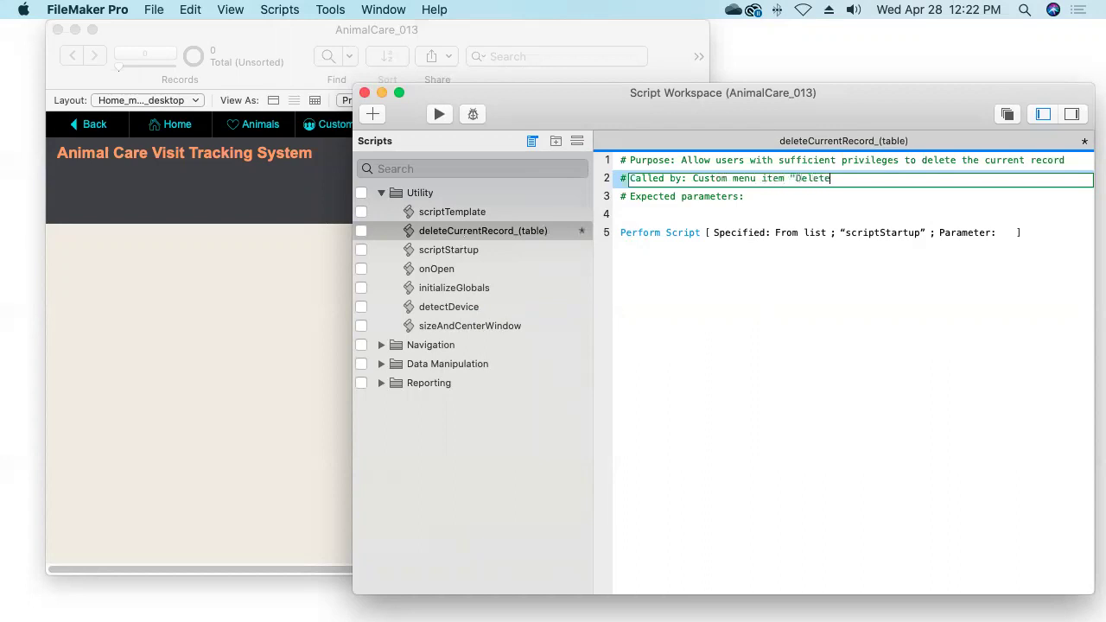
{"action": "type", "text": " Record\""}
{"action": "key", "text": "Return"}
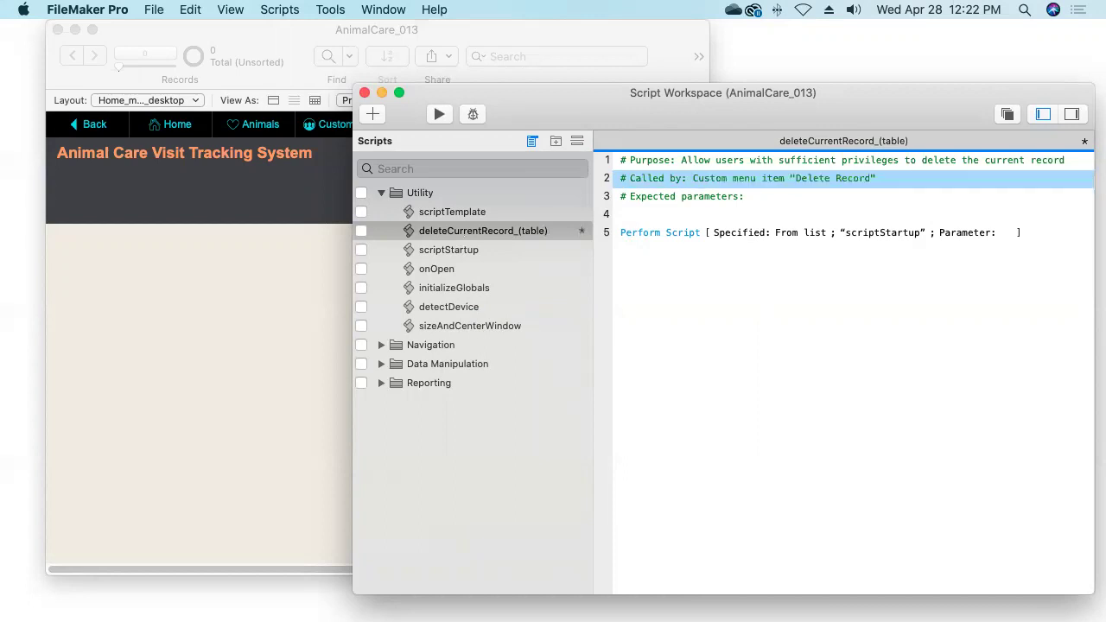
- Complete the Expected parameters comment with "Name of the table from which to delete"
{"action": "left_click", "coordinate": [771, 201]}
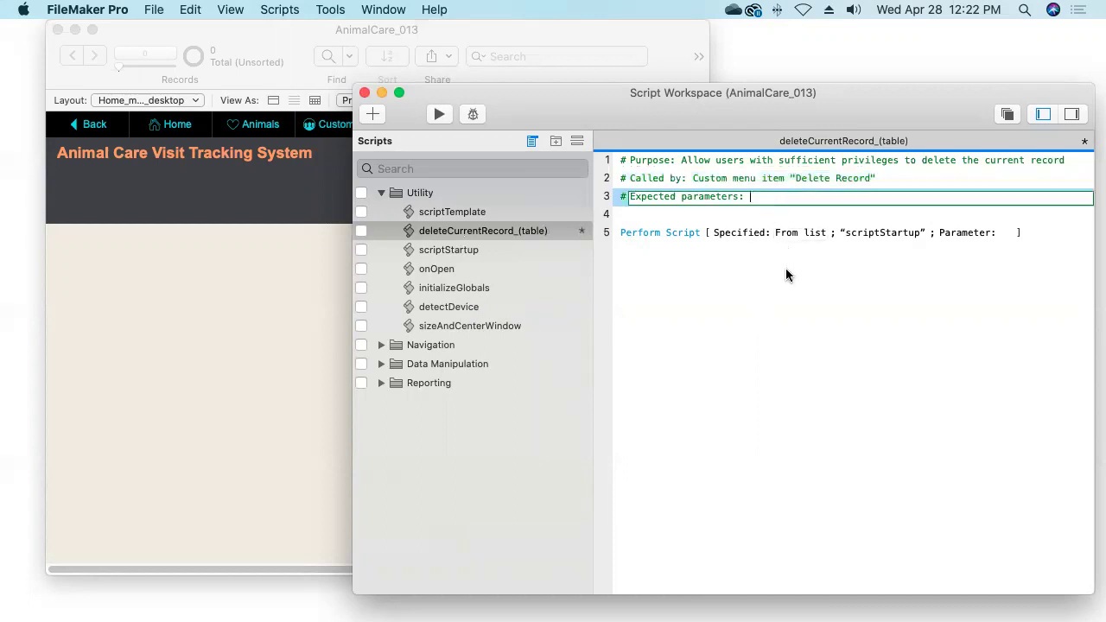
{"action": "type", "text": "Name of the table from whi"}
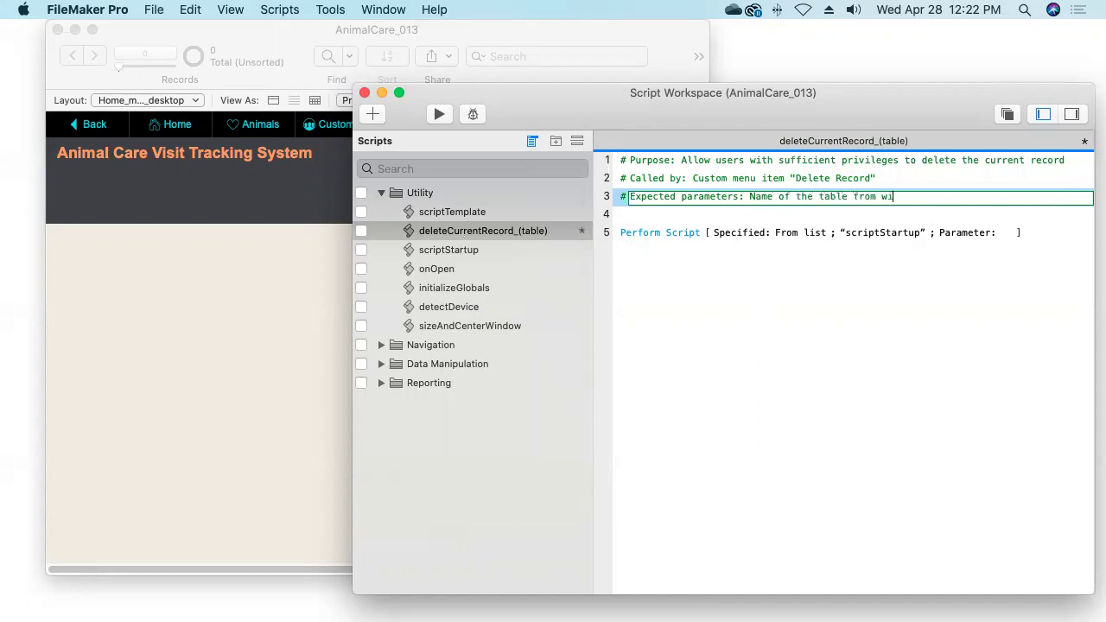
{"action": "type", "text": "ch to delete"}
{"action": "key", "text": "Return"}
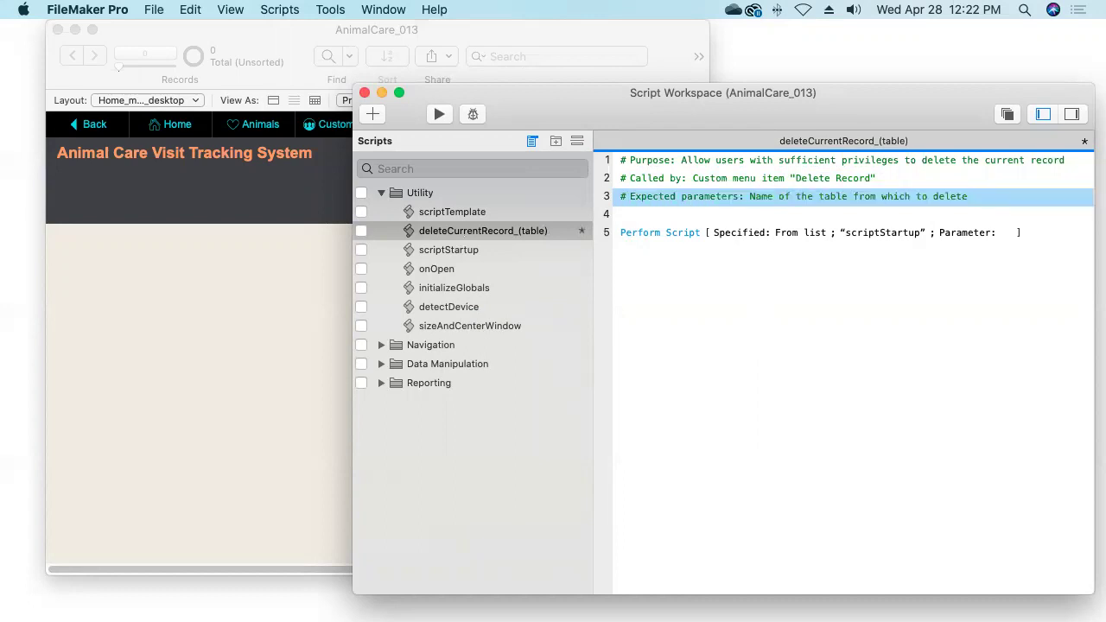
- Review the steps of the scriptStartup script called by Perform Script, then return to deleteCurrentRecord_(table)
{"action": "left_click", "coordinate": [685, 232]}
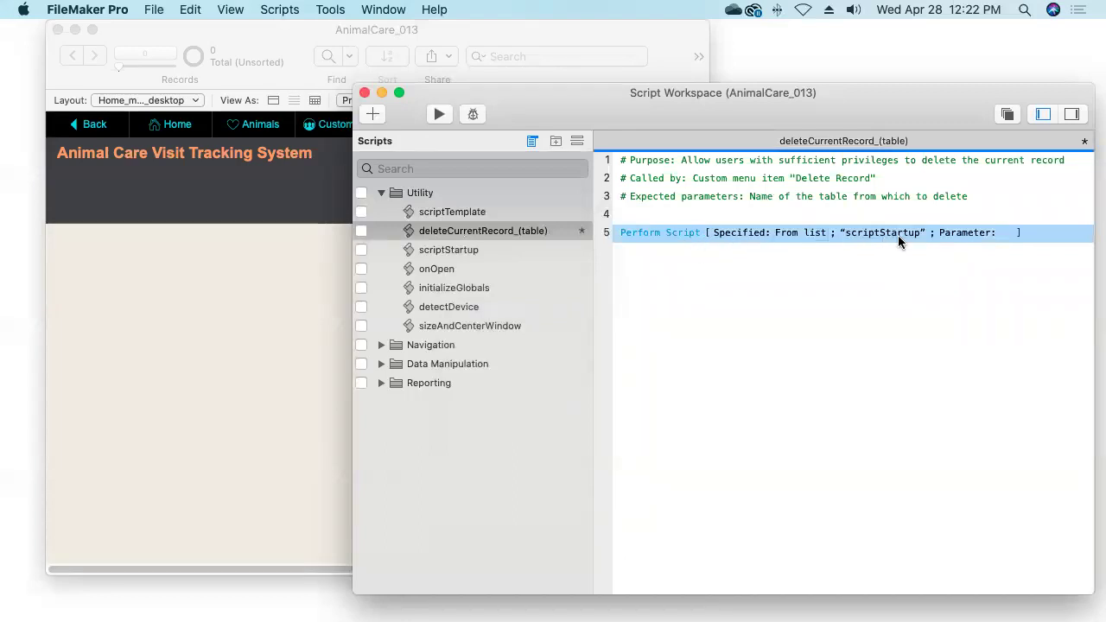
{"action": "left_click", "coordinate": [456, 250]}
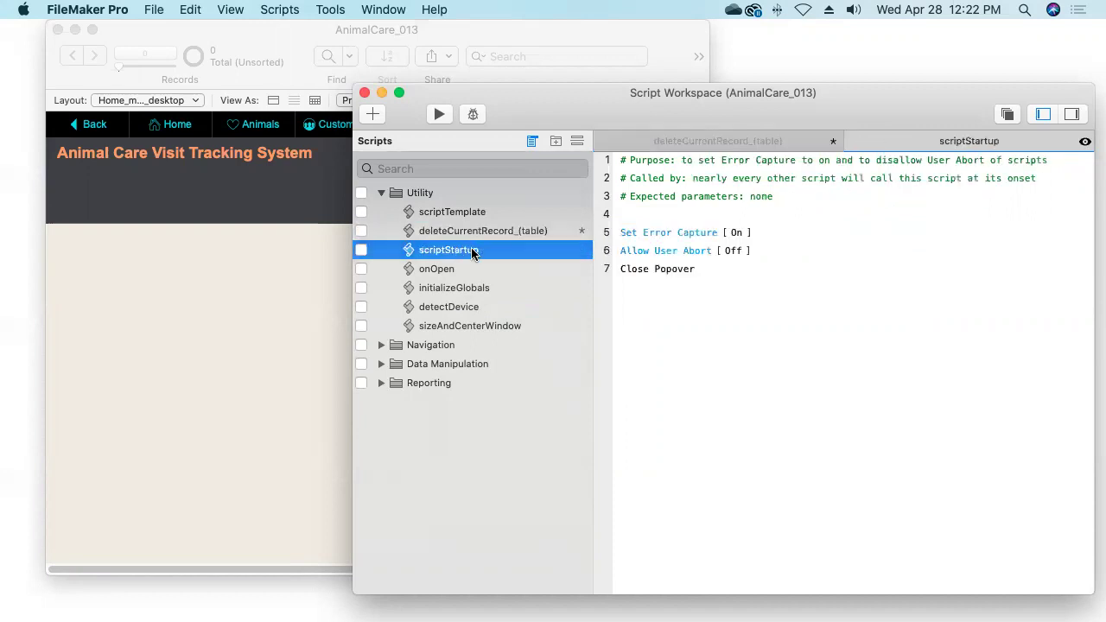
{"action": "left_click", "coordinate": [679, 238]}
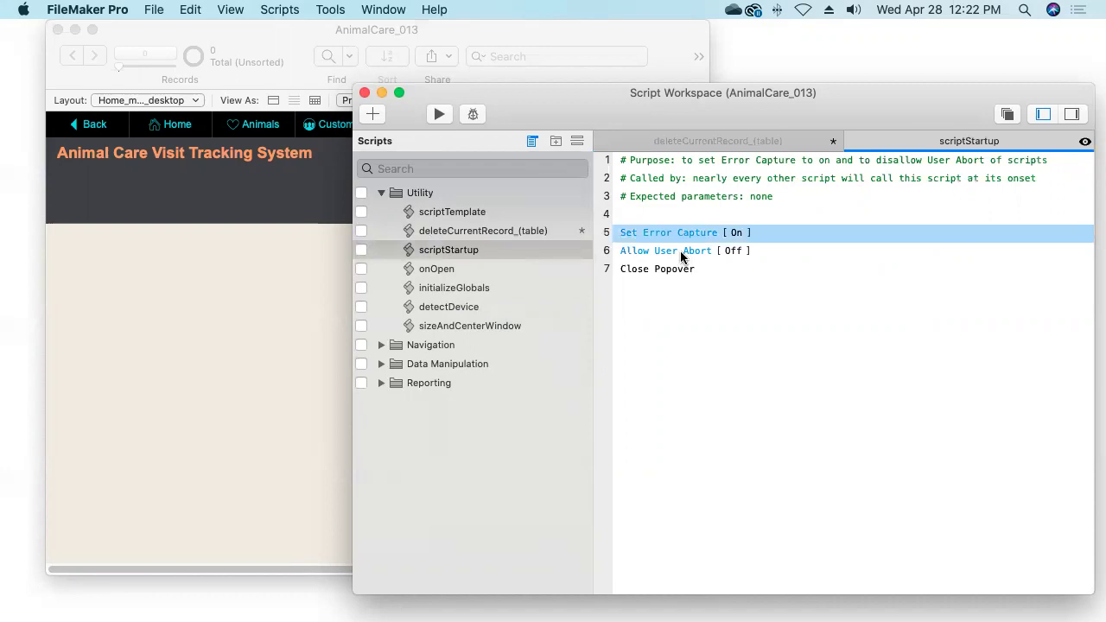
{"action": "left_click", "coordinate": [681, 252]}
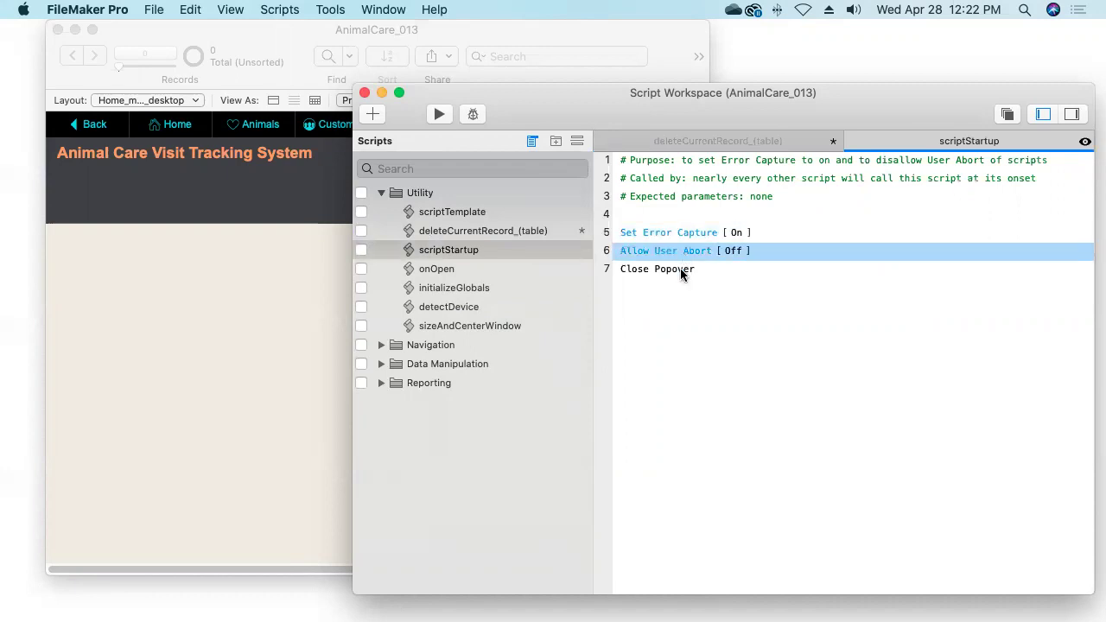
{"action": "left_click", "coordinate": [681, 271]}
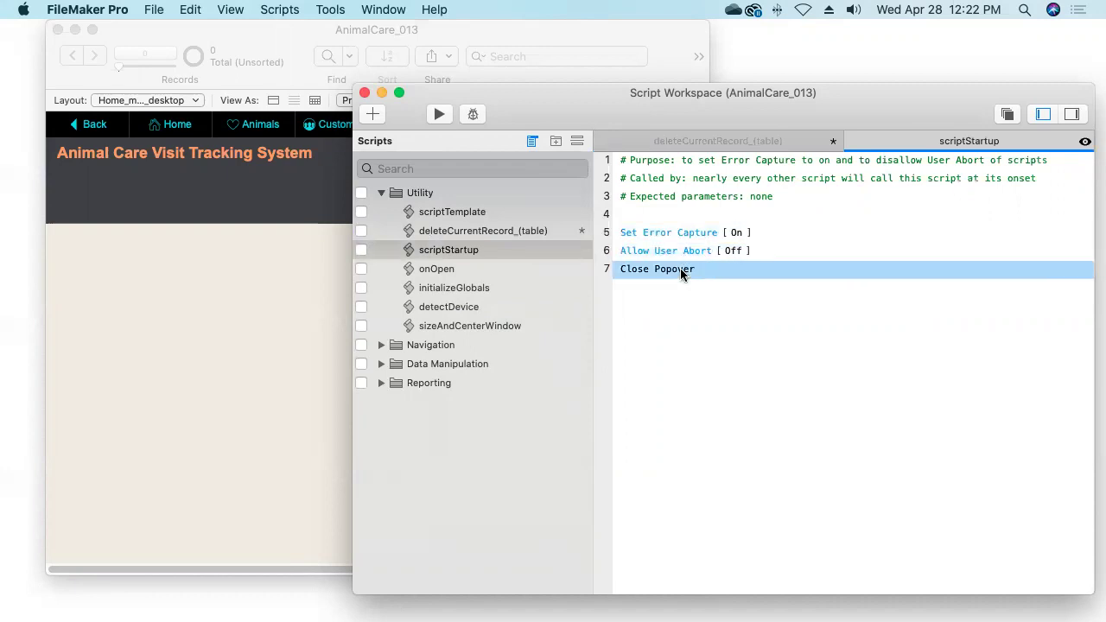
{"action": "left_click", "coordinate": [853, 142]}
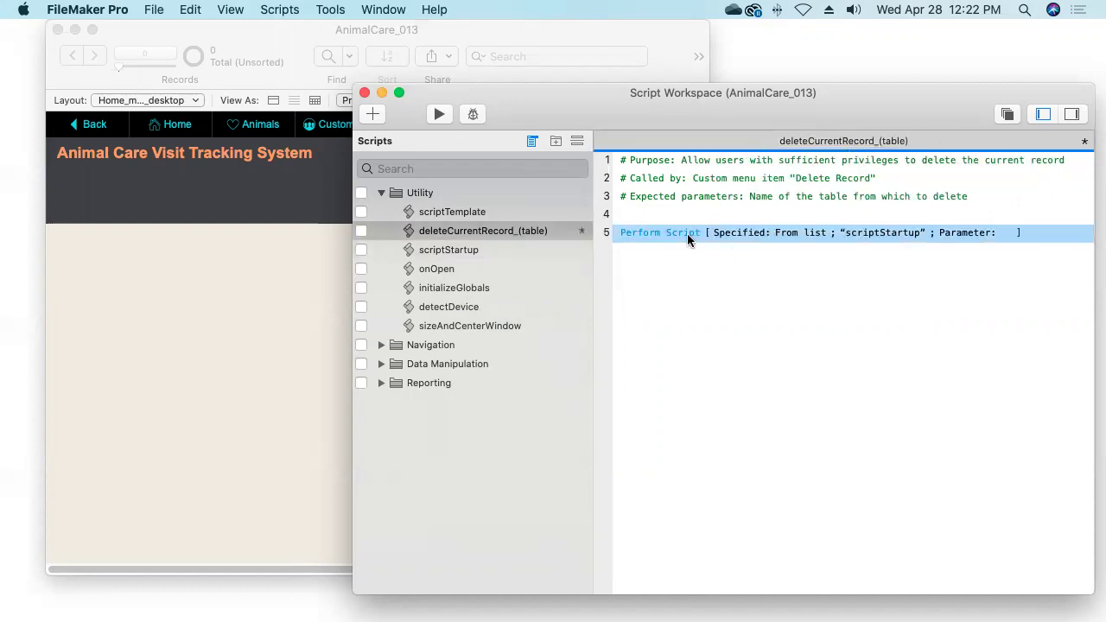
- Below the Perform Script line and a blank line, add a Set Variable step that sets $table to Get ( ScriptParameter )
{"action": "key", "text": "Return"}
{"action": "key", "text": "Return"}
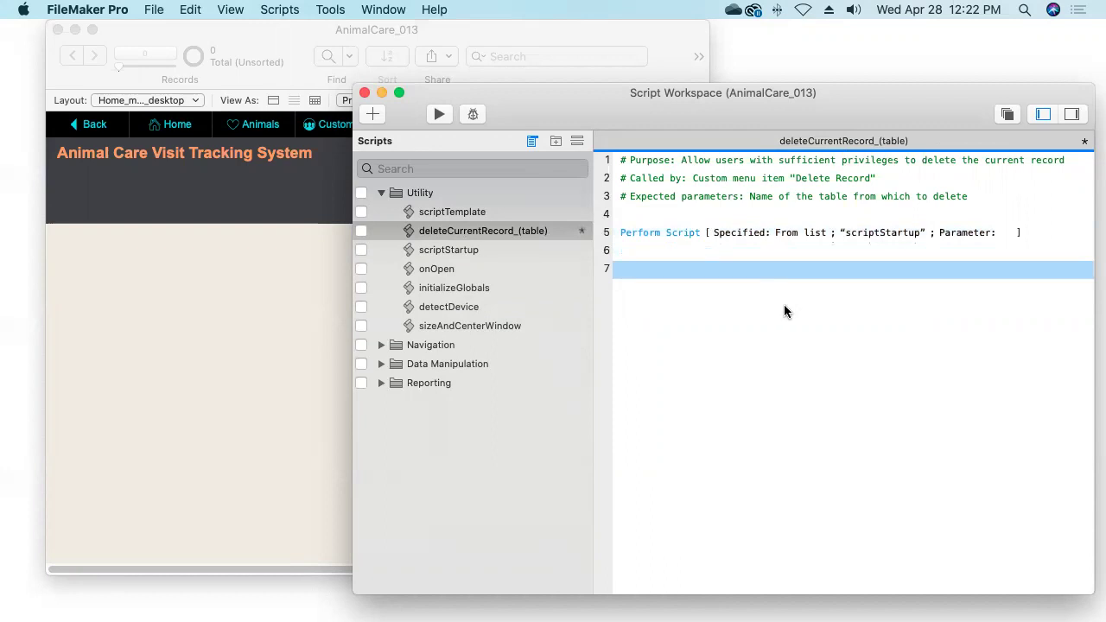
{"action": "type", "text": "sv"}
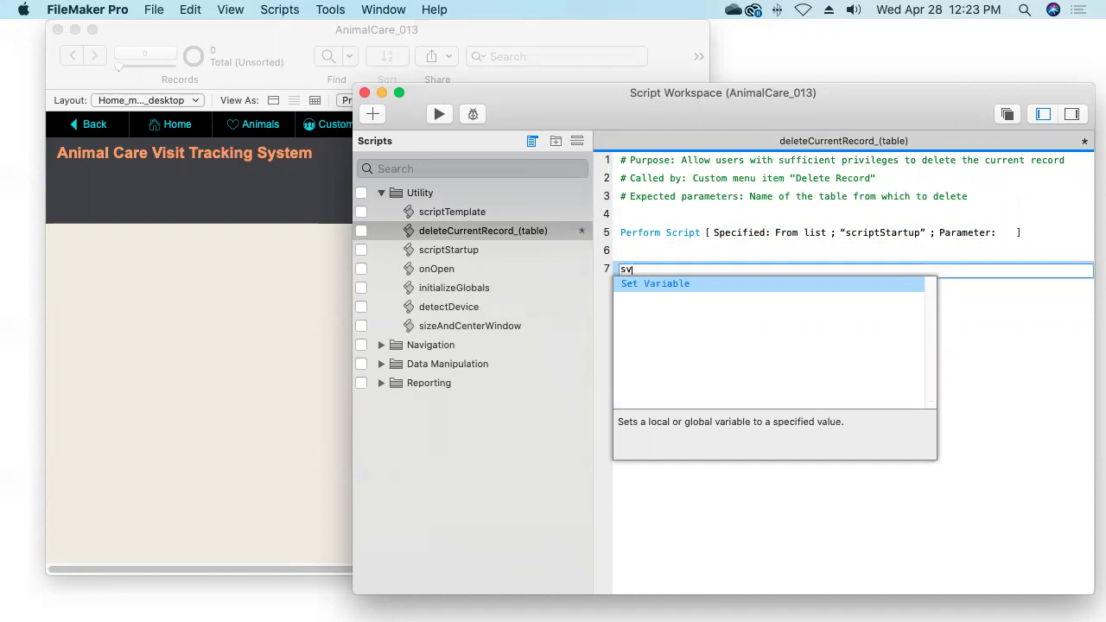
{"action": "key", "text": "Return"}
{"action": "key", "text": "Return"}
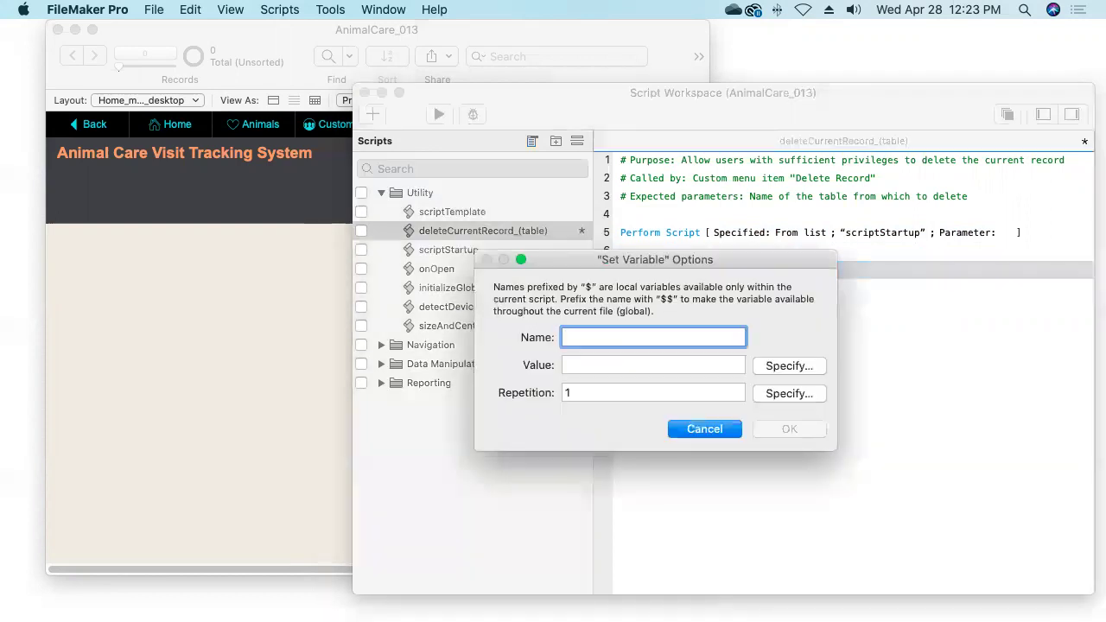
{"action": "type", "text": "$table"}
{"action": "key", "text": "Tab"}
{"action": "type", "text": "get ( scriptparameter )"}
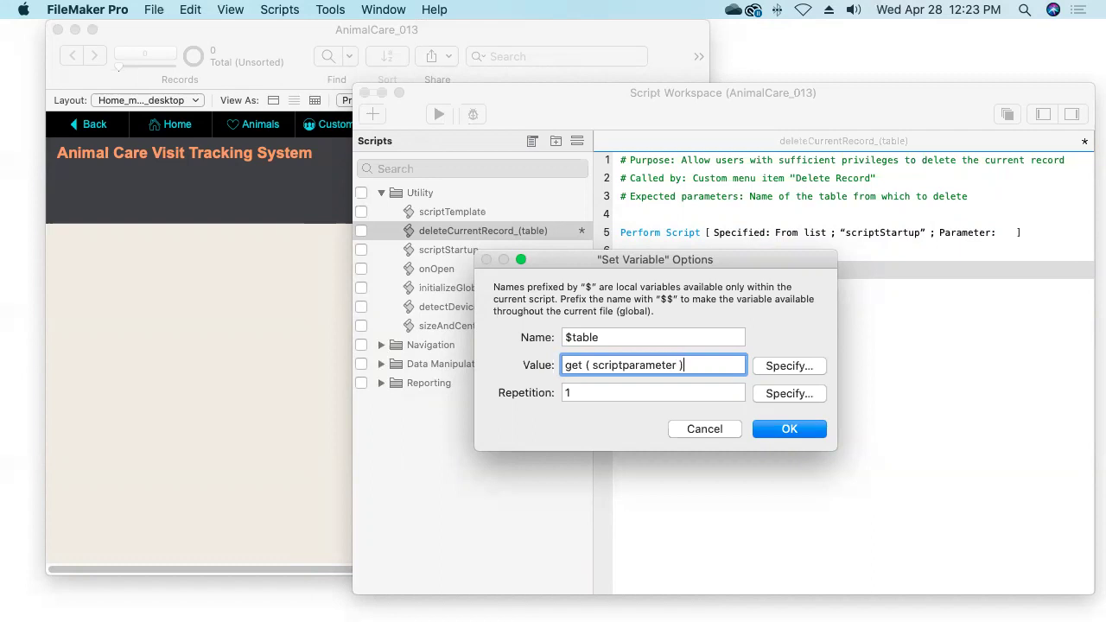
{"action": "left_click", "coordinate": [789, 430]}
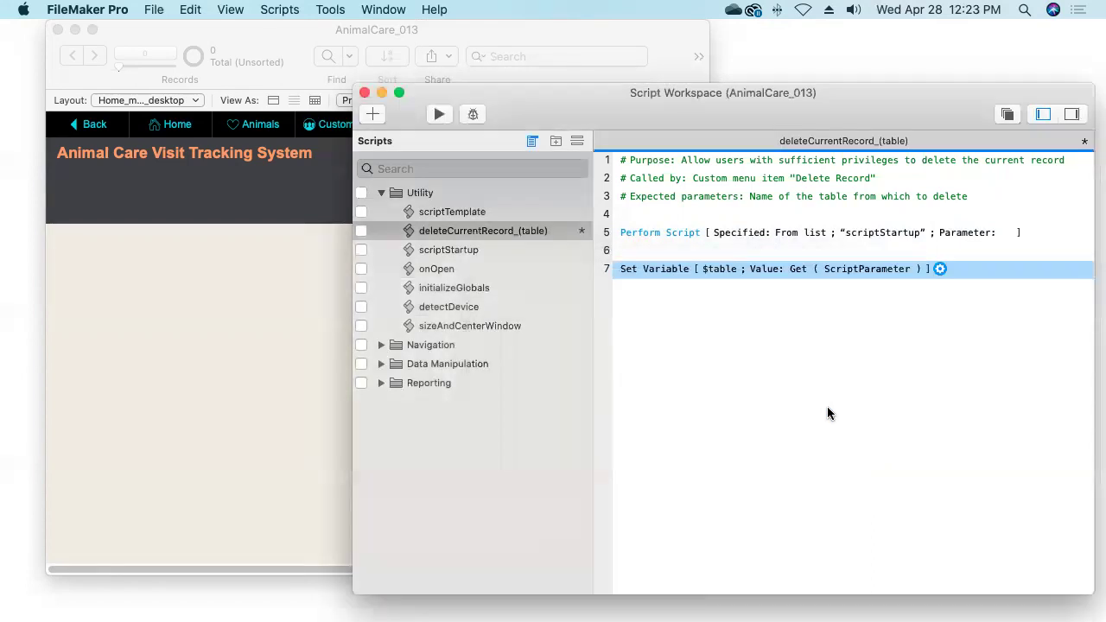
- Add a Show Custom Dialog step on line 9, after a blank line, and open its options
{"action": "key", "text": "Return"}
{"action": "key", "text": "Return"}
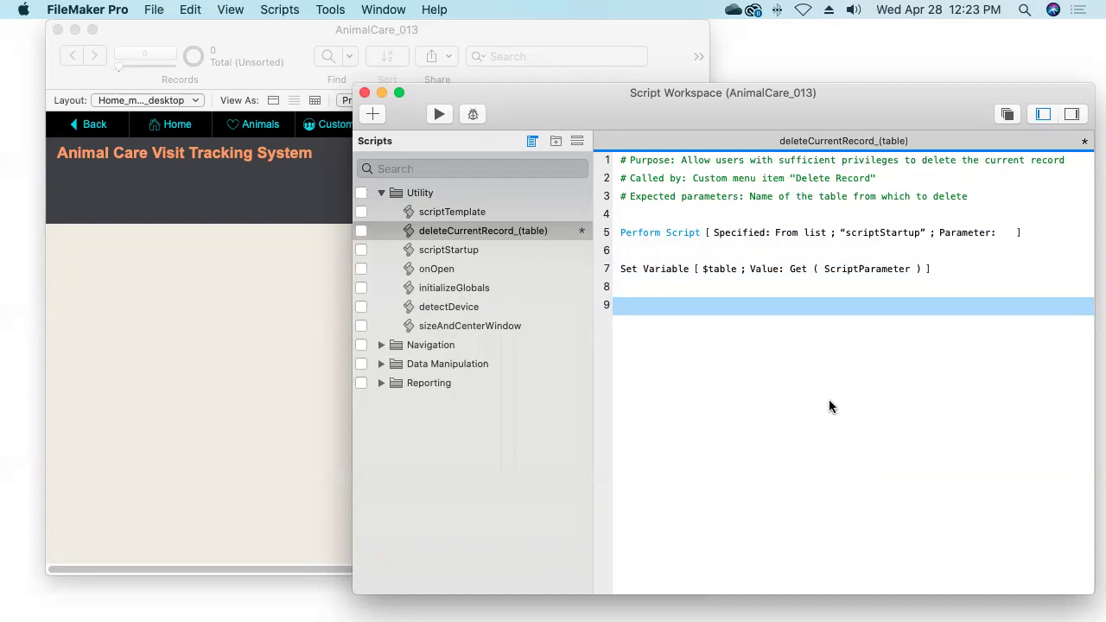
{"action": "type", "text": "scd"}
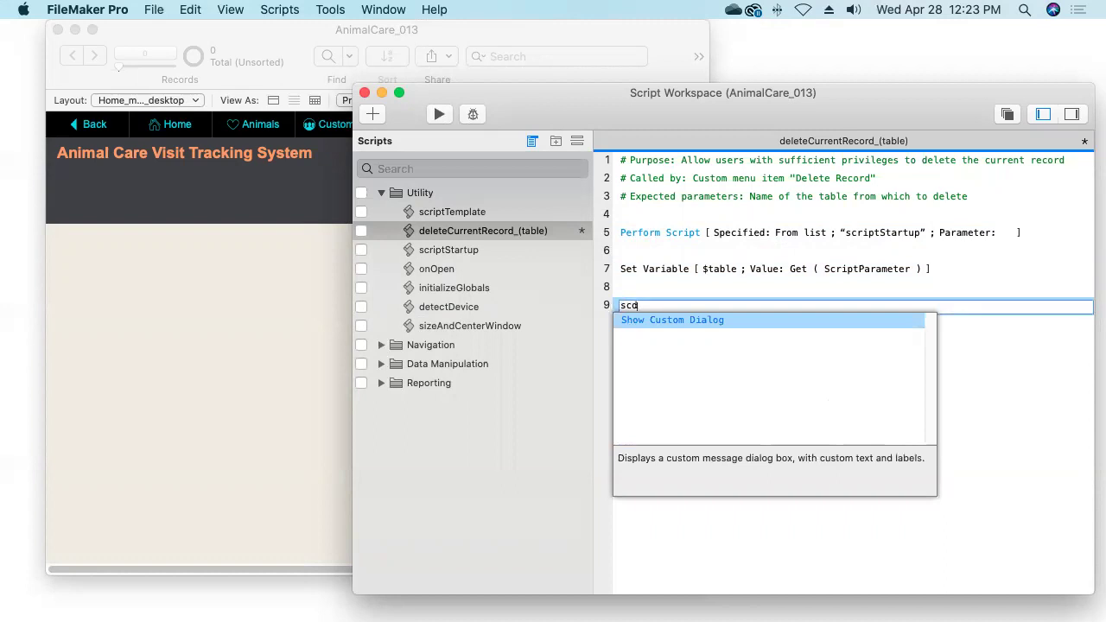
{"action": "key", "text": "Return"}
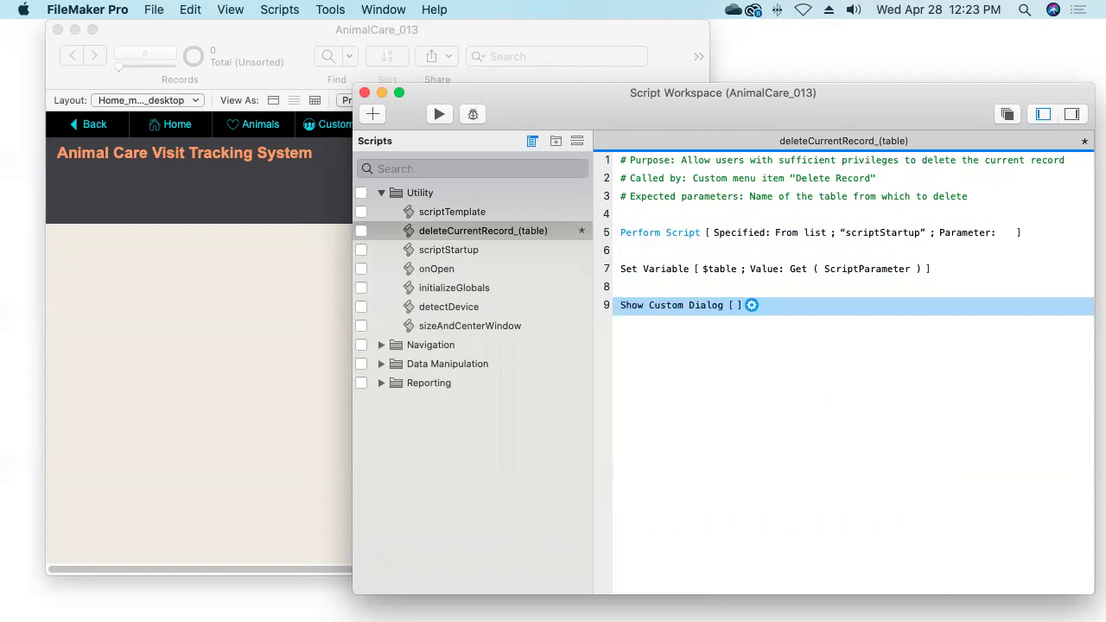
{"action": "key", "text": "Return"}
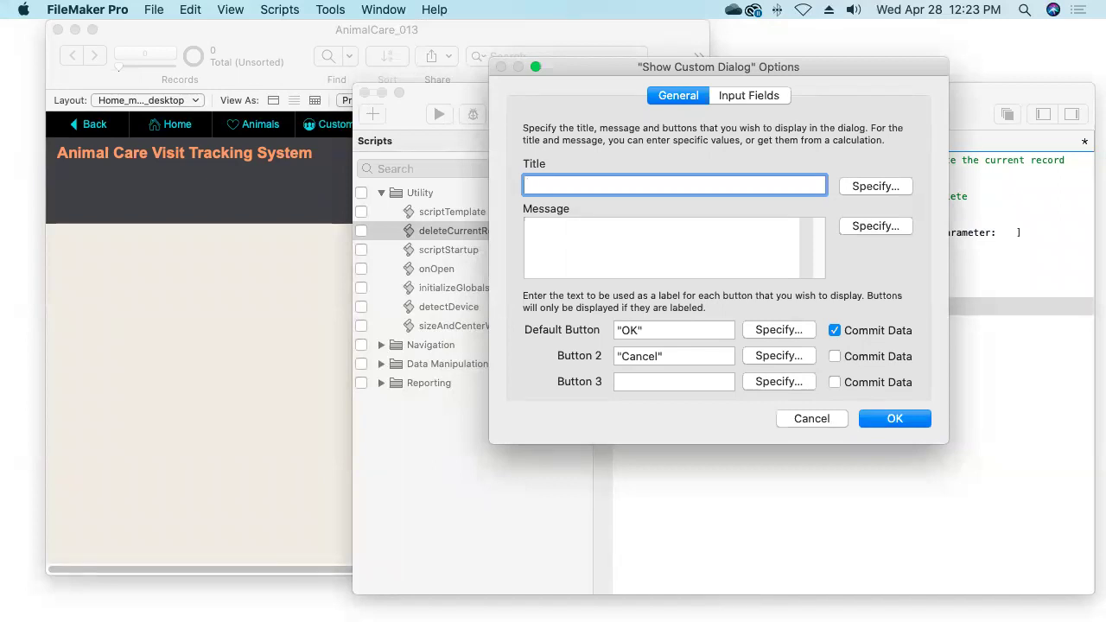
- Set the custom dialog's title to the calculation "Delete " & Proper ( $table )
{"action": "type", "text": "\"Delete \""}
{"action": "left_click_drag", "start_coordinate": [856, 61], "coordinate": [490, 166]}
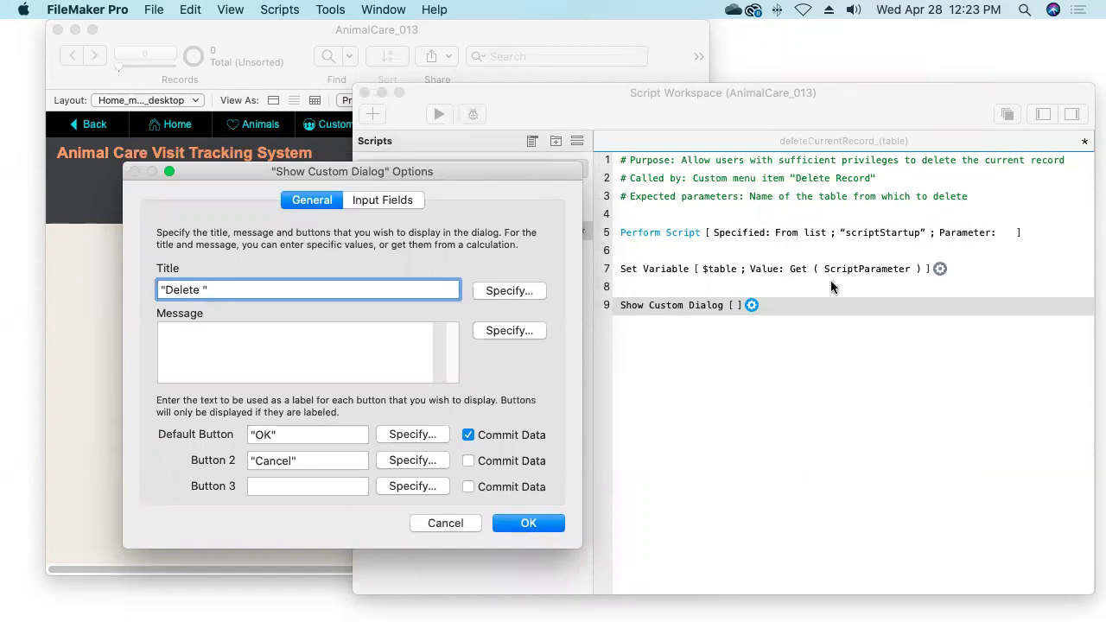
{"action": "left_click_drag", "start_coordinate": [474, 168], "coordinate": [606, 156]}
{"action": "type", "text": "&"}
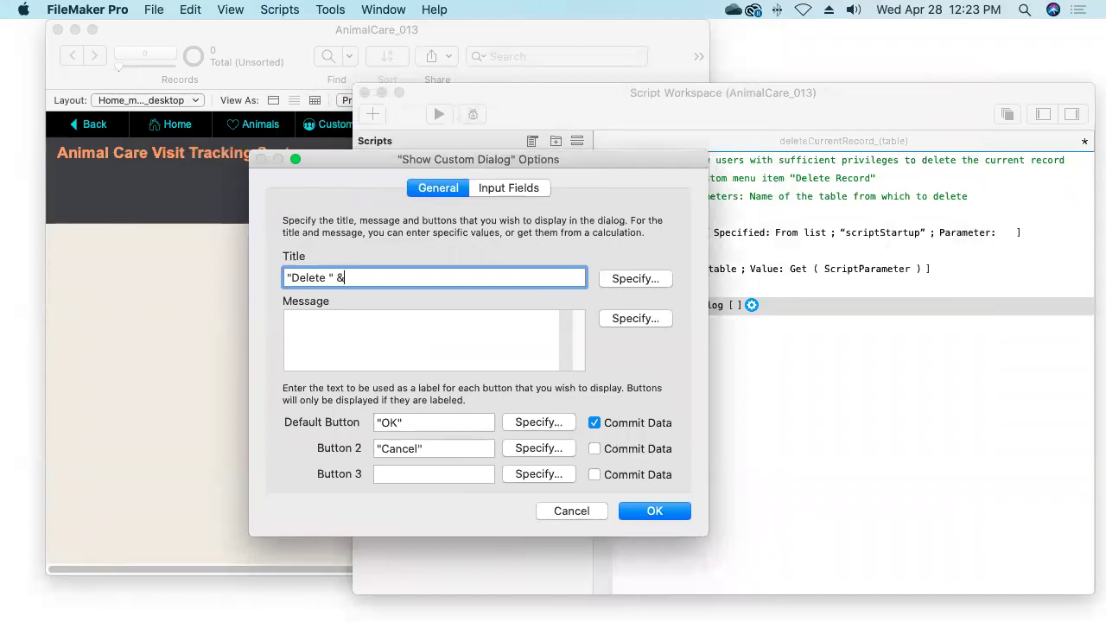
{"action": "type", "text": " $table"}
{"action": "type", "text": "Proper"}
{"action": "type", "text": " ("}
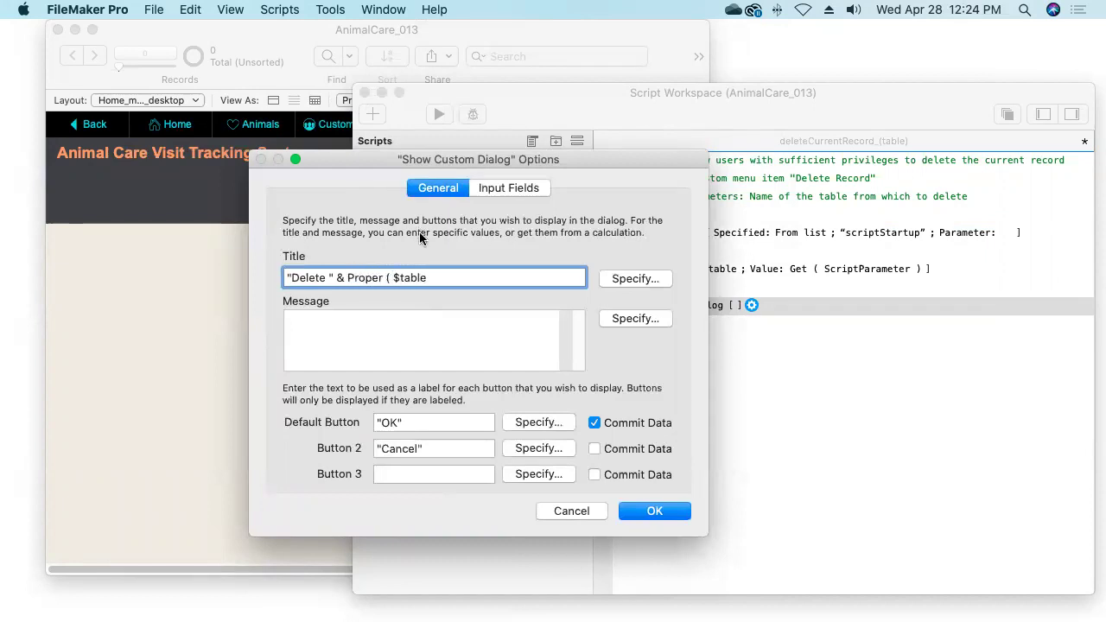
{"action": "left_click", "coordinate": [451, 278]}
{"action": "type", "text": ")"}
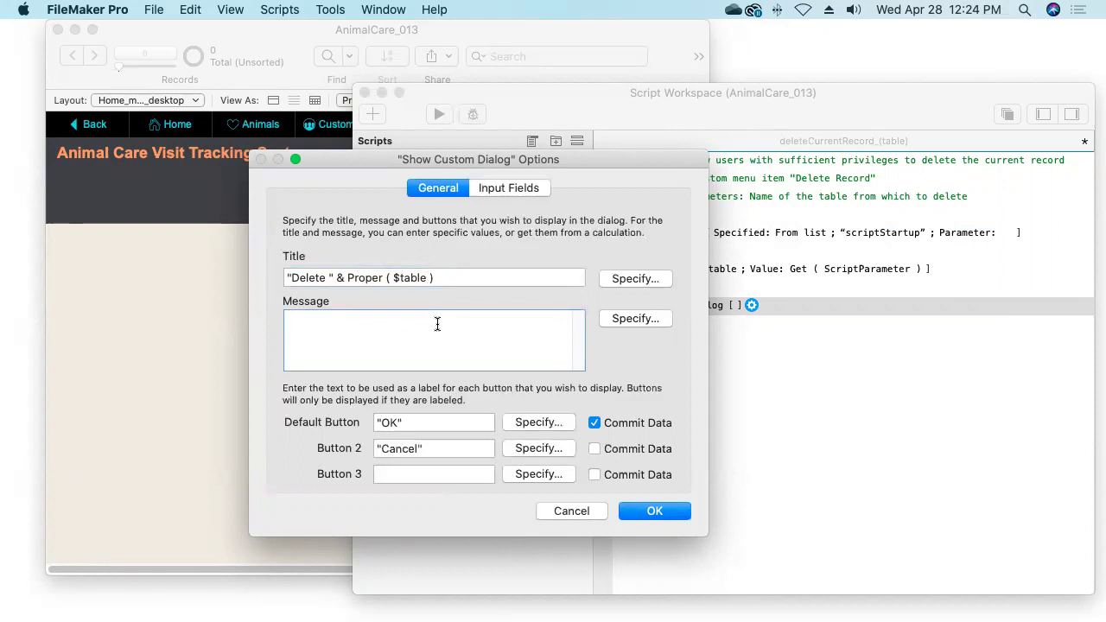
- Set the custom dialog's message to the calculation "This will permanently and irretrievably delete the current " & Lower ( $table ) & "."
{"action": "type", "text": "\"This will permanently and irre"}
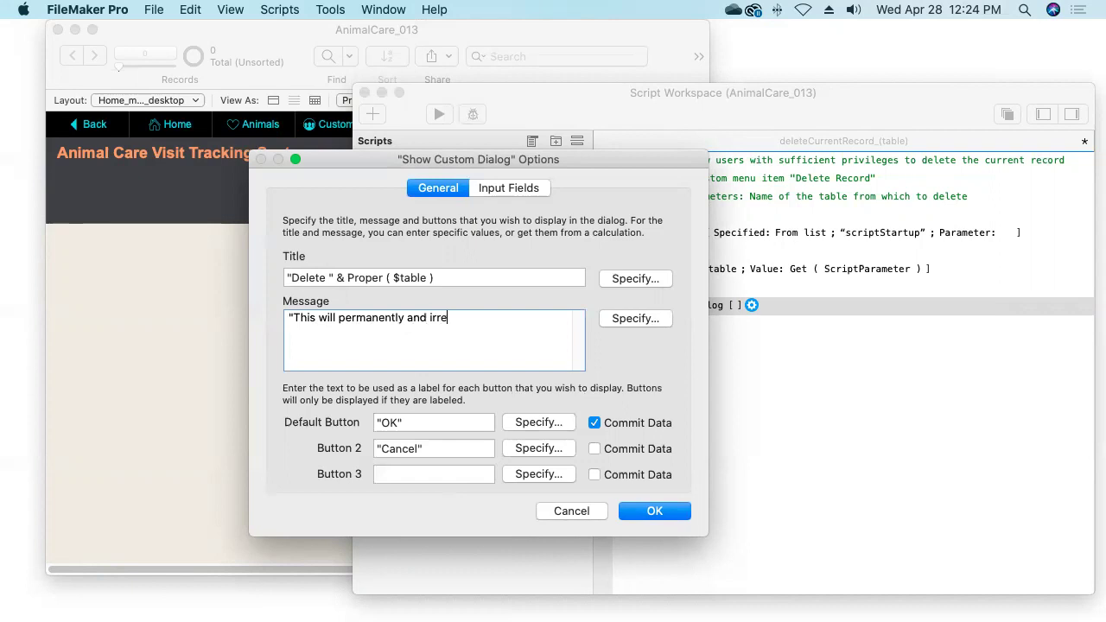
{"action": "type", "text": "trievably delete the curren"}
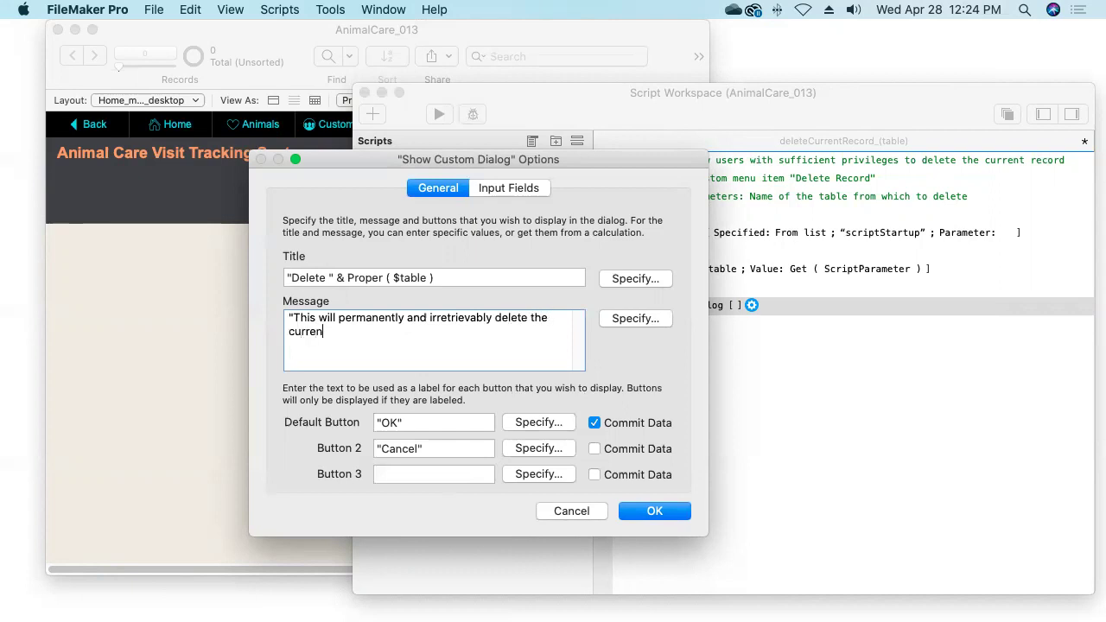
{"action": "type", "text": "t \" &"}
{"action": "type", "text": "Lower ( $table )"}
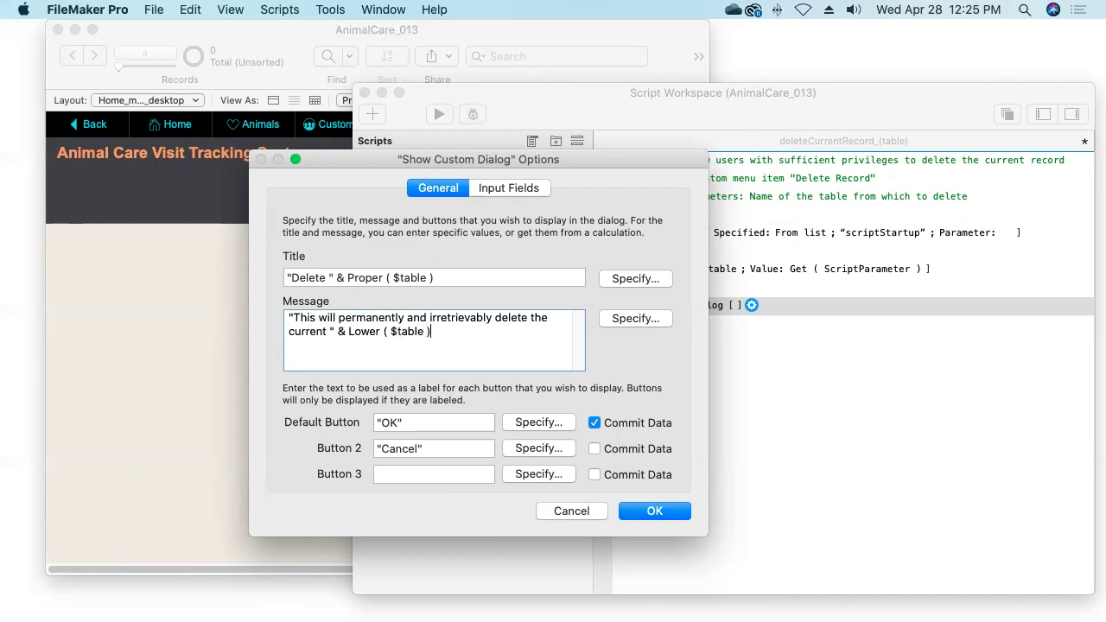
{"action": "type", "text": " & \".\""}
{"action": "key", "text": "Tab"}
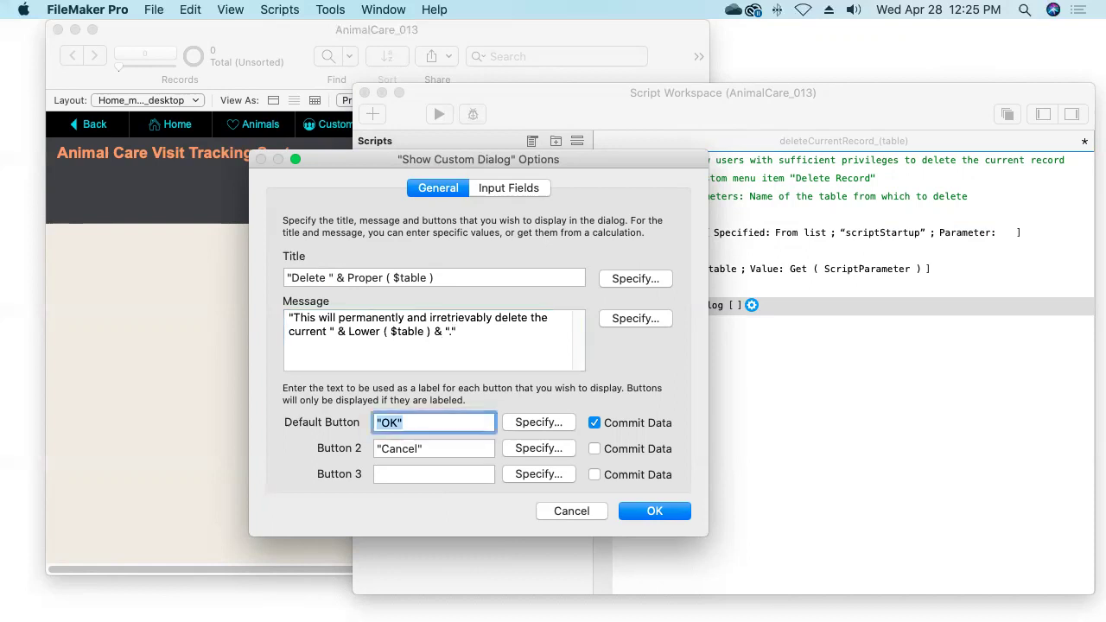
- Label the custom dialog's default button "Cancel" and Button 2 "OK", and accept the dialog options
{"action": "type", "text": "\"Cancel\""}
{"action": "key", "text": "Tab"}
{"action": "type", "text": "OK"}
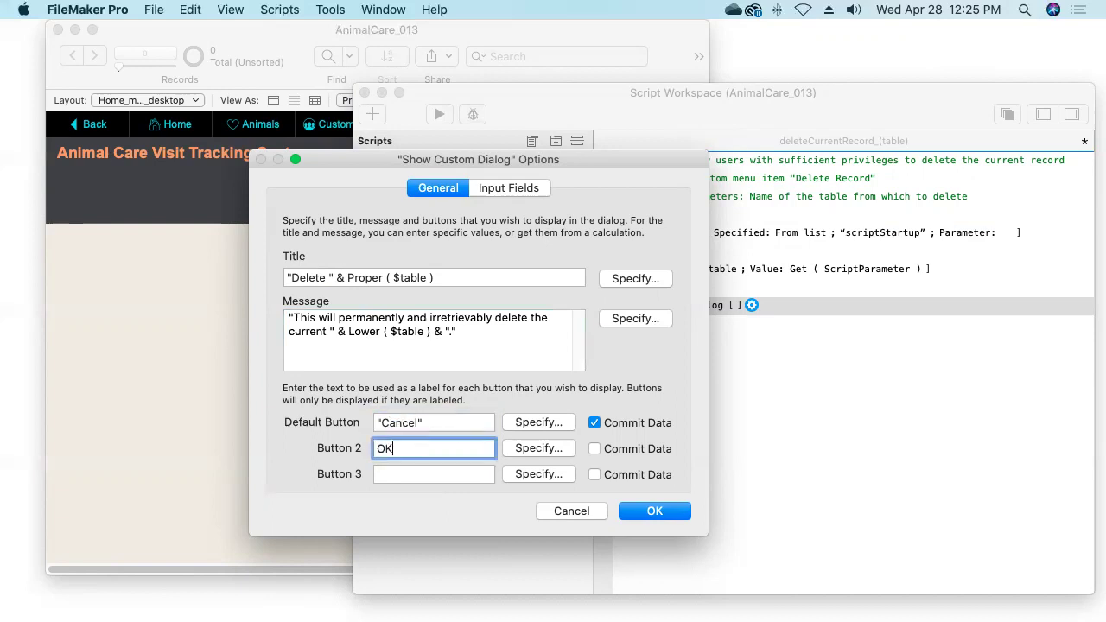
{"action": "key", "text": "Tab"}
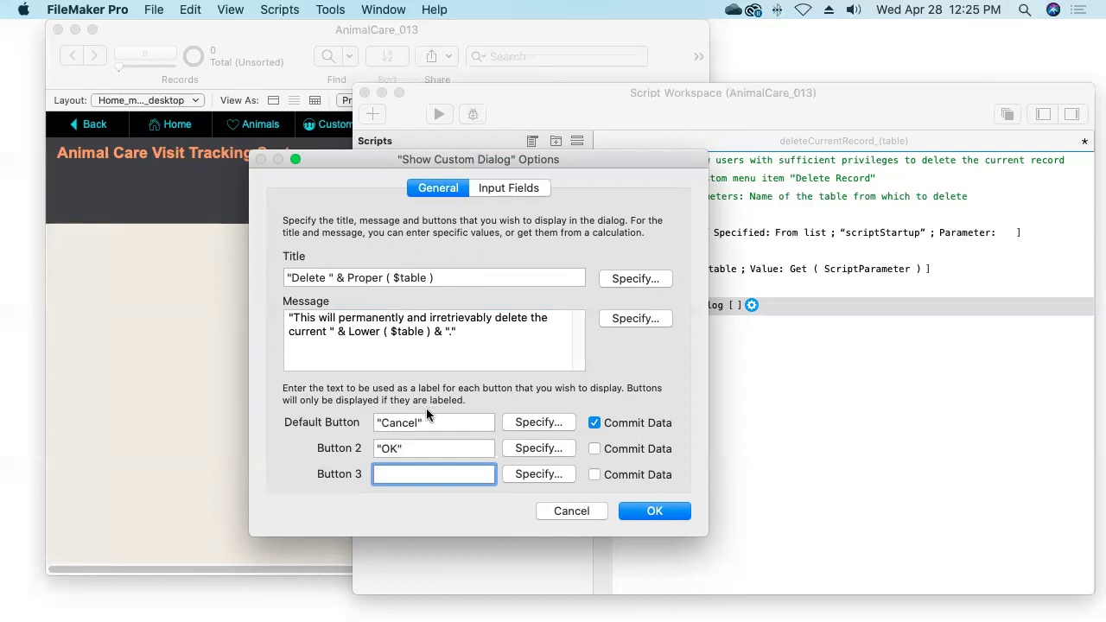
{"action": "left_click_drag", "start_coordinate": [436, 424], "coordinate": [381, 424]}
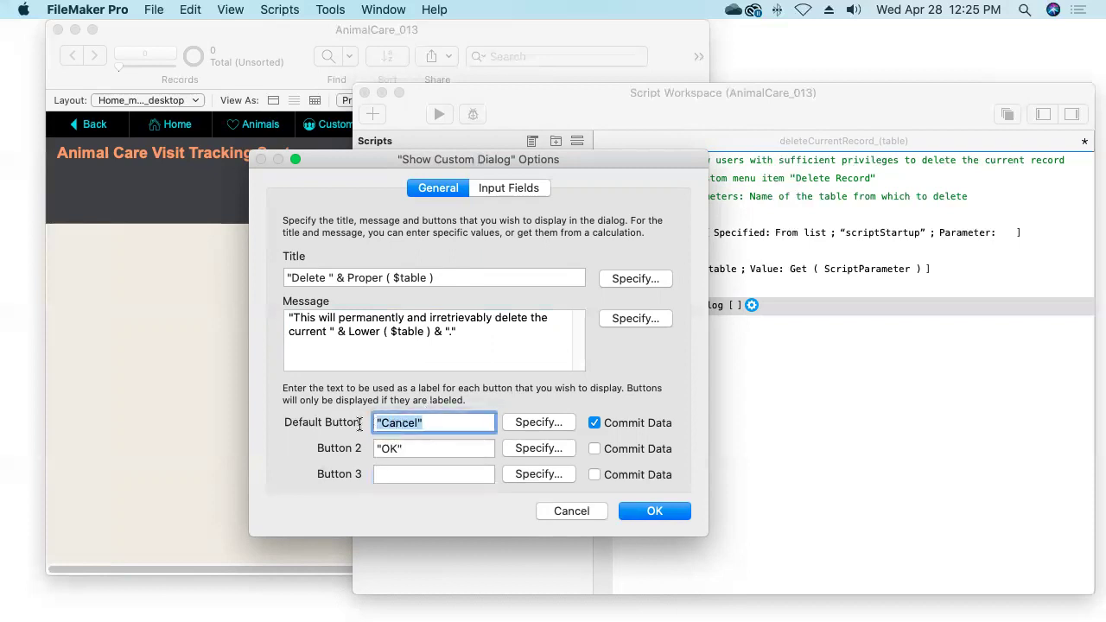
{"action": "key", "text": "Tab"}
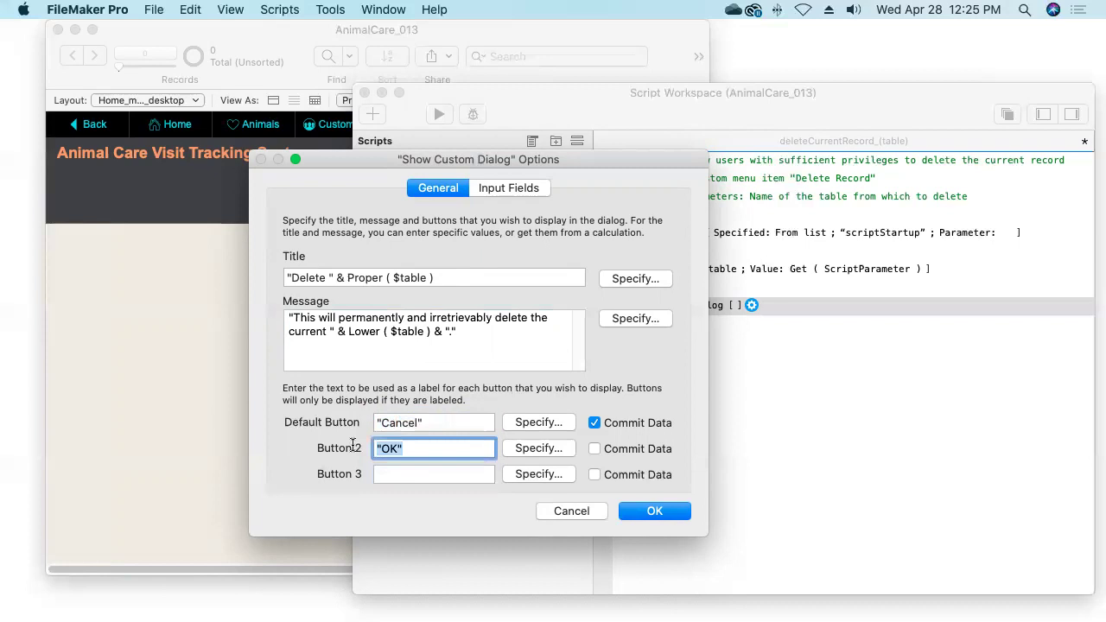
{"action": "left_click", "coordinate": [434, 421]}
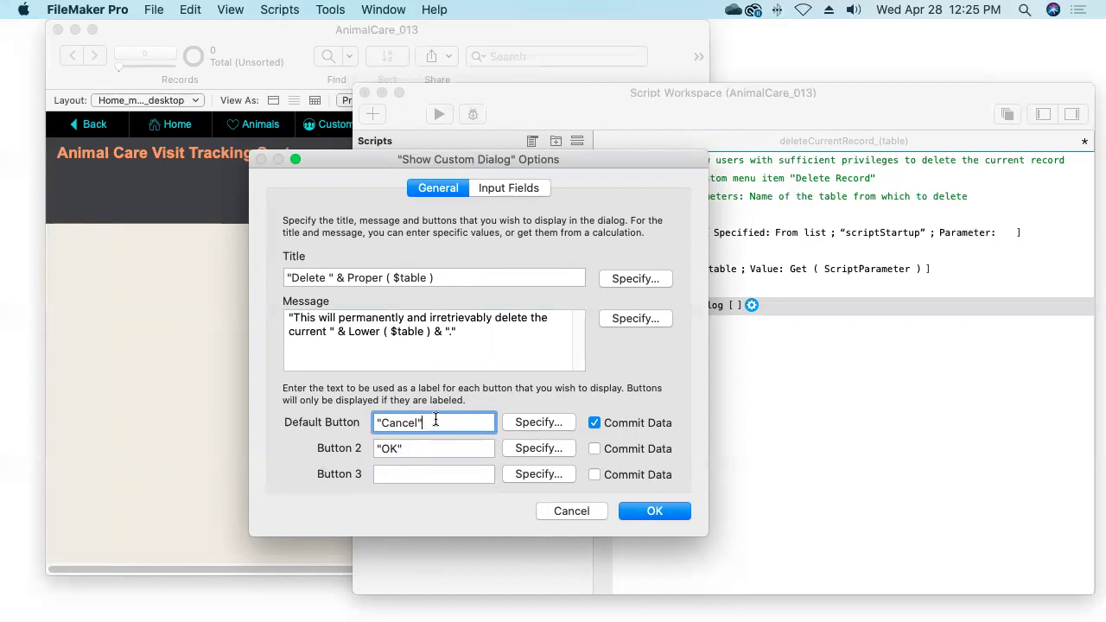
{"action": "left_click_drag", "start_coordinate": [428, 422], "coordinate": [376, 424]}
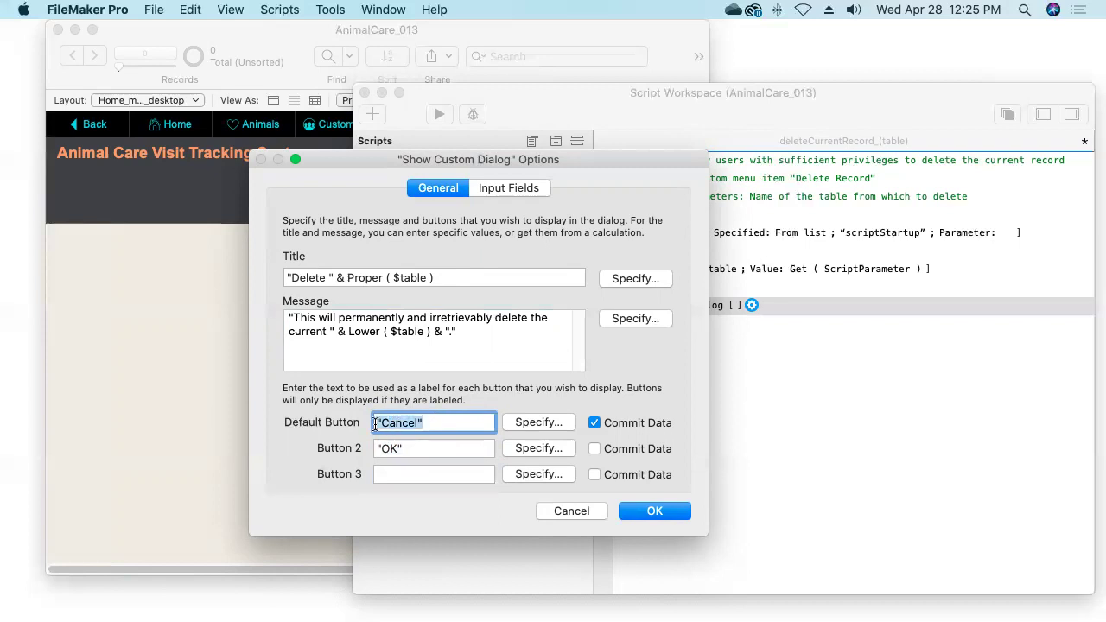
{"action": "left_click", "coordinate": [439, 422]}
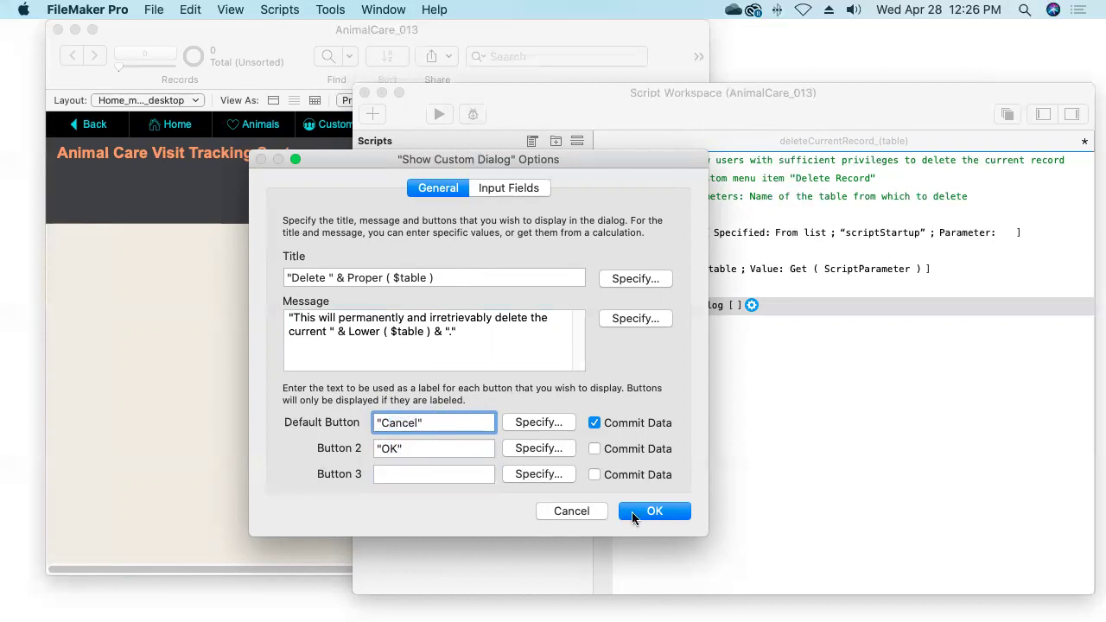
{"action": "left_click", "coordinate": [634, 511]}
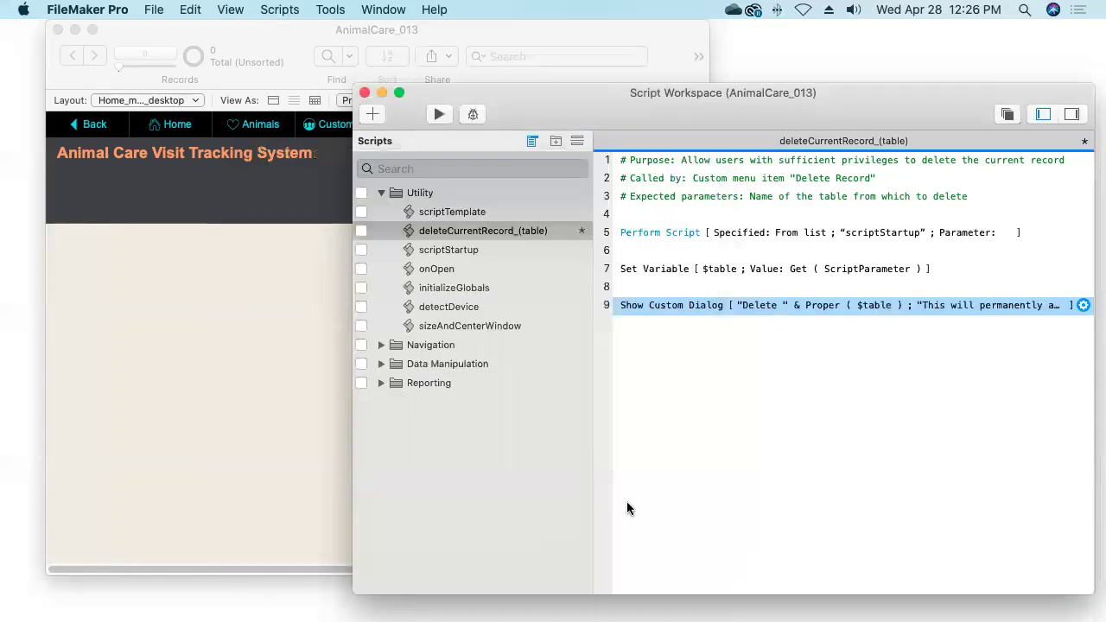
- Below the Show Custom Dialog step, add an If step with the condition Get ( LastMessageChoice ) = 2
{"action": "left_click", "coordinate": [627, 491]}
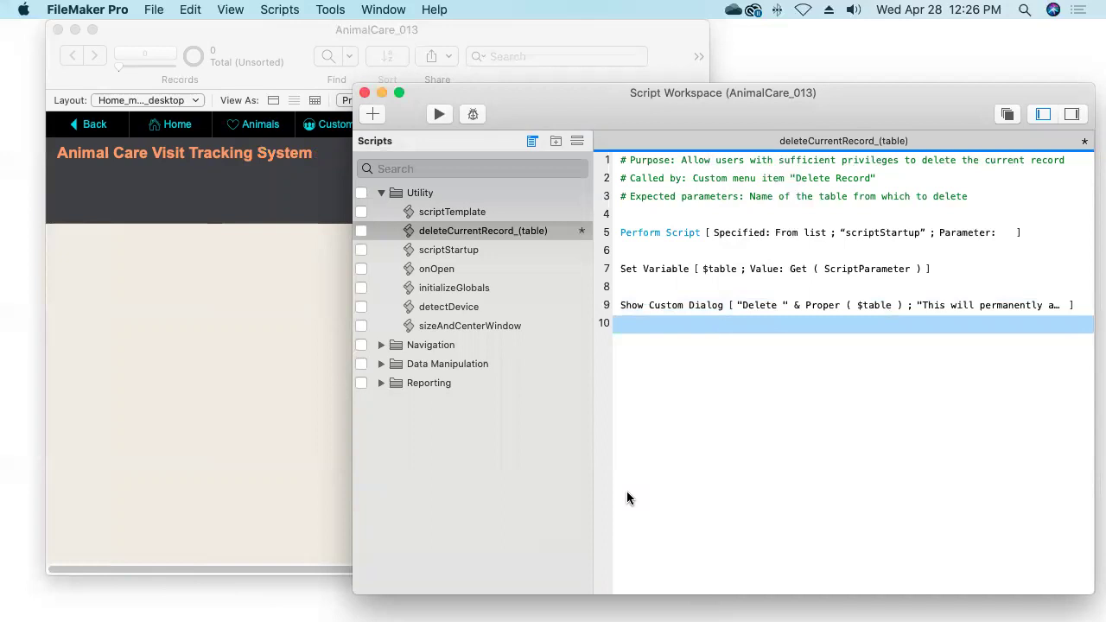
{"action": "type", "text": "if"}
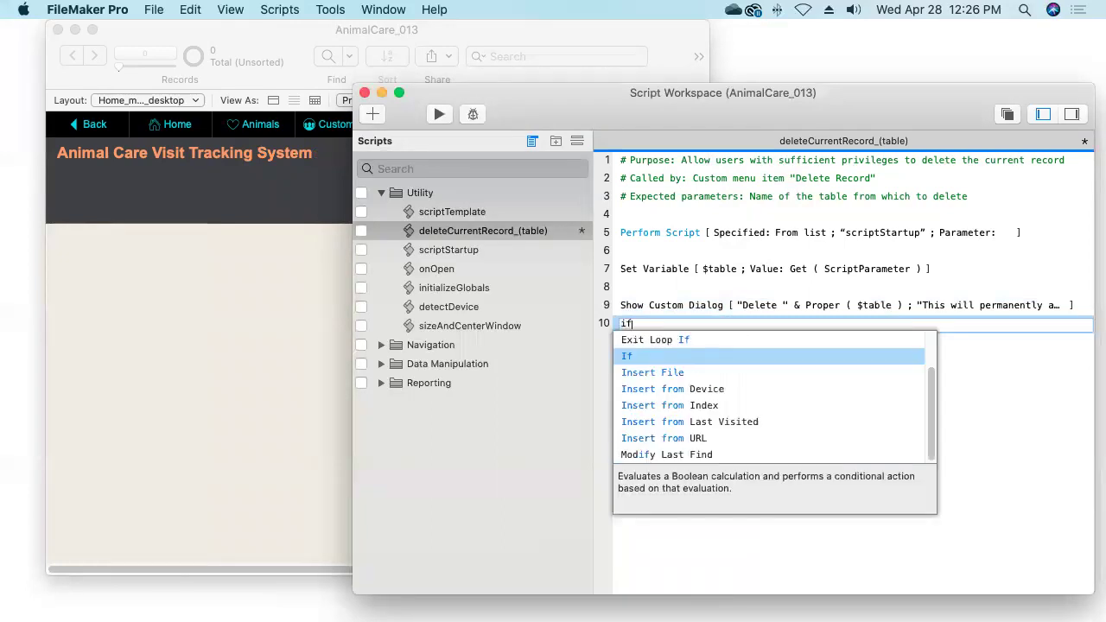
{"action": "key", "text": "Return"}
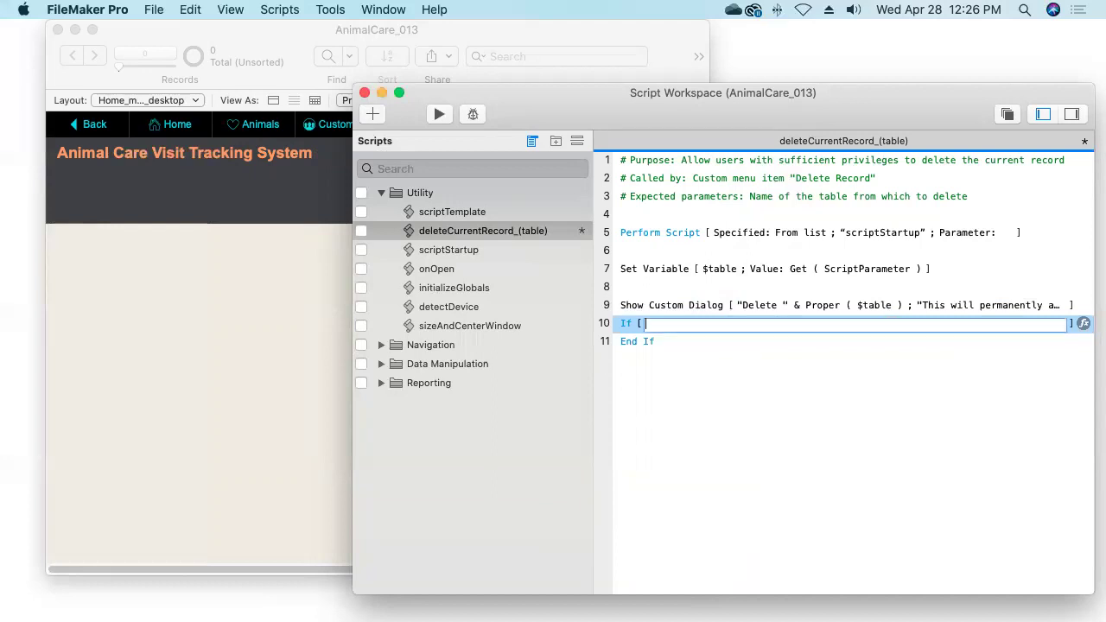
{"action": "type", "text": "get"}
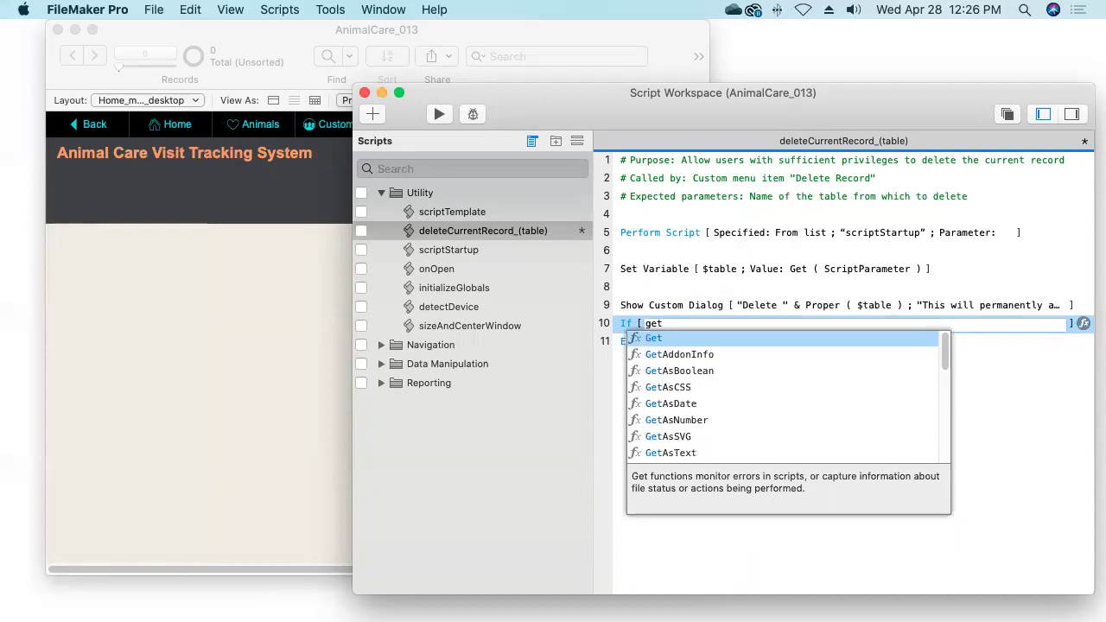
{"action": "key", "text": "Return"}
{"action": "type", "text": "lastm"}
{"action": "key", "text": "Return"}
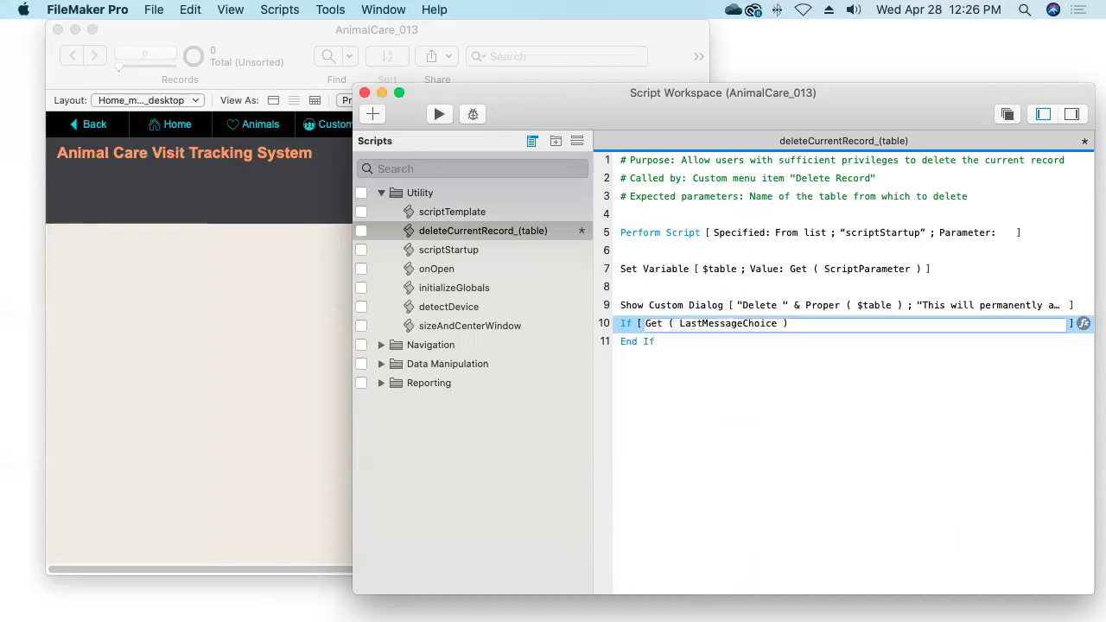
{"action": "type", "text": "= 2"}
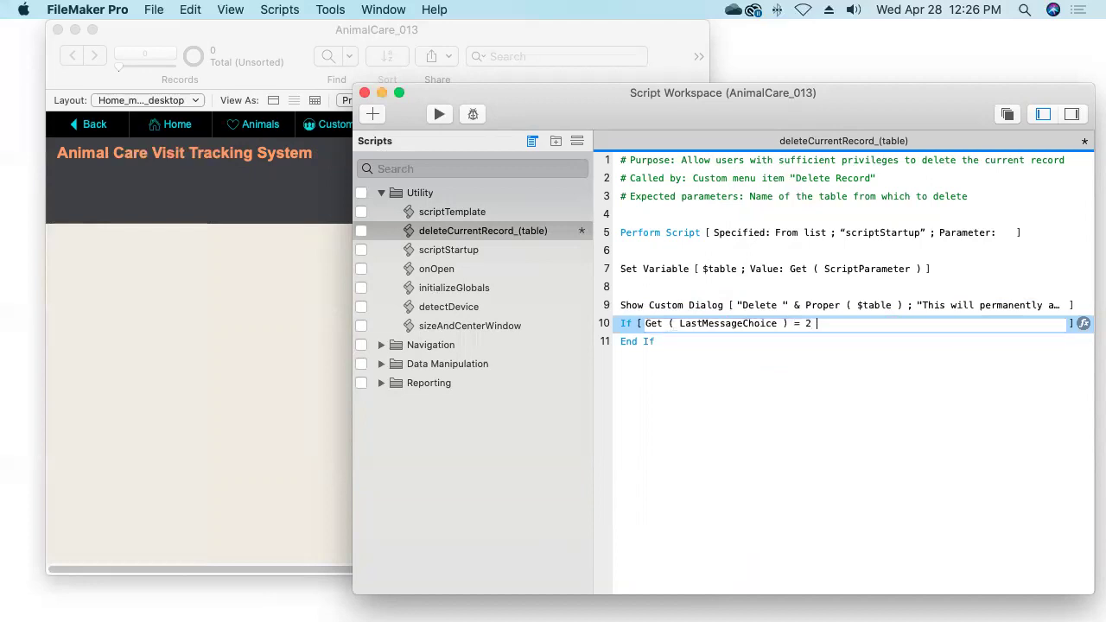
- Check the custom dialog's Button 2 label without changing it, and append the comment // OK to the If condition
{"action": "left_click", "coordinate": [684, 305]}
{"action": "double_click", "coordinate": [683, 305]}
{"action": "left_click_drag", "start_coordinate": [417, 449], "coordinate": [308, 444]}
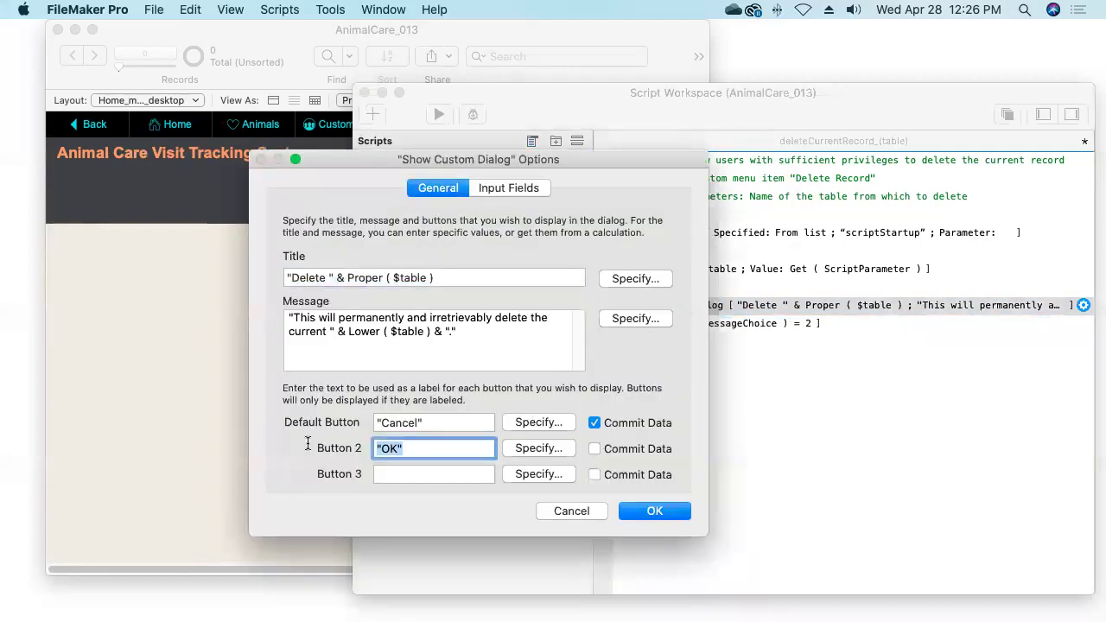
{"action": "left_click", "coordinate": [572, 507]}
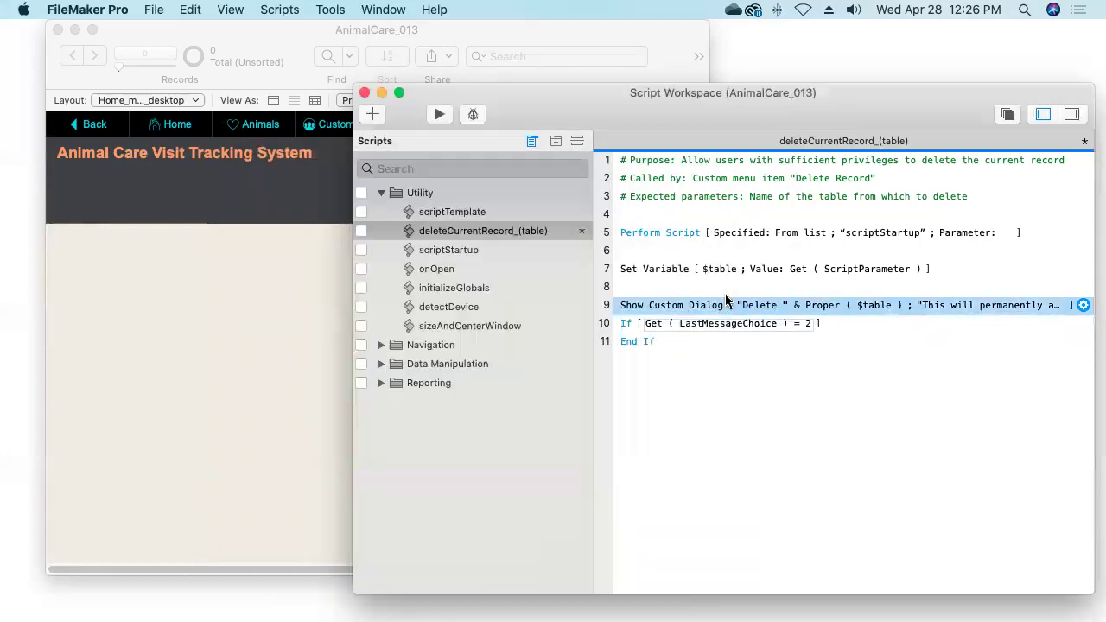
{"action": "left_click", "coordinate": [804, 324]}
{"action": "key", "text": "Right"}
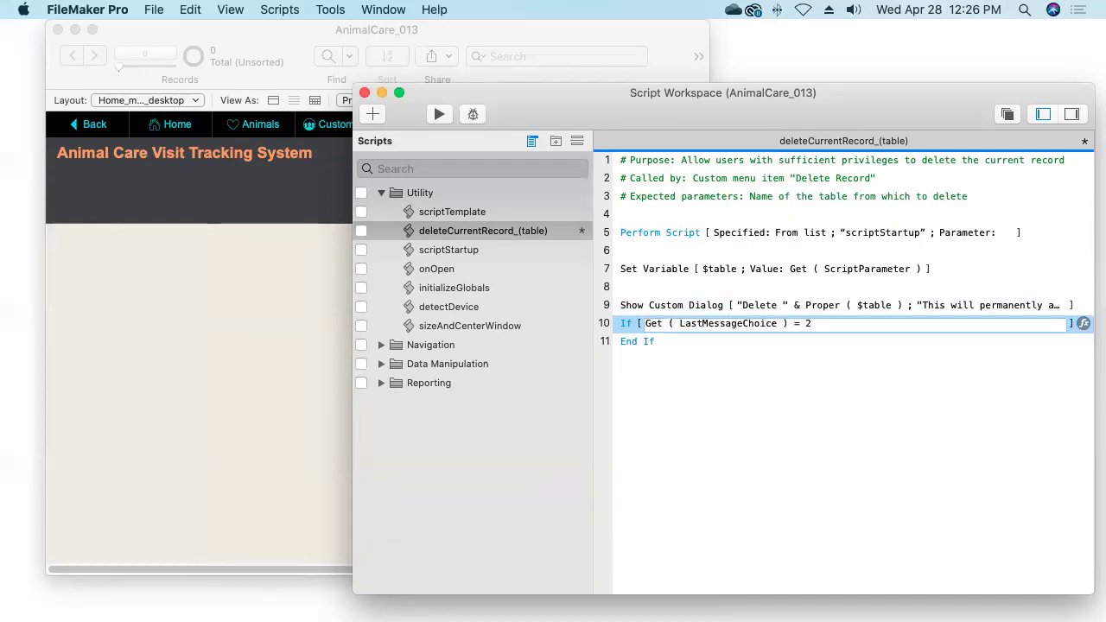
{"action": "type", "text": "// OK"}
{"action": "left_click_drag", "start_coordinate": [831, 323], "coordinate": [854, 323]}
{"action": "left_click", "coordinate": [862, 324]}
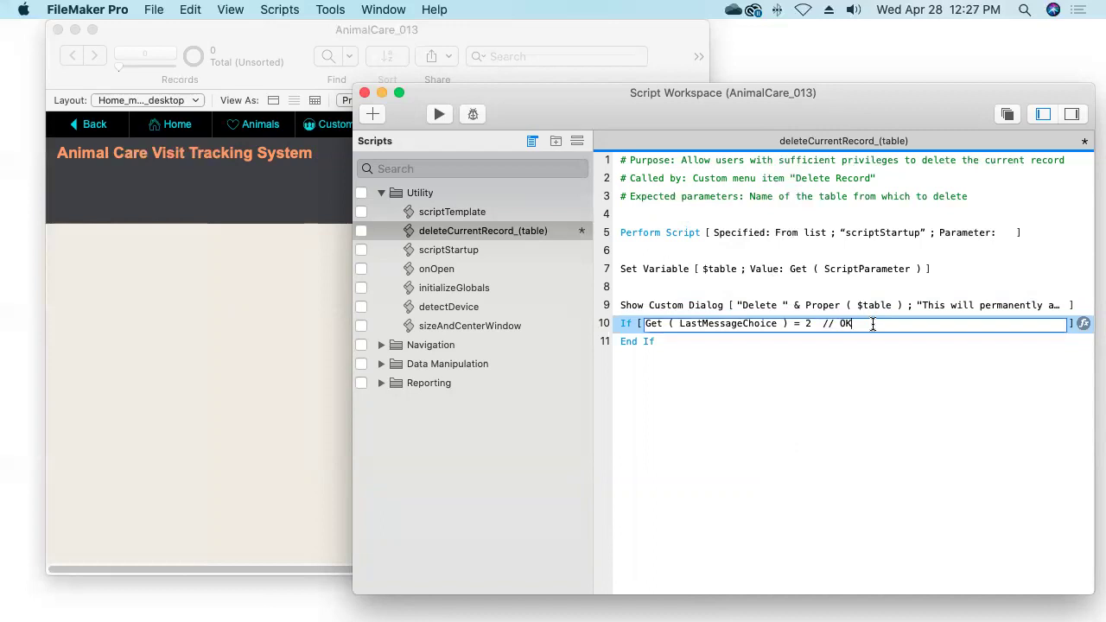
{"action": "key", "text": "Return"}
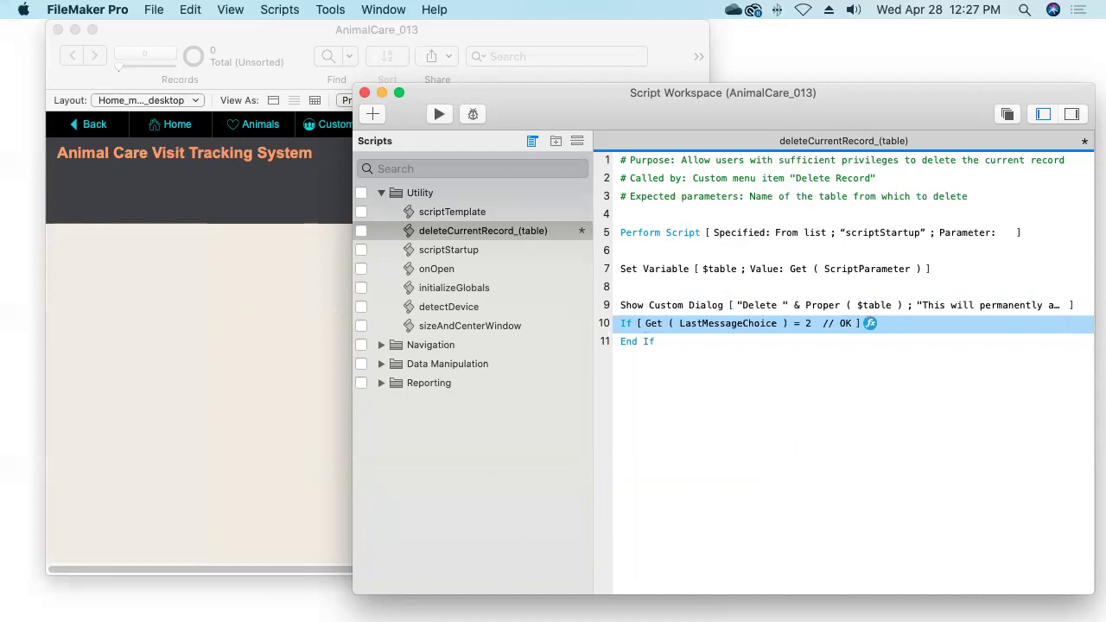
- Add a Delete Record/Request step inside the If block and save the script
{"action": "key", "text": "Return"}
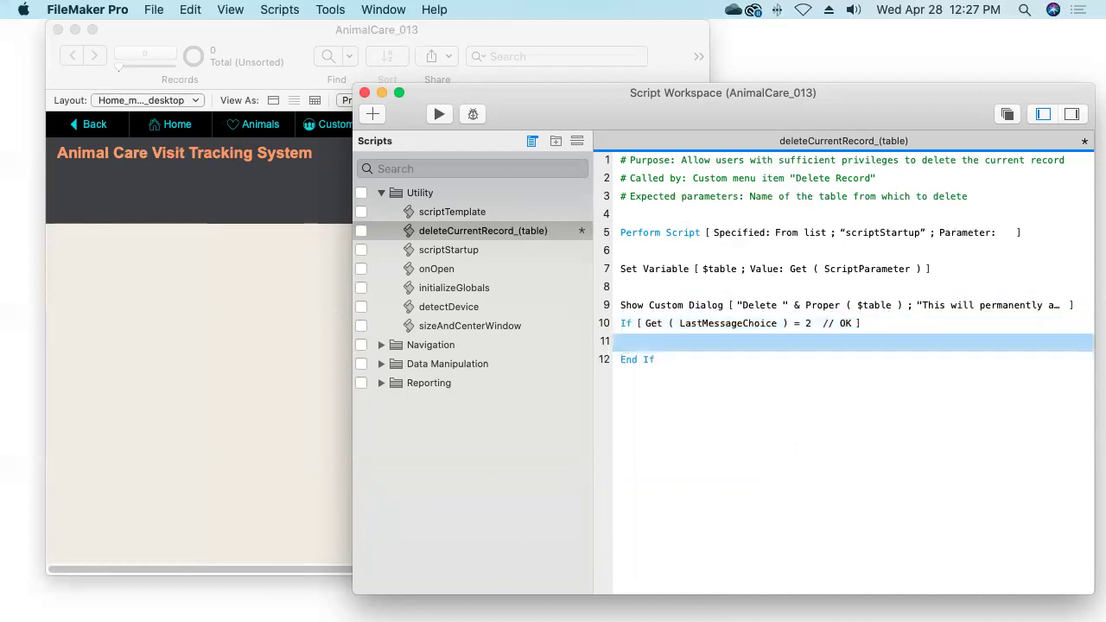
{"action": "type", "text": "dr"}
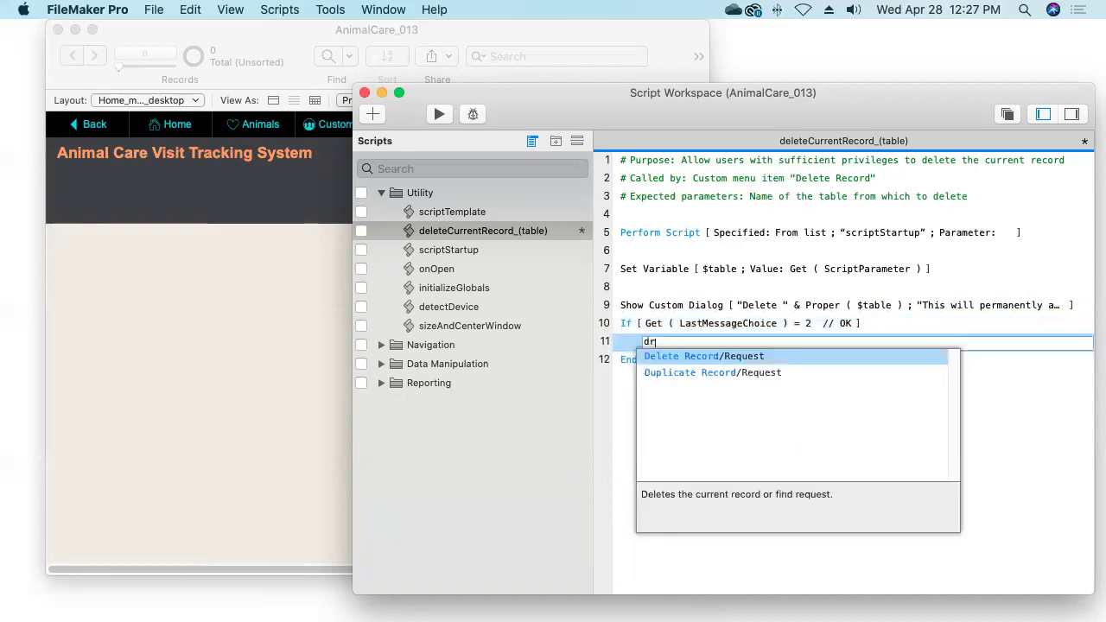
{"action": "key", "text": "Return"}
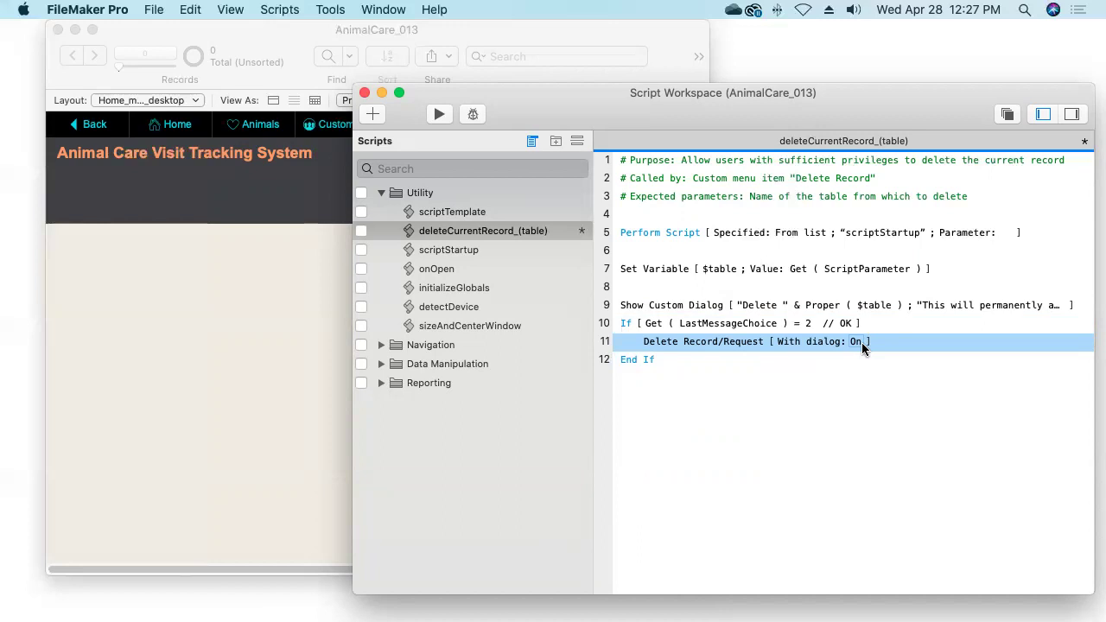
{"action": "left_click", "coordinate": [707, 308]}
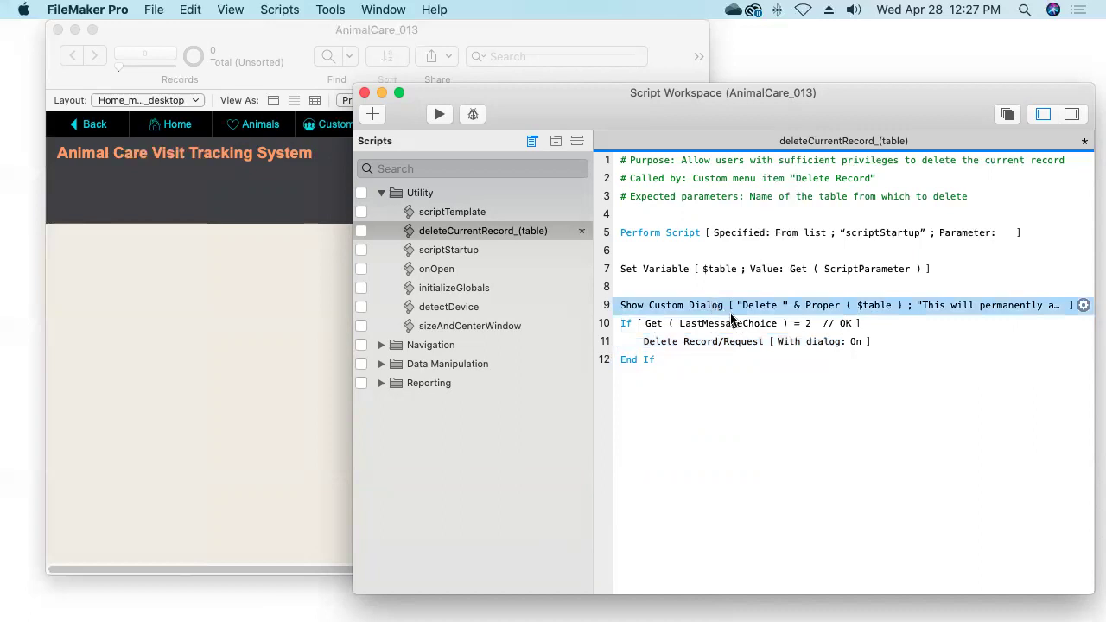
{"action": "left_click", "coordinate": [774, 342]}
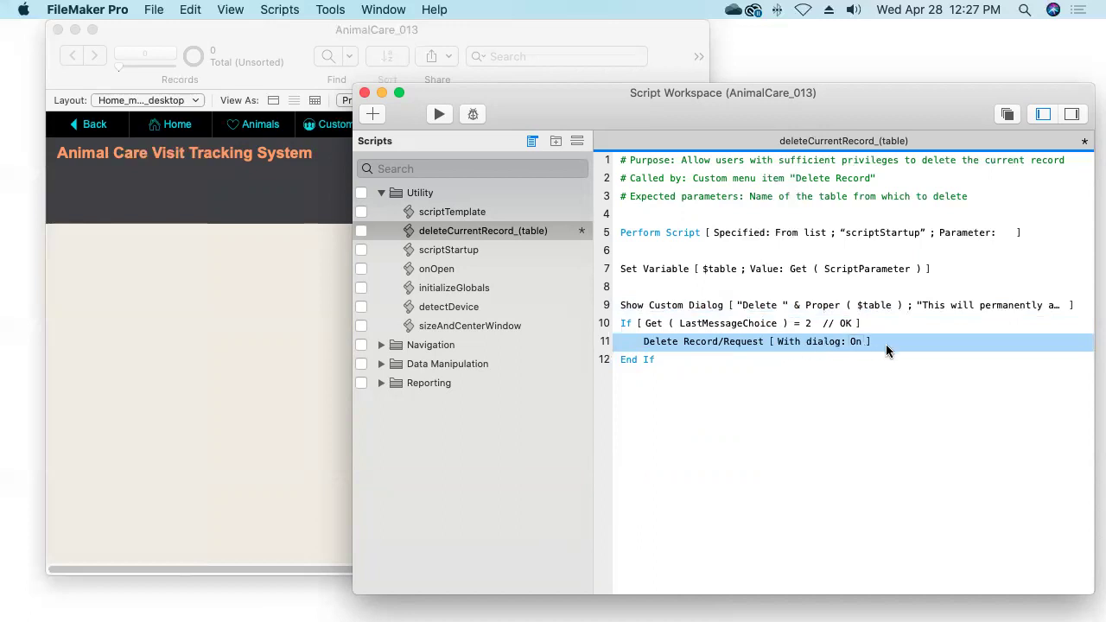
{"action": "left_click", "coordinate": [279, 10]}
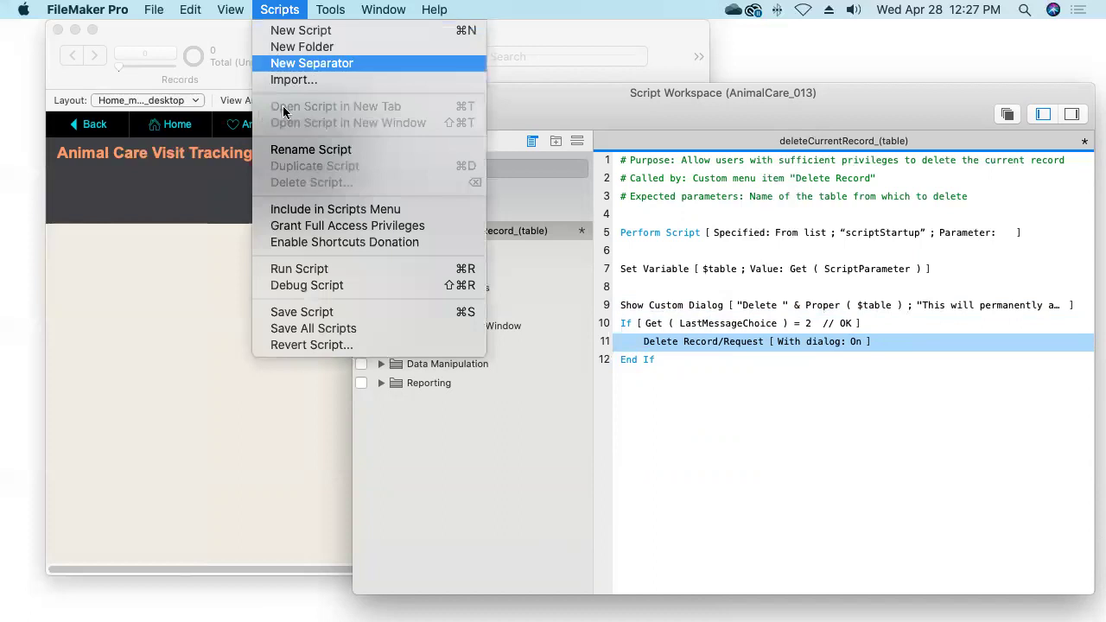
{"action": "left_click", "coordinate": [336, 313]}
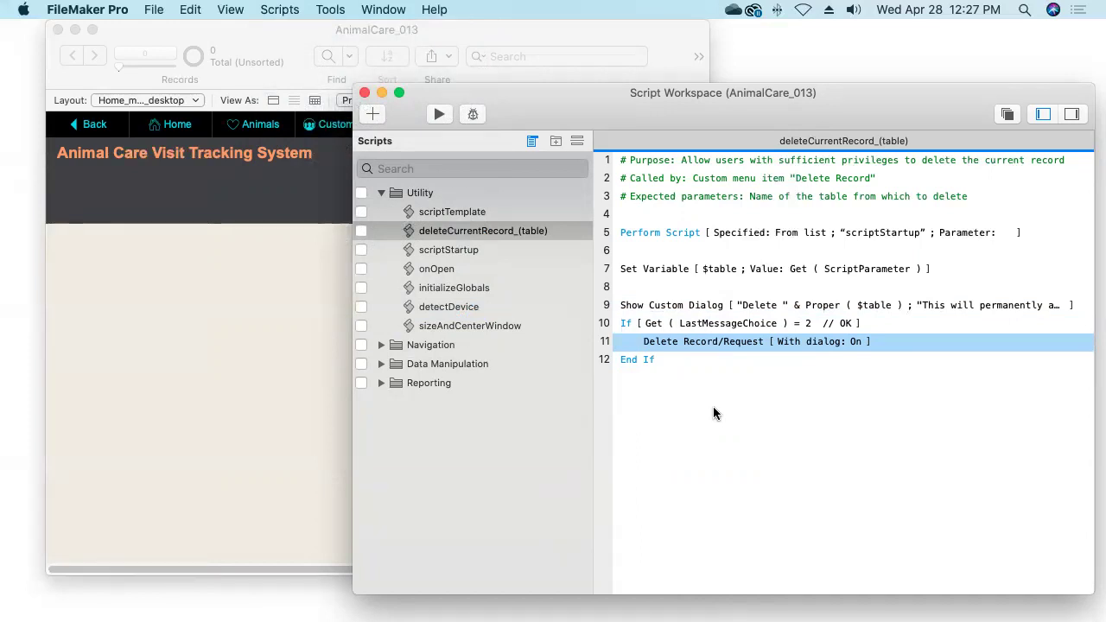
- Expand the Data Manipulation folder and move the deleteCurrentRecord_(table) script into it, above validateHouseholdRecord
{"action": "left_click", "coordinate": [382, 363]}
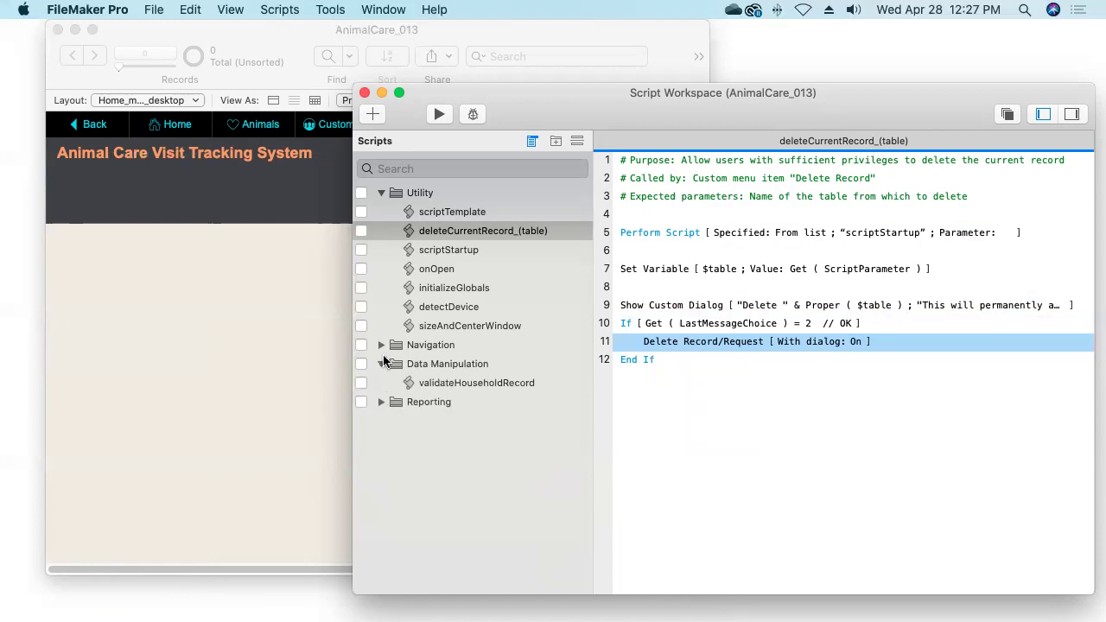
{"action": "left_click", "coordinate": [411, 233]}
{"action": "left_click_drag", "start_coordinate": [412, 242], "coordinate": [442, 374]}
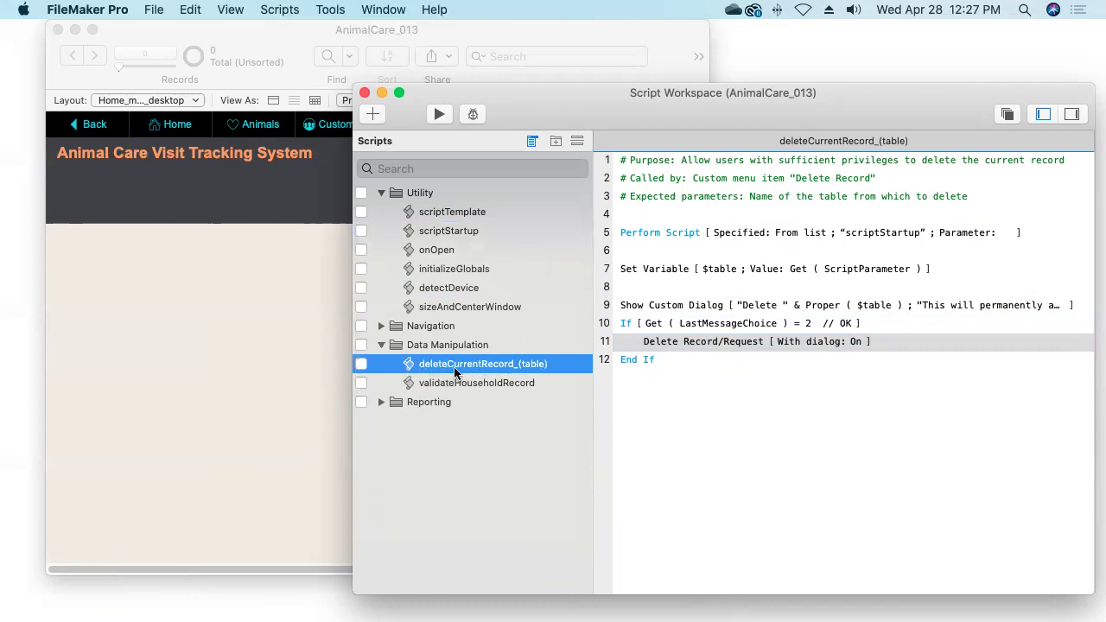
- Duplicate the deleteCurrentRecord_(table) script and rename the copy createNewRecord_(table)
{"action": "right_click", "coordinate": [455, 371]}
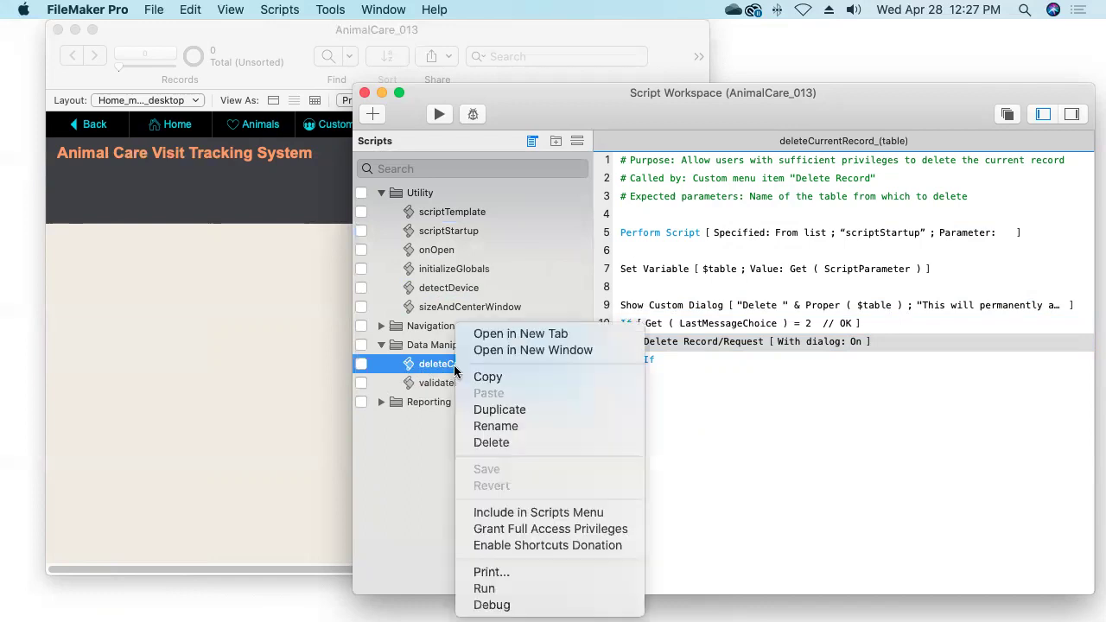
{"action": "left_click", "coordinate": [482, 410]}
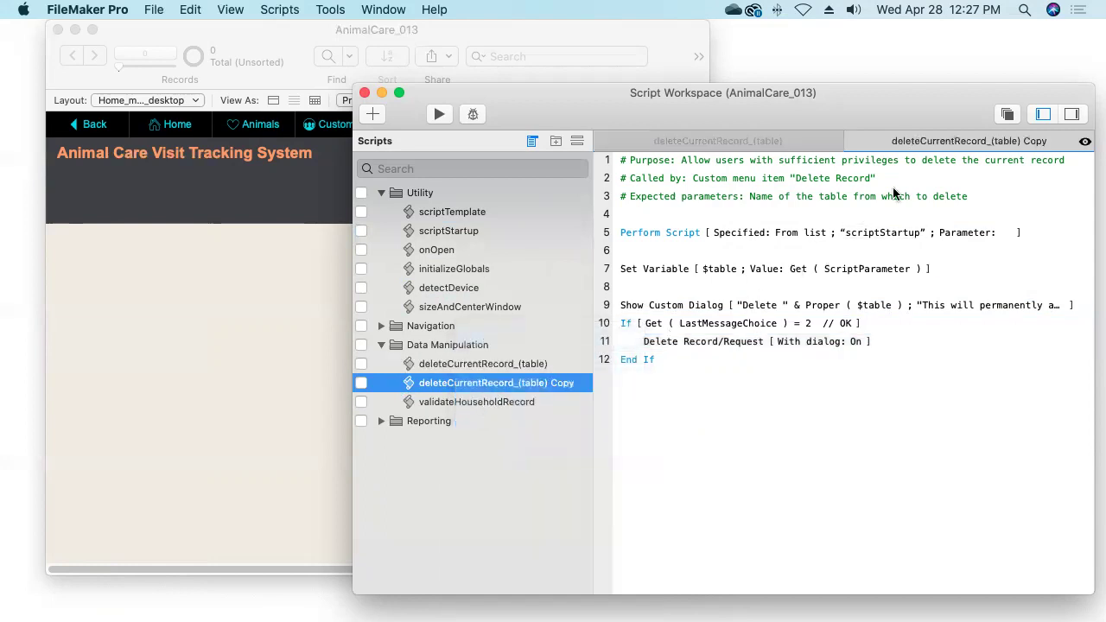
{"action": "double_click", "coordinate": [944, 141]}
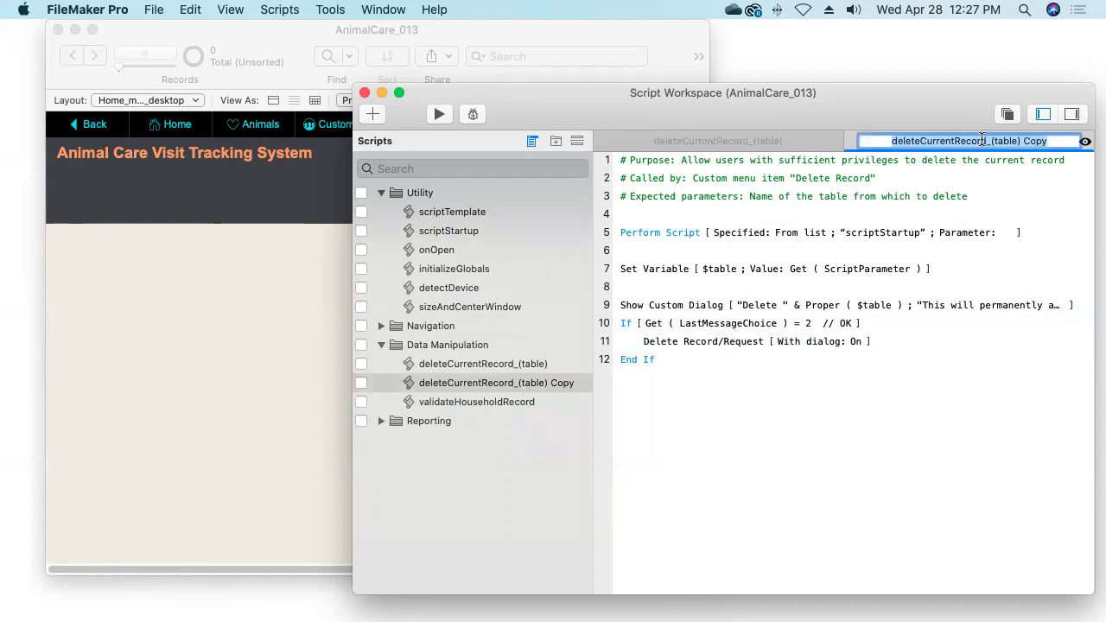
{"action": "left_click", "coordinate": [983, 140]}
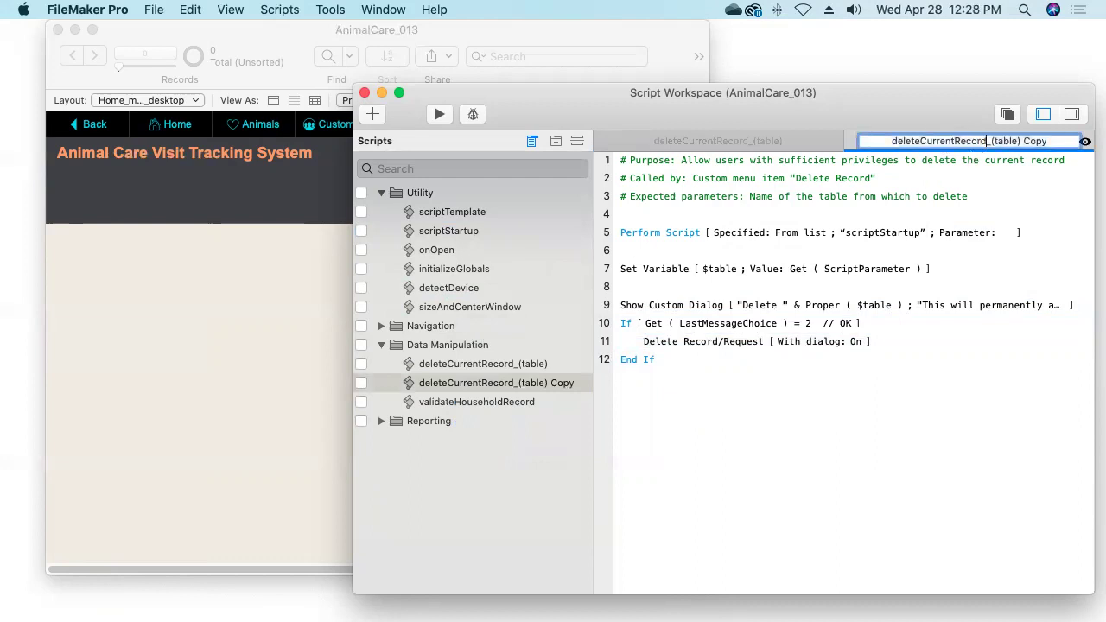
{"action": "key", "text": "shift+alt+Left"}
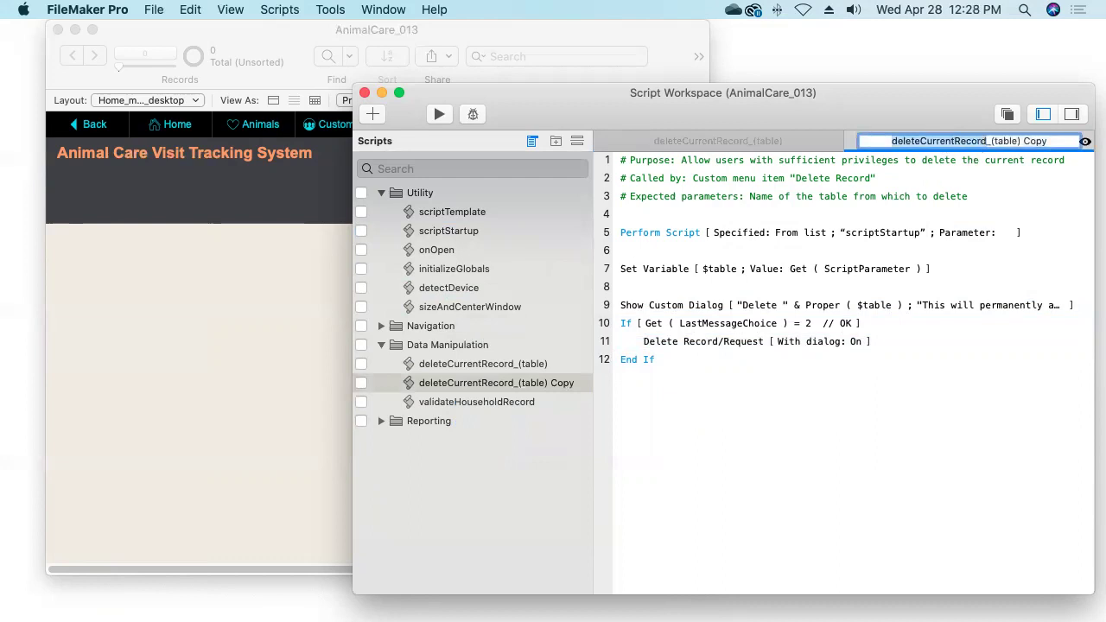
{"action": "type", "text": "createNew"}
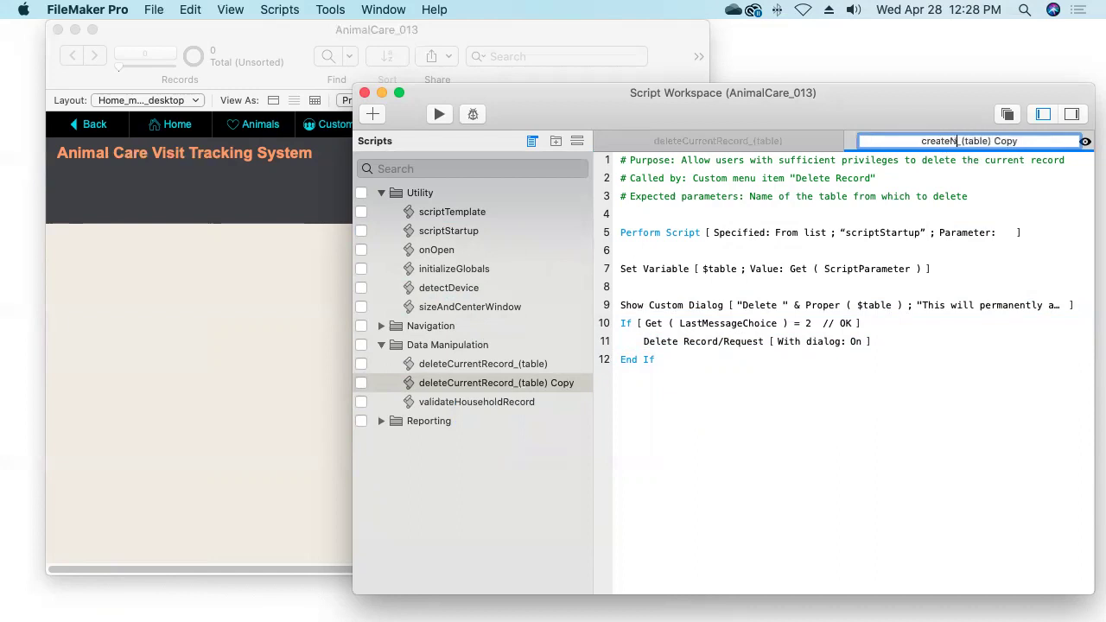
{"action": "type", "text": "Record"}
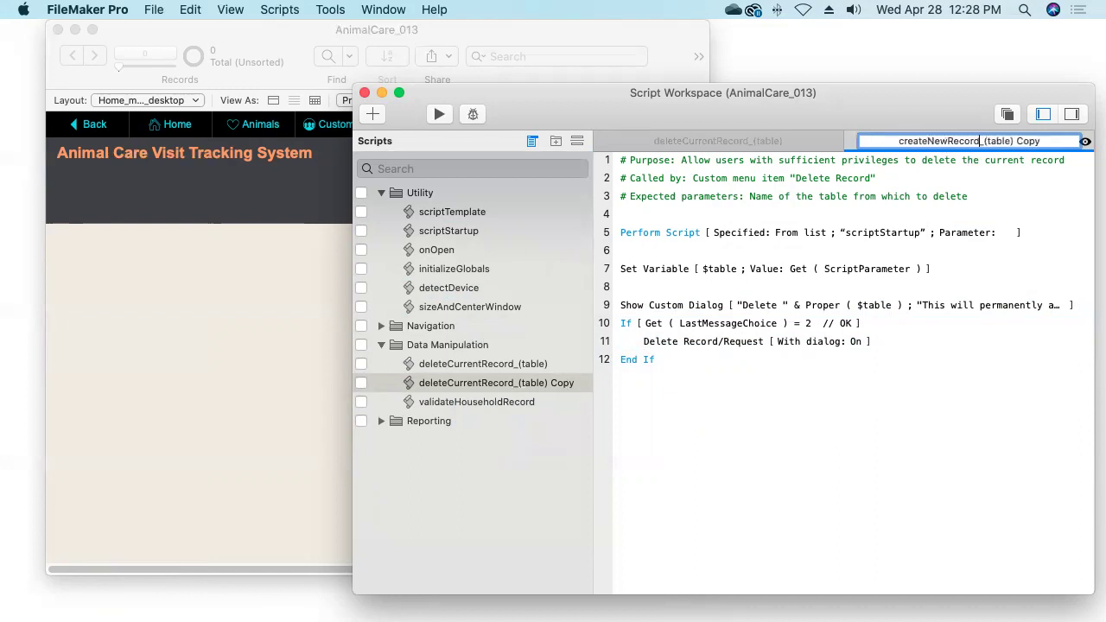
{"action": "key", "text": "BackSpace"}
{"action": "key", "text": "BackSpace"}
{"action": "key", "text": "BackSpace"}
{"action": "key", "text": "BackSpace"}
{"action": "key", "text": "BackSpace"}
{"action": "key", "text": "BackSpace"}
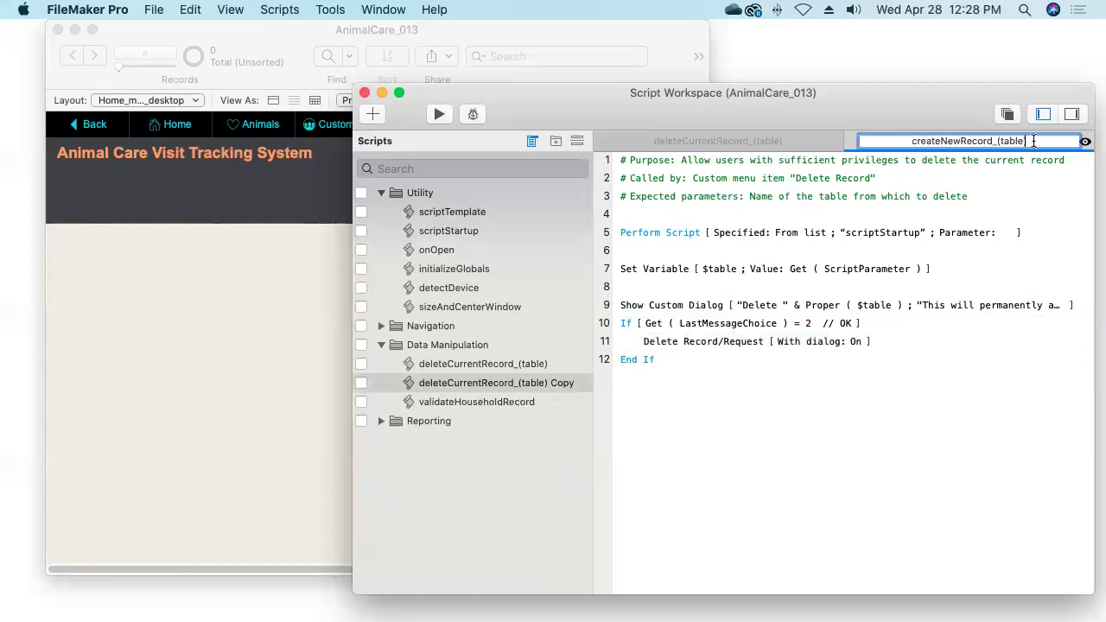
{"action": "type", "text": ")"}
{"action": "key", "text": "Return"}
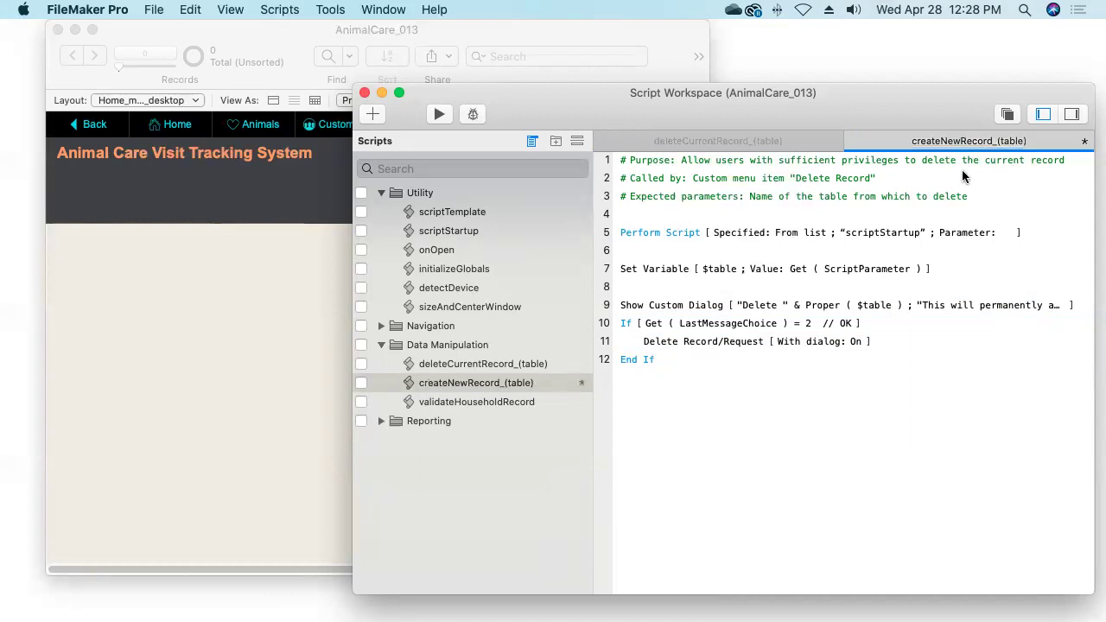
- Change the Purpose comment of createNewRecord_(table) to "Create new record in table specified by script parameter"
{"action": "left_click", "coordinate": [820, 160]}
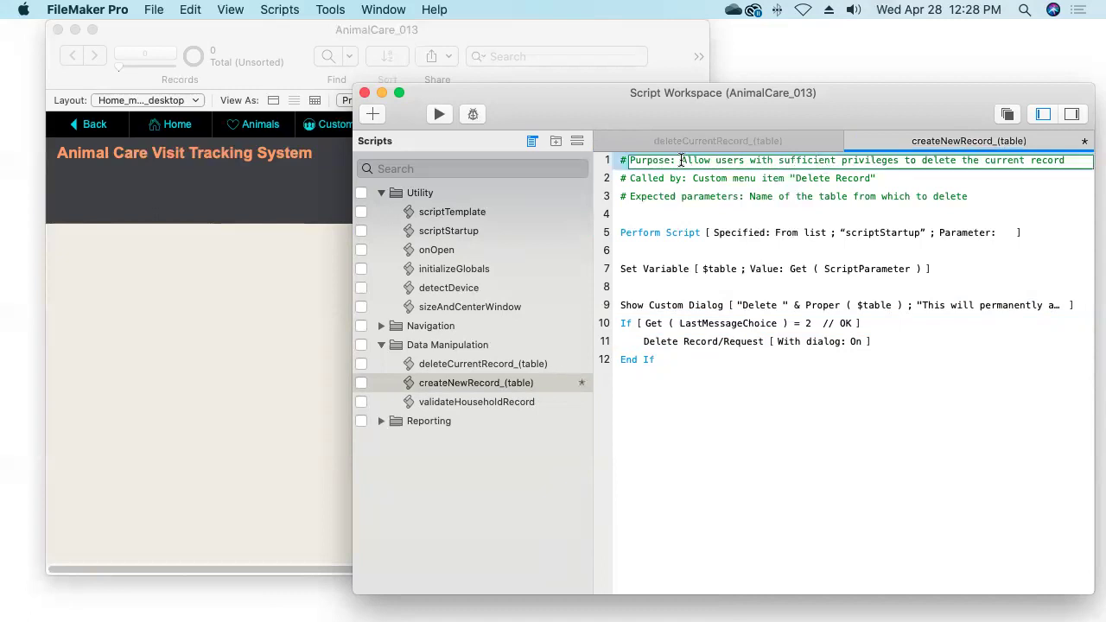
{"action": "left_click_drag", "start_coordinate": [681, 160], "coordinate": [1066, 161]}
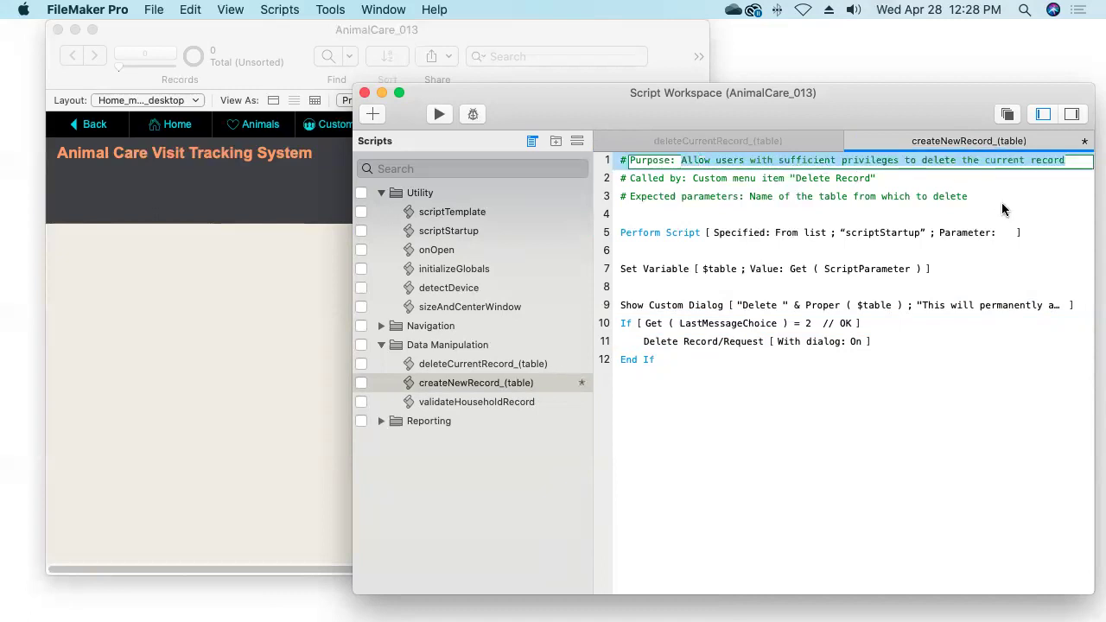
{"action": "type", "text": "Create new record in table specif"}
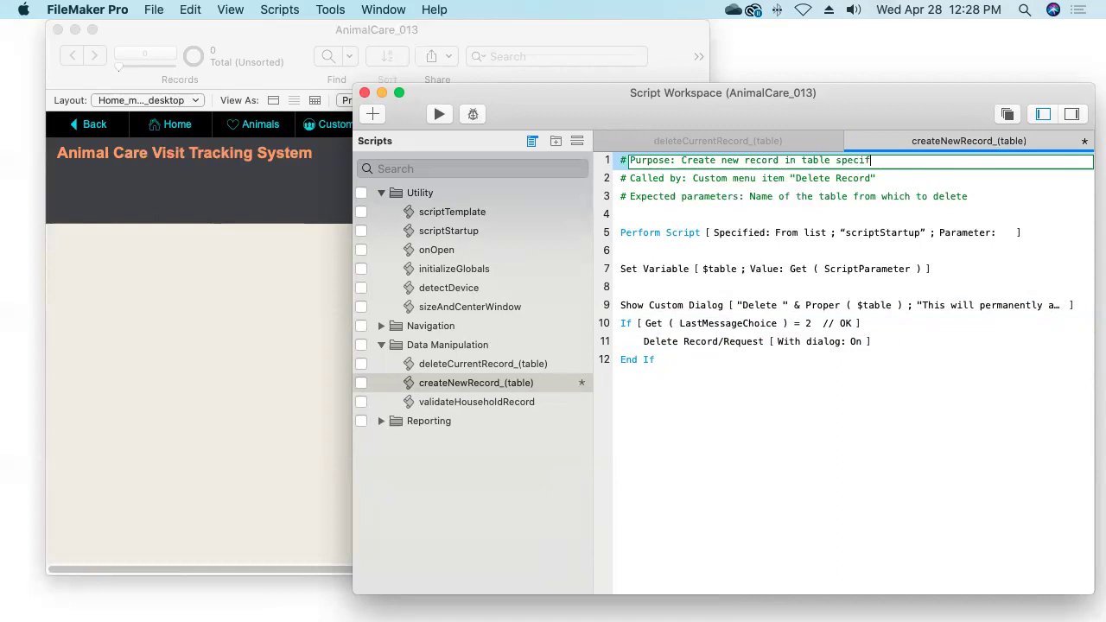
{"action": "type", "text": "ied by script parametner"}
{"action": "key", "text": "BackSpace"}
{"action": "key", "text": "BackSpace"}
{"action": "key", "text": "BackSpace"}
{"action": "type", "text": "er"}
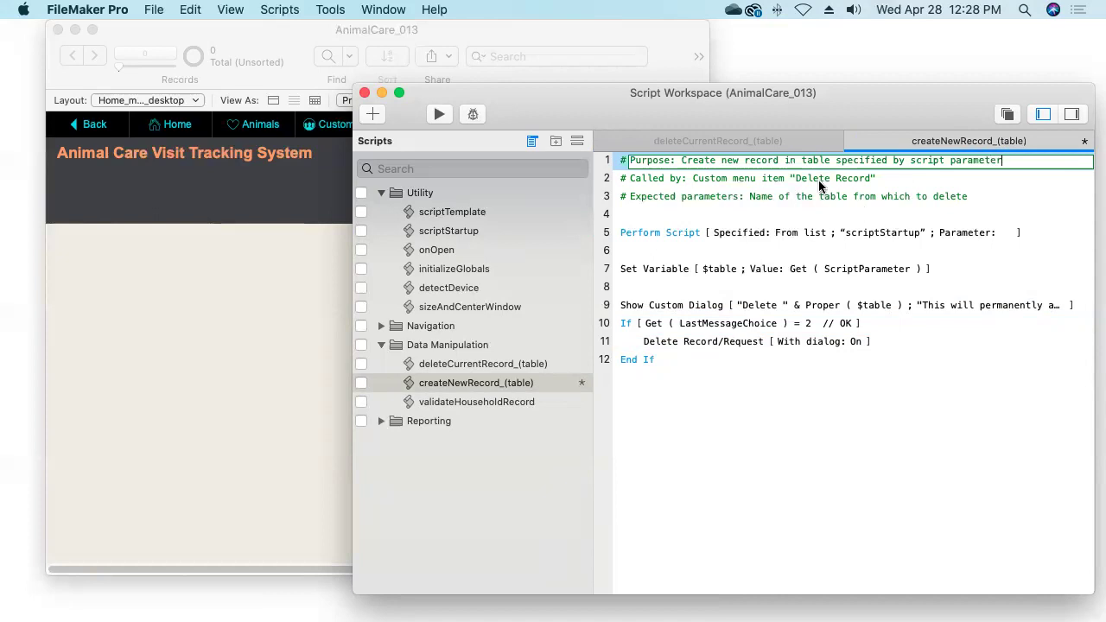
- Change the custom menu item named in the Called by comment to "Add Record"
{"action": "left_click", "coordinate": [781, 178]}
{"action": "double_click", "coordinate": [811, 178]}
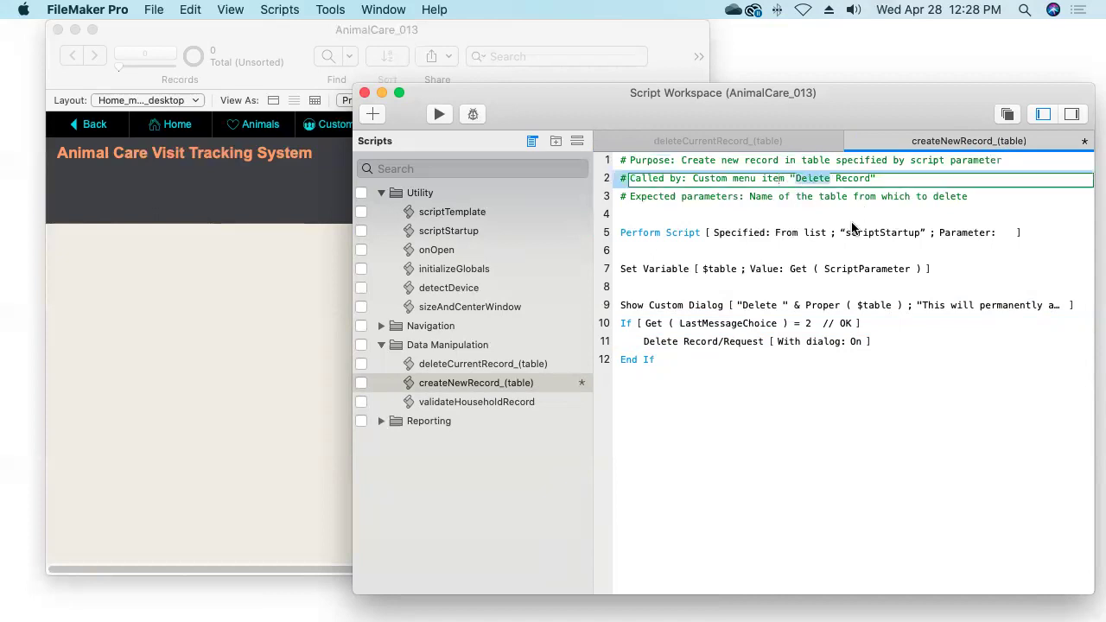
{"action": "type", "text": "Add"}
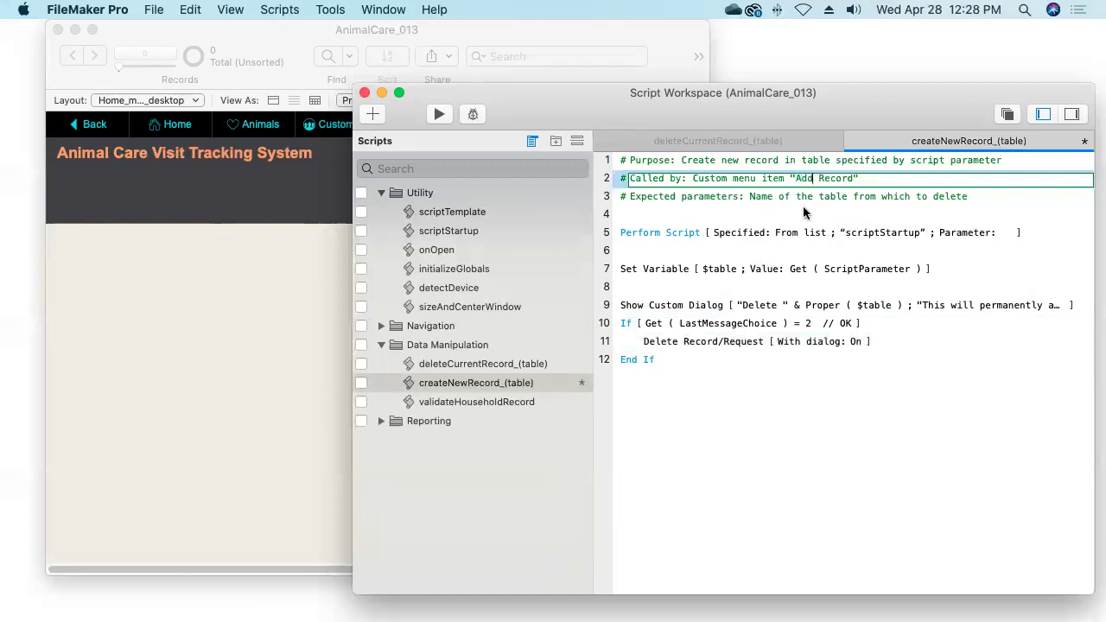
- Reword the Expected parameters comment to "Name of the table in which to create new record"
{"action": "left_click", "coordinate": [787, 197]}
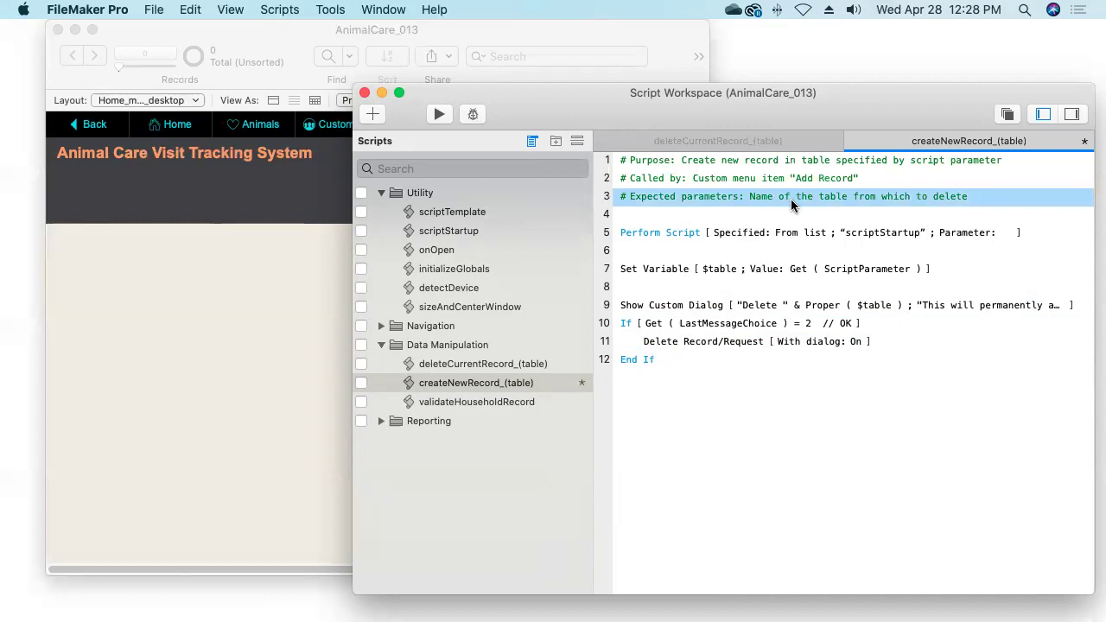
{"action": "left_click", "coordinate": [919, 205]}
{"action": "double_click", "coordinate": [870, 197]}
{"action": "type", "text": "in"}
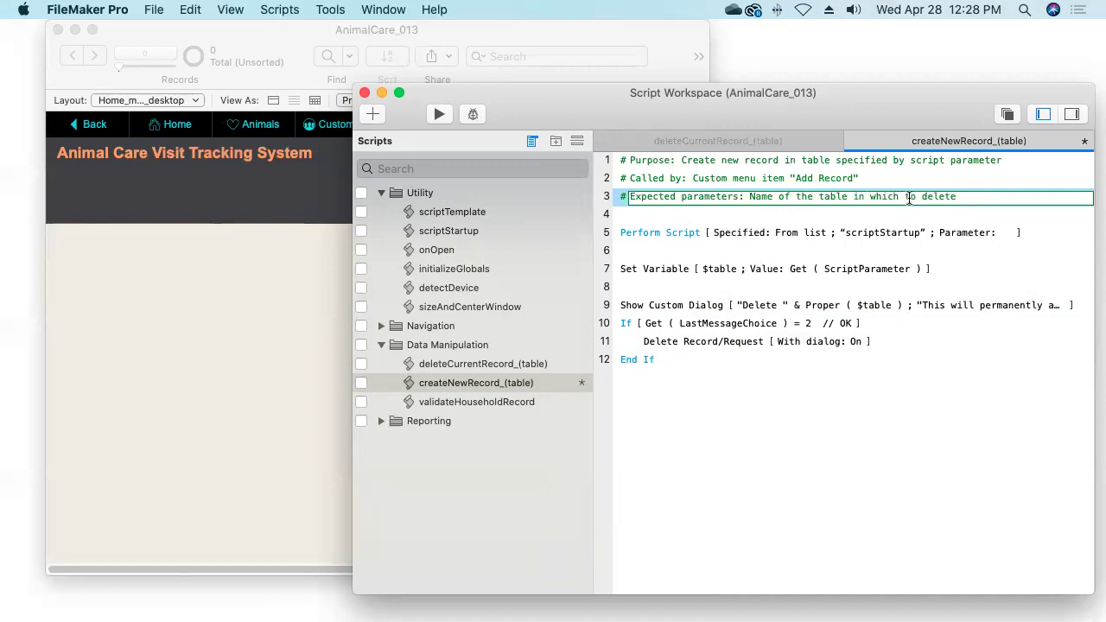
{"action": "double_click", "coordinate": [930, 196]}
{"action": "type", "text": "create new record"}
{"action": "key", "text": "Return"}
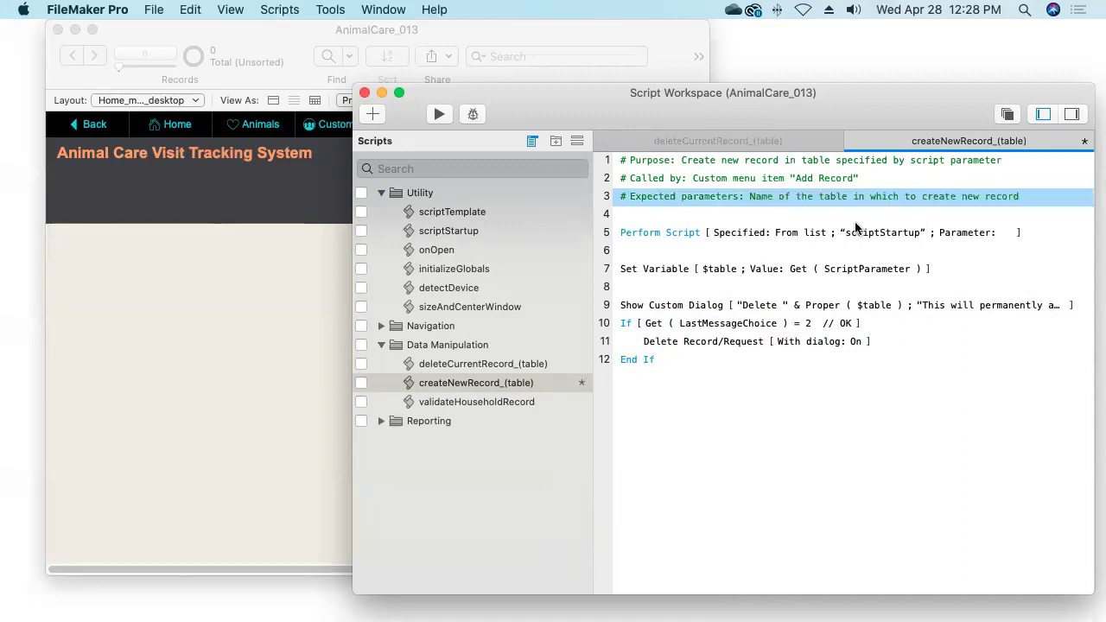
- Open the Show Custom Dialog step's options and set the title to "Create " & Proper ( $table )
{"action": "left_click", "coordinate": [661, 231]}
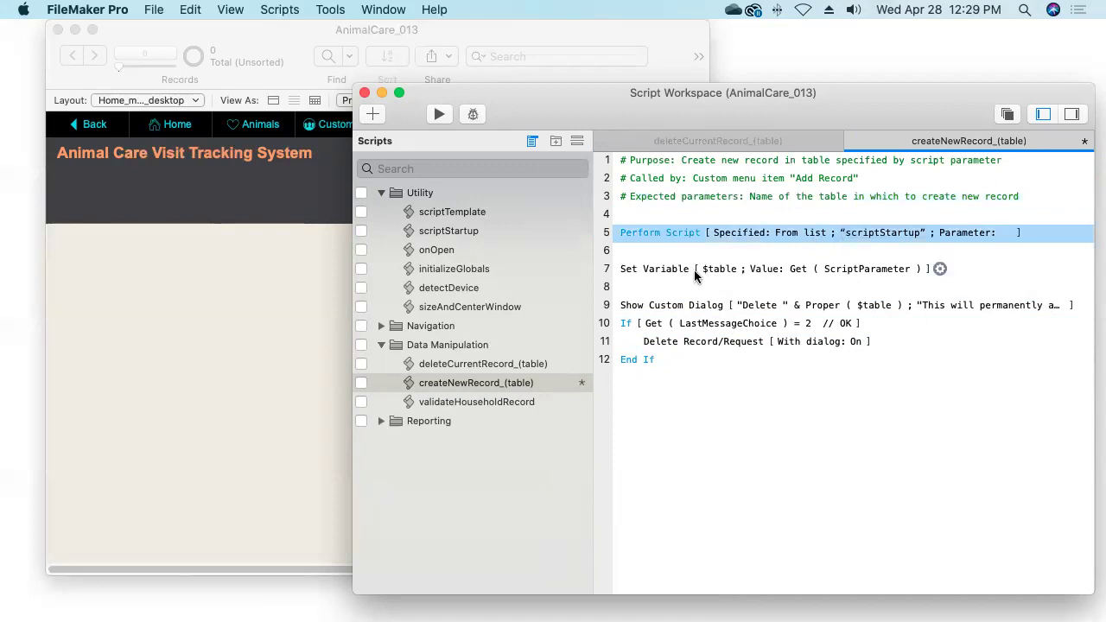
{"action": "left_click", "coordinate": [680, 272]}
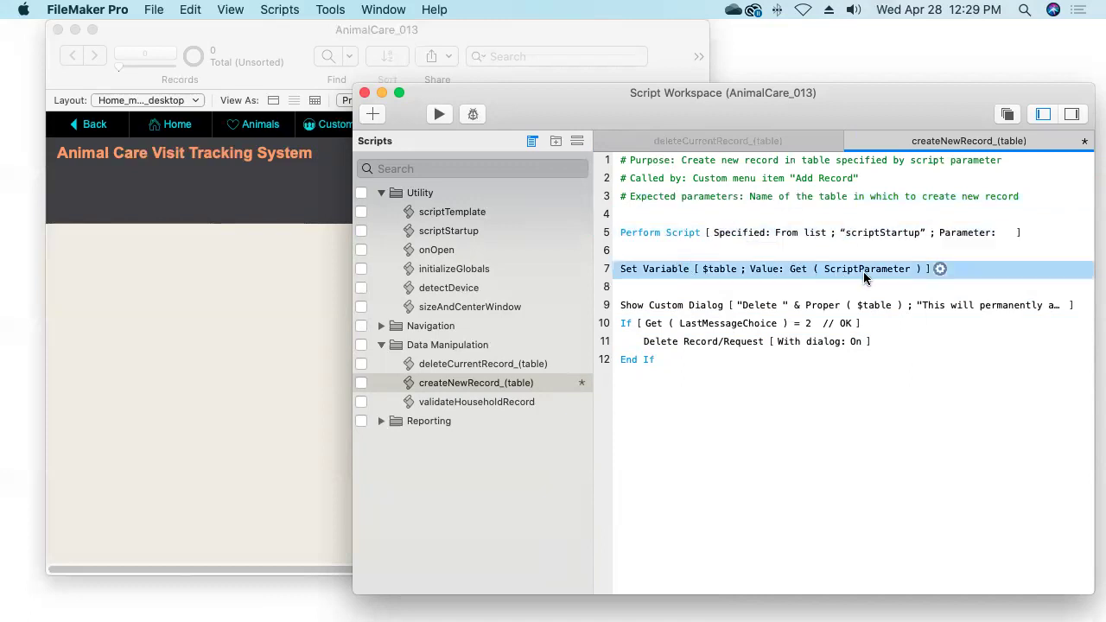
{"action": "double_click", "coordinate": [705, 304]}
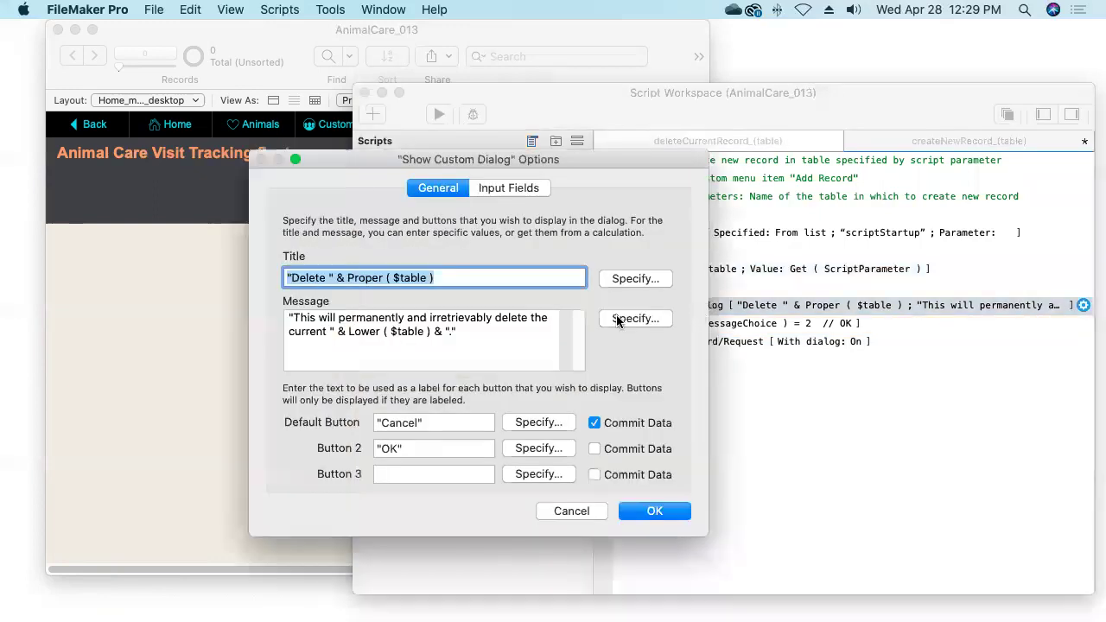
{"action": "double_click", "coordinate": [309, 278]}
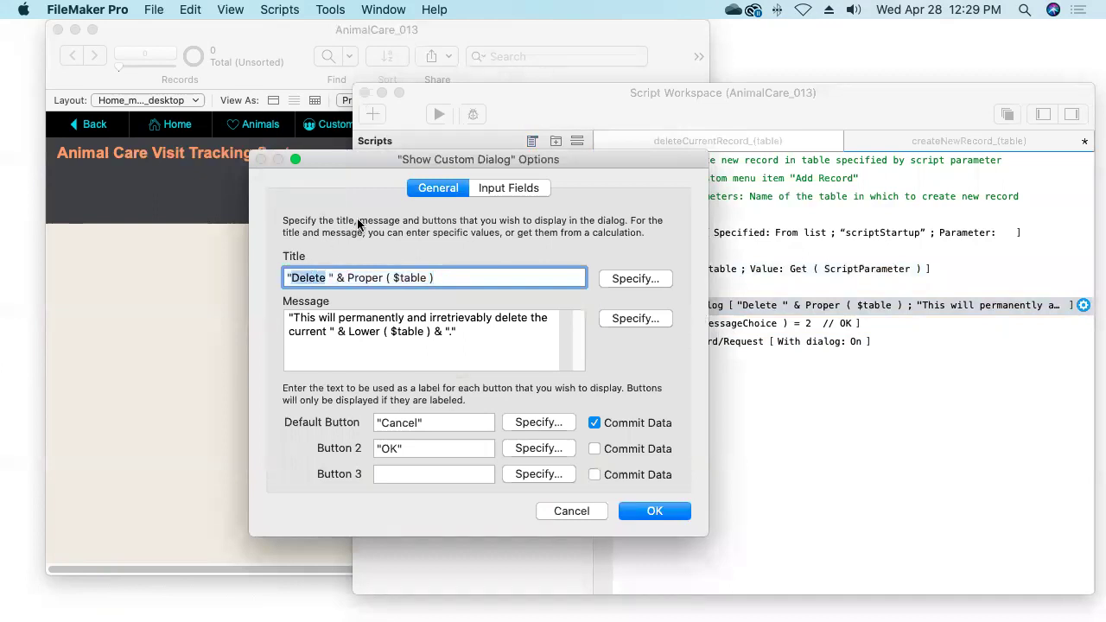
{"action": "type", "text": "Create"}
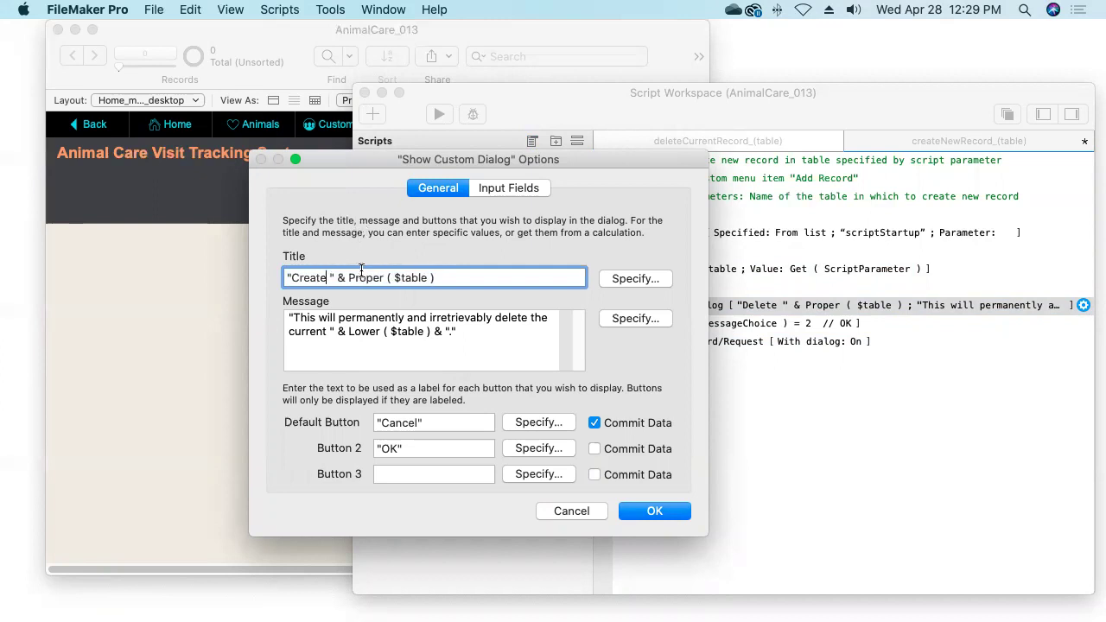
{"action": "left_click", "coordinate": [427, 275]}
{"action": "key", "text": "Left"}
{"action": "key", "text": "Left"}
{"action": "key", "text": "Left"}
{"action": "key", "text": "Left"}
{"action": "key", "text": "Left"}
{"action": "key", "text": "Left"}
{"action": "key", "text": "Left"}
{"action": "key", "text": "Left"}
{"action": "key", "text": "Left"}
{"action": "key", "text": "Left"}
{"action": "key", "text": "Left"}
{"action": "key", "text": "Left"}
{"action": "key", "text": "Left"}
{"action": "key", "text": "Left"}
{"action": "key", "text": "Left"}
{"action": "key", "text": "Left"}
{"action": "key", "text": "Left"}
{"action": "key", "text": "Left"}
{"action": "key", "text": "Left"}
{"action": "key", "text": "Left"}
{"action": "key", "text": "Tab"}
- Set the custom dialog's message to "Are you sure you want to create a new " & Lower ( $table ) & " record?"
{"action": "left_click_drag", "start_coordinate": [294, 317], "coordinate": [326, 333]}
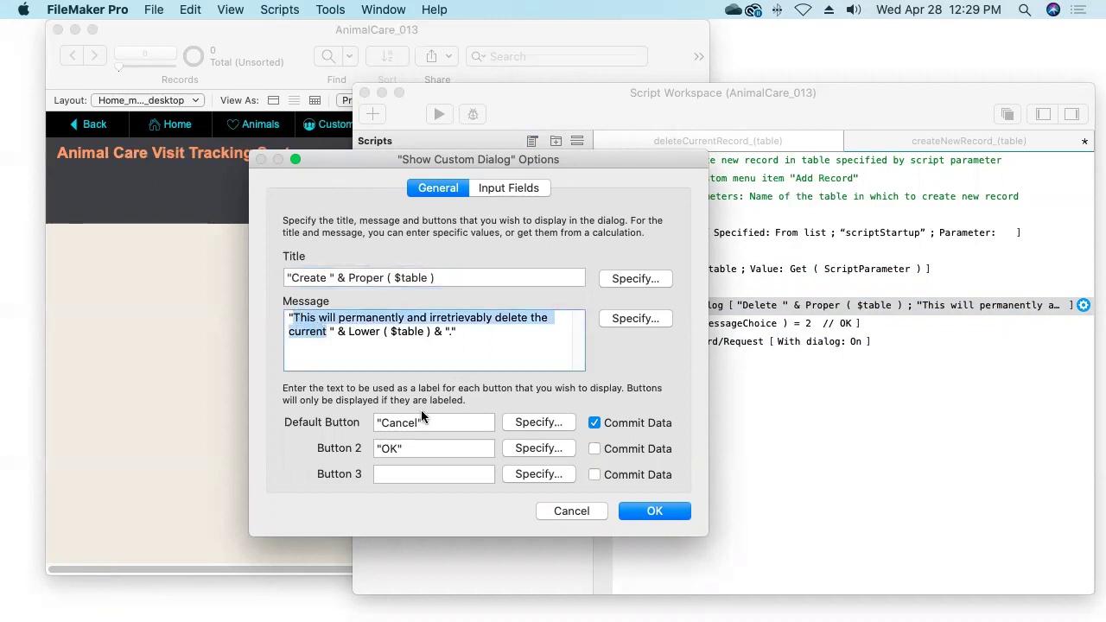
{"action": "type", "text": "Are you sure"}
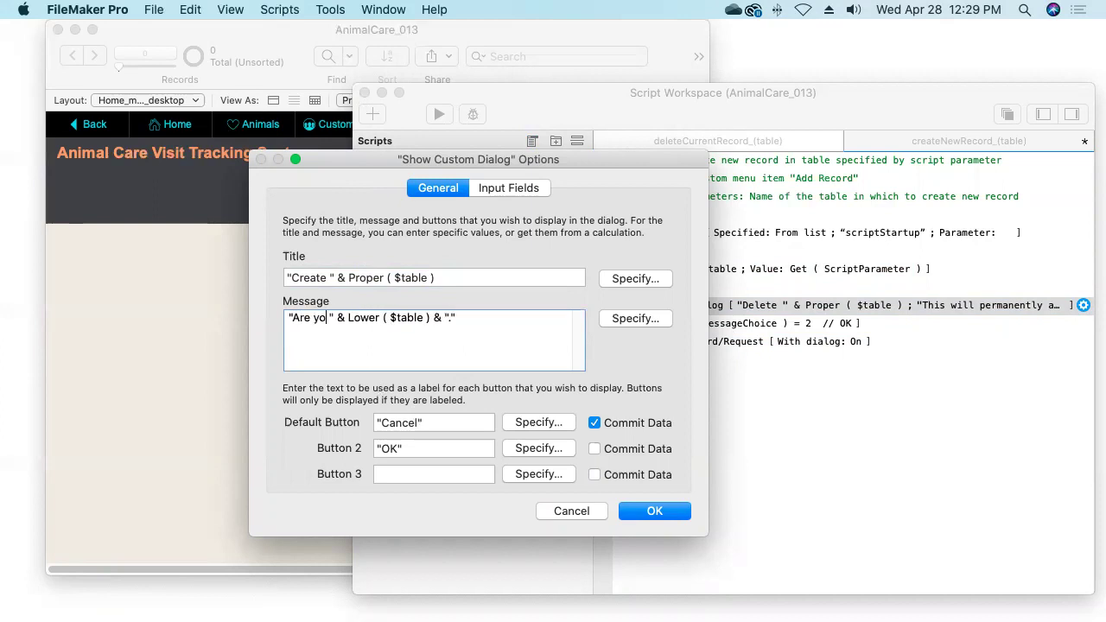
{"action": "type", "text": " you want to c"}
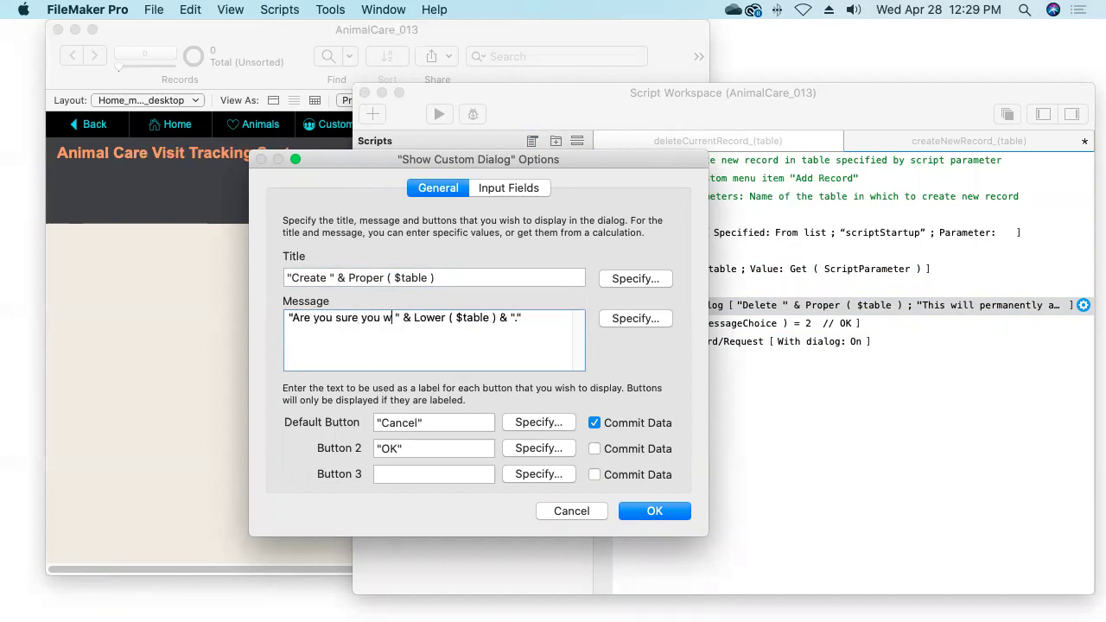
{"action": "type", "text": "reate a new"}
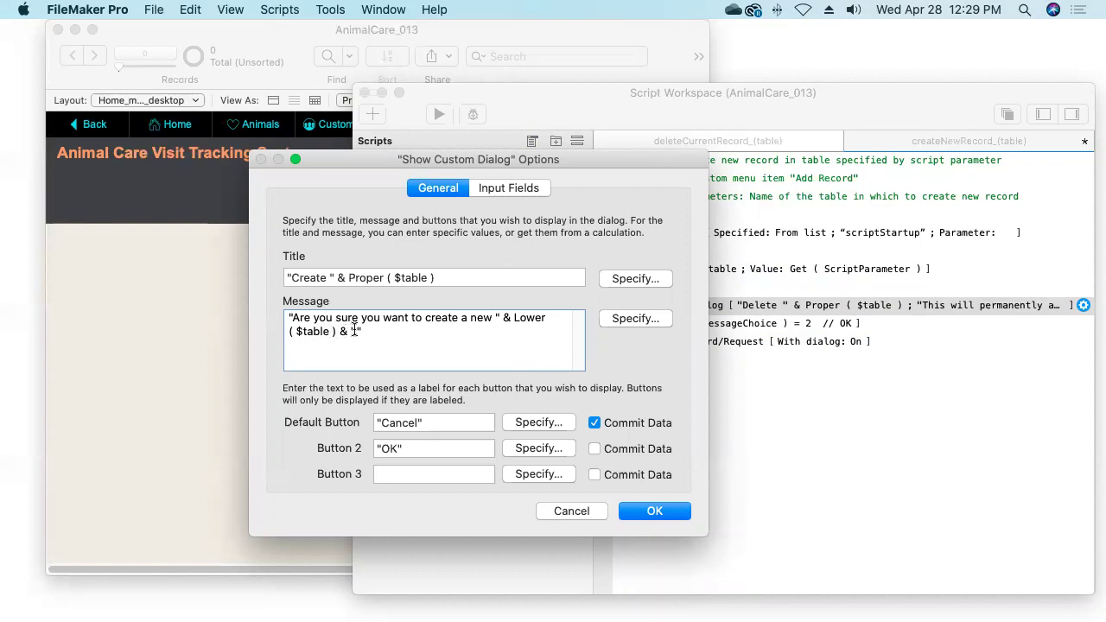
{"action": "left_click", "coordinate": [354, 331]}
{"action": "type", "text": "."}
{"action": "type", "text": " record"}
{"action": "key", "text": "BackSpace"}
{"action": "type", "text": "?"}
{"action": "key", "text": "Tab"}
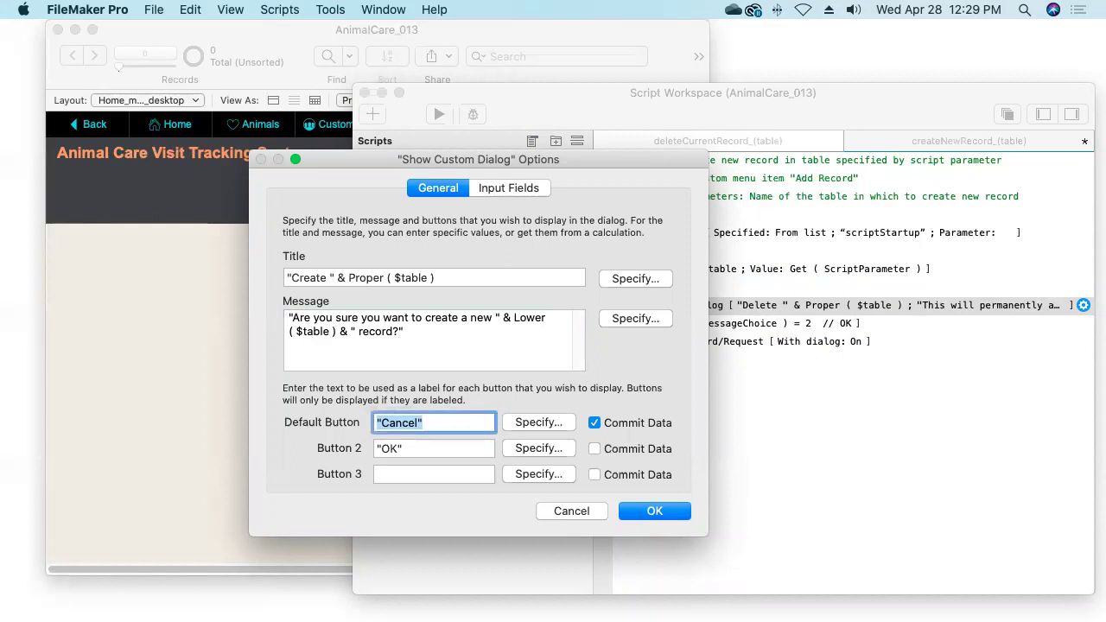
- Label the custom dialog's default button "OK" and Button 2 "Cancel", and accept the dialog options
{"action": "type", "text": "\"OK\""}
{"action": "key", "text": "Tab"}
{"action": "type", "text": "Cancel"}
{"action": "key", "text": "Tab"}
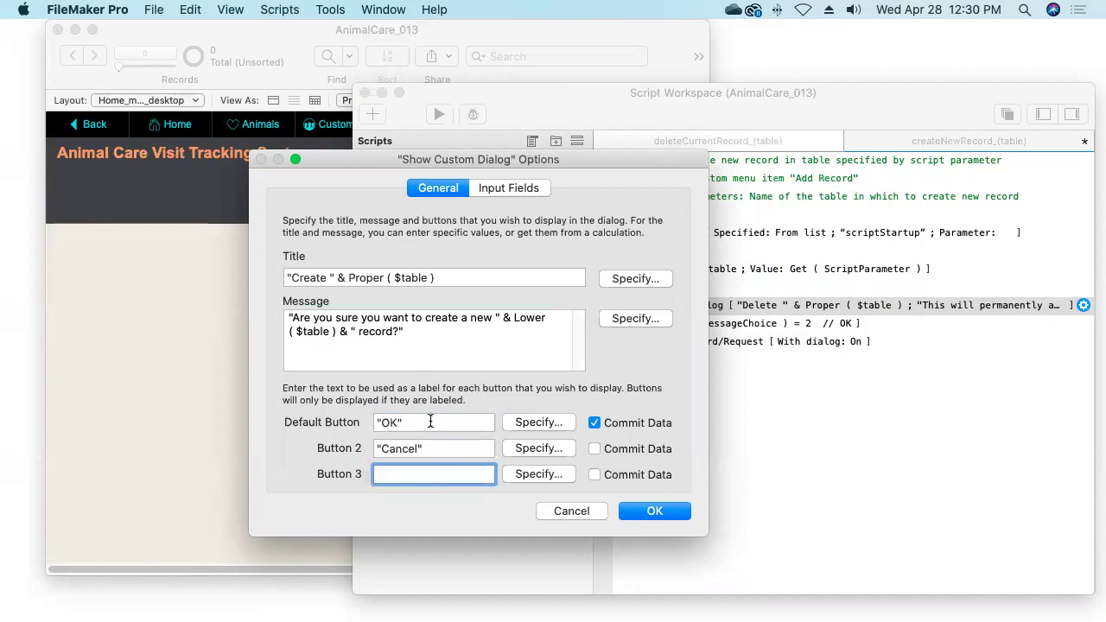
{"action": "left_click", "coordinate": [654, 512]}
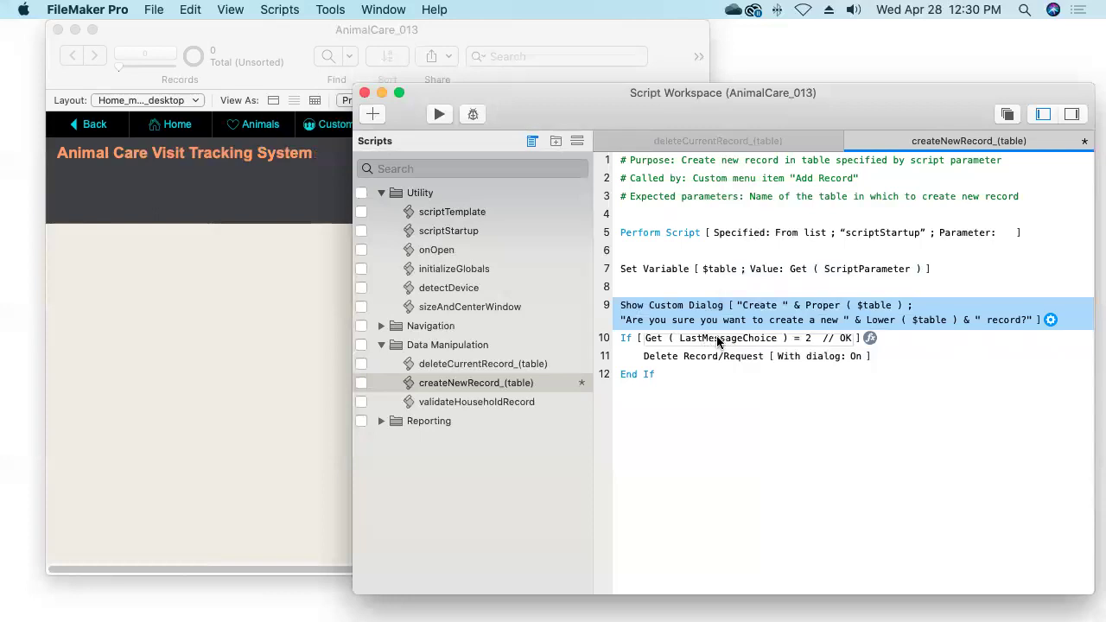
- Change the comment at the end of the If condition to // Cancel
{"action": "left_click", "coordinate": [804, 344]}
{"action": "double_click", "coordinate": [847, 338]}
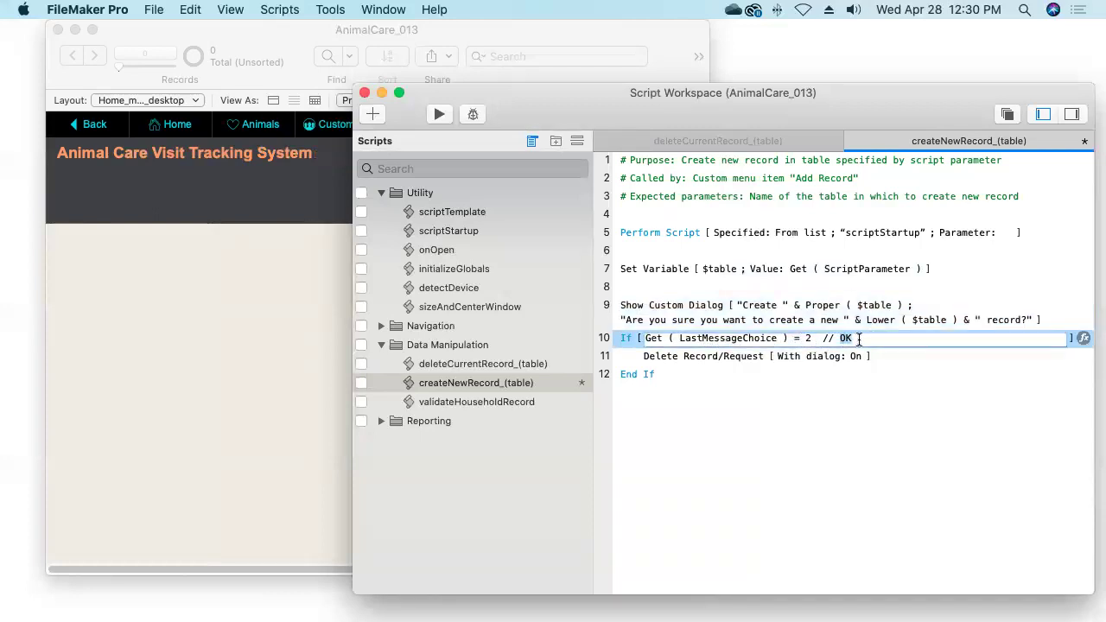
{"action": "type", "text": "Cancel"}
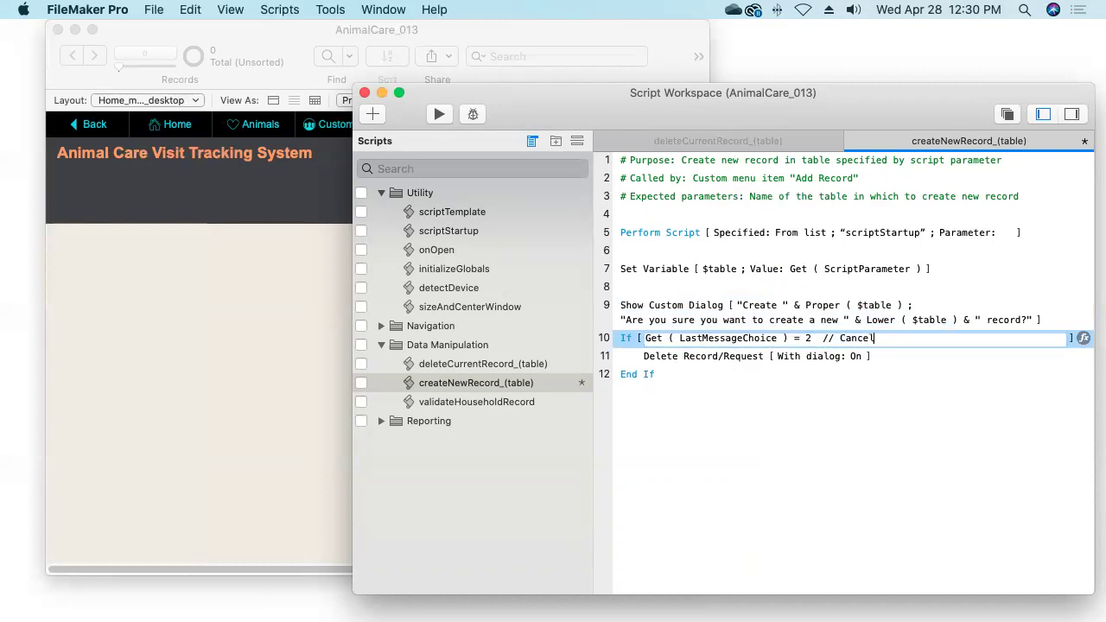
- Insert an Exit Script step inside the If block, below the Delete Record/Request step
{"action": "left_click", "coordinate": [750, 358]}
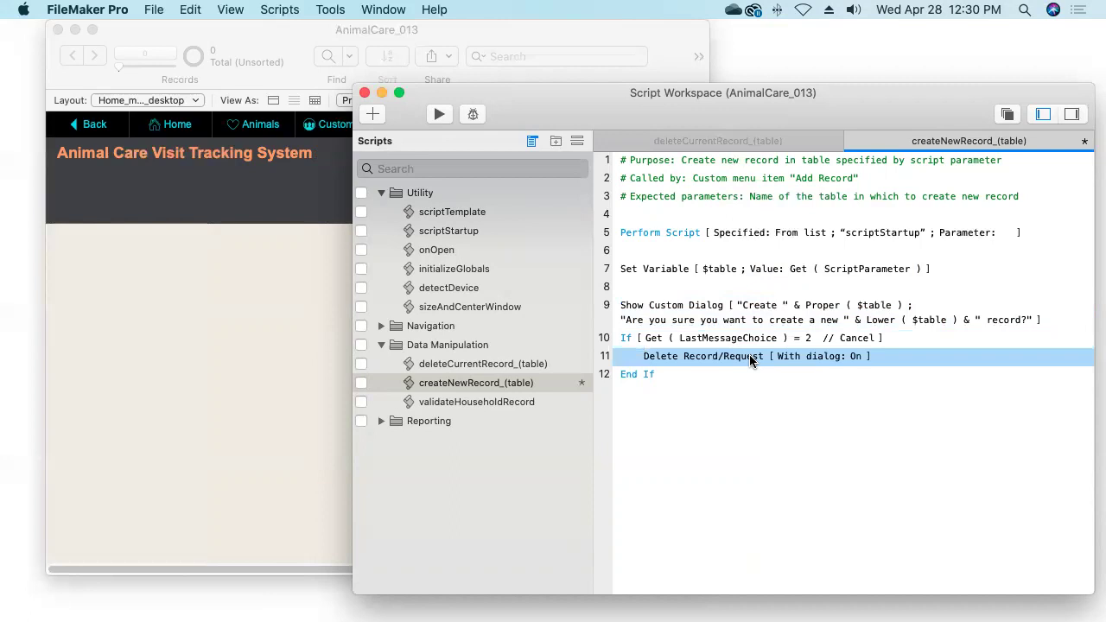
{"action": "key", "text": "Return"}
{"action": "type", "text": "exi"}
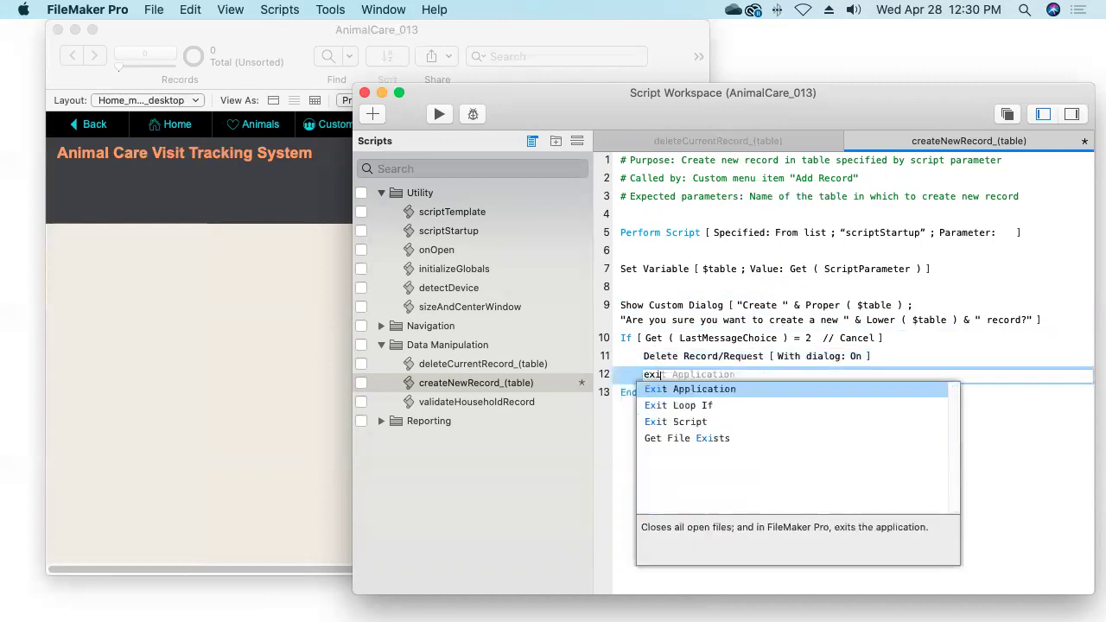
{"action": "type", "text": "t s"}
{"action": "key", "text": "Return"}
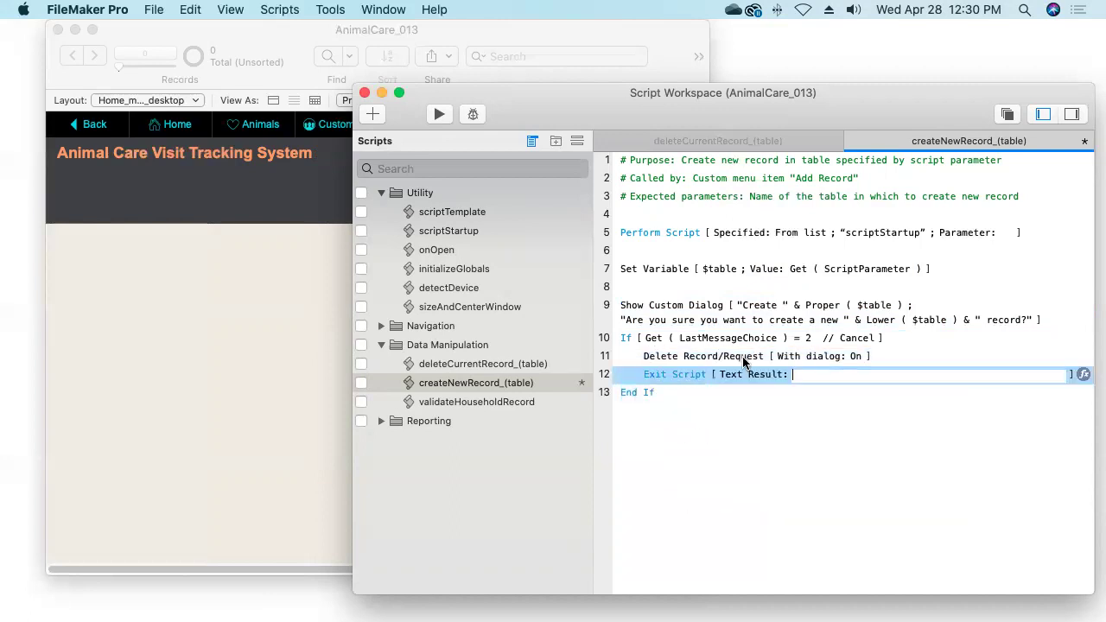
- Remove the Delete Record/Request step from the If block and add empty lines below End If
{"action": "left_click", "coordinate": [704, 358]}
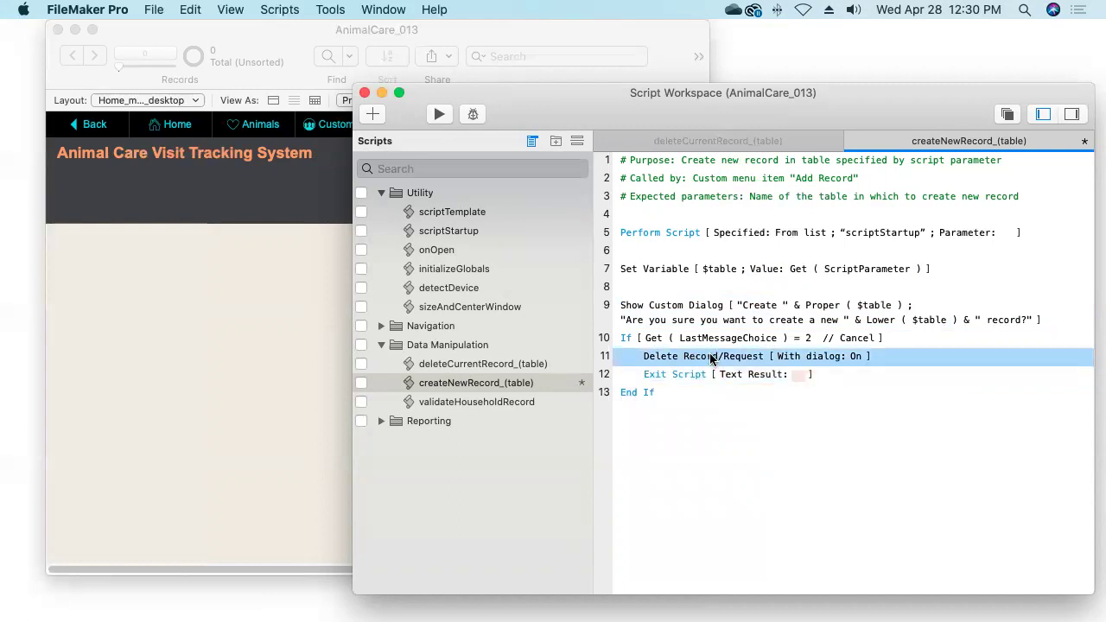
{"action": "key", "text": "Delete"}
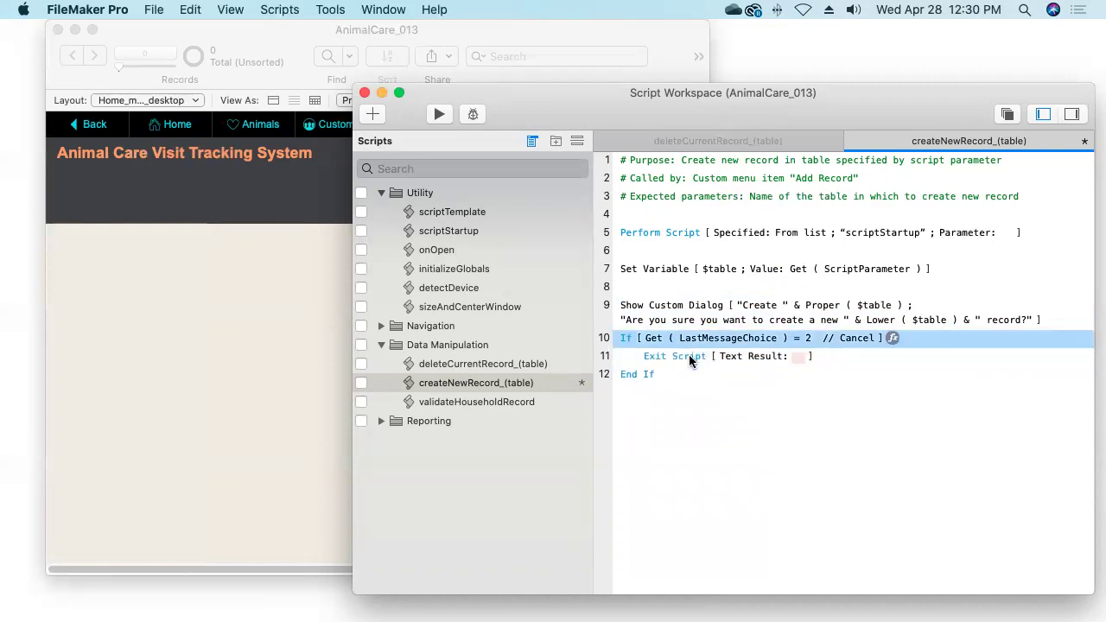
{"action": "left_click", "coordinate": [684, 361]}
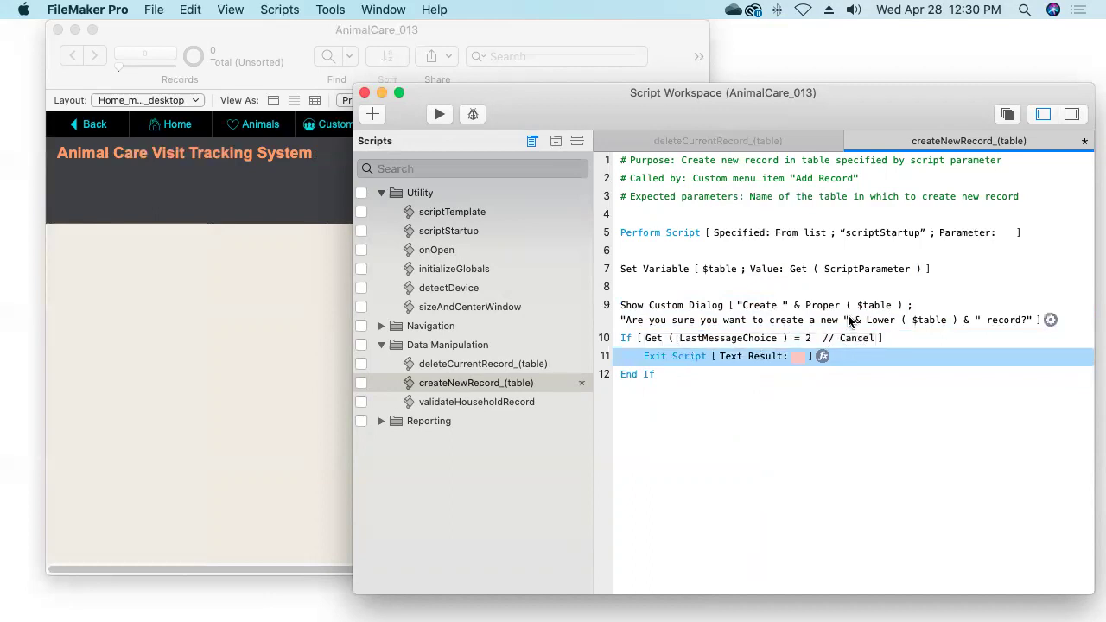
{"action": "left_click", "coordinate": [683, 381]}
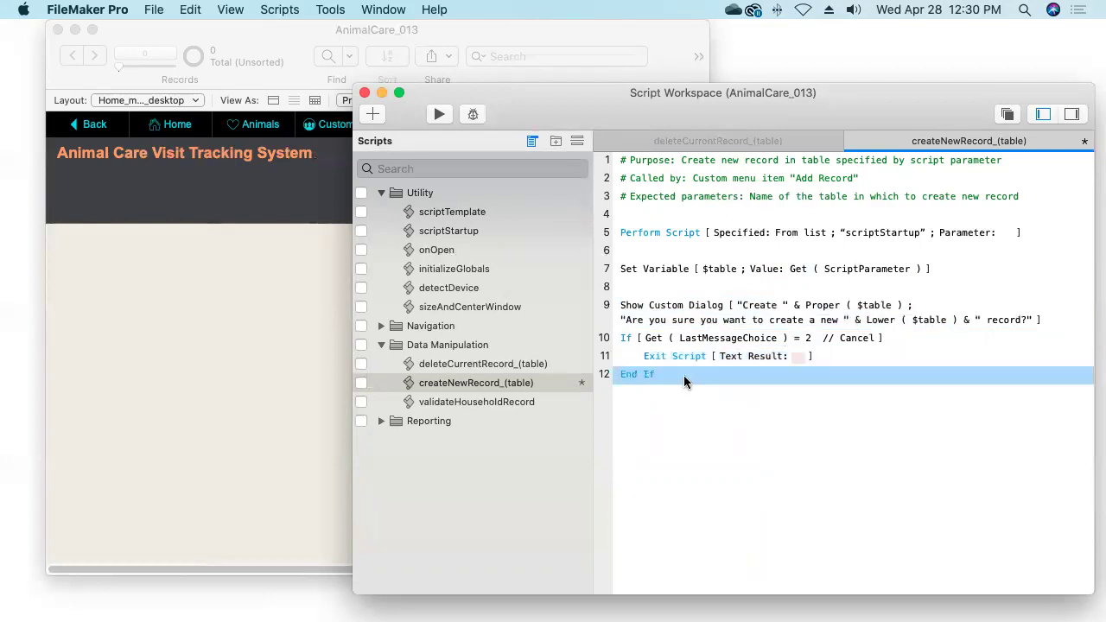
{"action": "key", "text": "Return"}
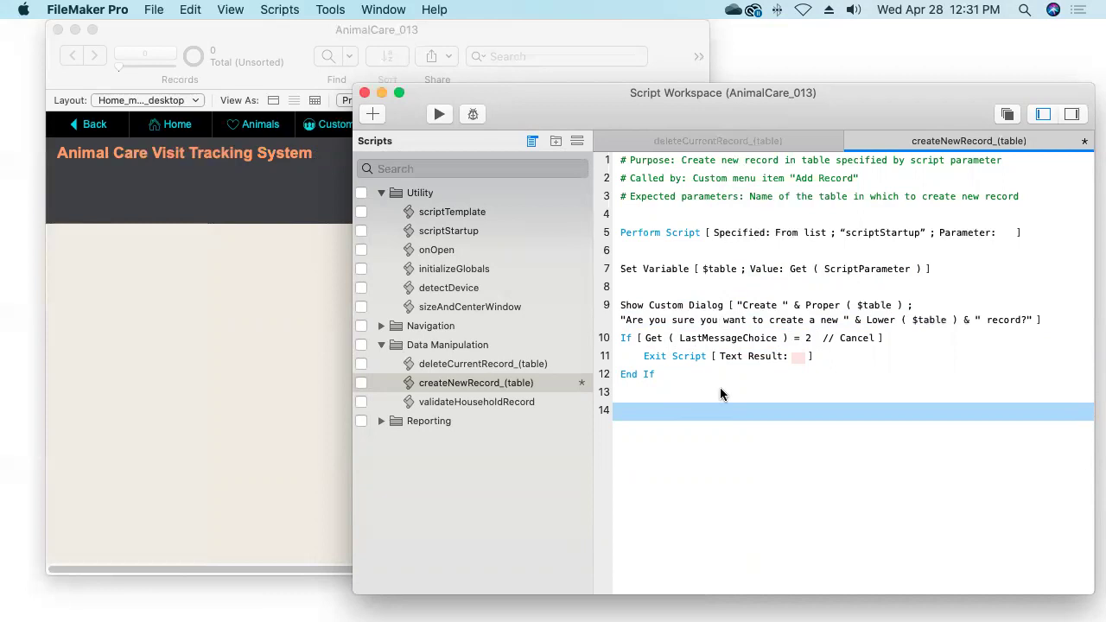
- Open the Manage Layouts window, widen its Layout Name column and enlarge the window to show more layouts
{"action": "key", "text": "super+shift+l"}
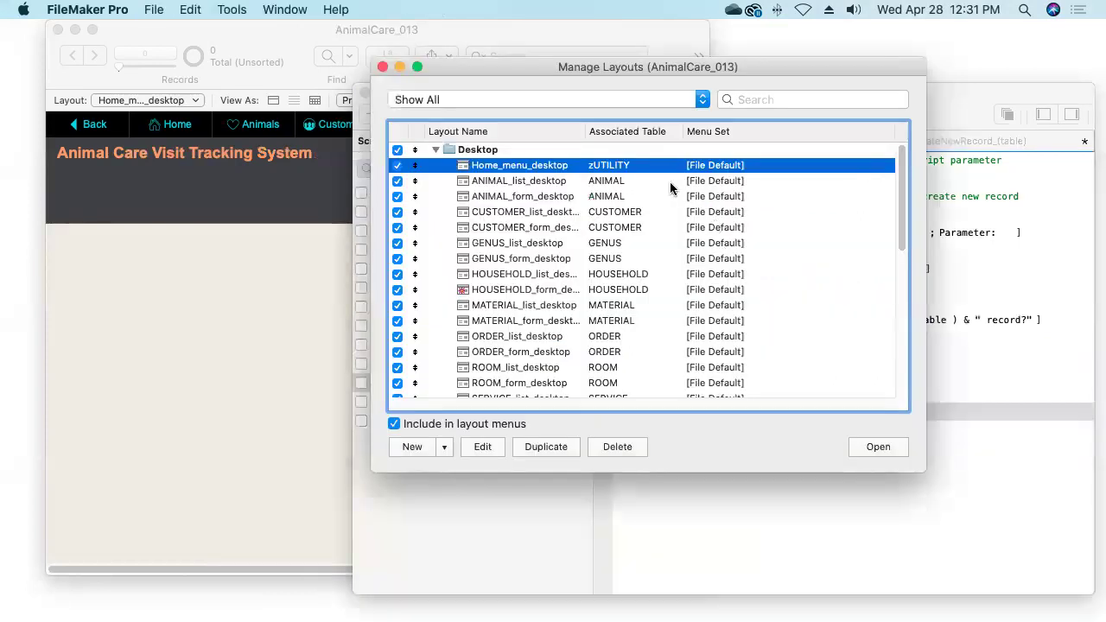
{"action": "left_click_drag", "start_coordinate": [559, 66], "coordinate": [445, 67]}
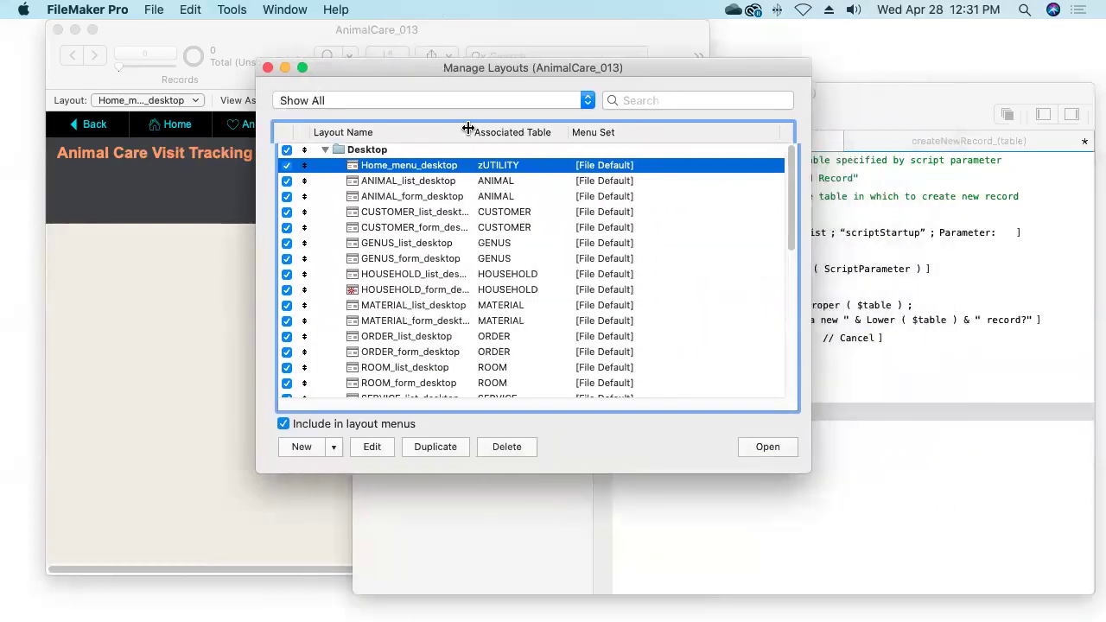
{"action": "left_click_drag", "start_coordinate": [472, 131], "coordinate": [504, 130]}
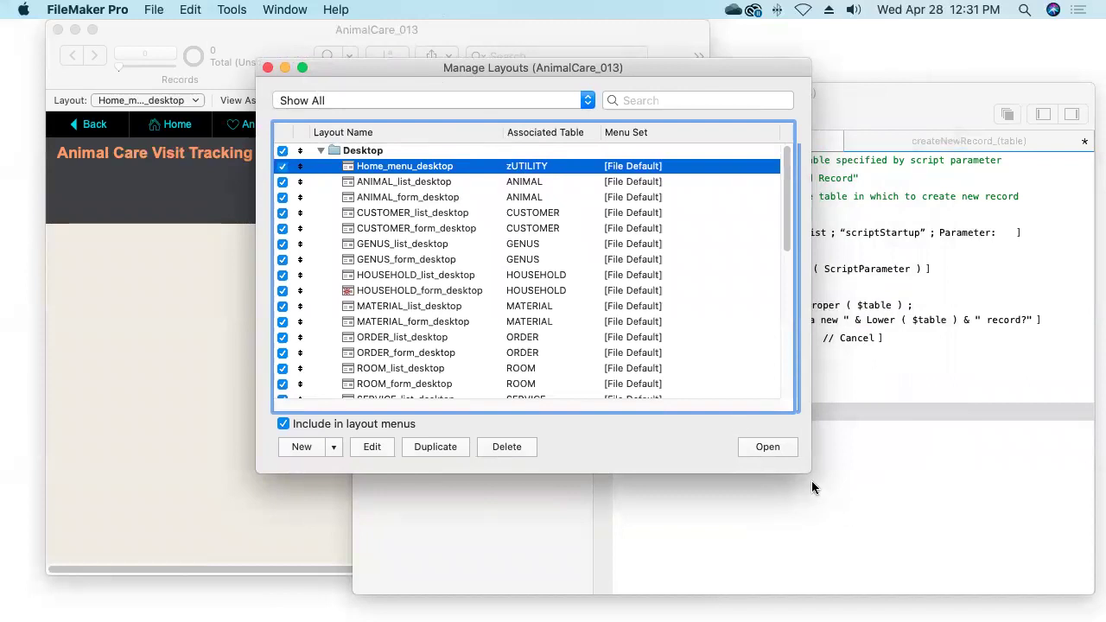
{"action": "left_click_drag", "start_coordinate": [803, 469], "coordinate": [784, 615]}
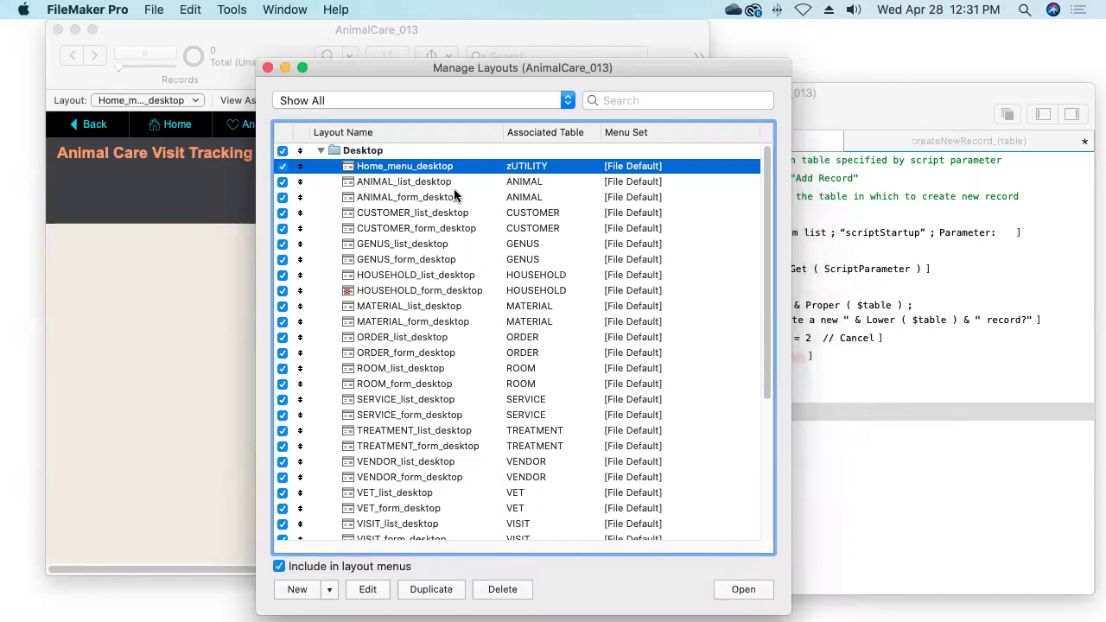
- Examine the desktop layout names, selecting the form layouts from ANIMAL_form_desktop through SERVICE_form_desktop
{"action": "left_click", "coordinate": [417, 198]}
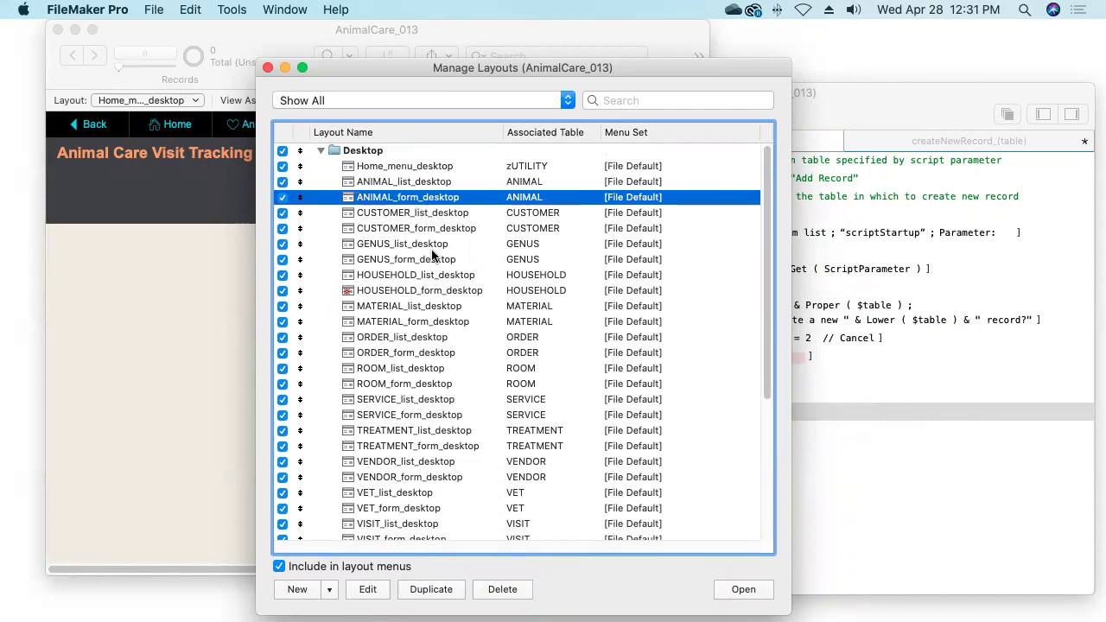
{"action": "left_click", "coordinate": [406, 183]}
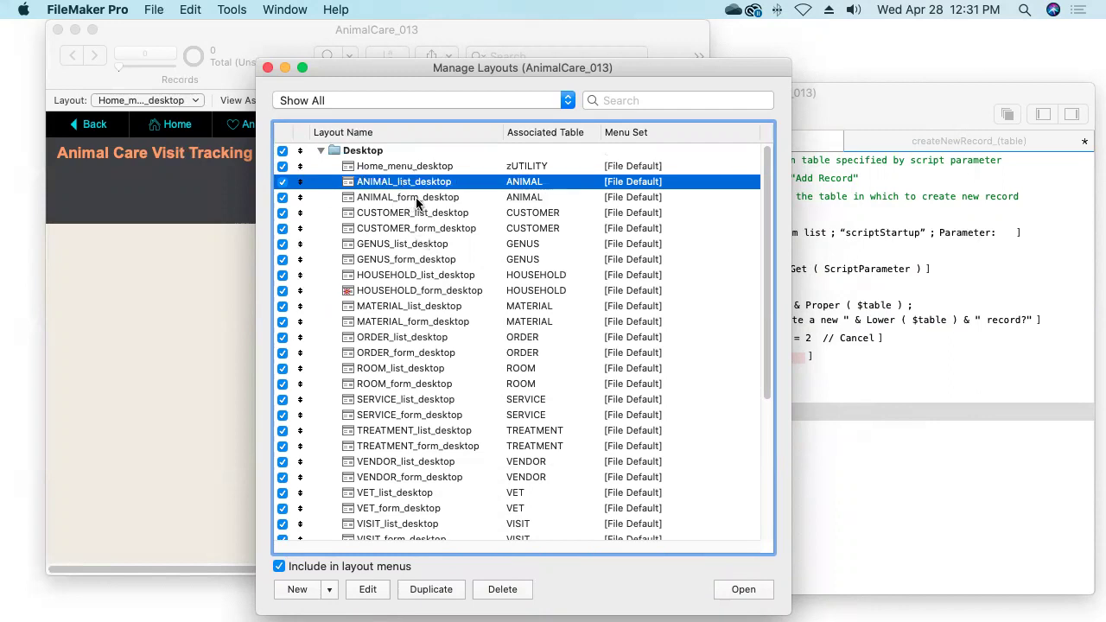
{"action": "left_click", "coordinate": [423, 198]}
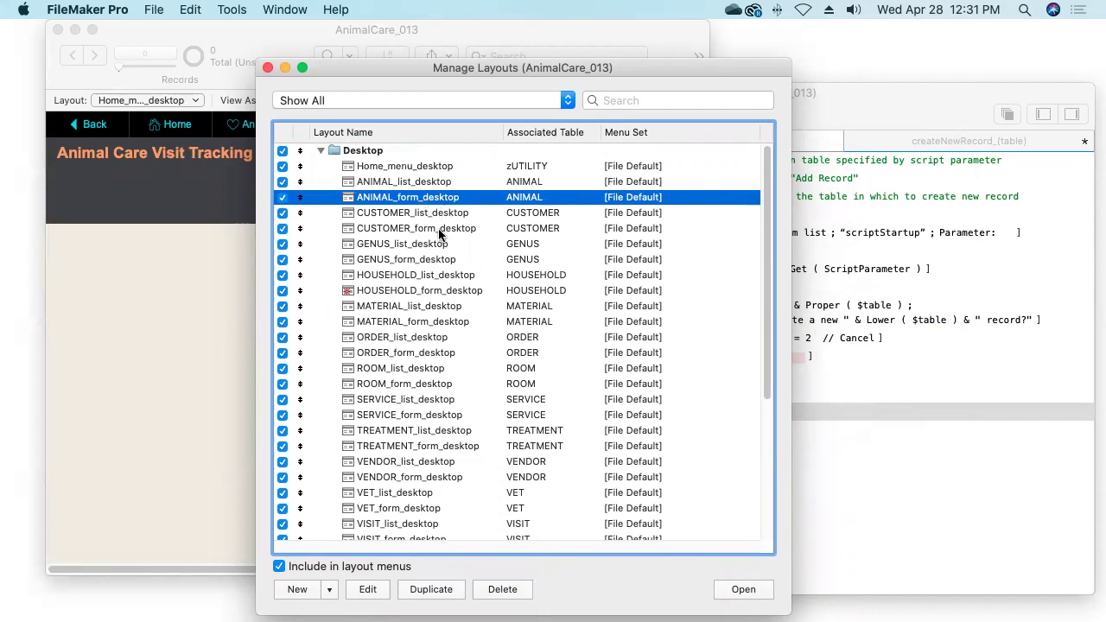
{"action": "left_click", "coordinate": [441, 230], "text": "super"}
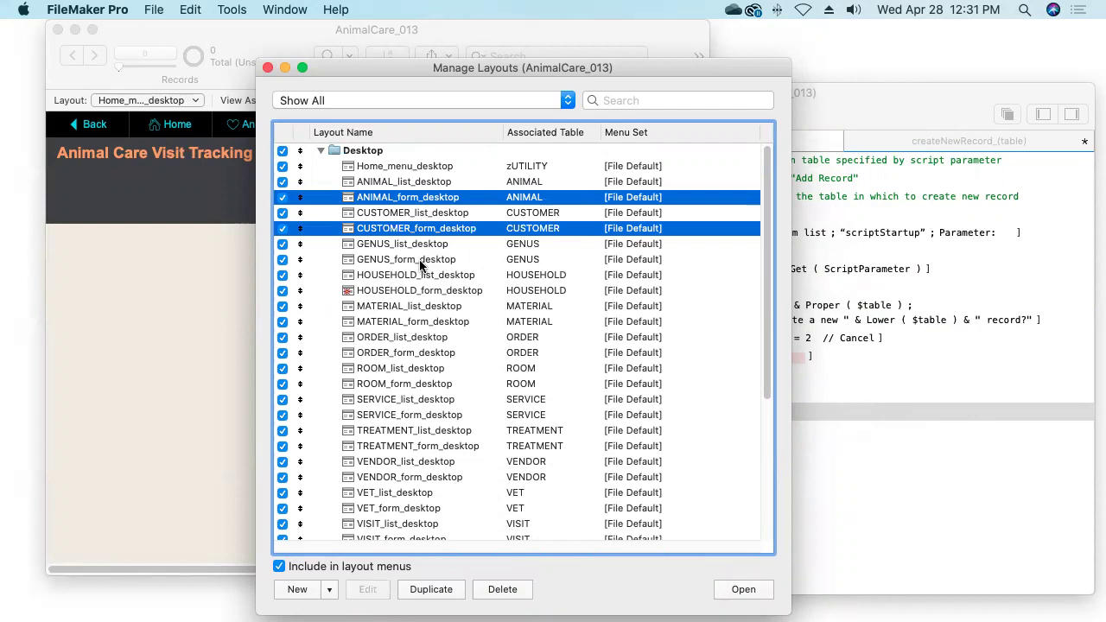
{"action": "left_click", "coordinate": [421, 261], "text": "super"}
{"action": "left_click", "coordinate": [421, 292], "text": "super"}
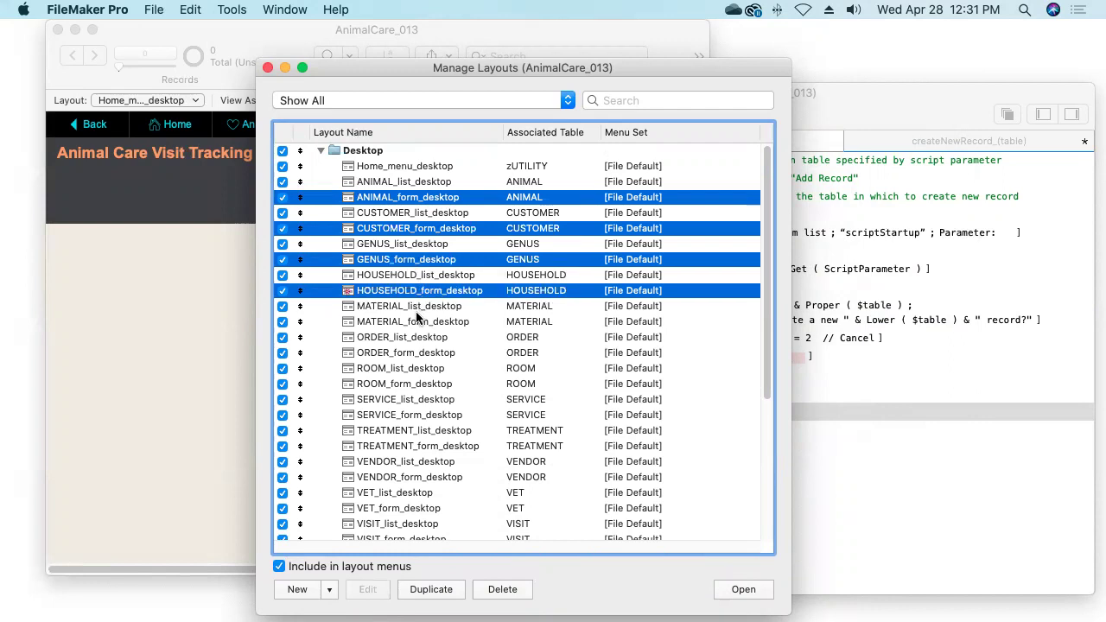
{"action": "left_click", "coordinate": [421, 322], "text": "super"}
{"action": "left_click", "coordinate": [409, 354], "text": "super"}
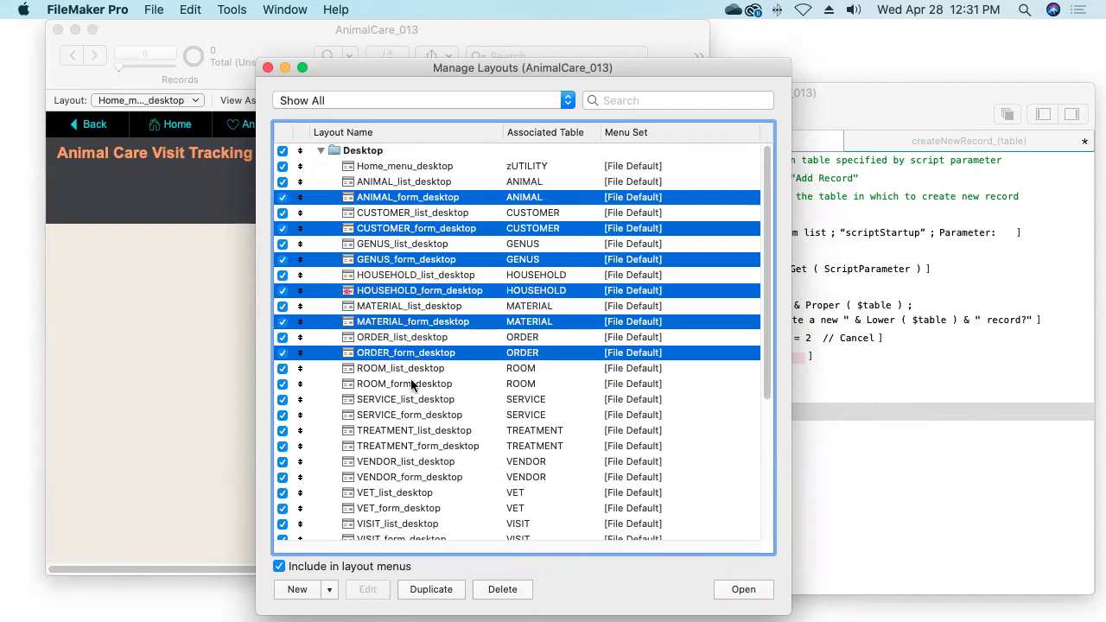
{"action": "left_click", "coordinate": [413, 385], "text": "super"}
{"action": "left_click", "coordinate": [412, 416], "text": "super"}
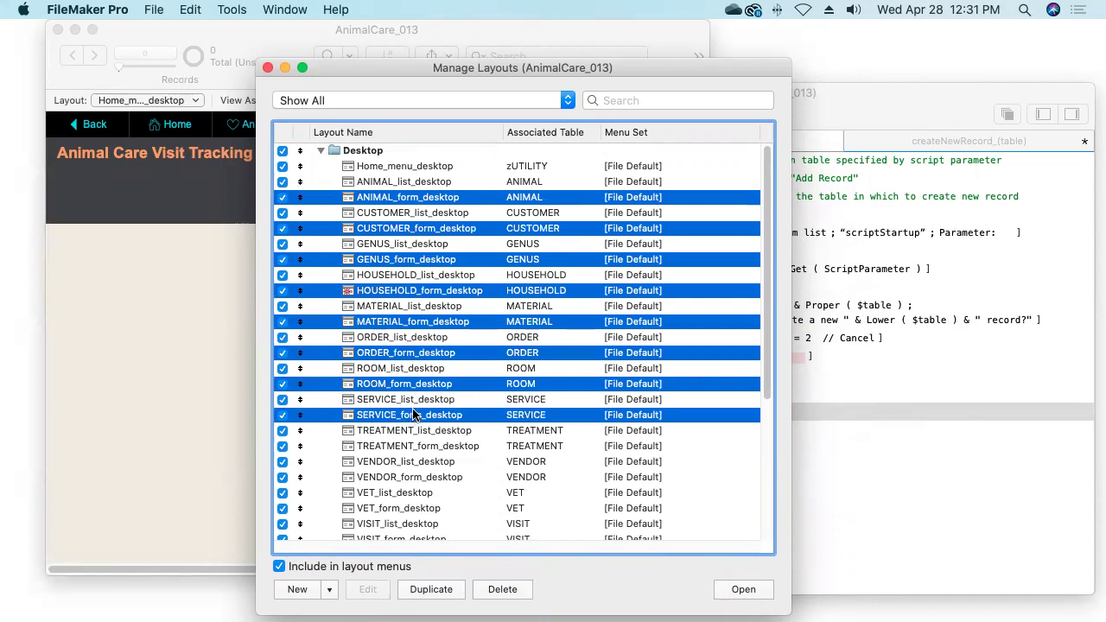
- Compare the ANIMAL_form_desktop layout's name with the iPad and iPhone layout names, and close the layout list
{"action": "left_click", "coordinate": [416, 199]}
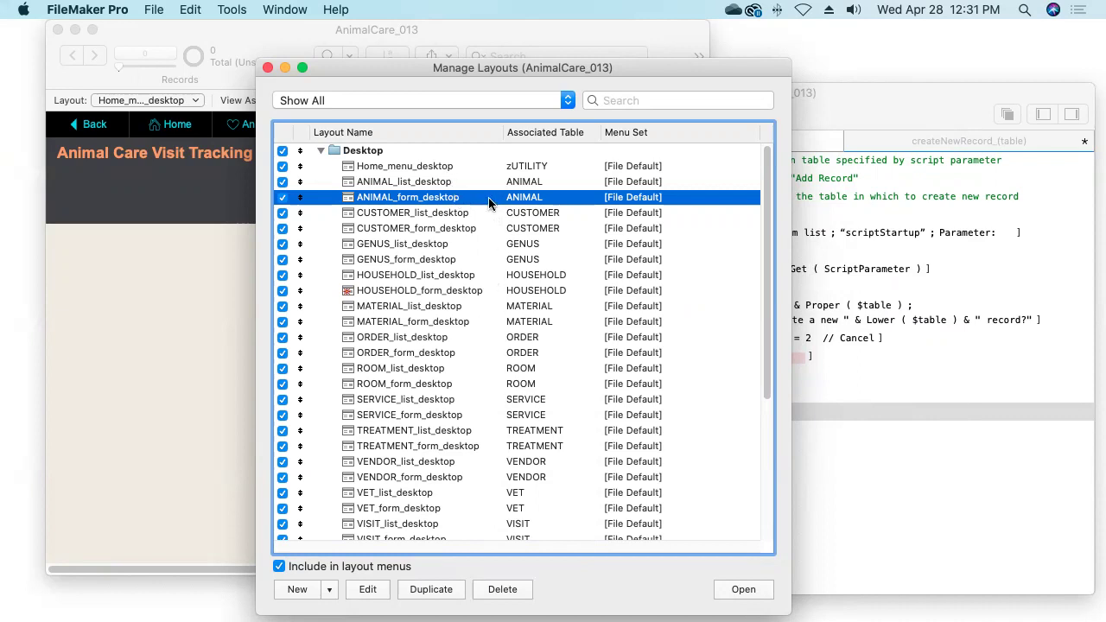
{"action": "scroll", "coordinate": [488, 197], "scroll_direction": "down", "scroll_amount": 5}
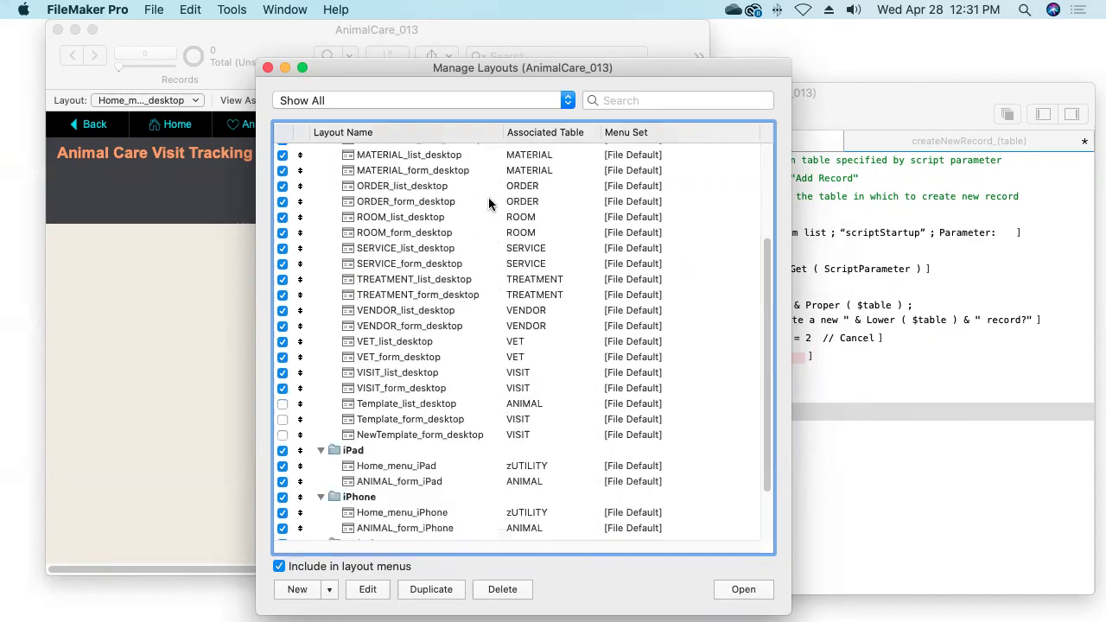
{"action": "left_click", "coordinate": [447, 393]}
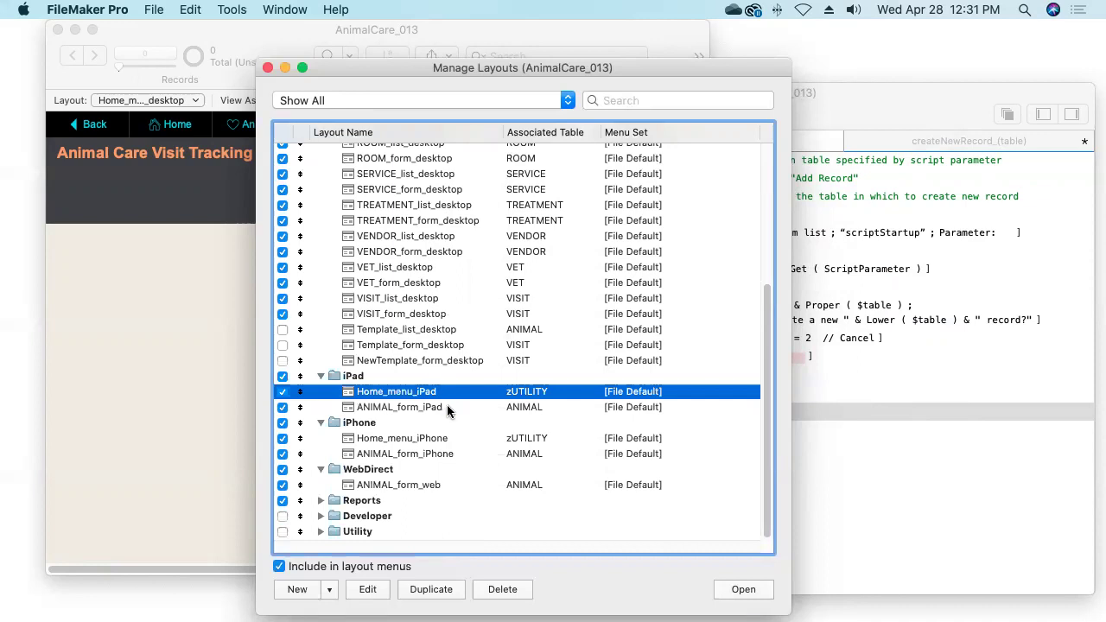
{"action": "left_click", "coordinate": [446, 406]}
{"action": "left_click", "coordinate": [459, 453]}
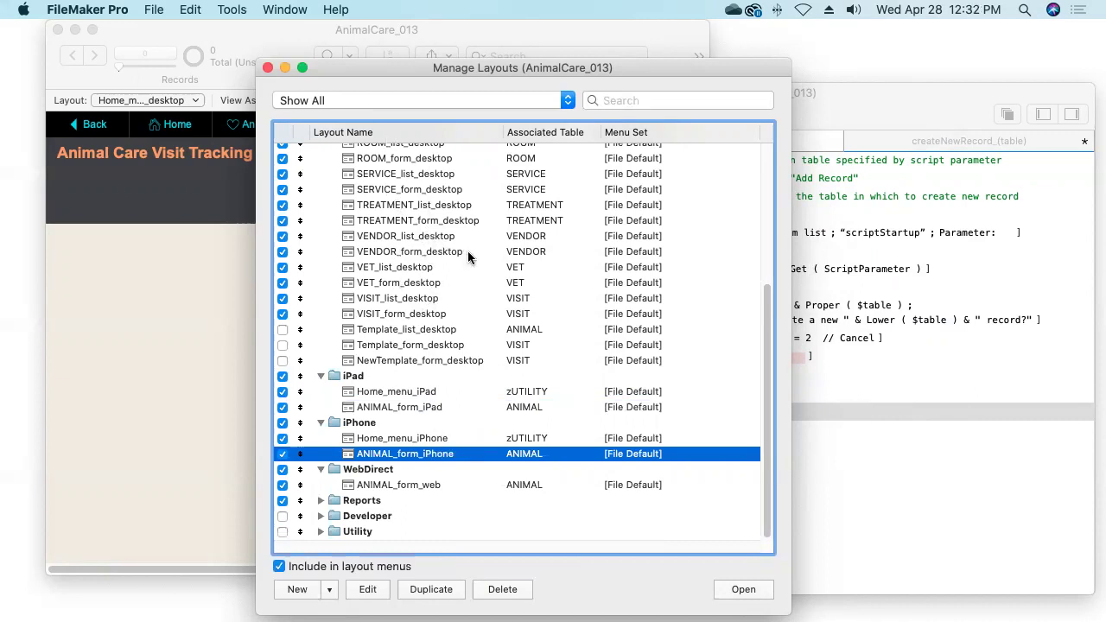
{"action": "scroll", "coordinate": [509, 268], "scroll_direction": "up", "scroll_amount": 5}
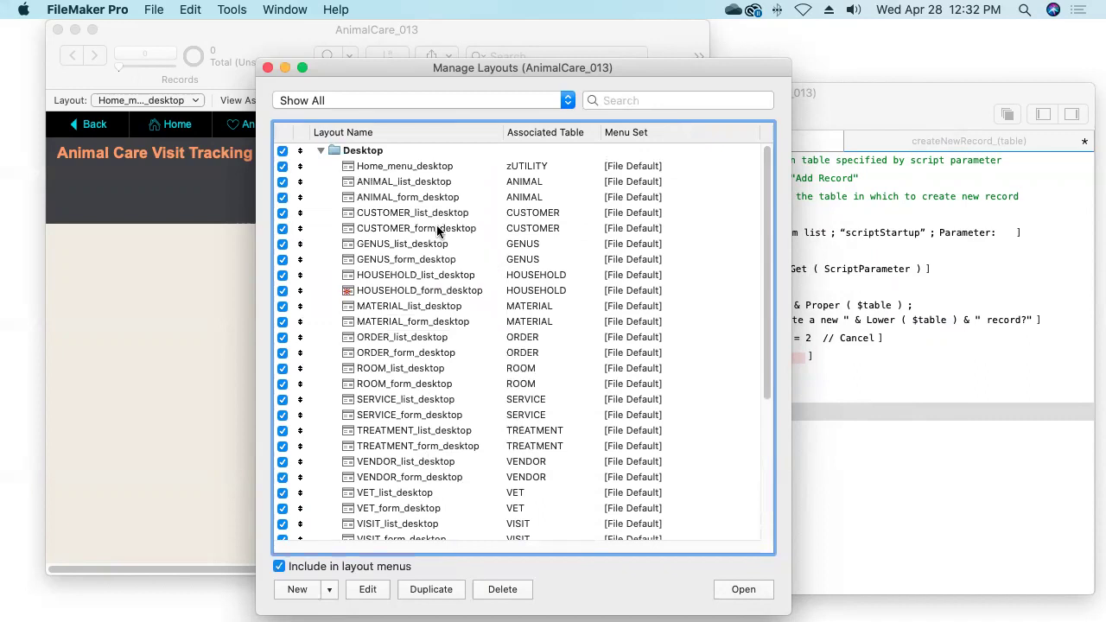
{"action": "left_click", "coordinate": [269, 68]}
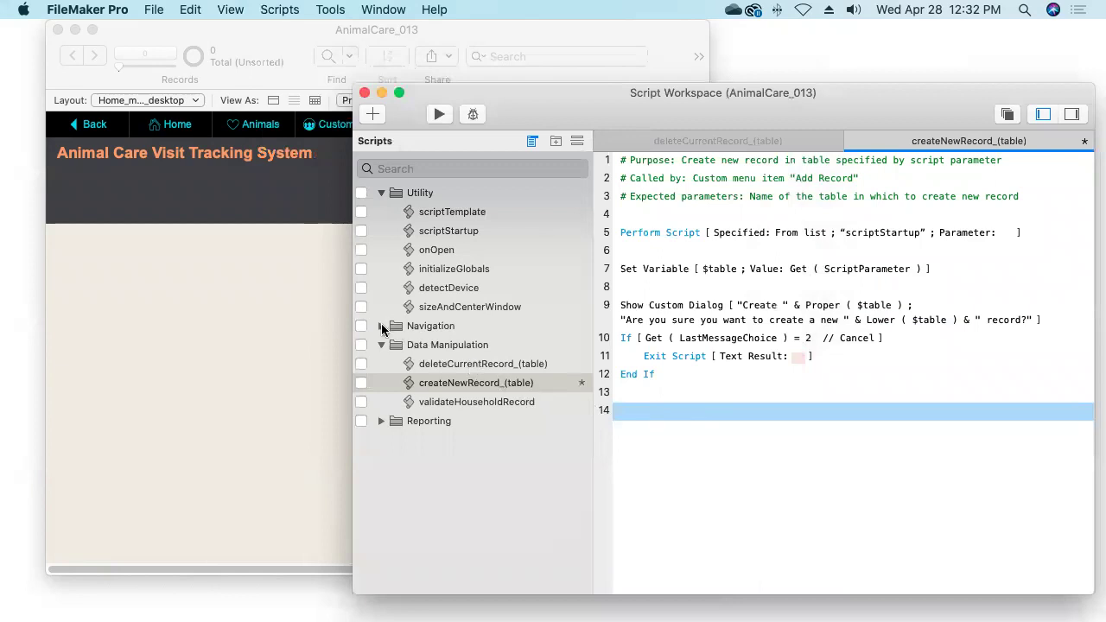
- Add a Perform Script step below the If block and choose goToLayout_(table,view) from the Navigation folder as its script
{"action": "left_click", "coordinate": [382, 326]}
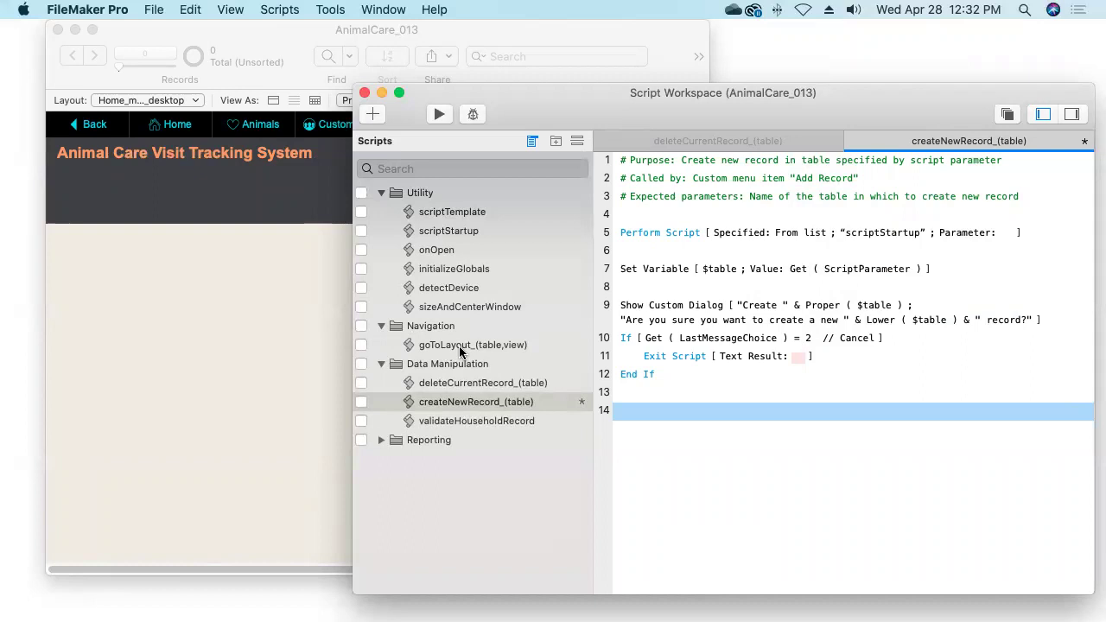
{"action": "type", "text": "ps"}
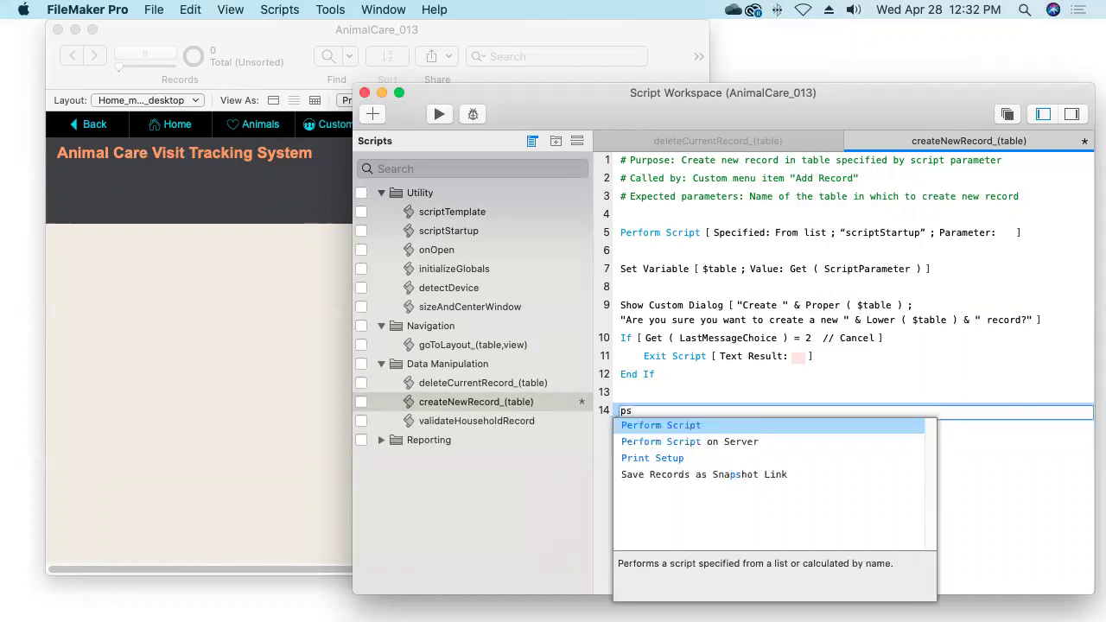
{"action": "key", "text": "Return"}
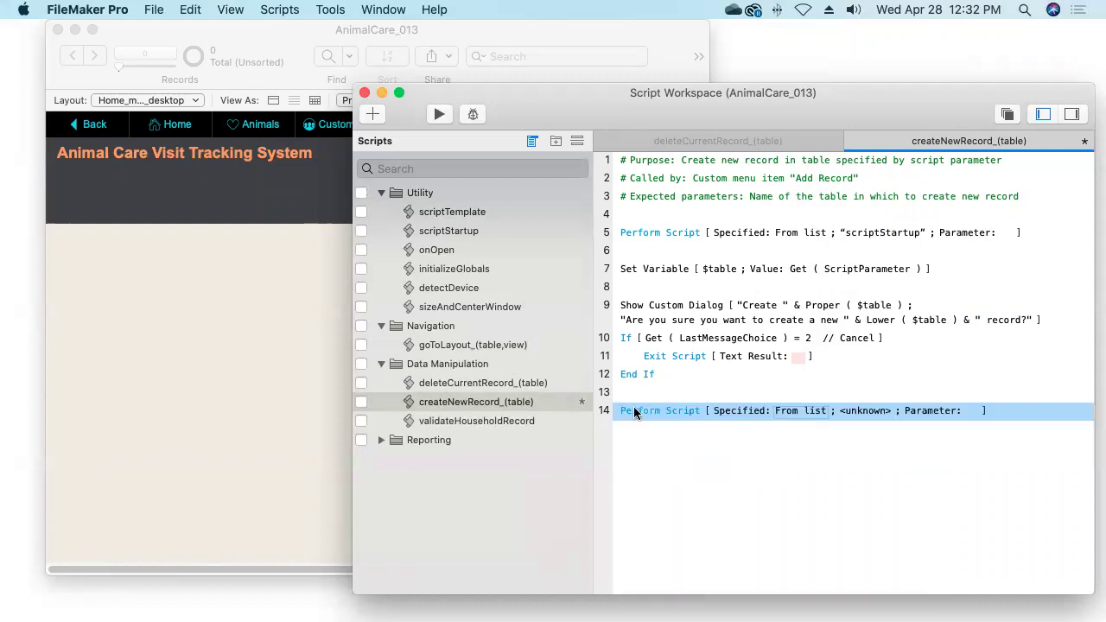
{"action": "left_click", "coordinate": [868, 411]}
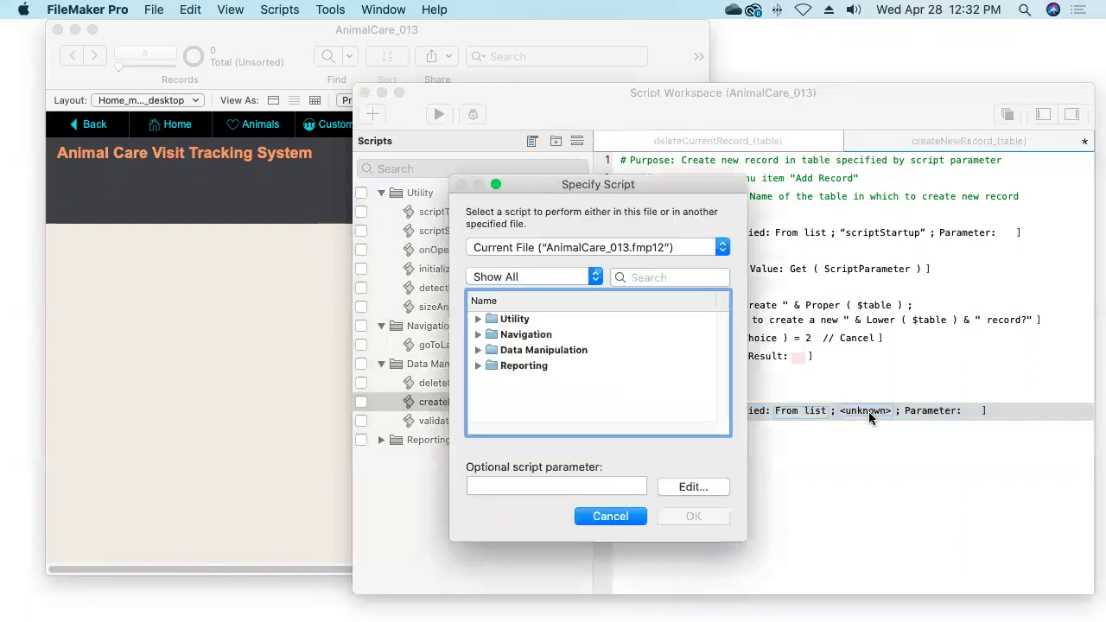
{"action": "left_click", "coordinate": [478, 334]}
{"action": "left_click", "coordinate": [536, 350]}
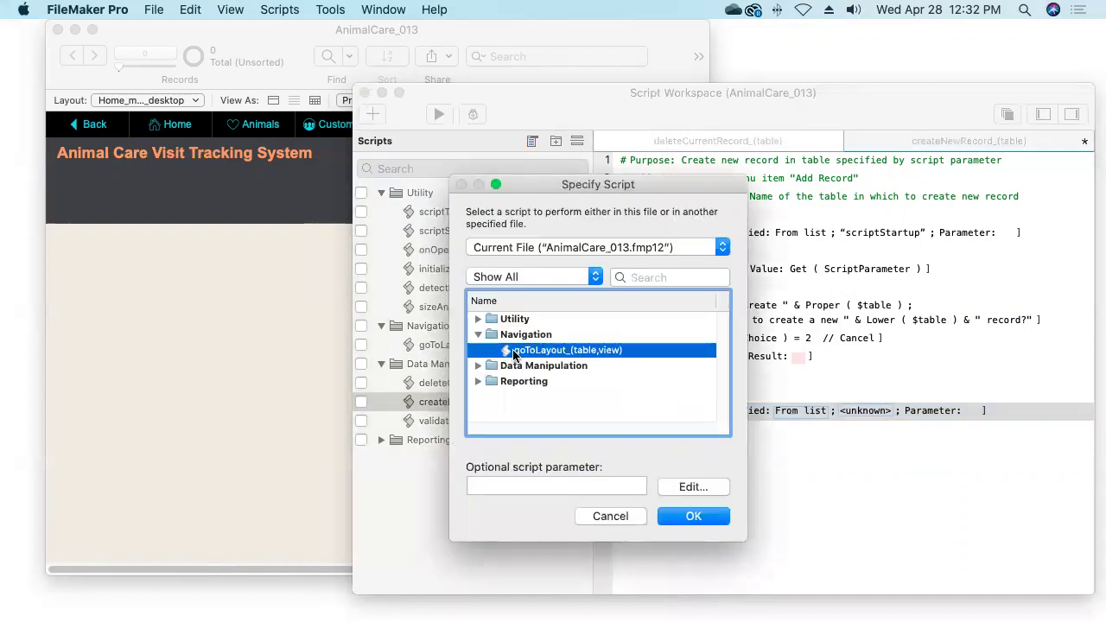
{"action": "left_click_drag", "start_coordinate": [589, 189], "coordinate": [367, 223]}
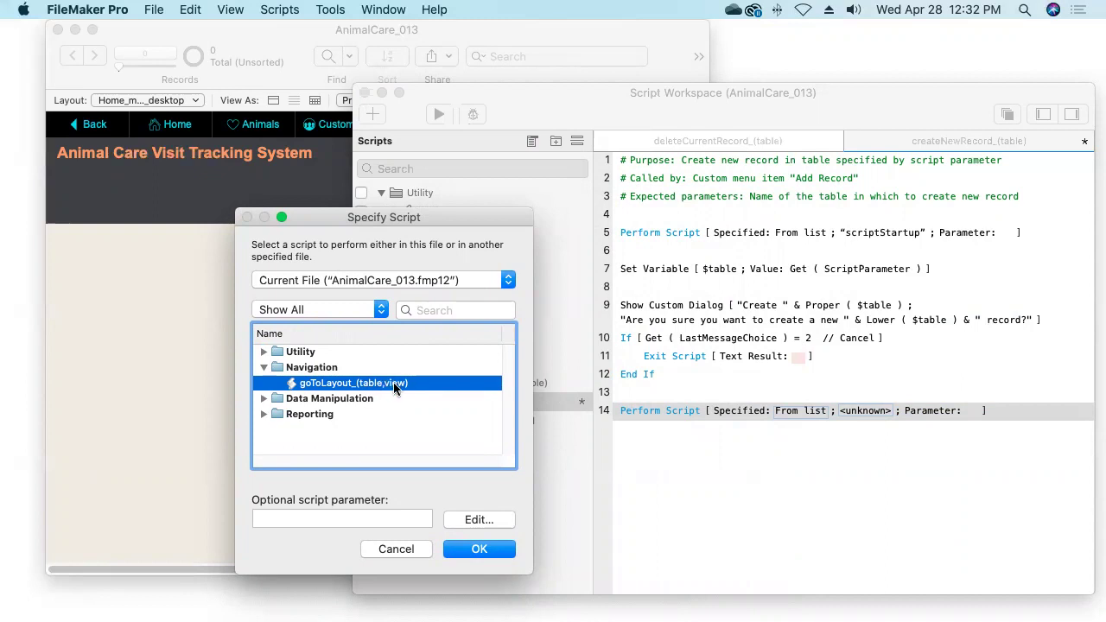
- Set the script parameter for goToLayout_(table,view) to List ( $table ; "form" ) and accept the script selection
{"action": "left_click", "coordinate": [352, 518]}
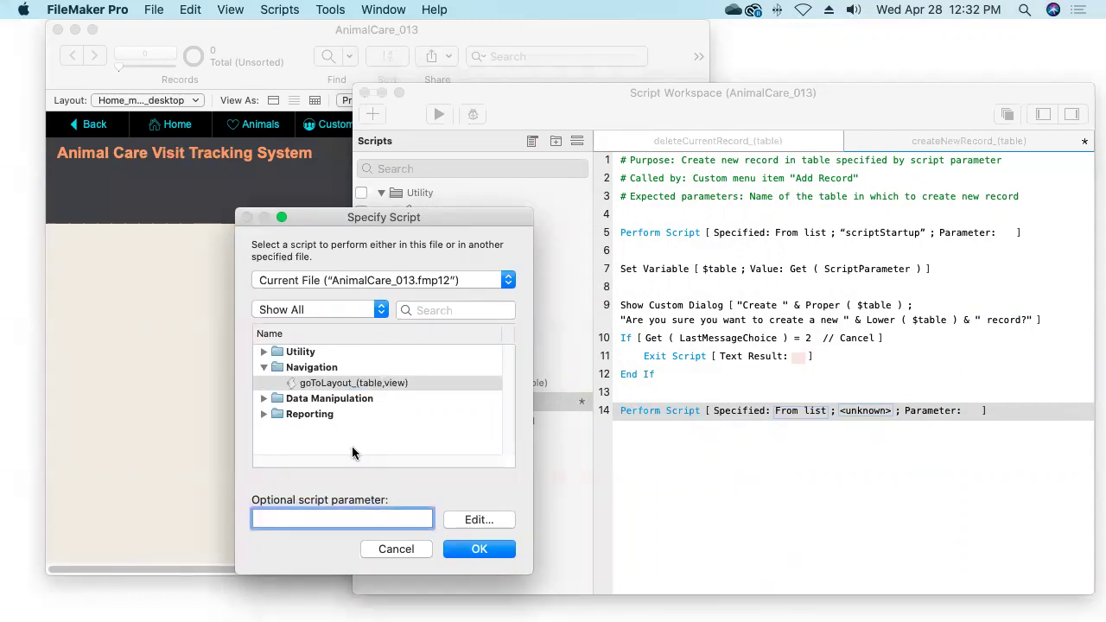
{"action": "left_click", "coordinate": [467, 520]}
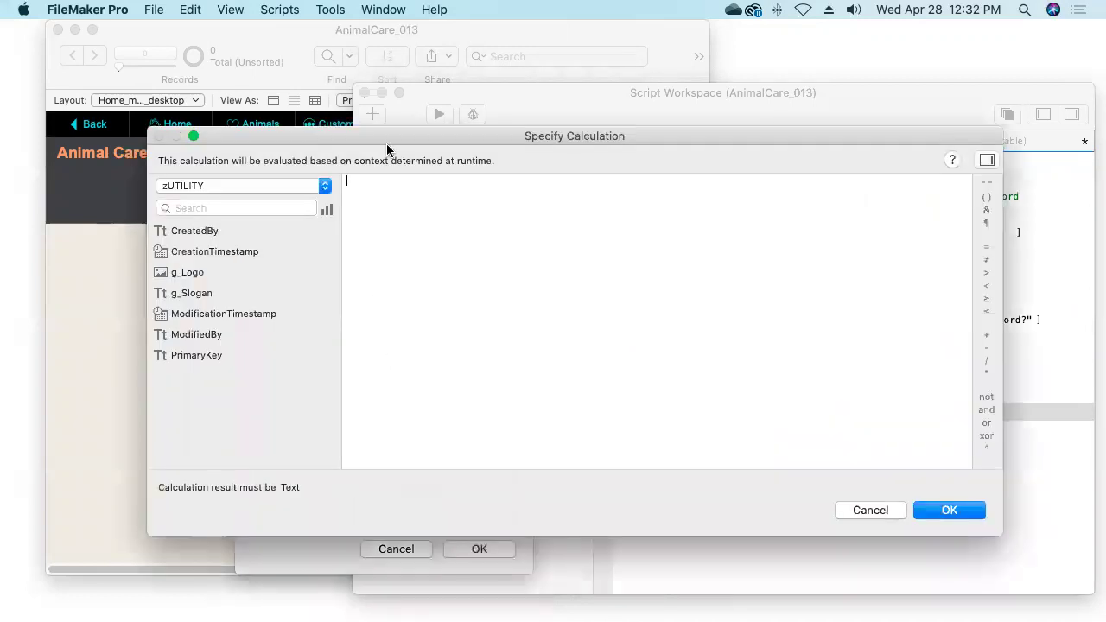
{"action": "type", "text": "list"}
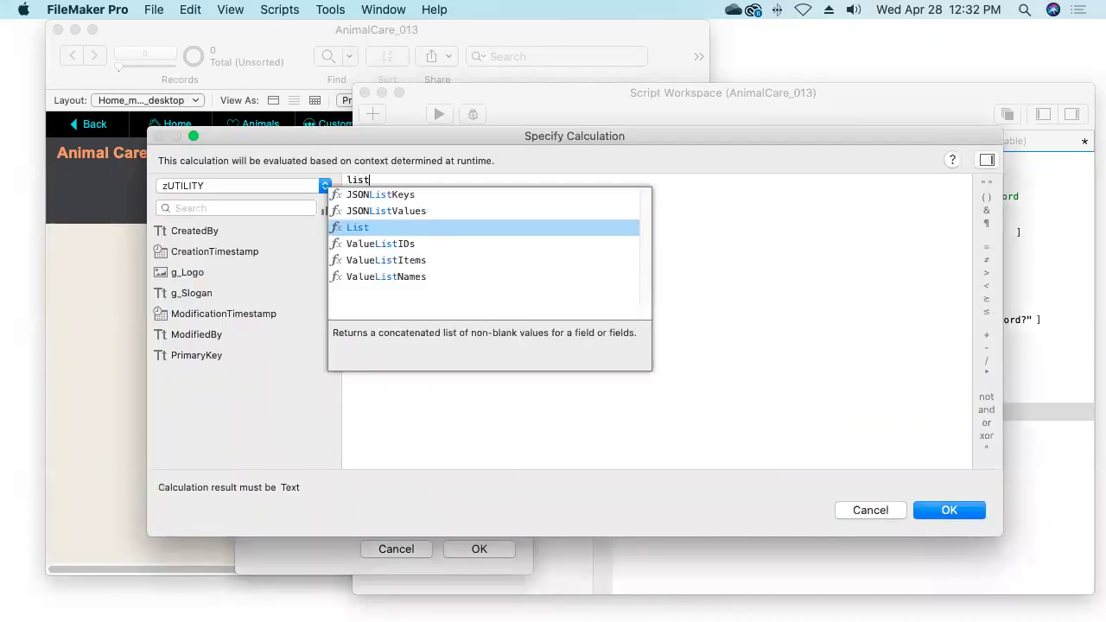
{"action": "key", "text": "Return"}
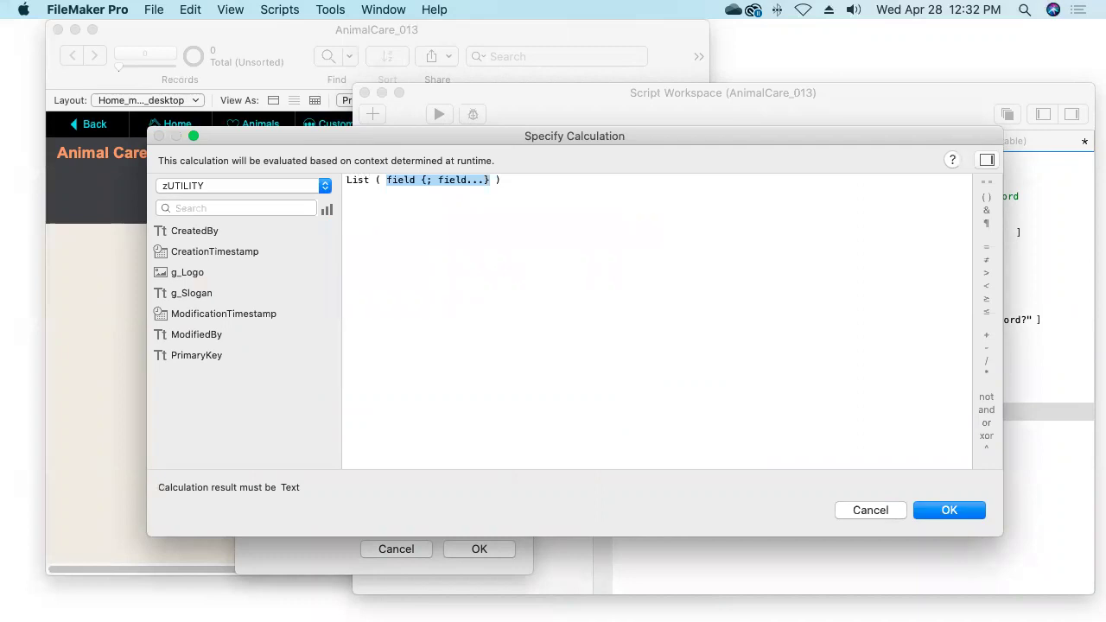
{"action": "type", "text": "$table"}
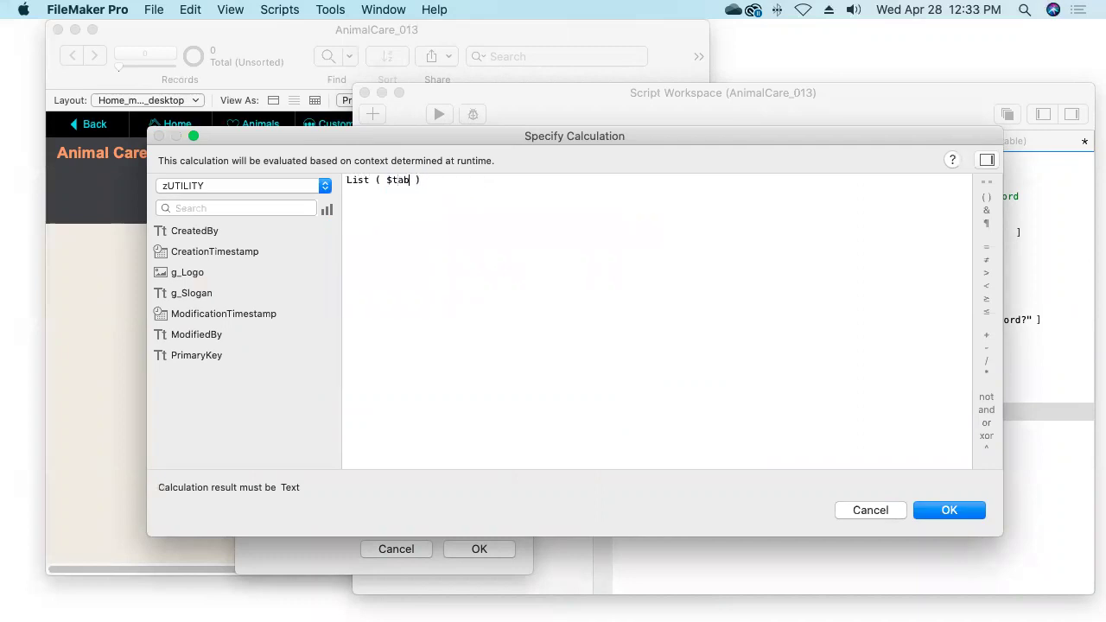
{"action": "type", "text": " ; \"form\""}
{"action": "left_click", "coordinate": [946, 511]}
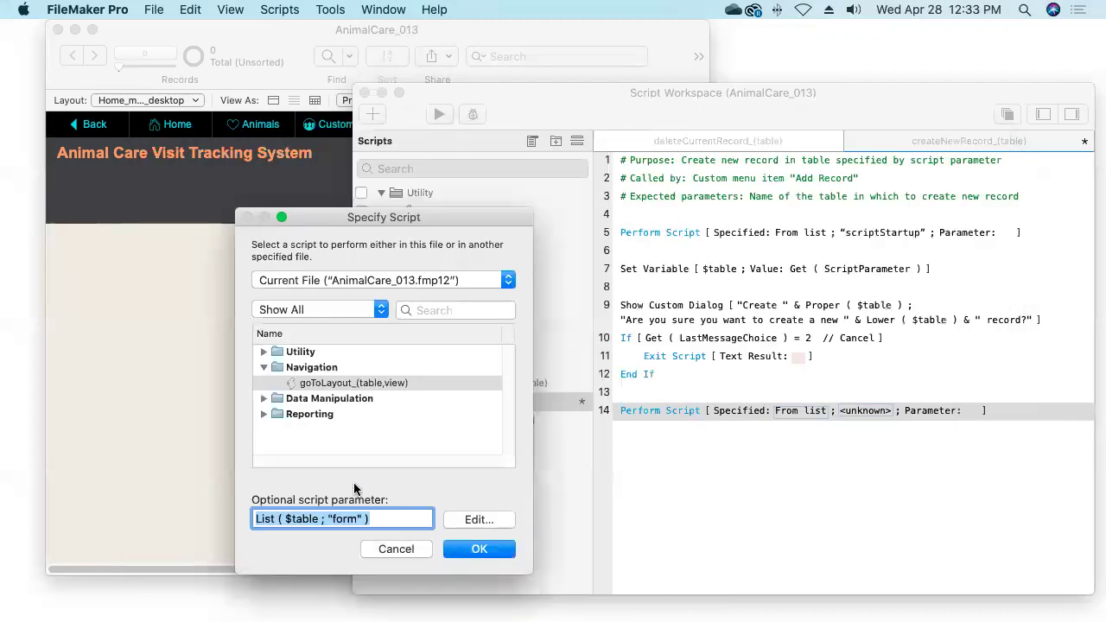
{"action": "left_click", "coordinate": [490, 551]}
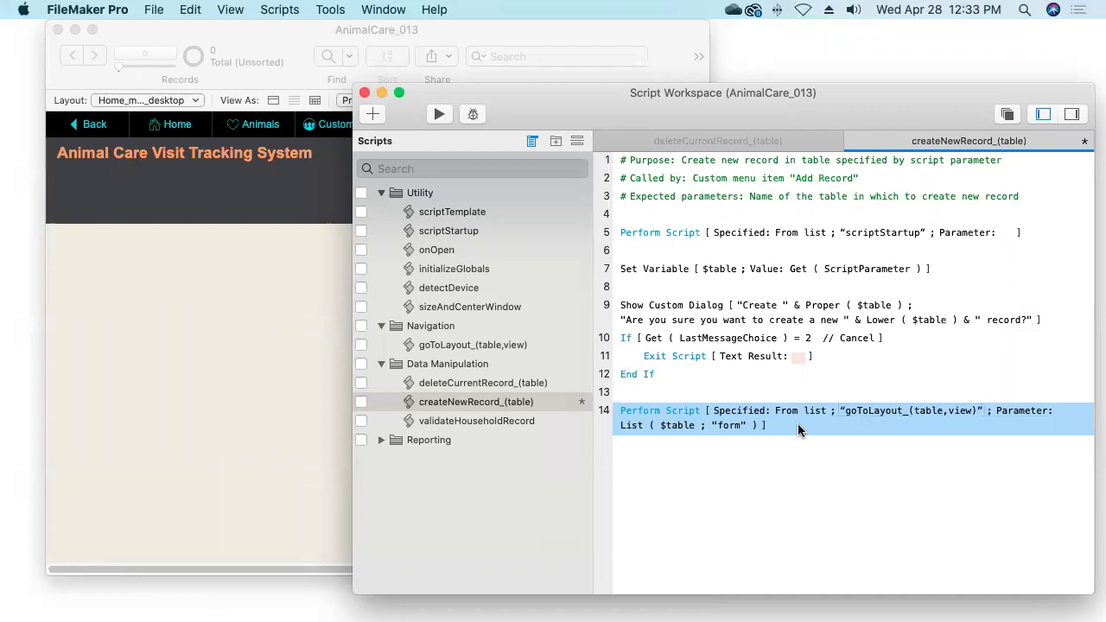
- Add a New Record/Request step after the goToLayout_(table,view) call and save the createNewRecord_(table) script
{"action": "left_click", "coordinate": [878, 444]}
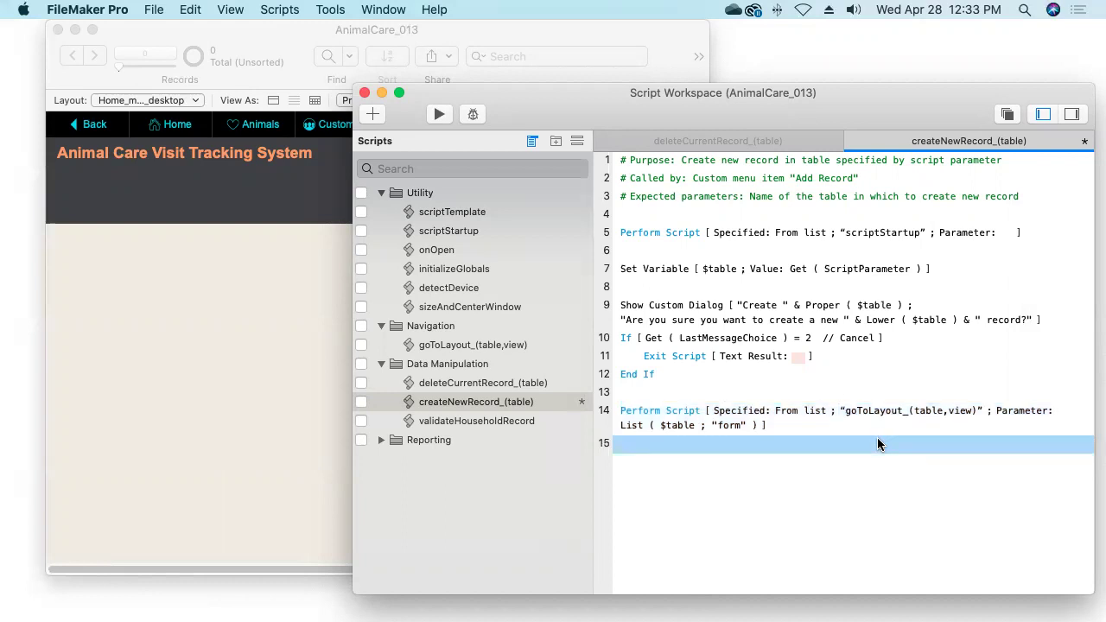
{"action": "type", "text": "new r"}
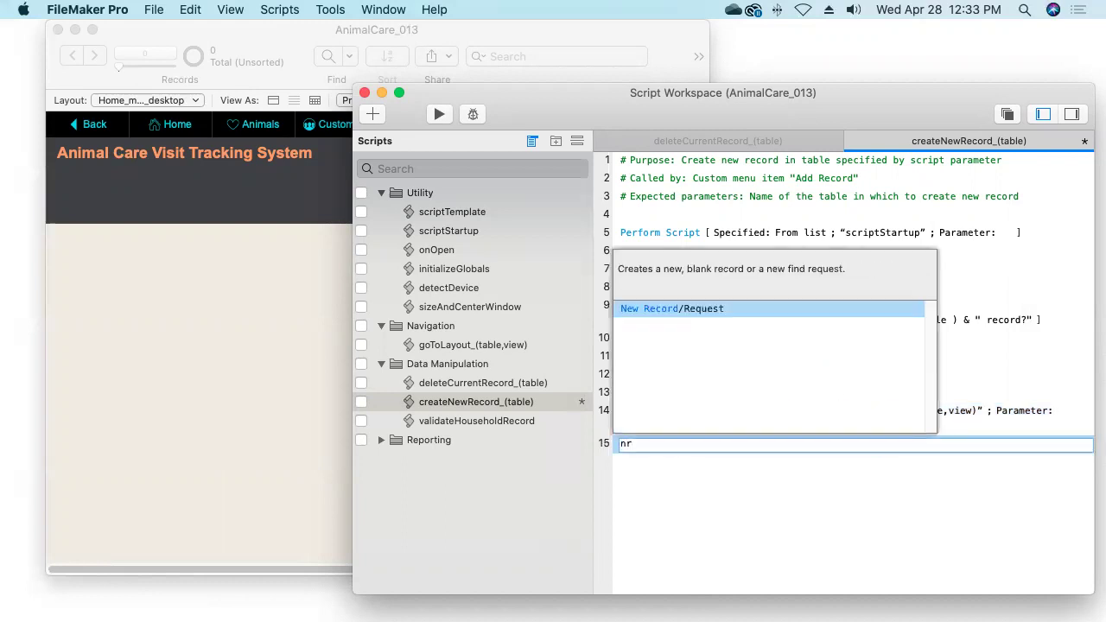
{"action": "key", "text": "Return"}
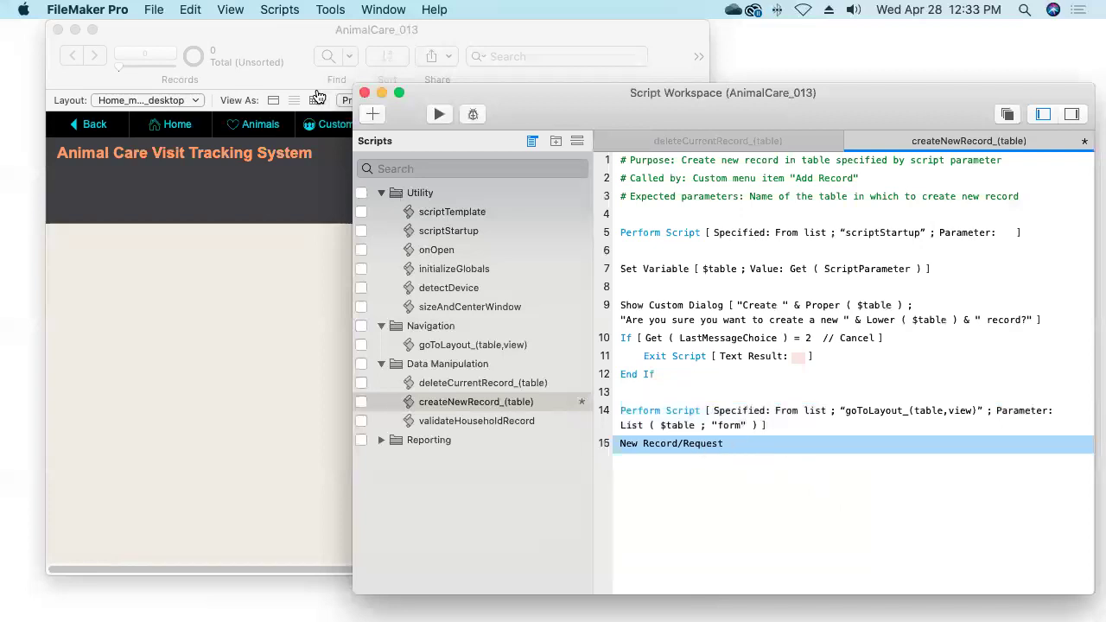
{"action": "left_click", "coordinate": [277, 9]}
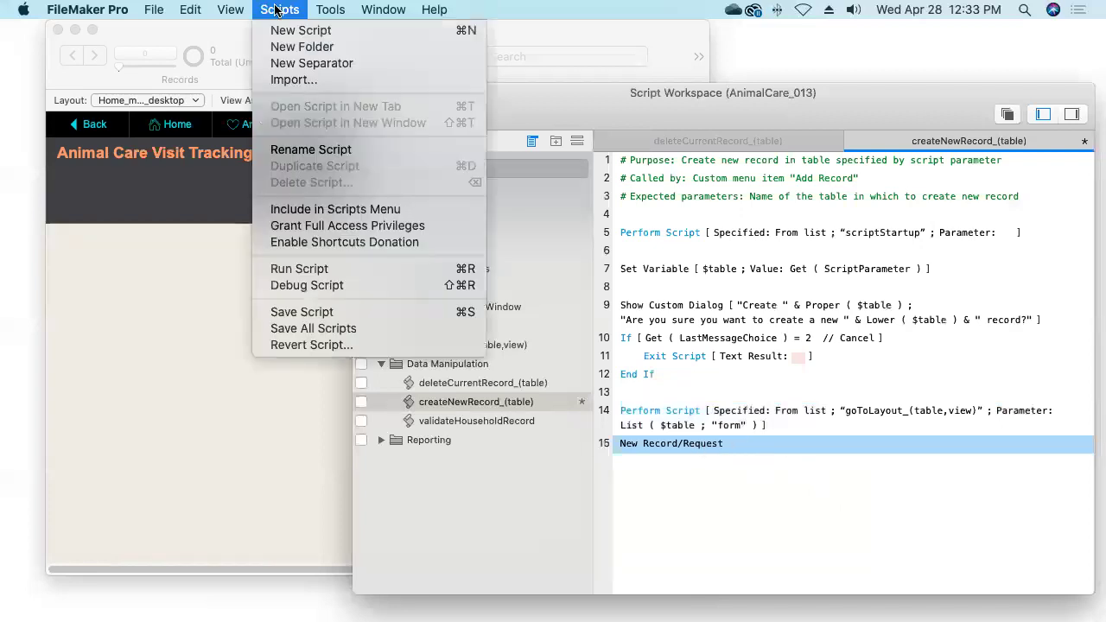
{"action": "left_click", "coordinate": [302, 312]}
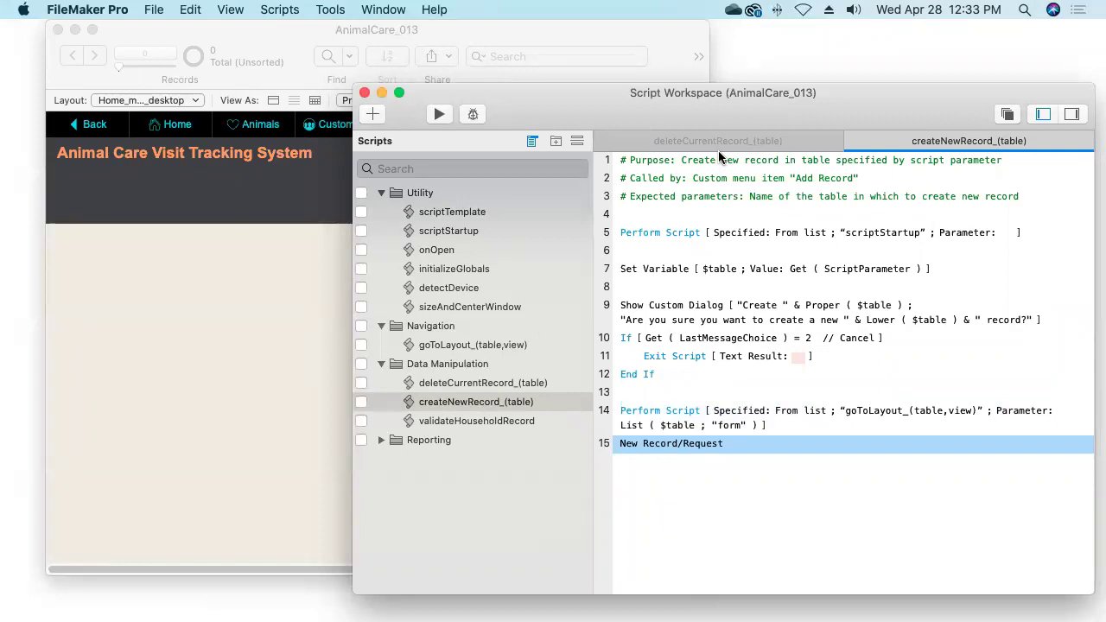
- Review the goToLayout_(table,view) call against the desktop layout names and check the $table variable step, closing the layout list and script workspace
{"action": "left_click", "coordinate": [672, 416]}
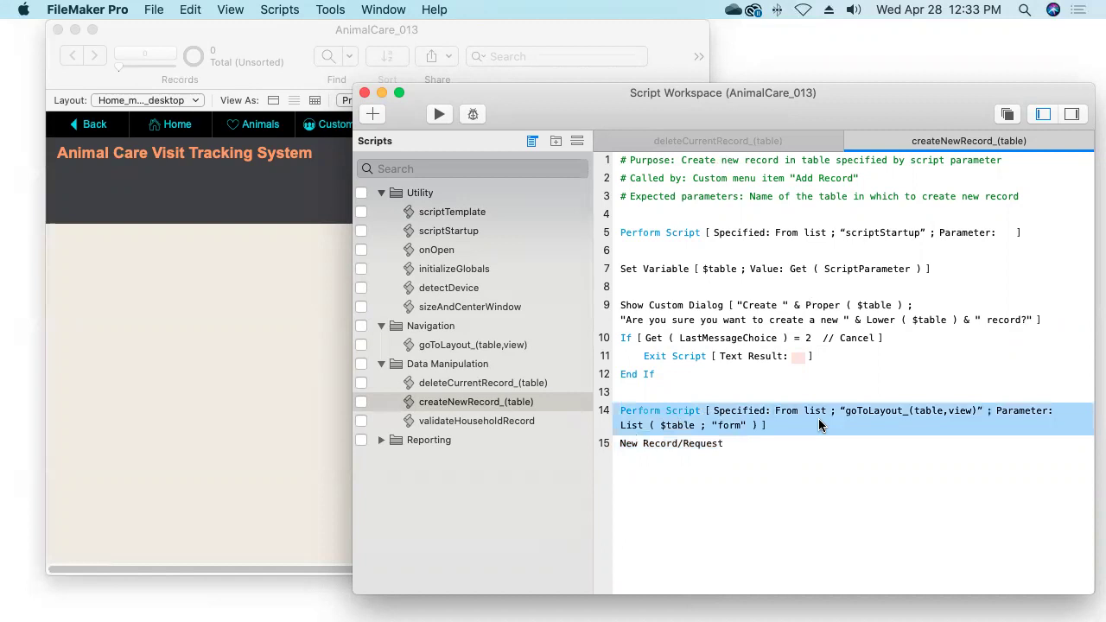
{"action": "key", "text": "super+shift+l"}
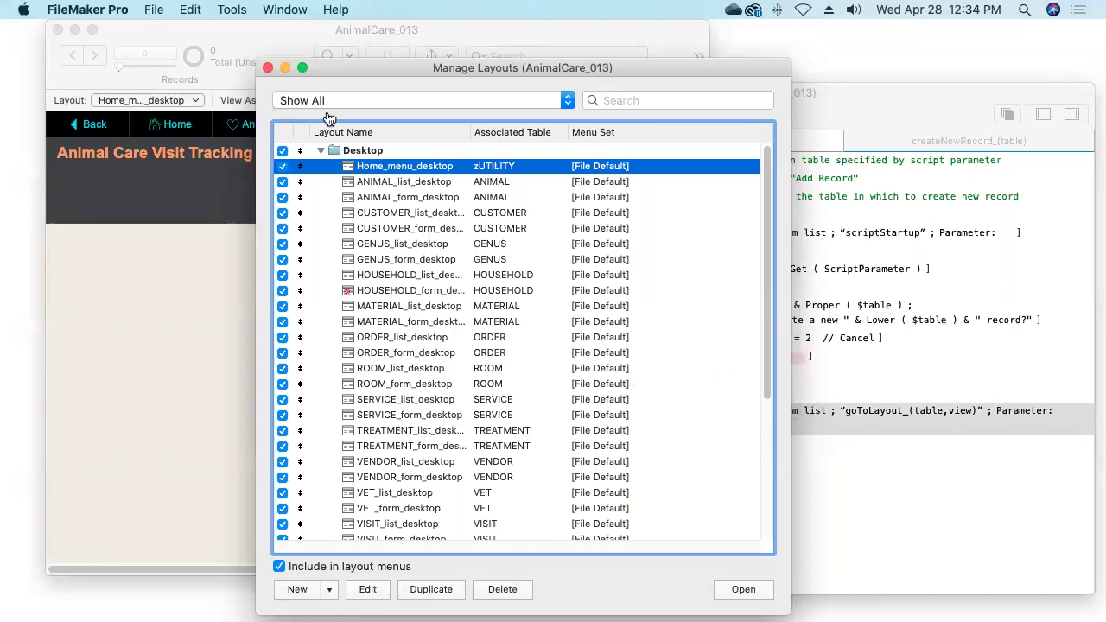
{"action": "left_click", "coordinate": [268, 68]}
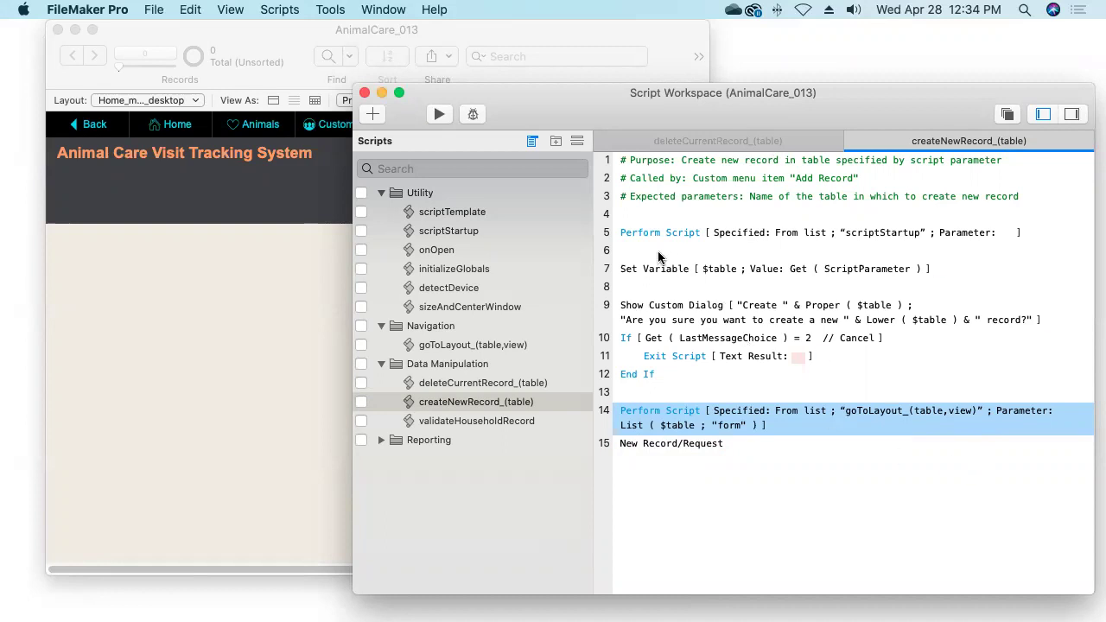
{"action": "left_click", "coordinate": [691, 269]}
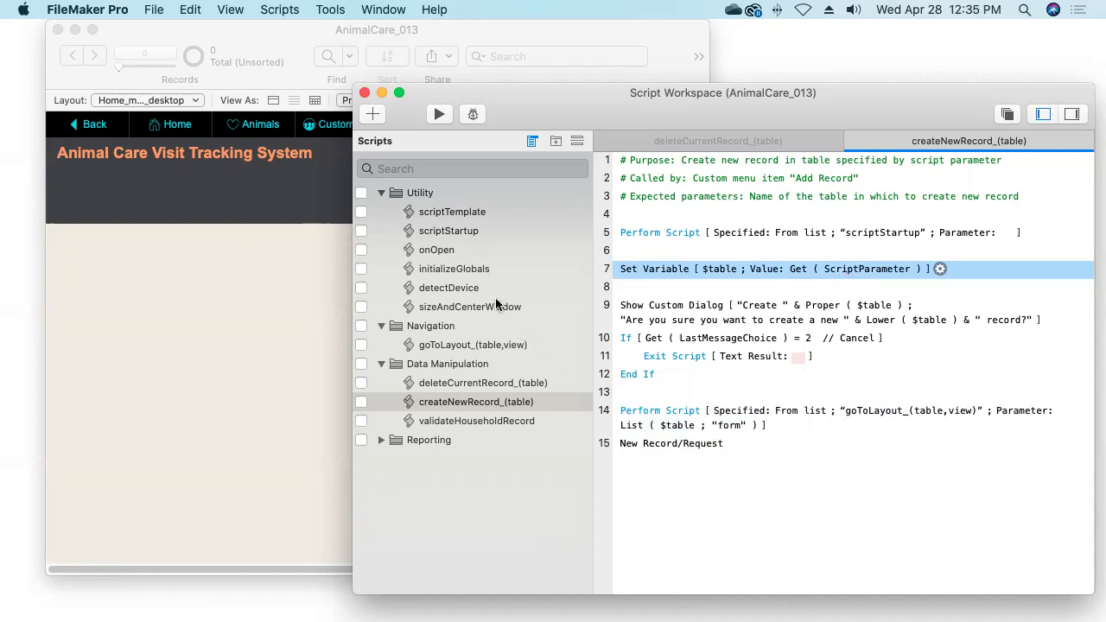
{"action": "left_click", "coordinate": [365, 92]}
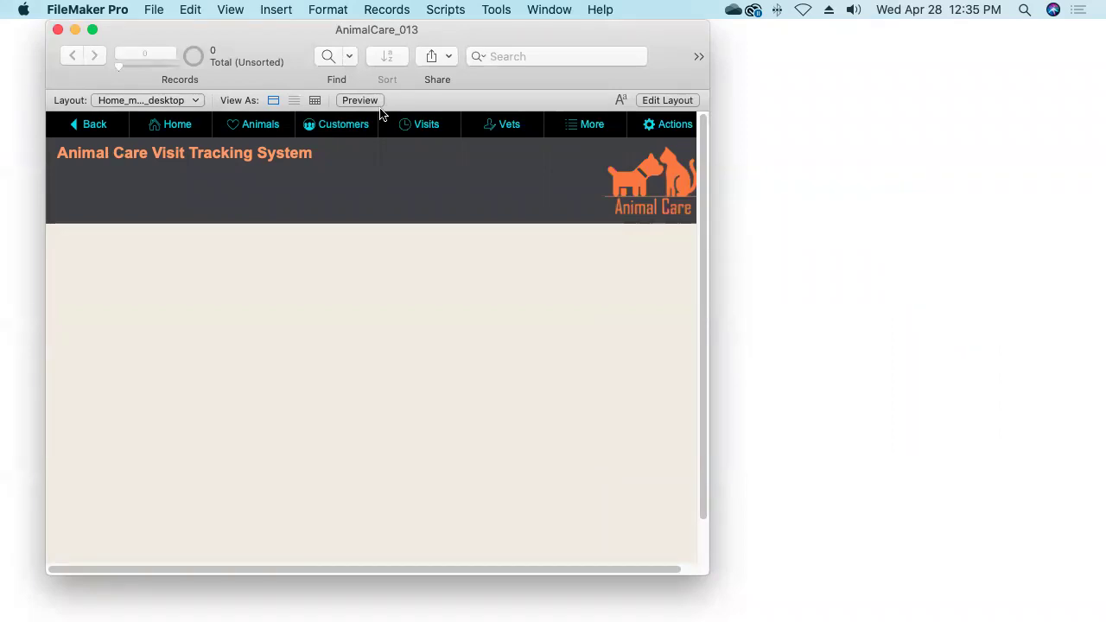
- Look through the standard menus and open the custom menu management for the AnimalCare_013 file
{"action": "left_click", "coordinate": [154, 11]}
{"action": "mouse_move", "coordinate": [190, 12]}
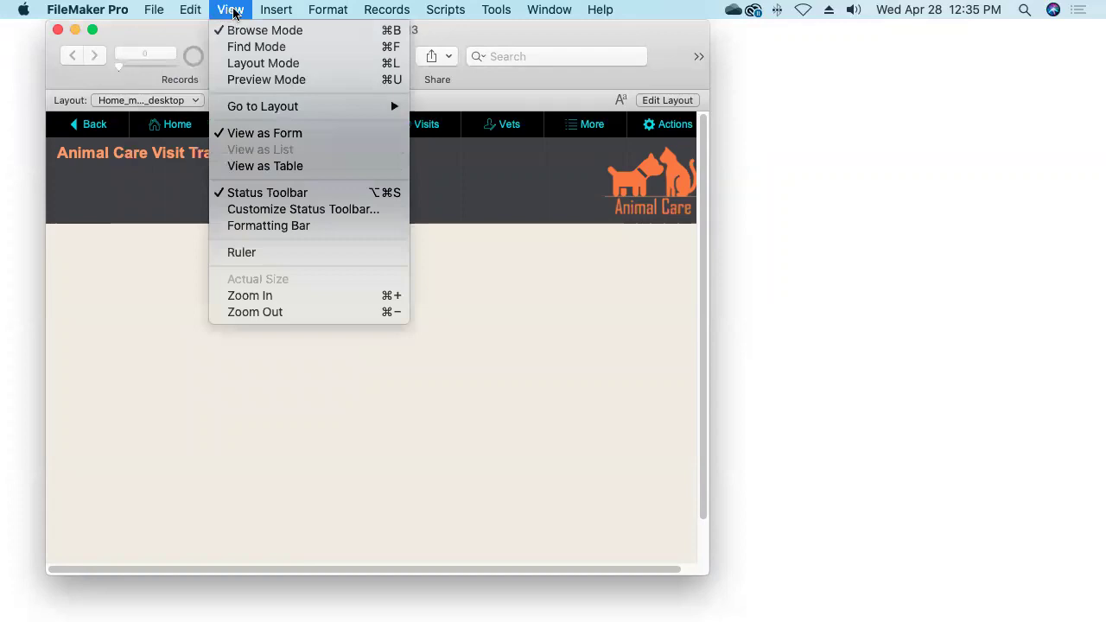
{"action": "mouse_move", "coordinate": [385, 9]}
{"action": "mouse_move", "coordinate": [180, 149]}
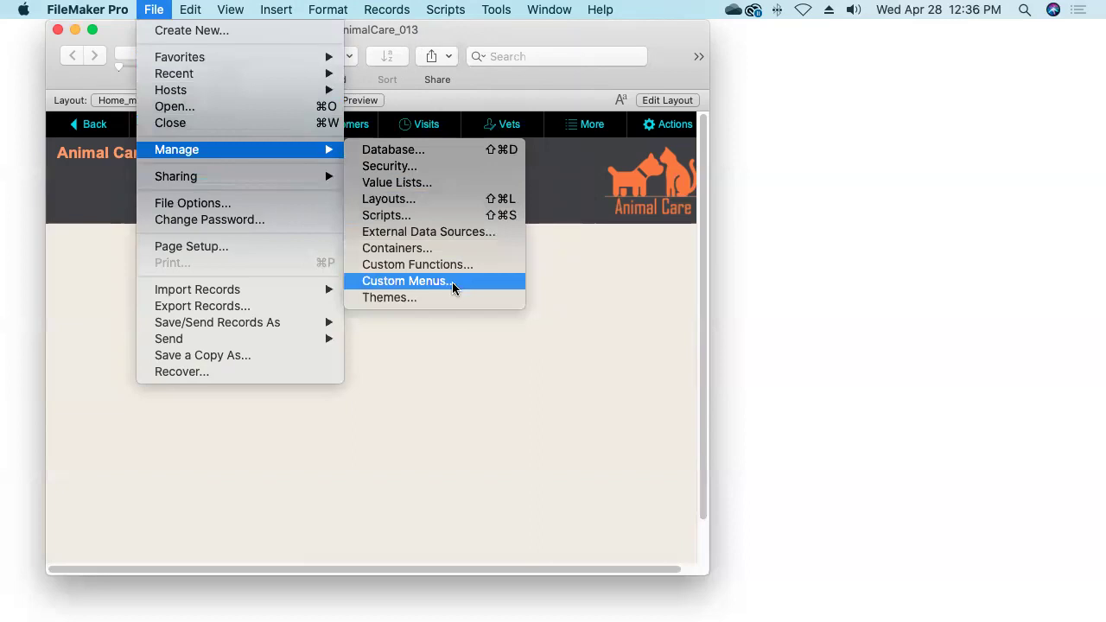
{"action": "mouse_move", "coordinate": [506, 8]}
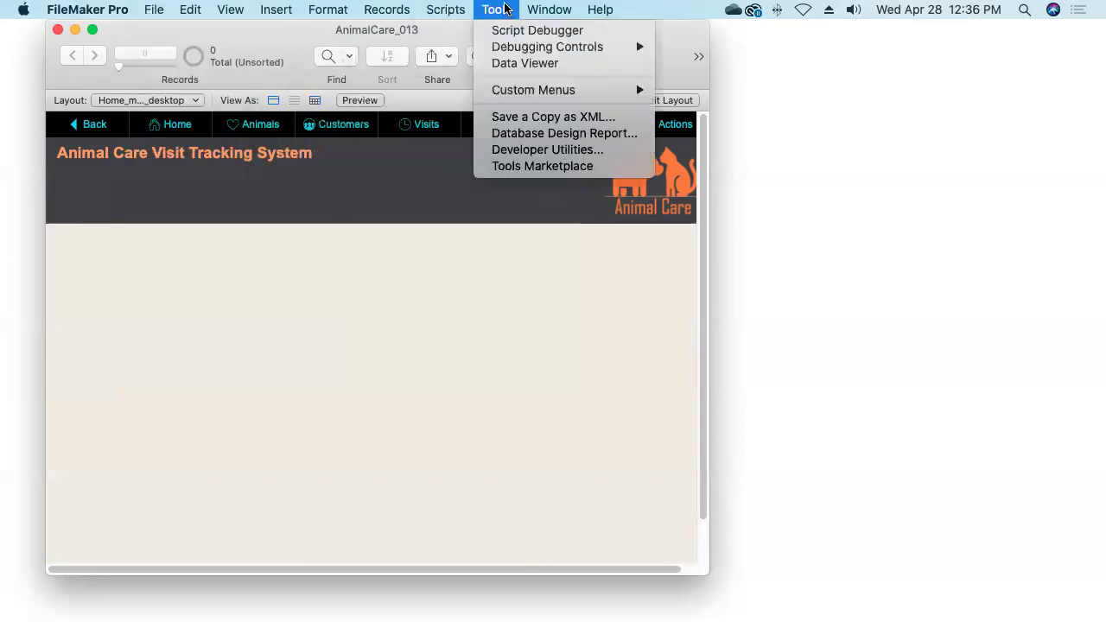
{"action": "mouse_move", "coordinate": [531, 90]}
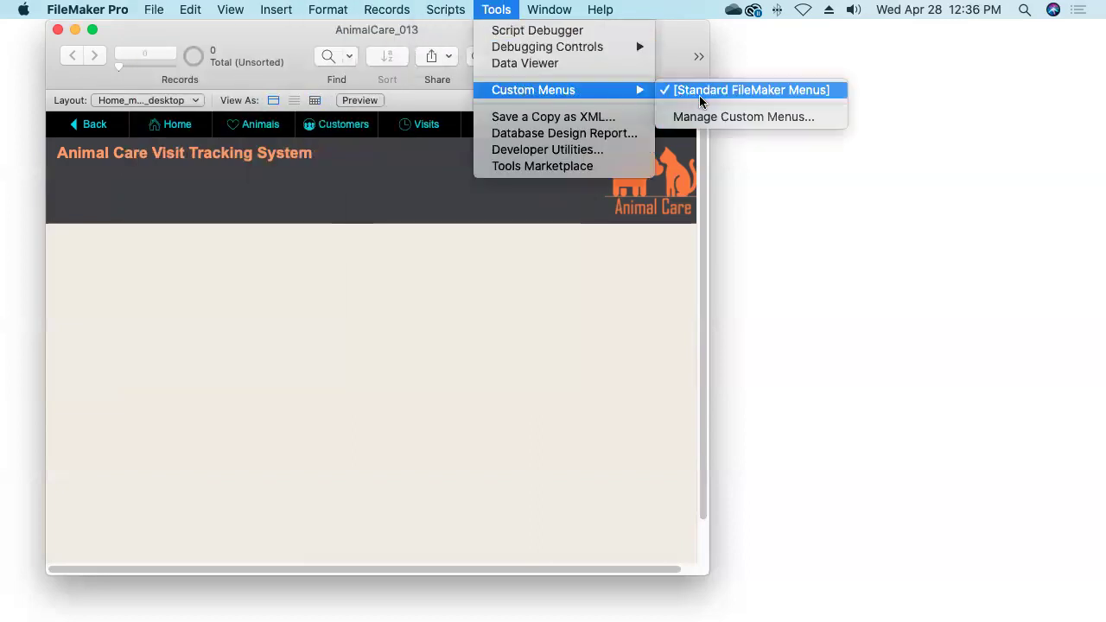
{"action": "left_click", "coordinate": [721, 116]}
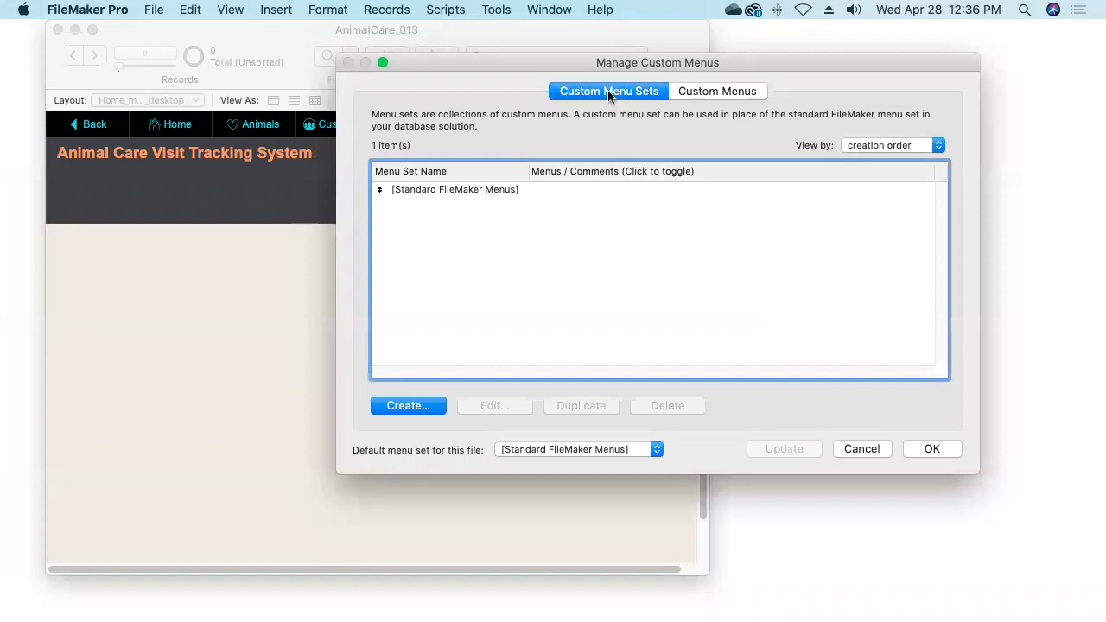
- Examine the lists of custom menus and custom menu sets, and the choices for the file's default menu set
{"action": "left_click", "coordinate": [720, 93]}
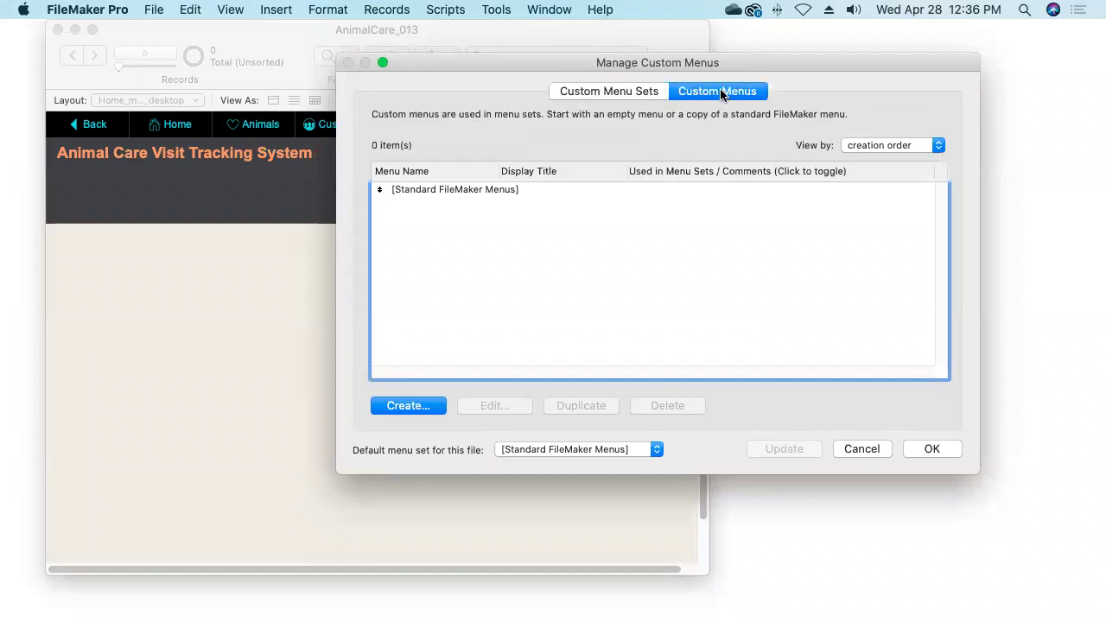
{"action": "left_click", "coordinate": [617, 93]}
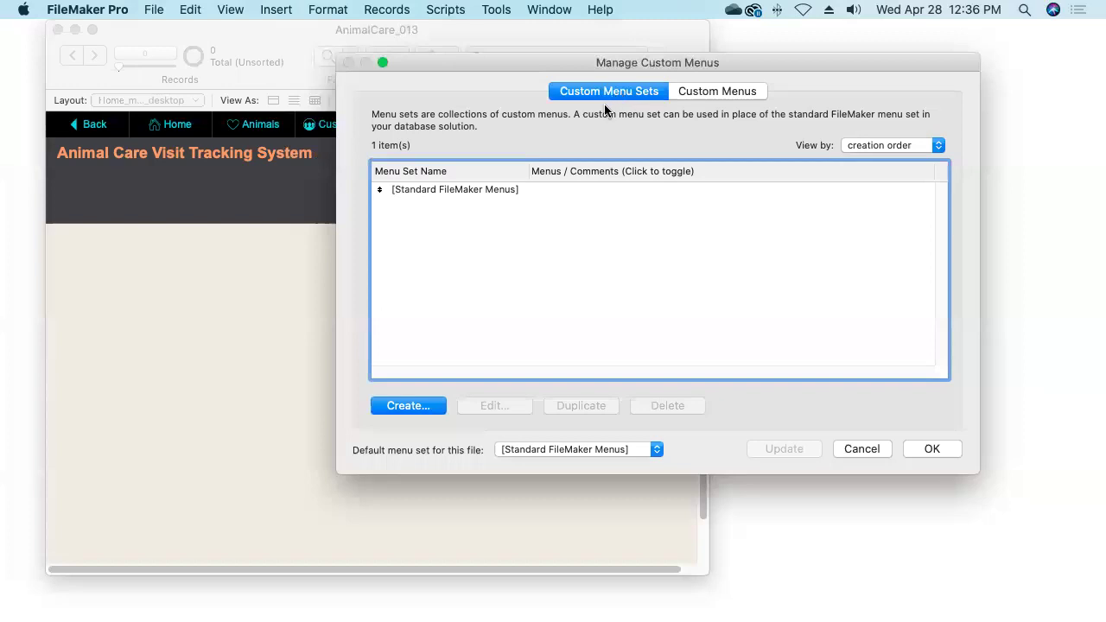
{"action": "left_click", "coordinate": [495, 194]}
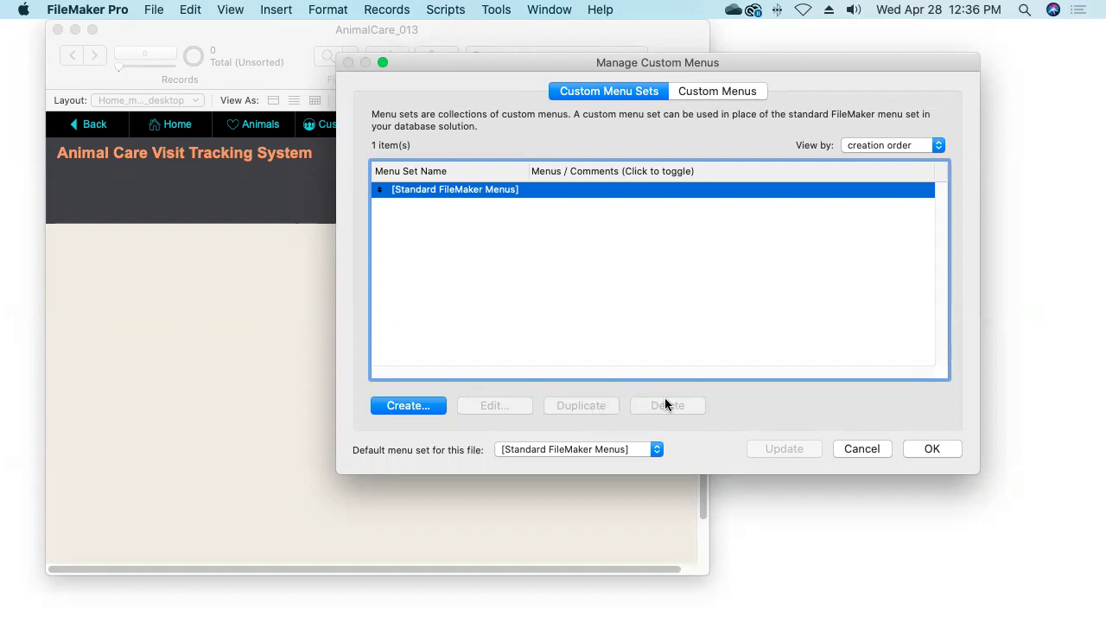
{"action": "left_click", "coordinate": [643, 449]}
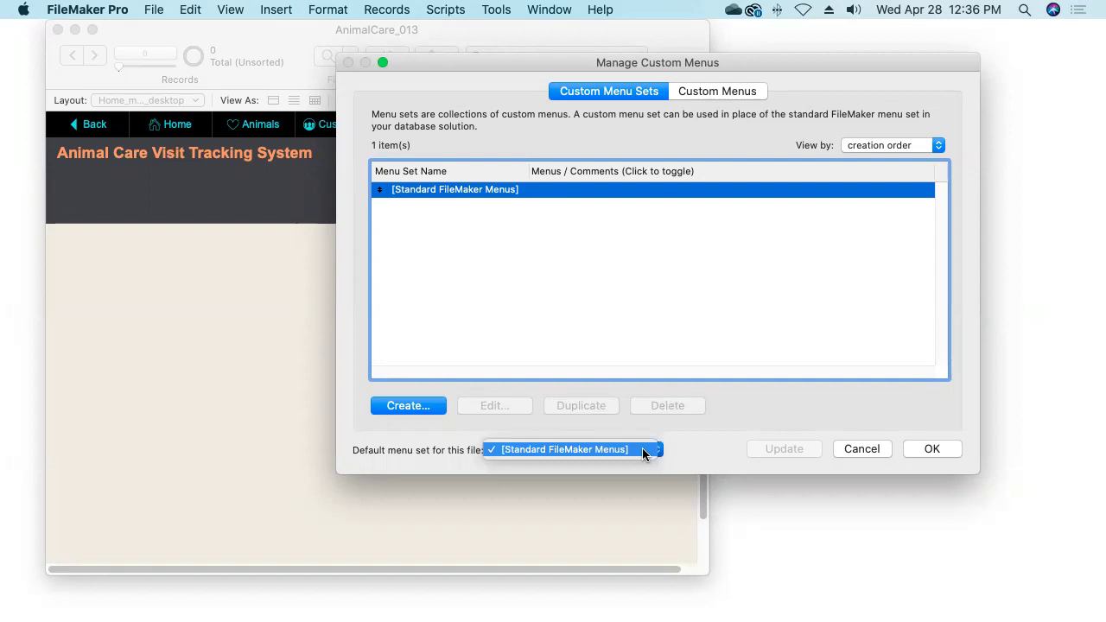
{"action": "left_click", "coordinate": [643, 455]}
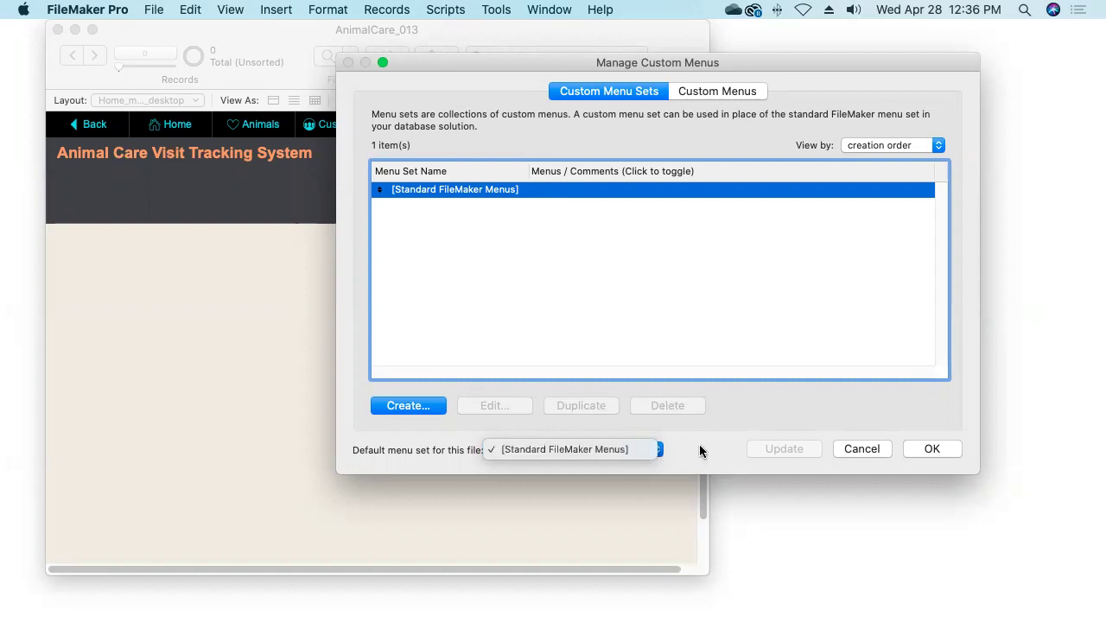
- Create a custom menu based on the standard FileMaker Pro menu, inspecting its install condition and accepting the default settings
{"action": "left_click", "coordinate": [714, 92]}
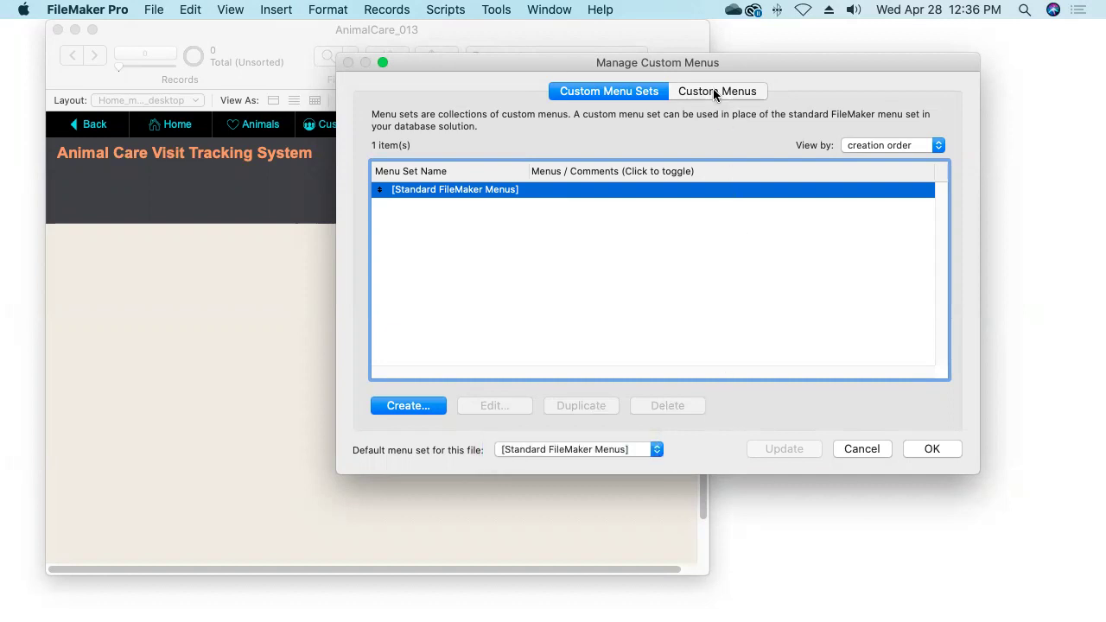
{"action": "left_click", "coordinate": [409, 408]}
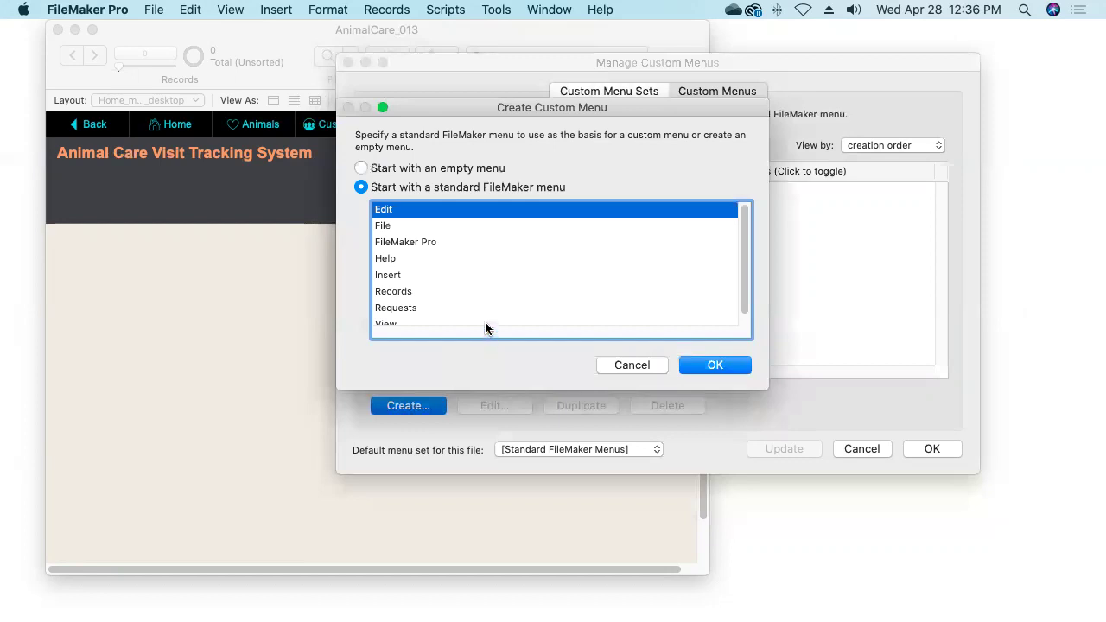
{"action": "left_click", "coordinate": [426, 242]}
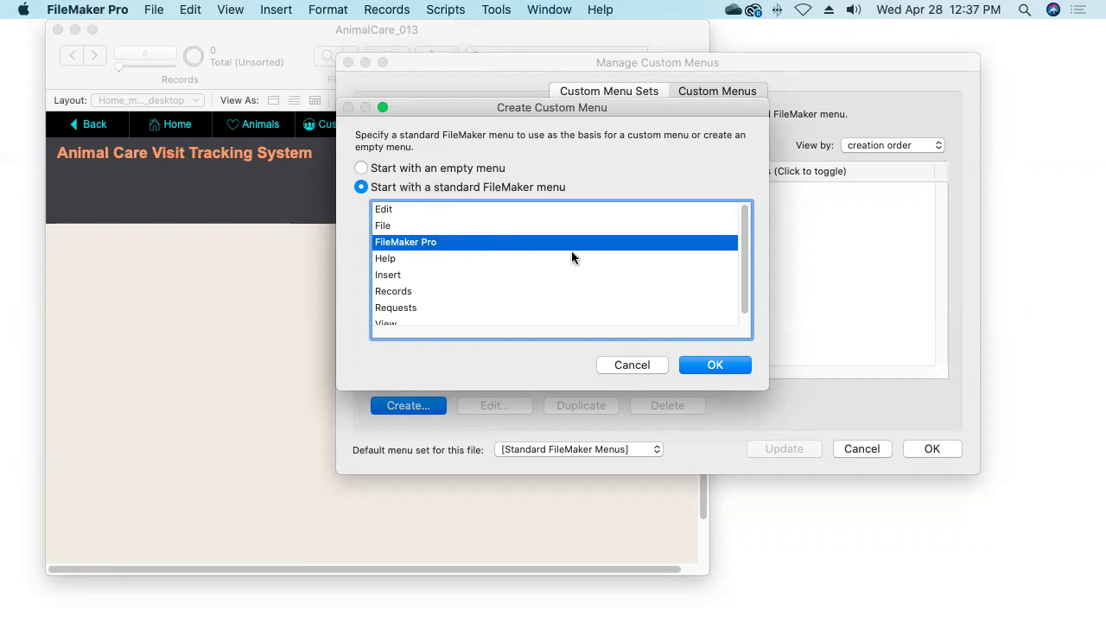
{"action": "left_click", "coordinate": [714, 365]}
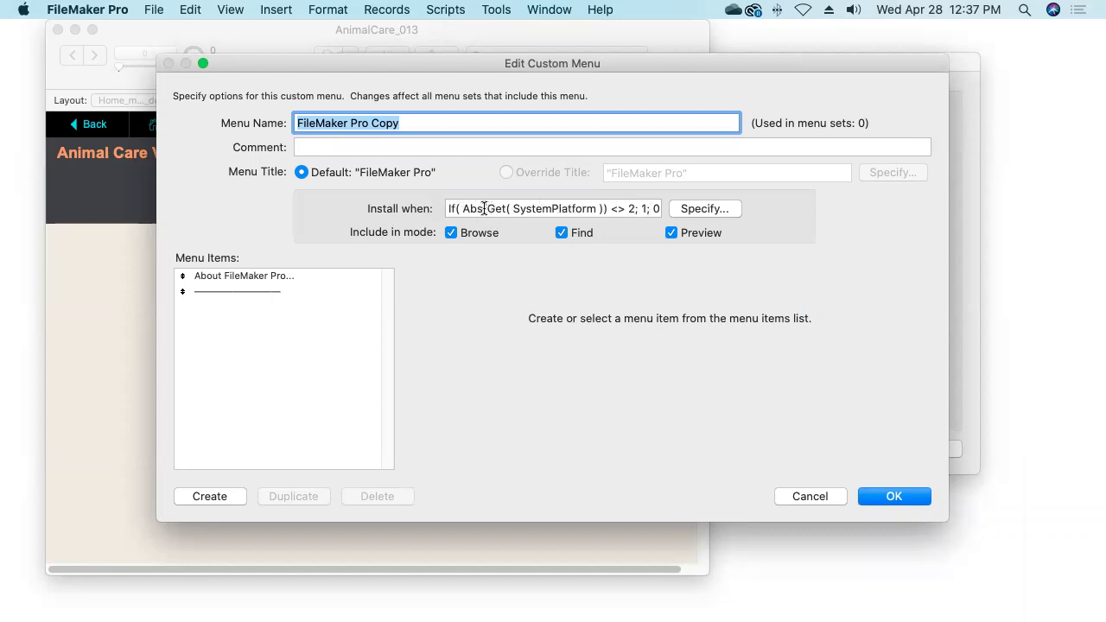
{"action": "left_click_drag", "start_coordinate": [448, 209], "coordinate": [486, 209]}
{"action": "left_click", "coordinate": [633, 208]}
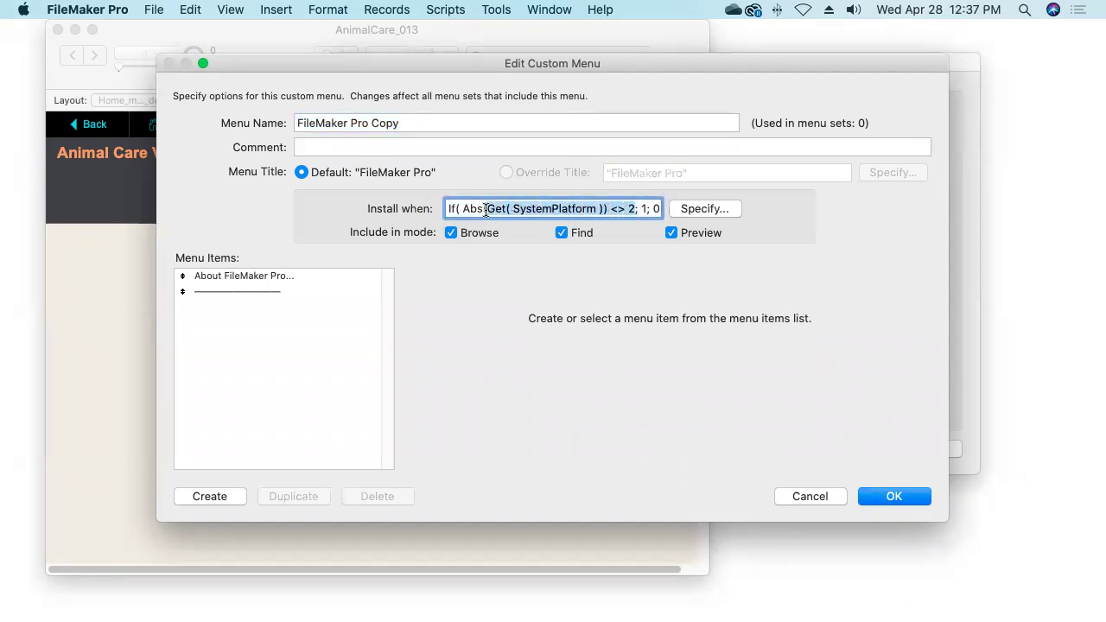
{"action": "left_click", "coordinate": [642, 208]}
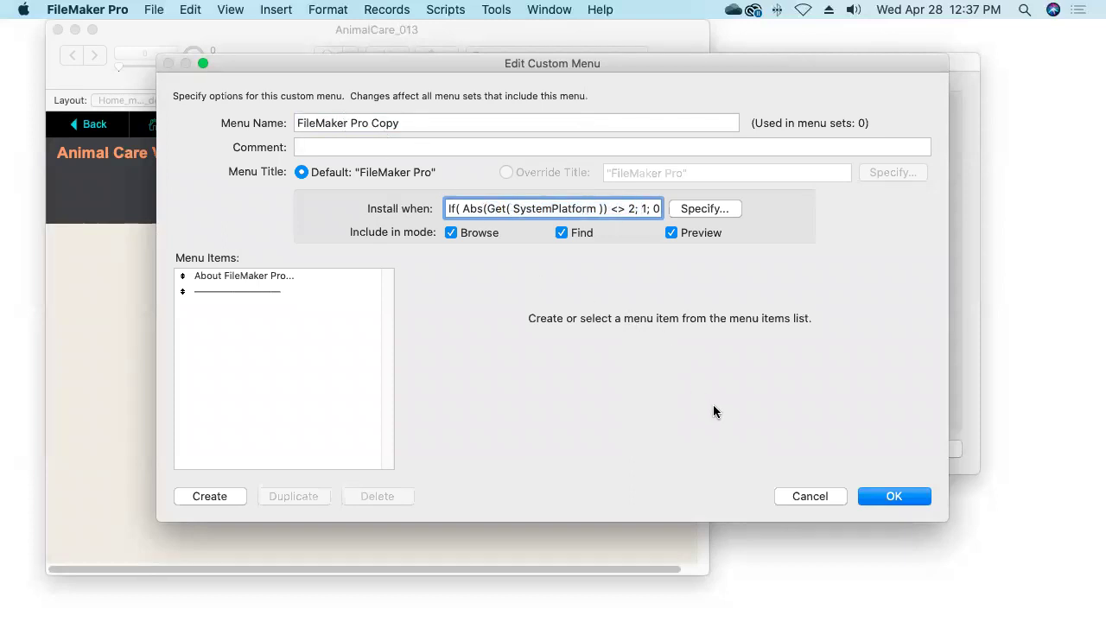
{"action": "left_click", "coordinate": [894, 497]}
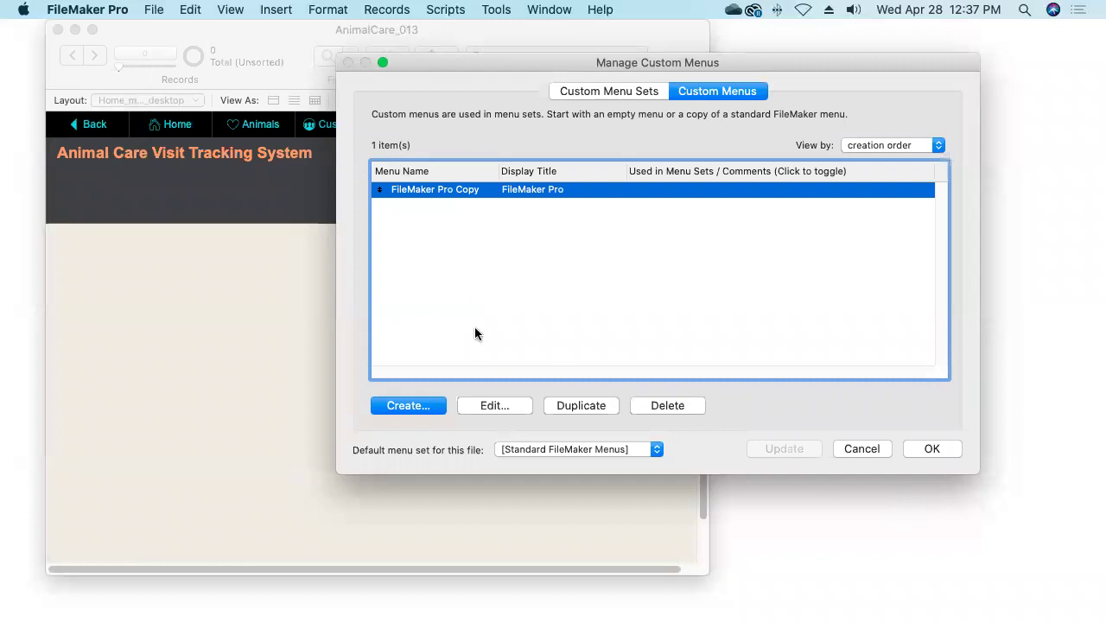
- Create a custom menu based on the standard File menu, keeping its default name and options
{"action": "left_click", "coordinate": [408, 406]}
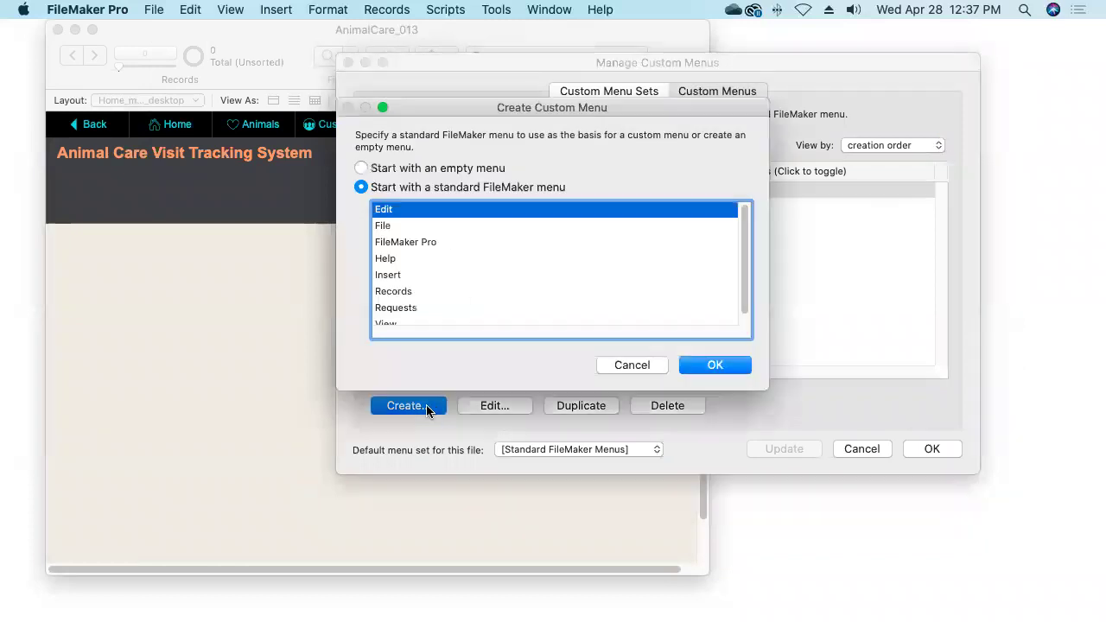
{"action": "left_click", "coordinate": [389, 228]}
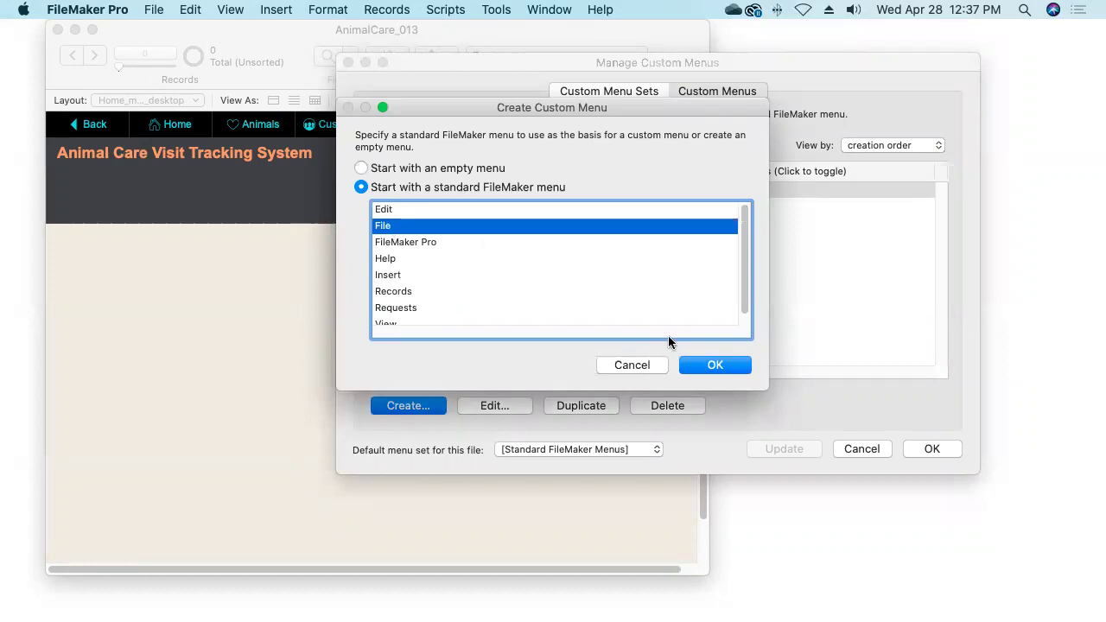
{"action": "left_click", "coordinate": [715, 364]}
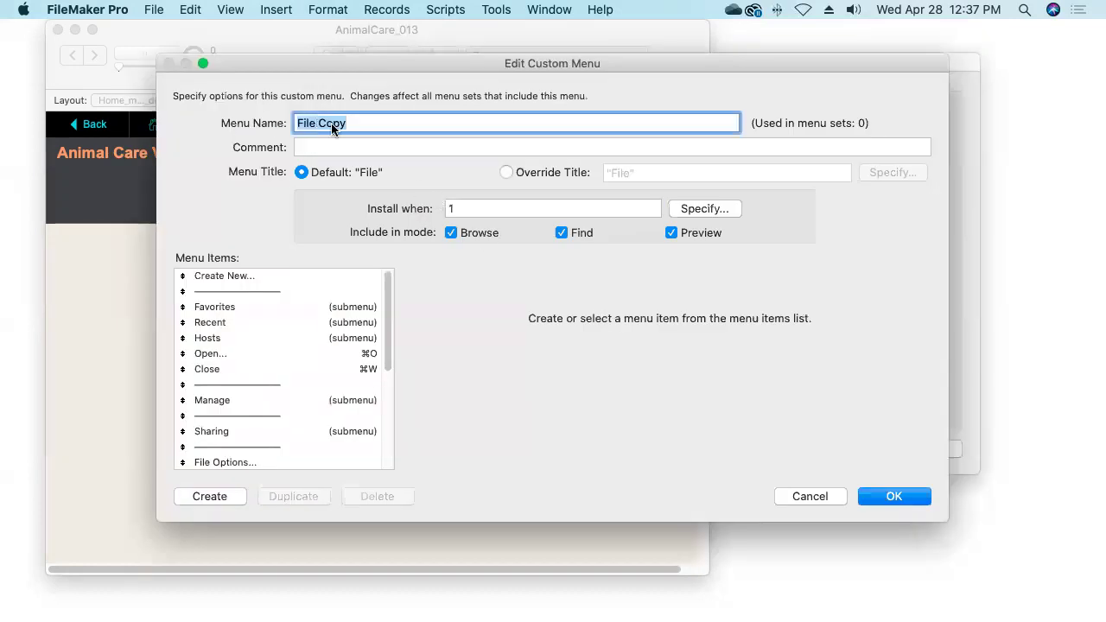
{"action": "left_click", "coordinate": [895, 498]}
- Create a custom menu based on the standard Edit menu and accept its default options
{"action": "left_click", "coordinate": [418, 407]}
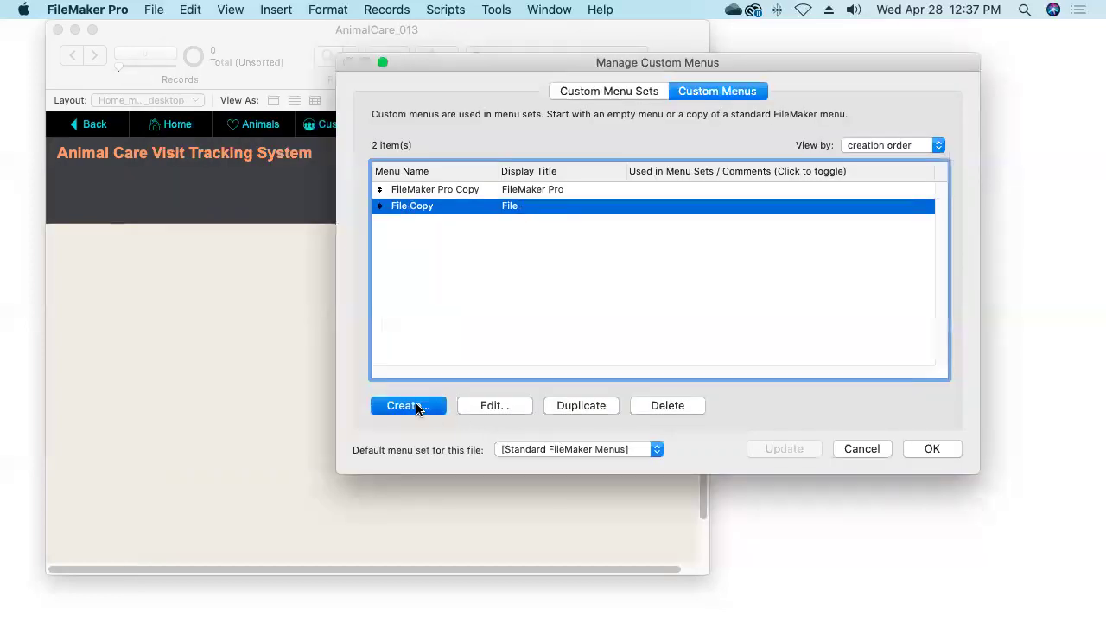
{"action": "left_click", "coordinate": [721, 365]}
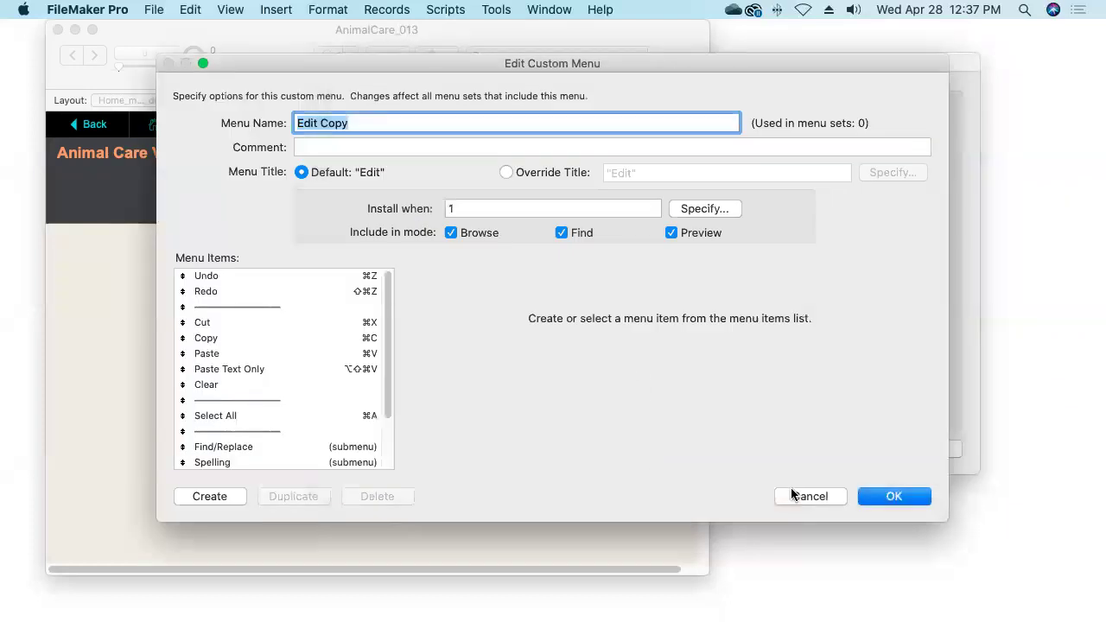
{"action": "left_click", "coordinate": [874, 498]}
- Create a custom menu based on the standard View menu, keeping its default name and options
{"action": "left_click", "coordinate": [423, 408]}
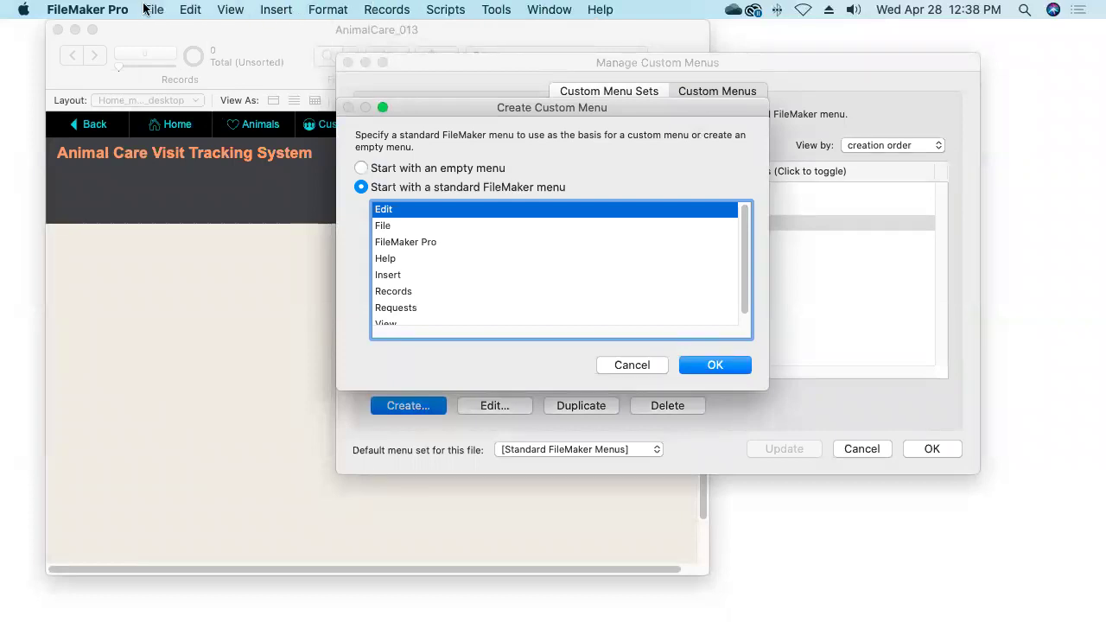
{"action": "left_click", "coordinate": [384, 321]}
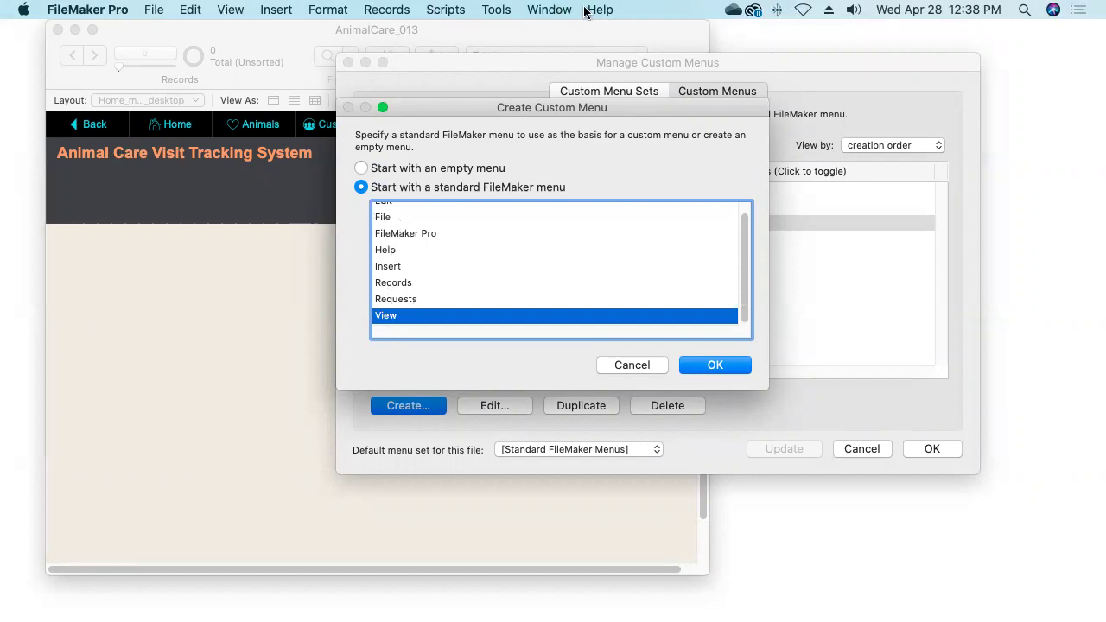
{"action": "left_click", "coordinate": [707, 364]}
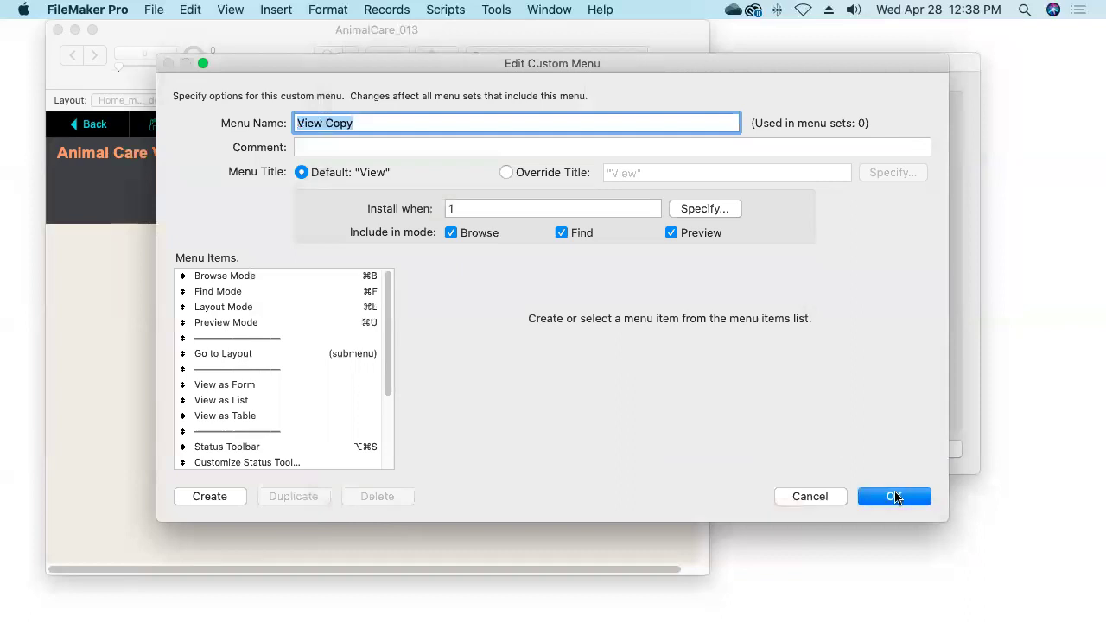
{"action": "left_click", "coordinate": [895, 497]}
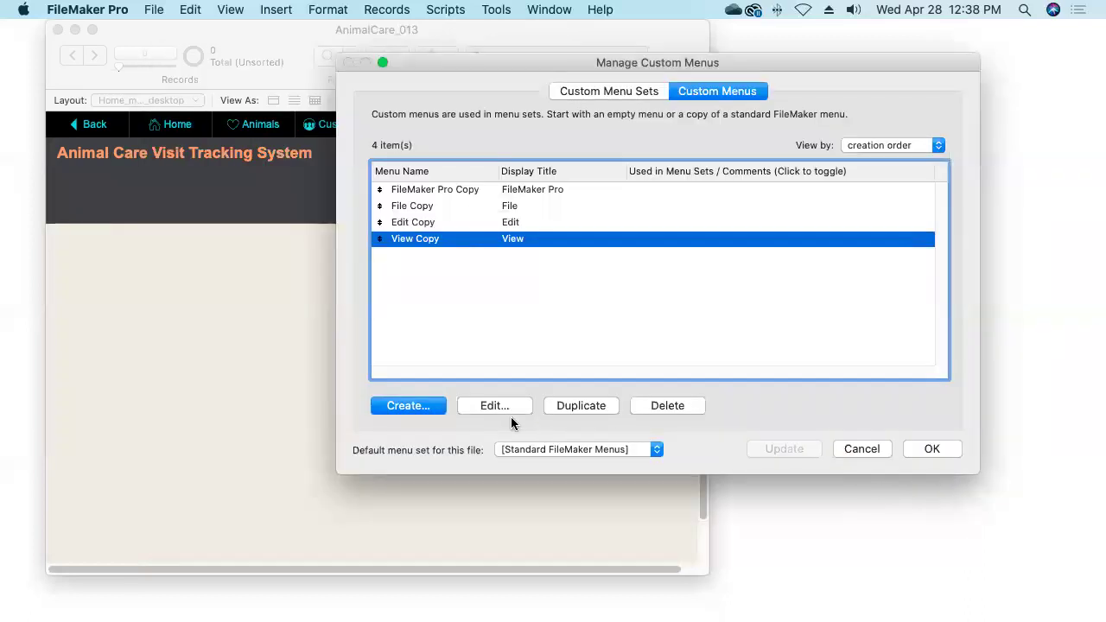
- Create a custom menu based on the standard Insert menu and accept its default settings
{"action": "left_click", "coordinate": [416, 408]}
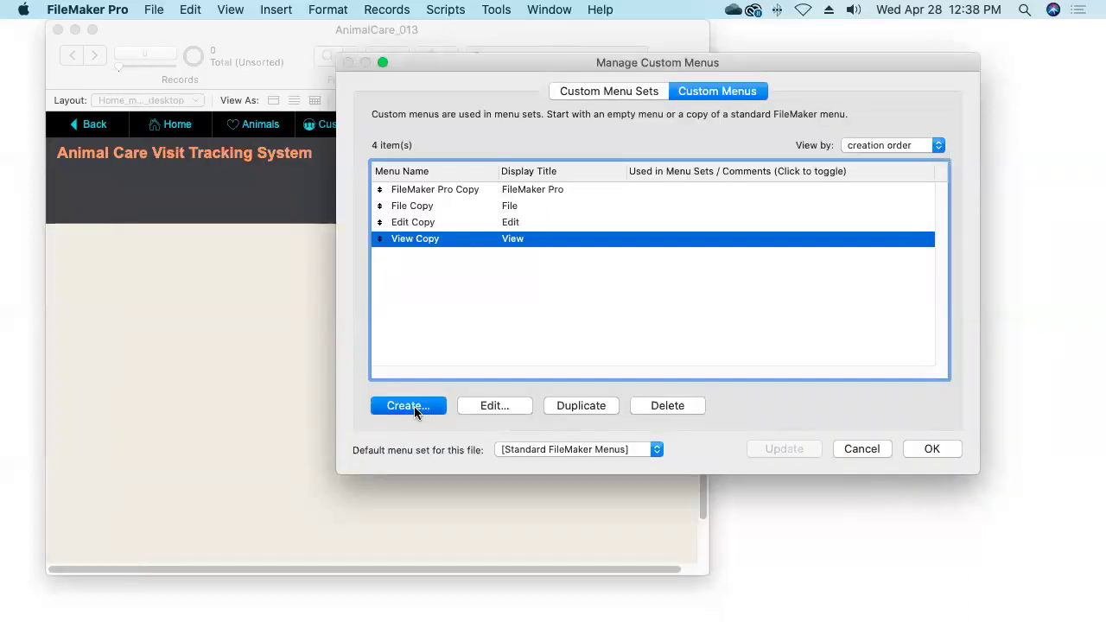
{"action": "left_click", "coordinate": [399, 276]}
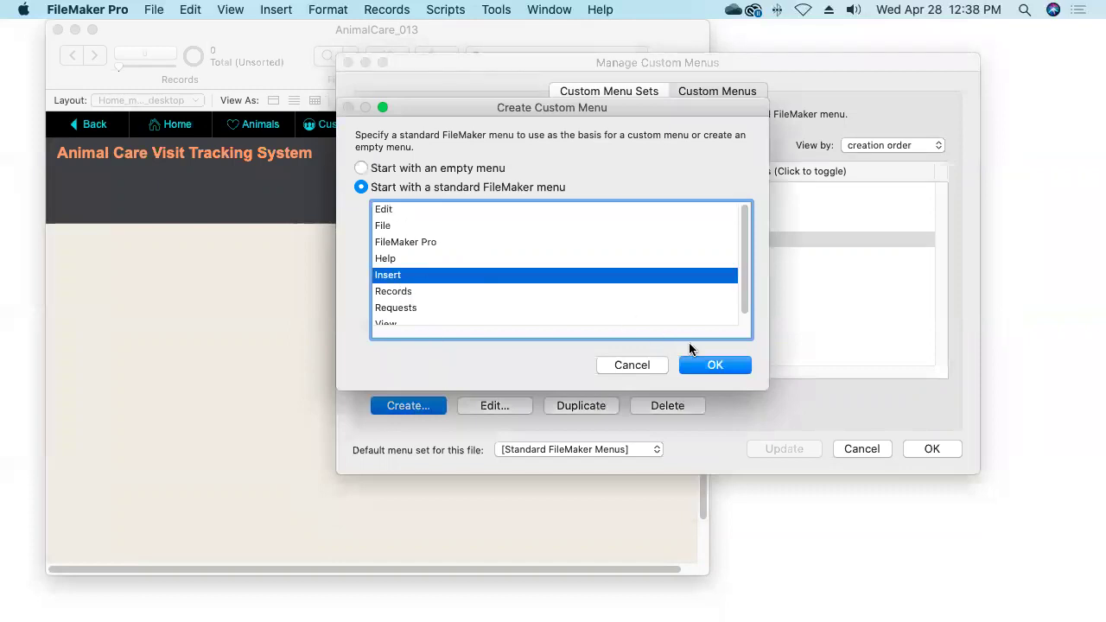
{"action": "left_click", "coordinate": [716, 365]}
{"action": "left_click", "coordinate": [883, 497]}
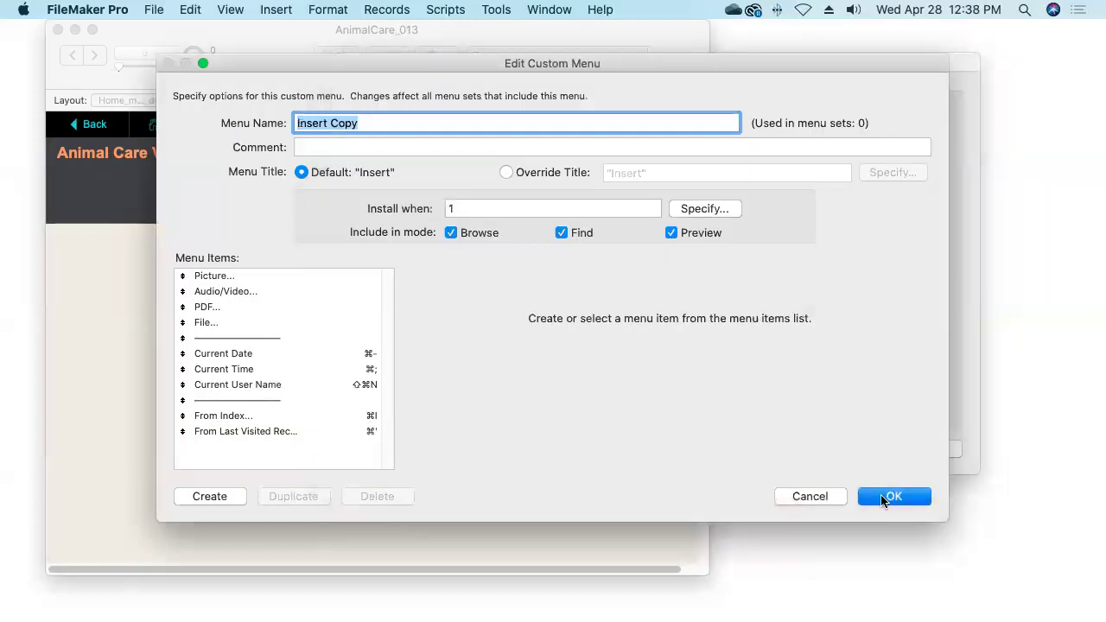
- Create a custom menu based on the standard Records menu and name it Records Custom
{"action": "left_click", "coordinate": [414, 403]}
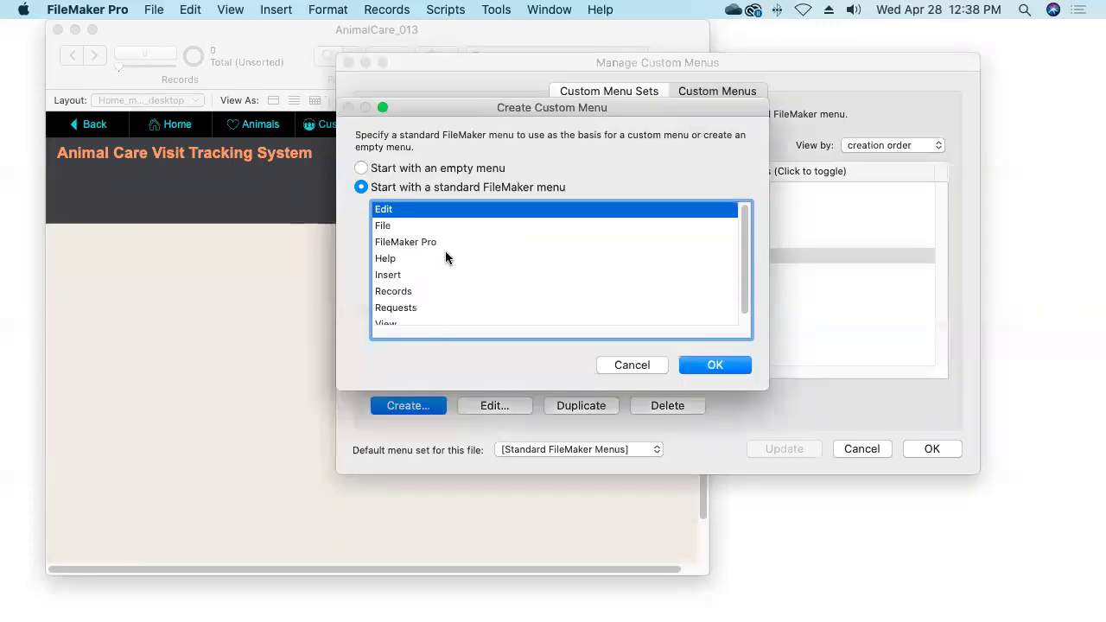
{"action": "mouse_move", "coordinate": [744, 239]}
{"action": "left_mouse_down"}
{"action": "mouse_move", "coordinate": [745, 259]}
{"action": "mouse_move", "coordinate": [739, 218]}
{"action": "left_mouse_up"}
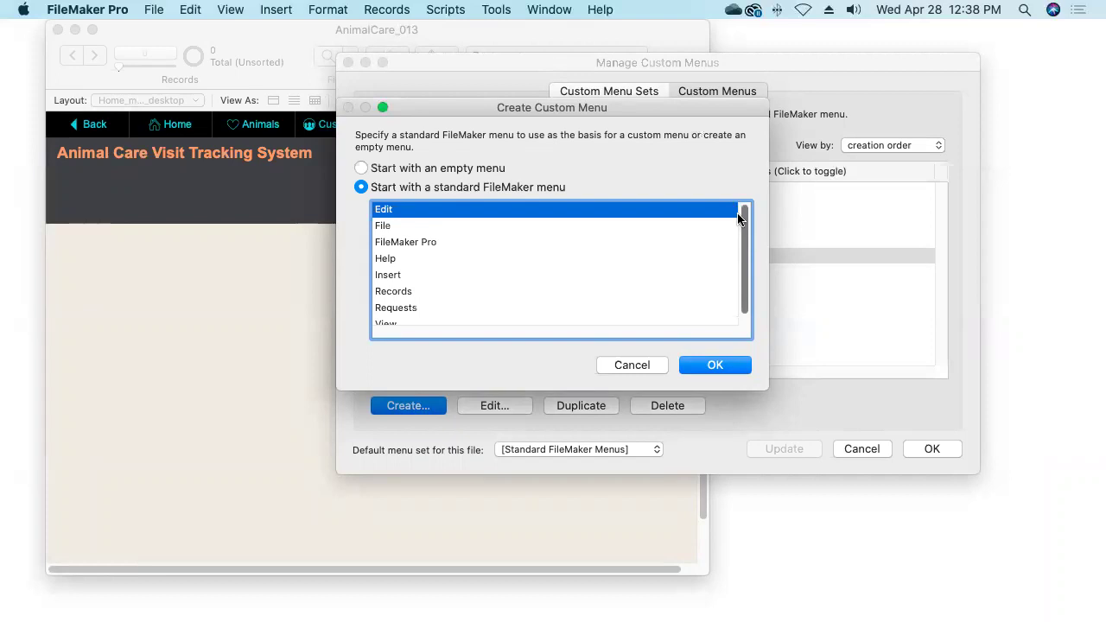
{"action": "left_click", "coordinate": [390, 293]}
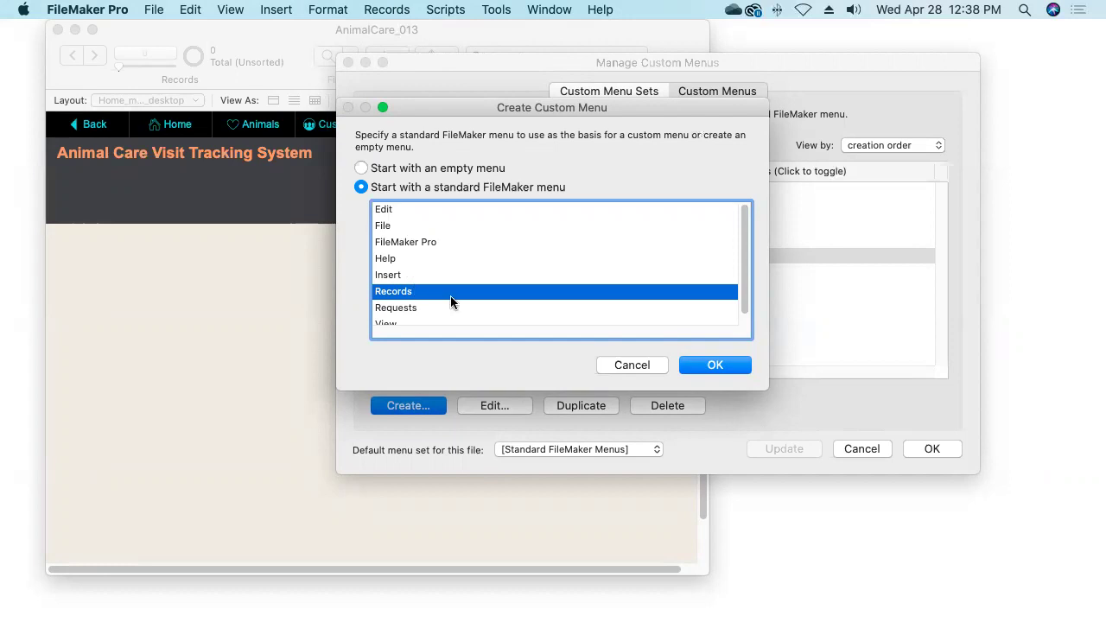
{"action": "left_click", "coordinate": [716, 366]}
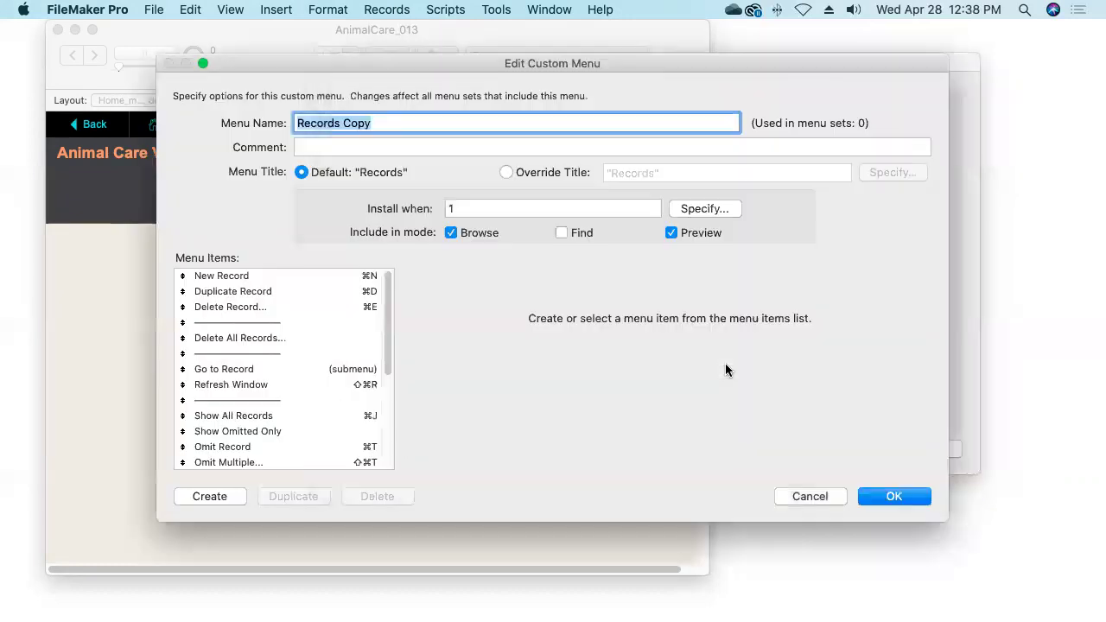
{"action": "left_click", "coordinate": [383, 123]}
{"action": "key", "text": "BackSpace"}
{"action": "key", "text": "BackSpace"}
{"action": "key", "text": "BackSpace"}
{"action": "type", "text": "ustom"}
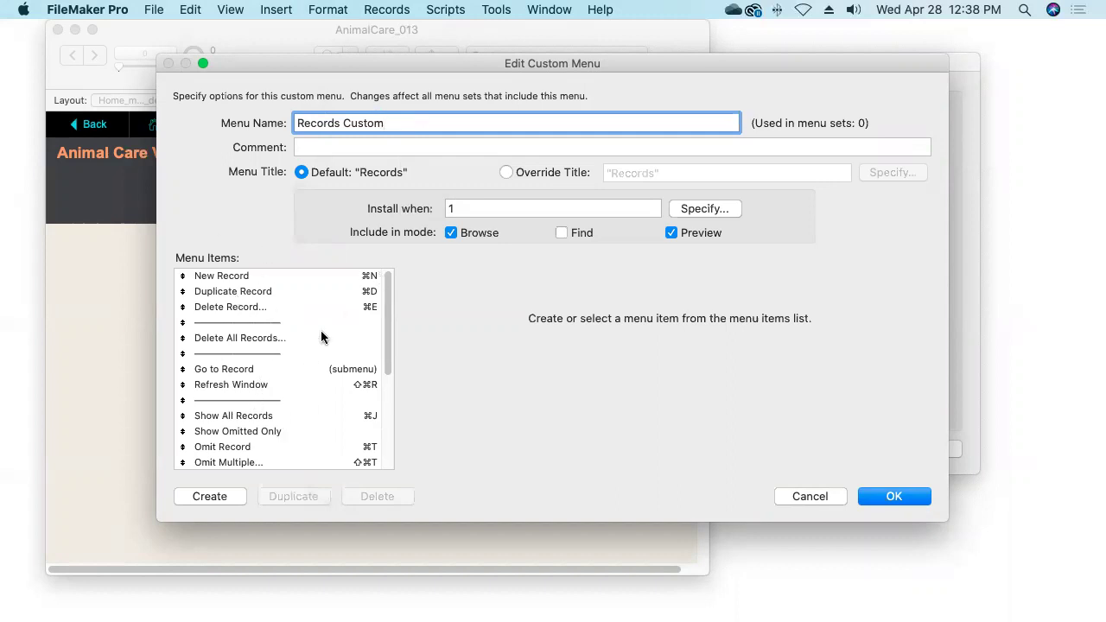
{"action": "left_click", "coordinate": [890, 500]}
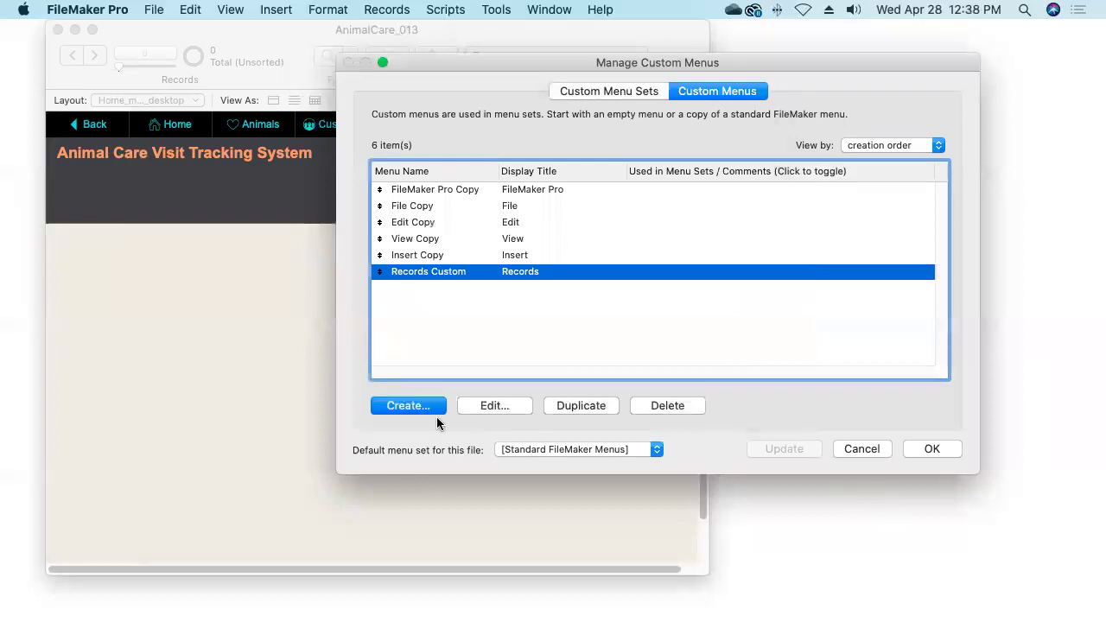
- Create a custom menu based on the standard Requests menu, leaving its name and options at their defaults
{"action": "left_click", "coordinate": [402, 406]}
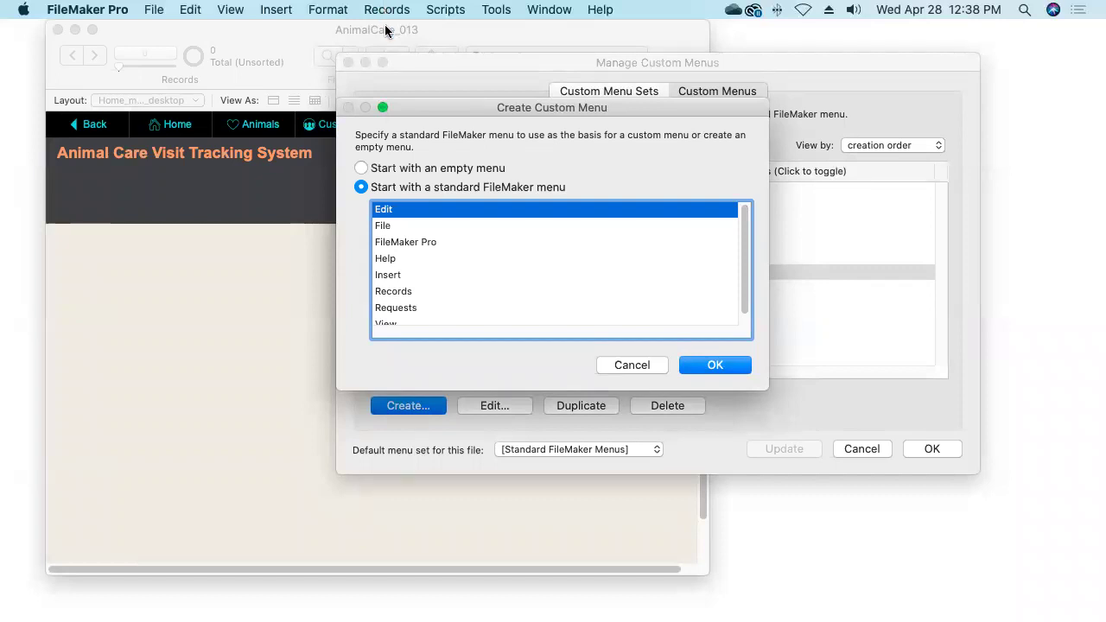
{"action": "left_click", "coordinate": [399, 307]}
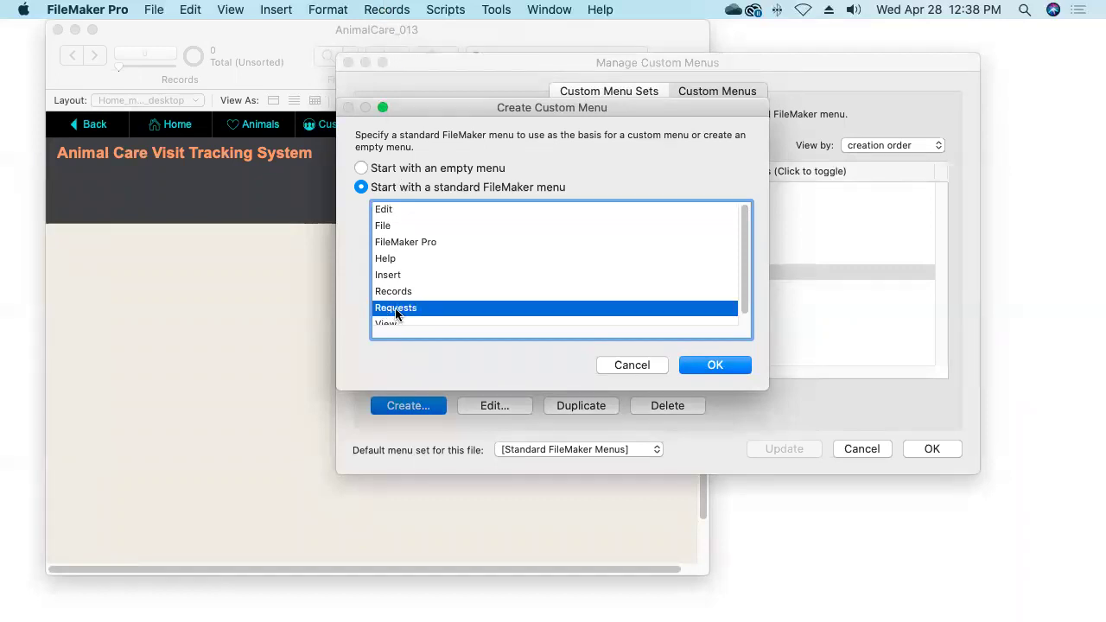
{"action": "left_click", "coordinate": [717, 366]}
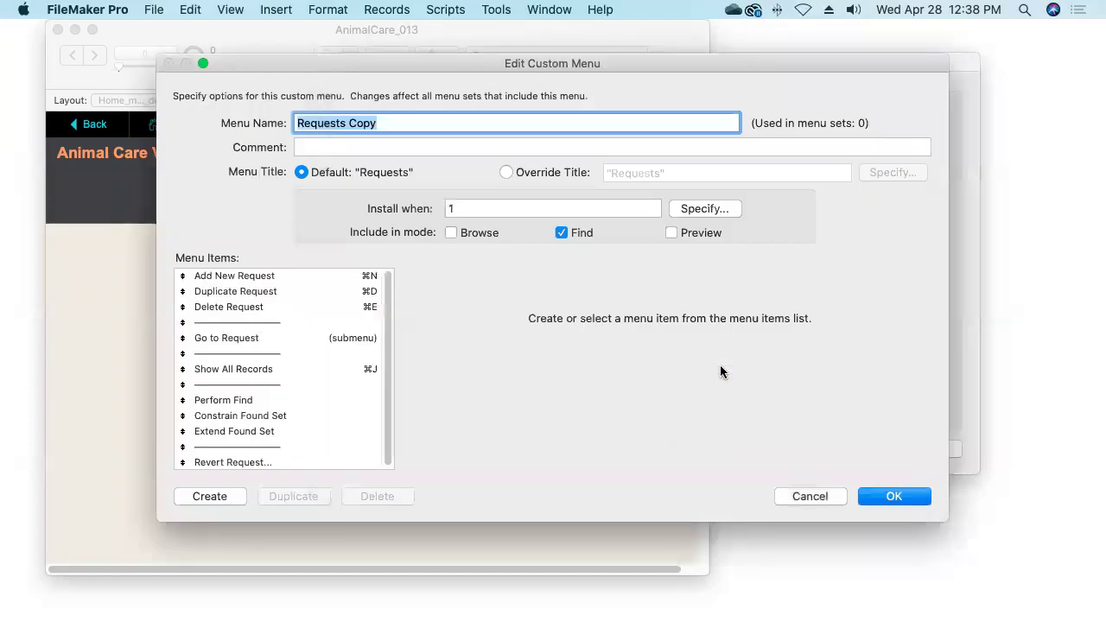
{"action": "left_click", "coordinate": [899, 498]}
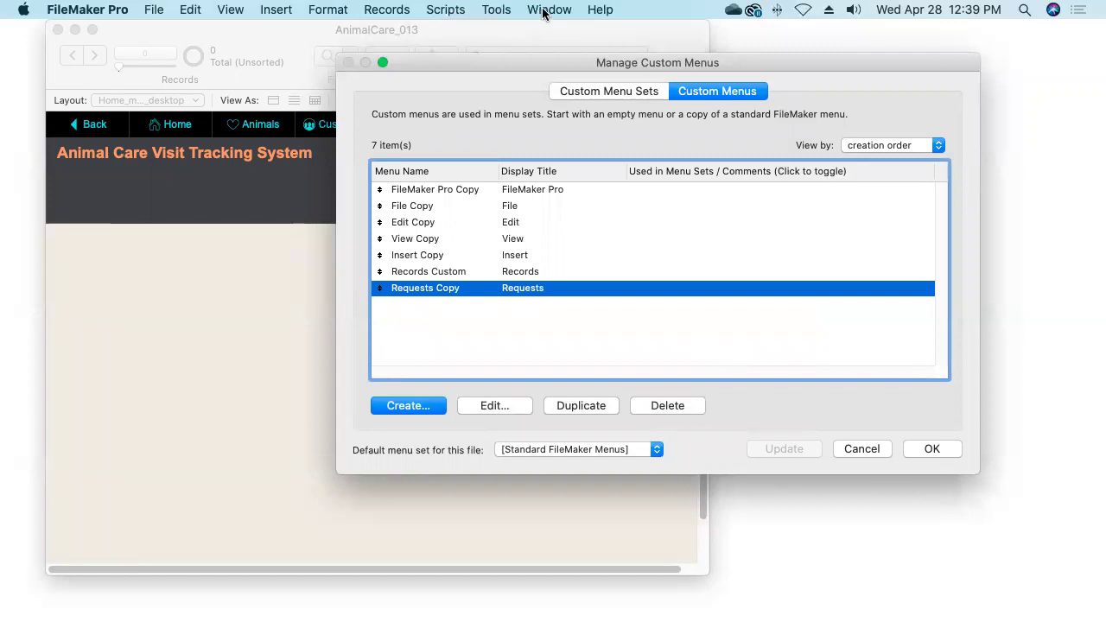
- Create a custom menu based on the standard Help menu with its default name and options
{"action": "left_click", "coordinate": [424, 413]}
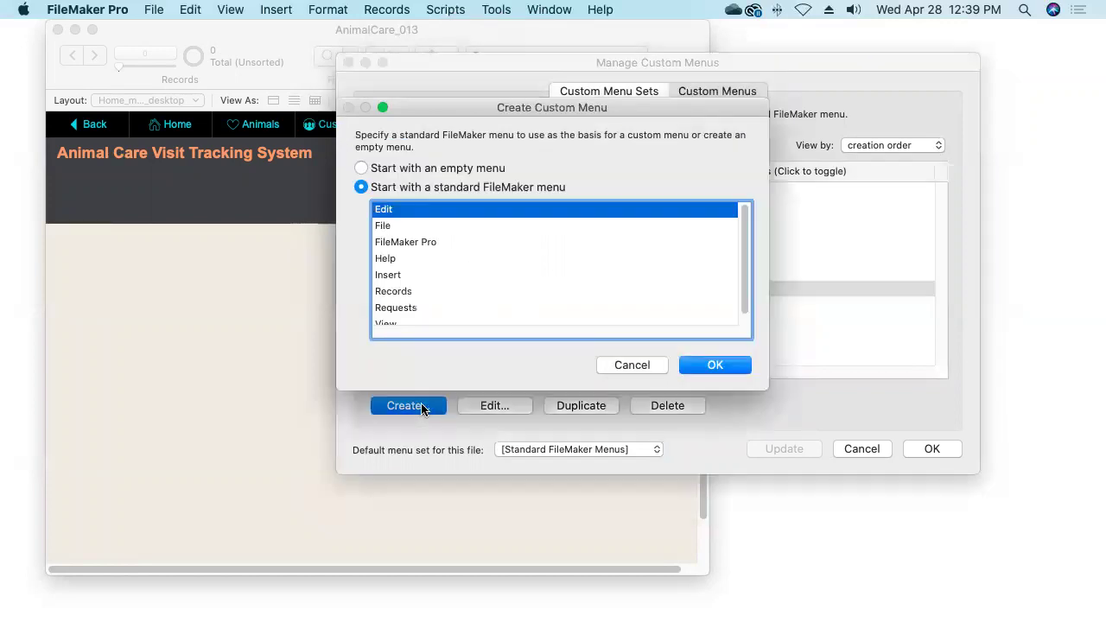
{"action": "scroll", "coordinate": [449, 261], "scroll_direction": "down", "scroll_amount": 1}
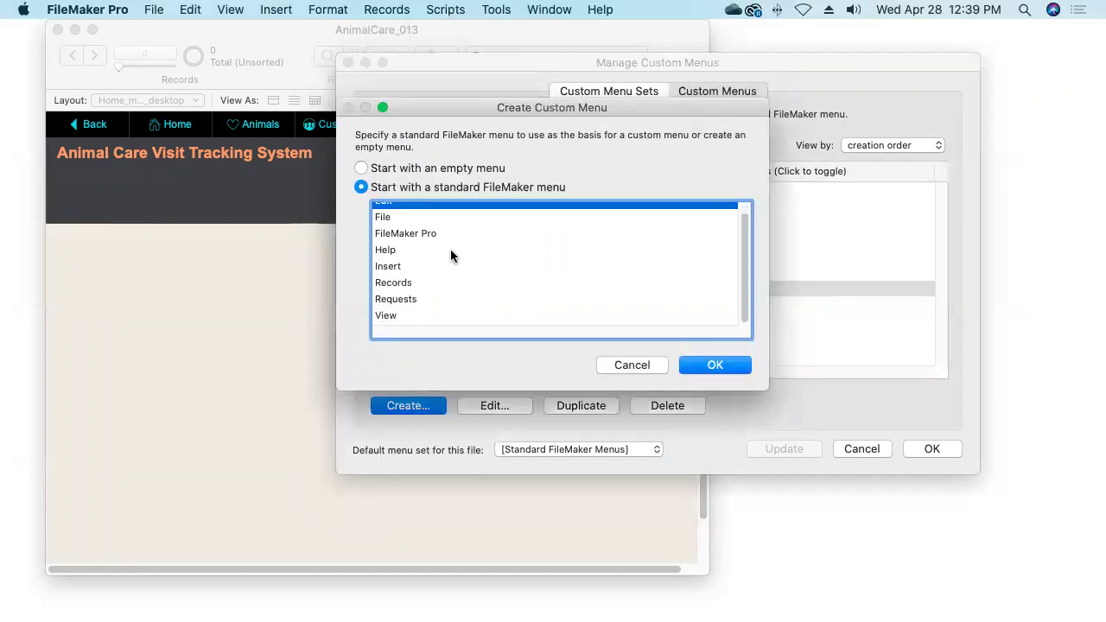
{"action": "scroll", "coordinate": [441, 247], "scroll_direction": "up", "scroll_amount": 1}
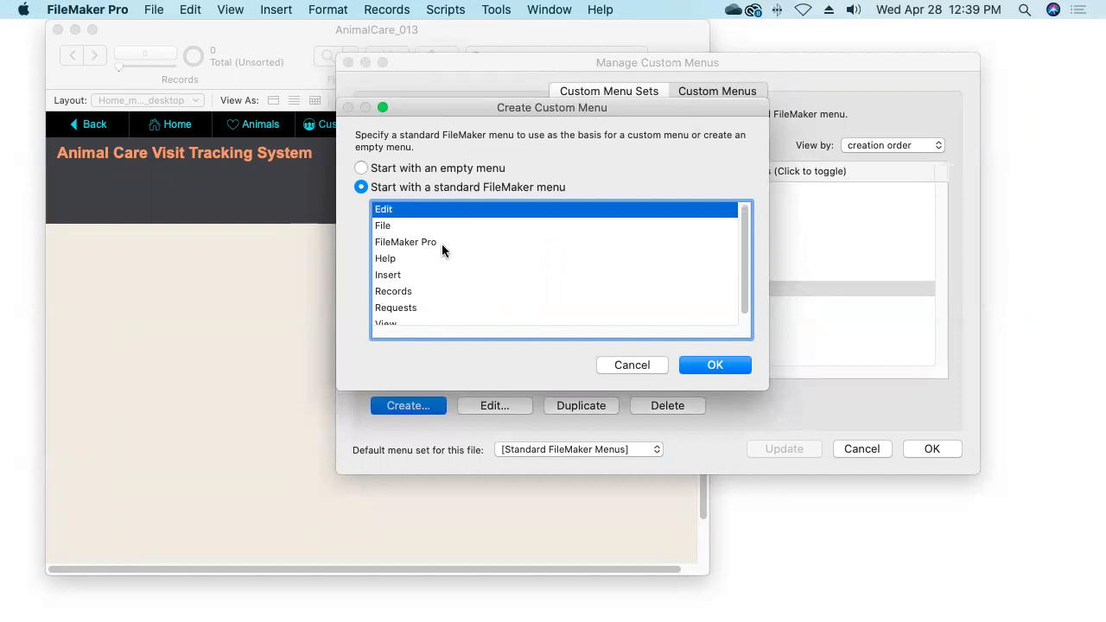
{"action": "scroll", "coordinate": [442, 248], "scroll_direction": "down", "scroll_amount": 1}
{"action": "scroll", "coordinate": [442, 248], "scroll_direction": "up", "scroll_amount": 1}
{"action": "scroll", "coordinate": [441, 248], "scroll_direction": "down", "scroll_amount": 1}
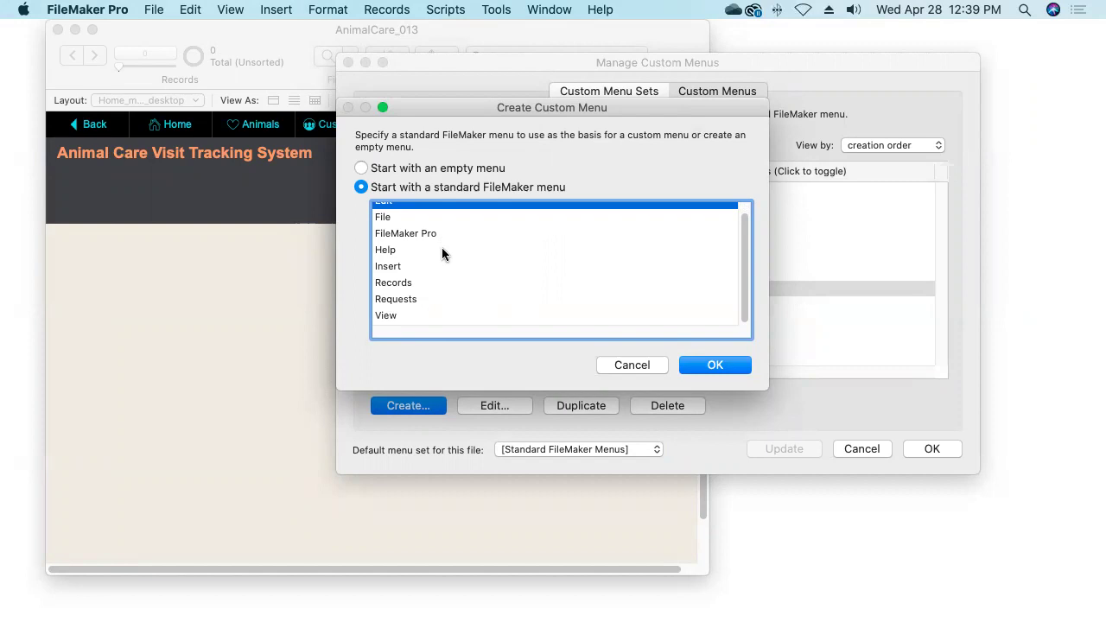
{"action": "scroll", "coordinate": [442, 251], "scroll_direction": "up", "scroll_amount": 1}
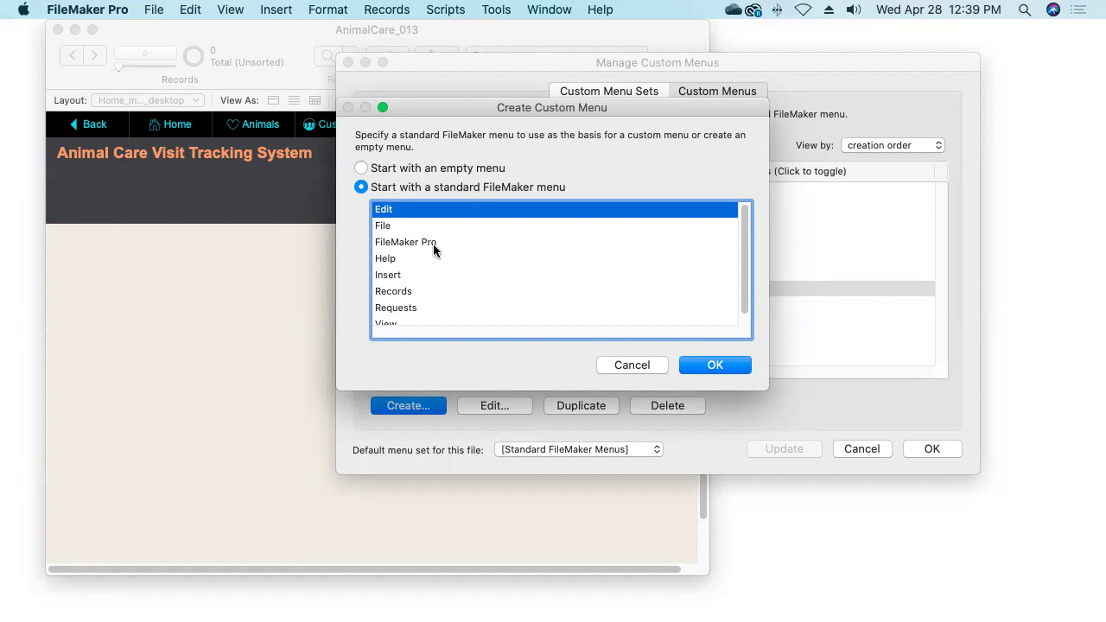
{"action": "left_click", "coordinate": [388, 259]}
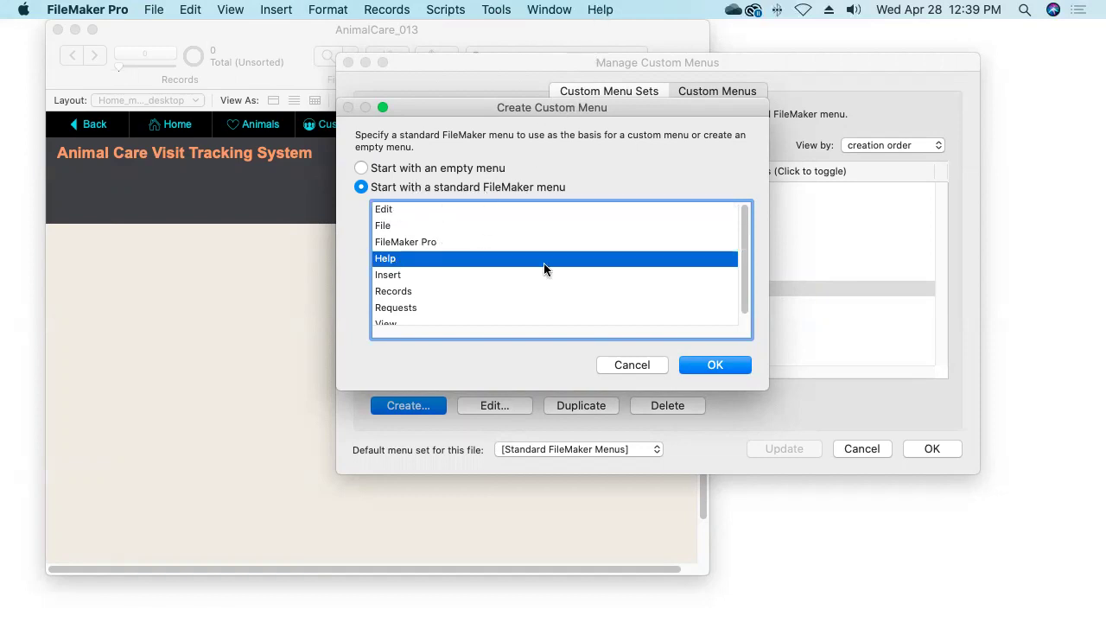
{"action": "left_click", "coordinate": [720, 365]}
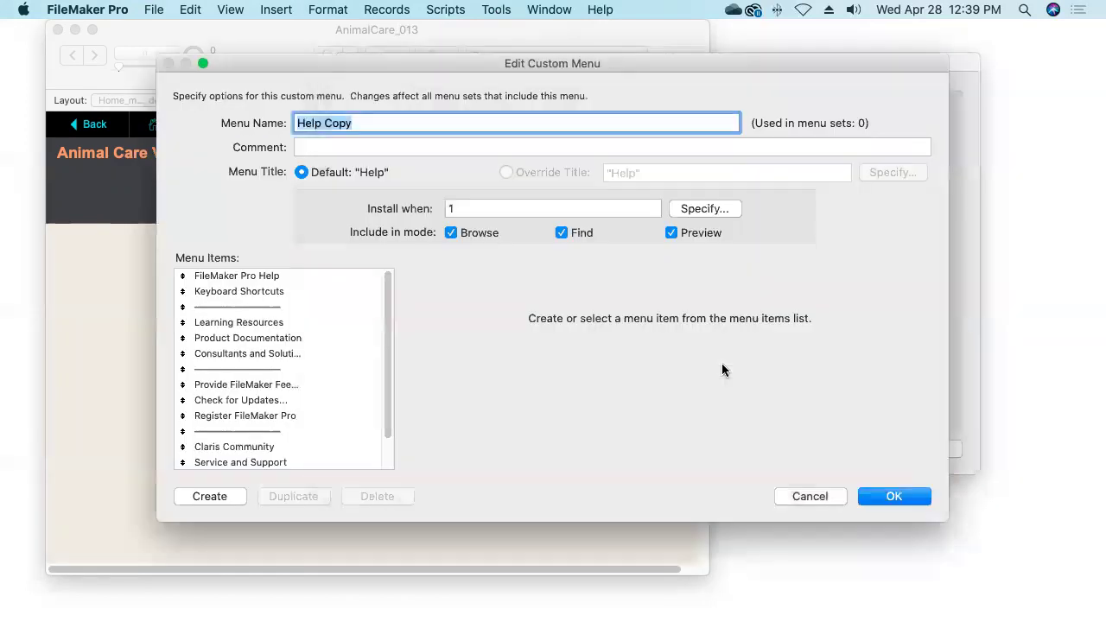
{"action": "left_click", "coordinate": [882, 498]}
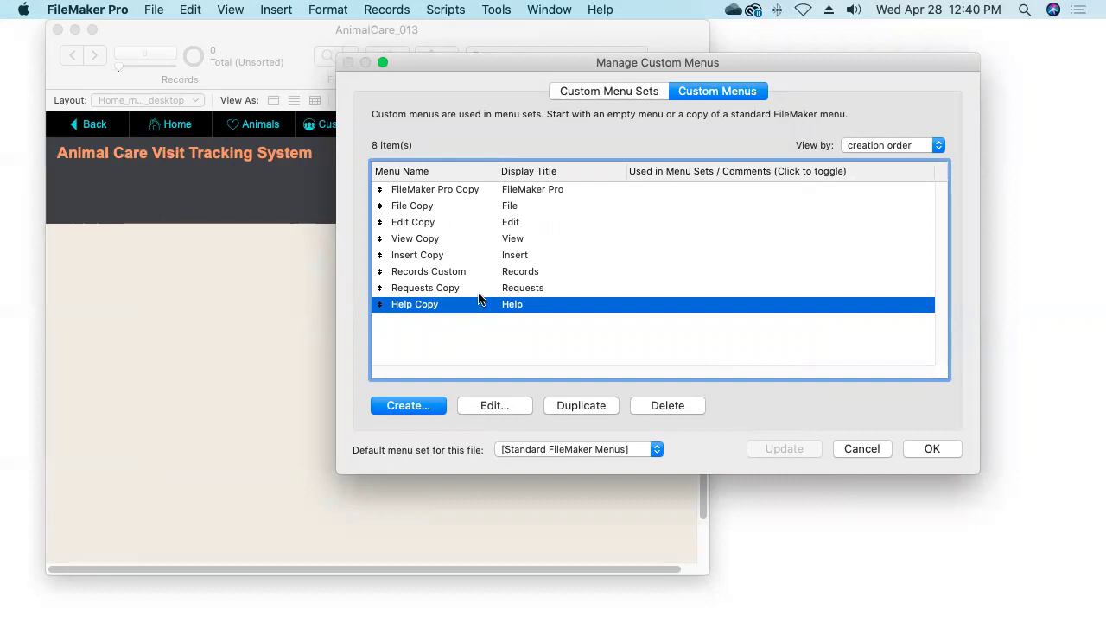
- Start a new custom menu set and name it AnimalCare Menu Set
{"action": "left_click", "coordinate": [604, 90]}
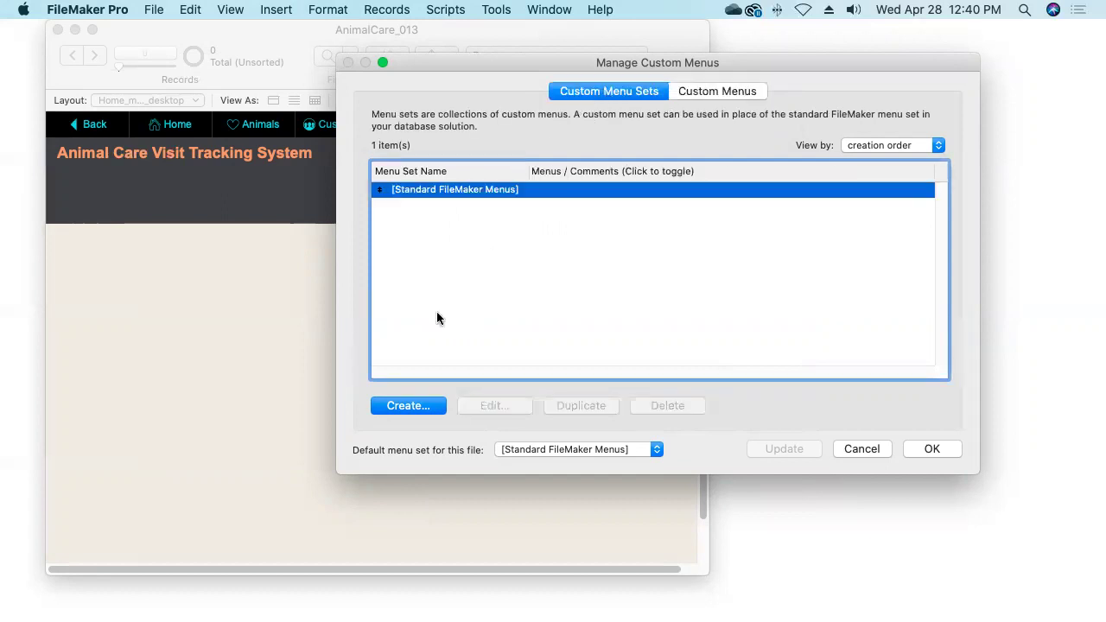
{"action": "left_click", "coordinate": [407, 408]}
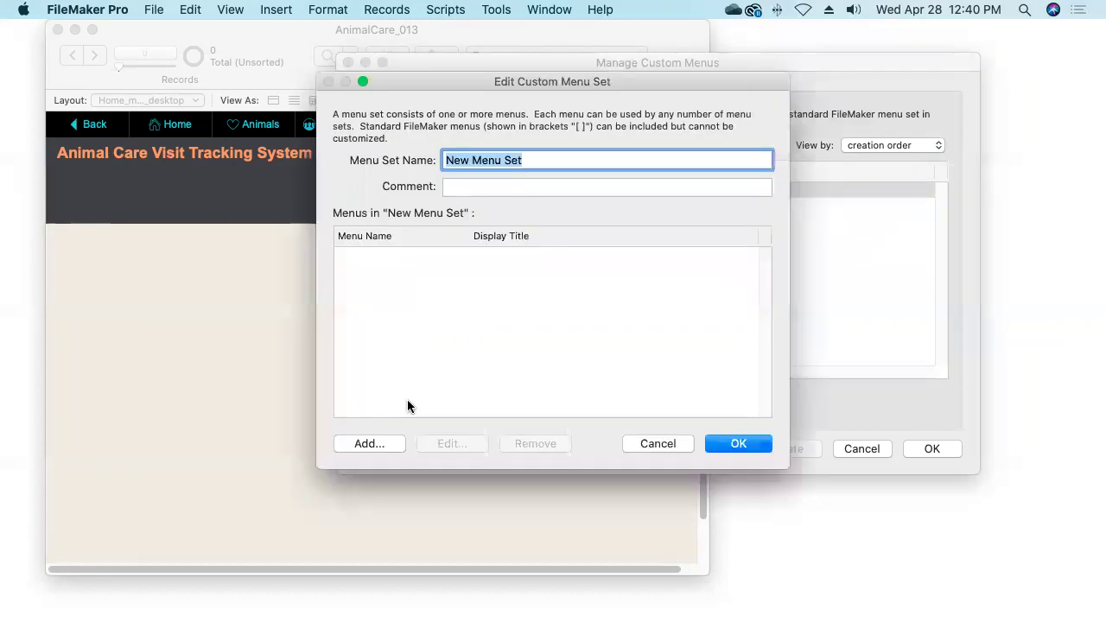
{"action": "double_click", "coordinate": [454, 160]}
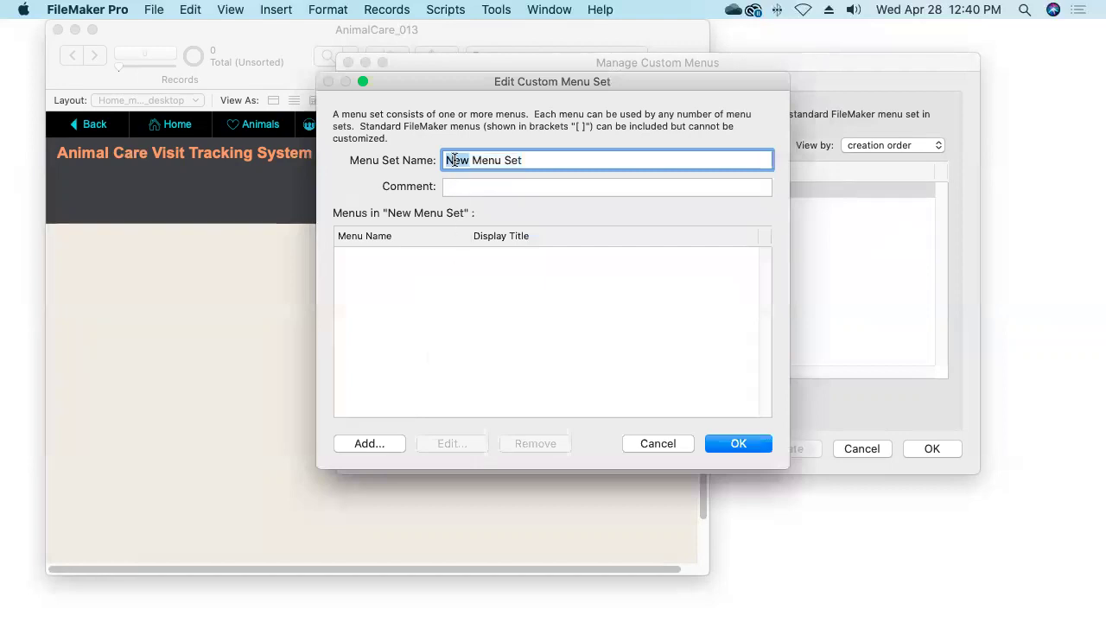
{"action": "type", "text": "AnimalCare"}
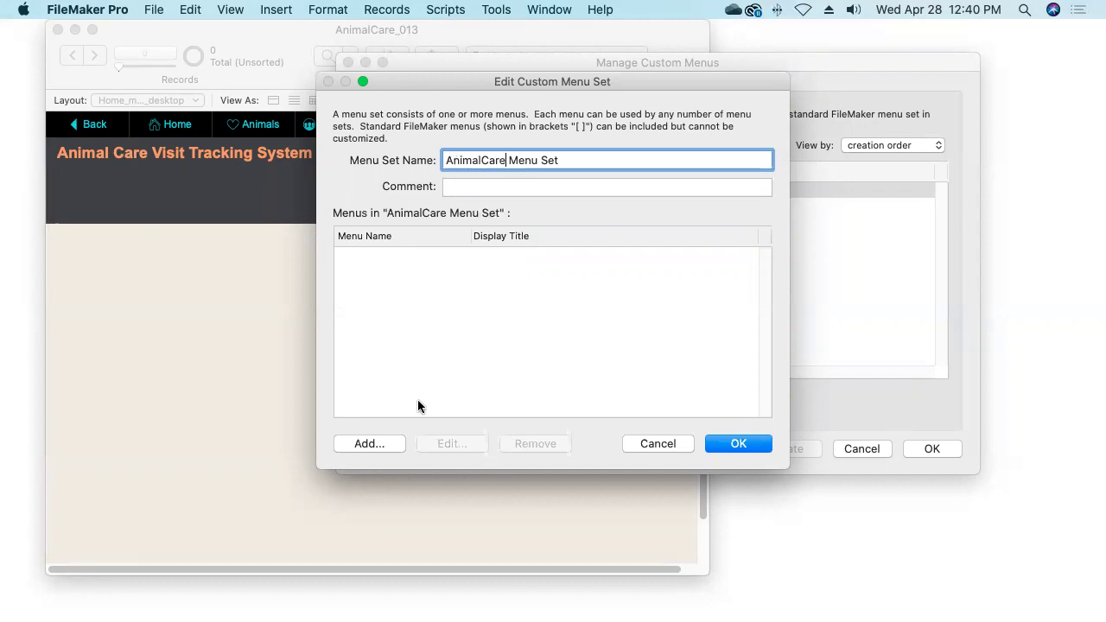
- Add all eight custom menus, from FileMaker Pro Copy through Help Copy, to the AnimalCare Menu Set
{"action": "left_click", "coordinate": [378, 442]}
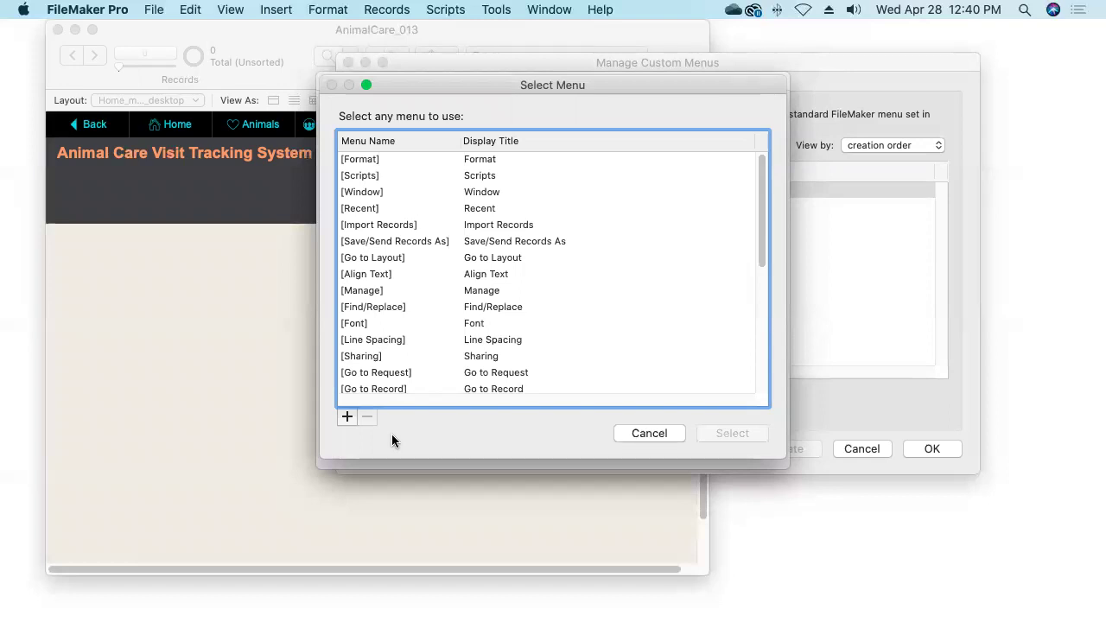
{"action": "left_click", "coordinate": [383, 157]}
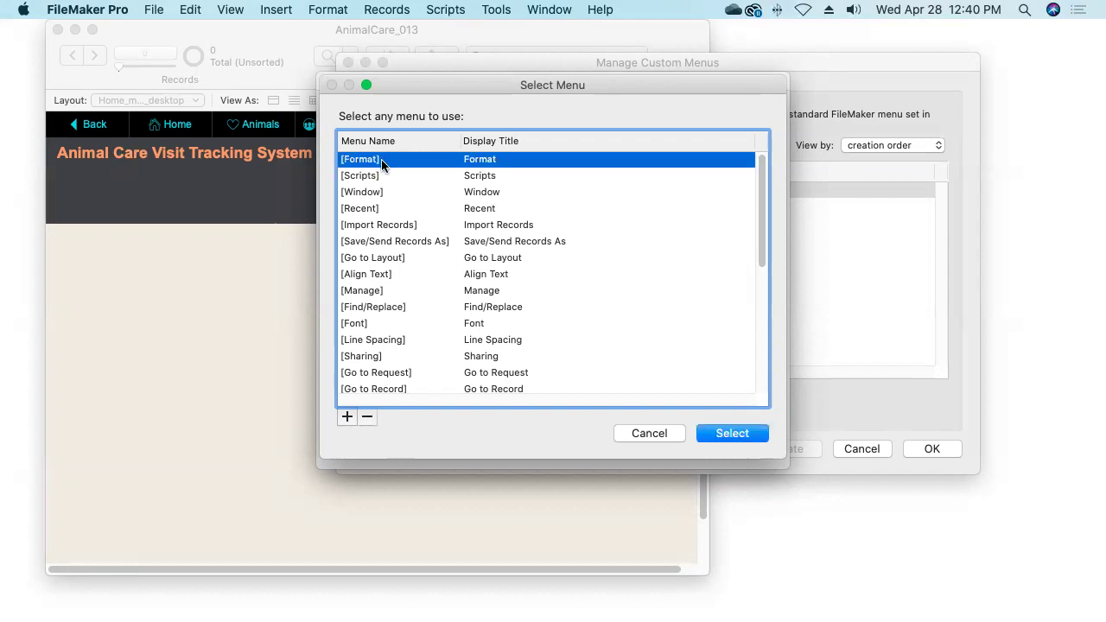
{"action": "left_click", "coordinate": [381, 177]}
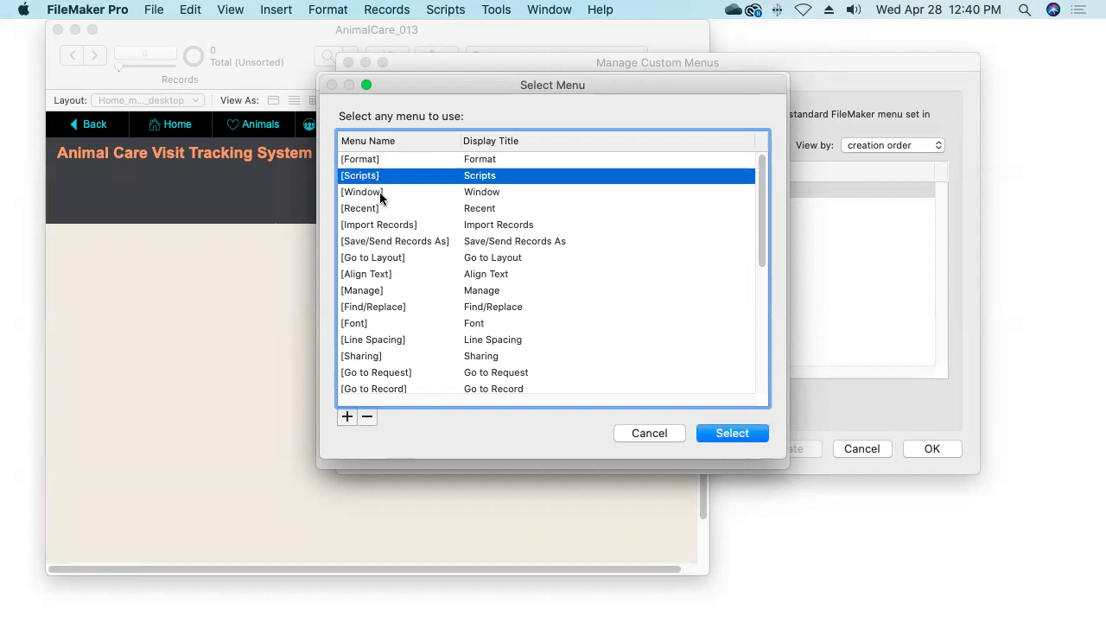
{"action": "left_click", "coordinate": [381, 191]}
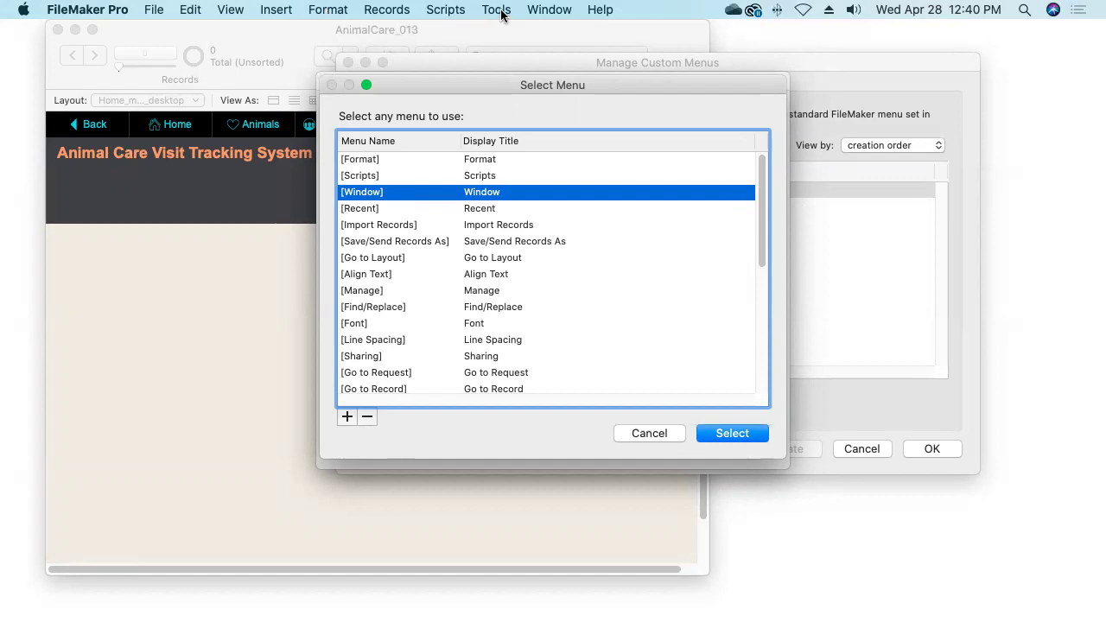
{"action": "left_click", "coordinate": [412, 211]}
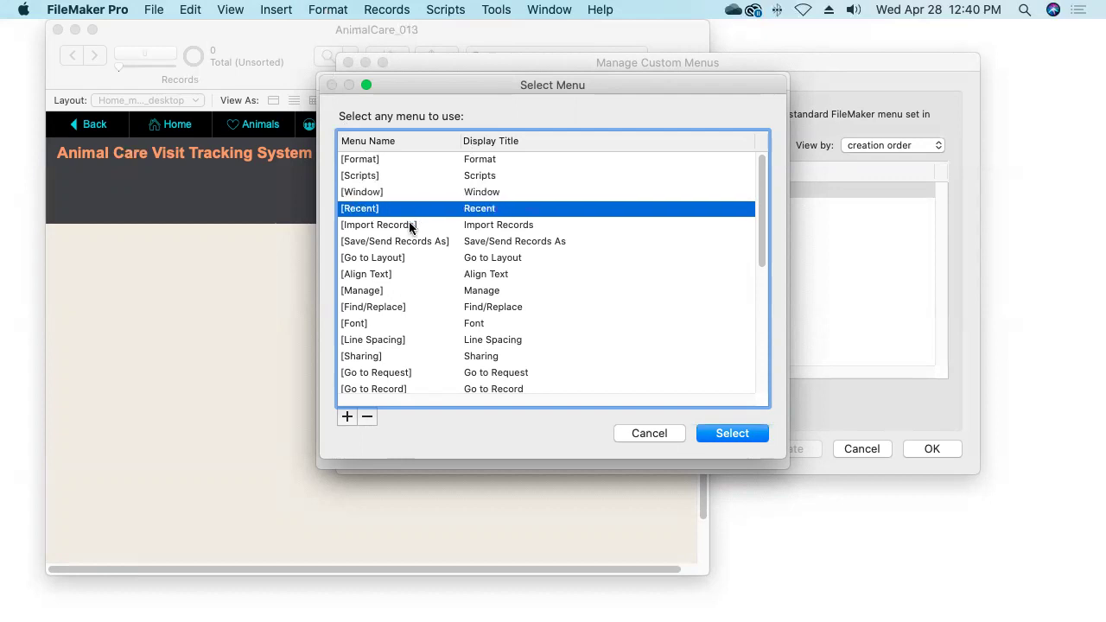
{"action": "left_click", "coordinate": [409, 223]}
{"action": "left_click", "coordinate": [416, 243]}
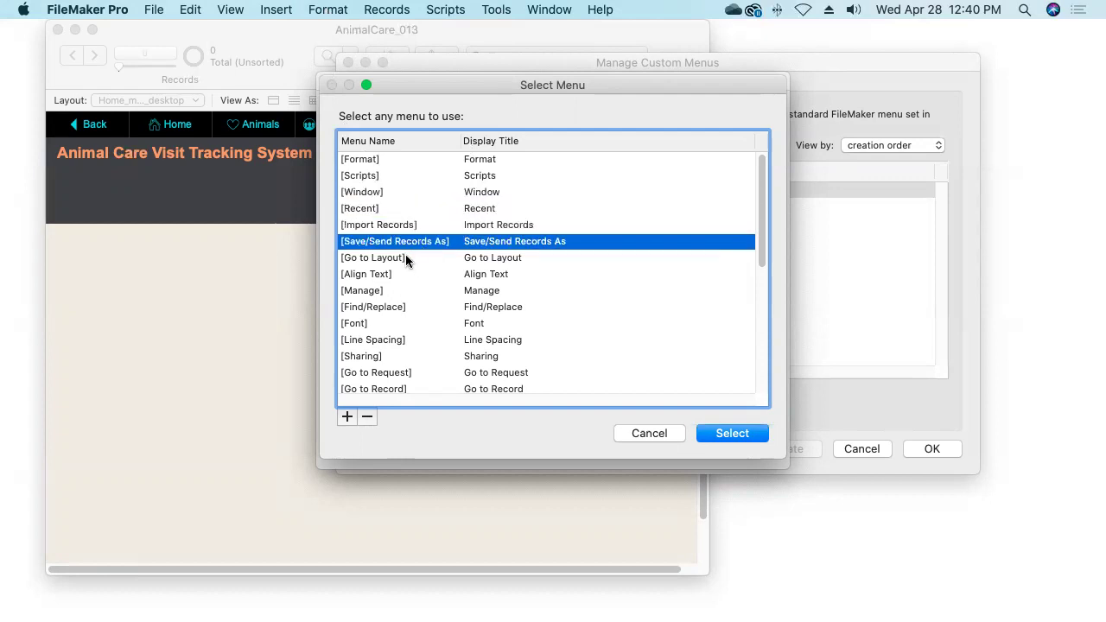
{"action": "left_click", "coordinate": [407, 258]}
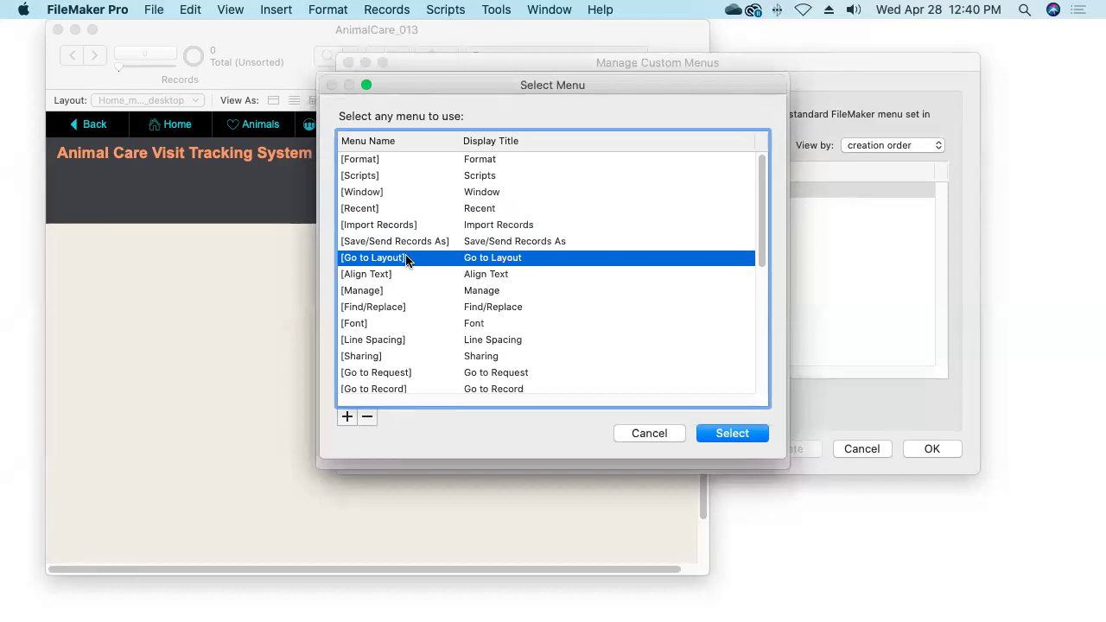
{"action": "left_click_drag", "start_coordinate": [760, 225], "coordinate": [760, 359]}
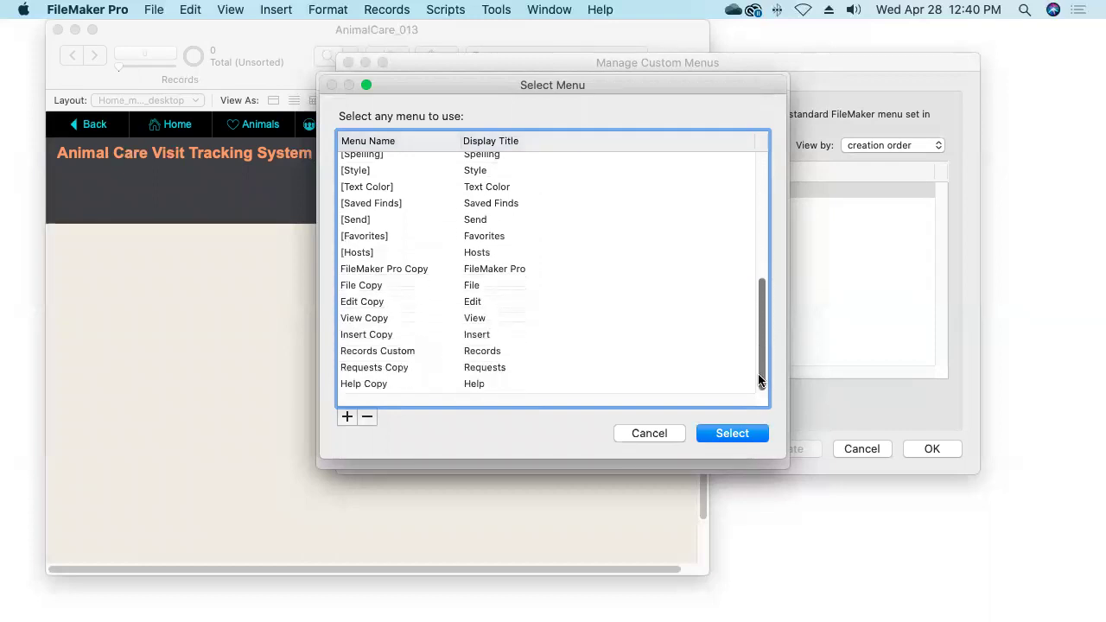
{"action": "left_click", "coordinate": [365, 272]}
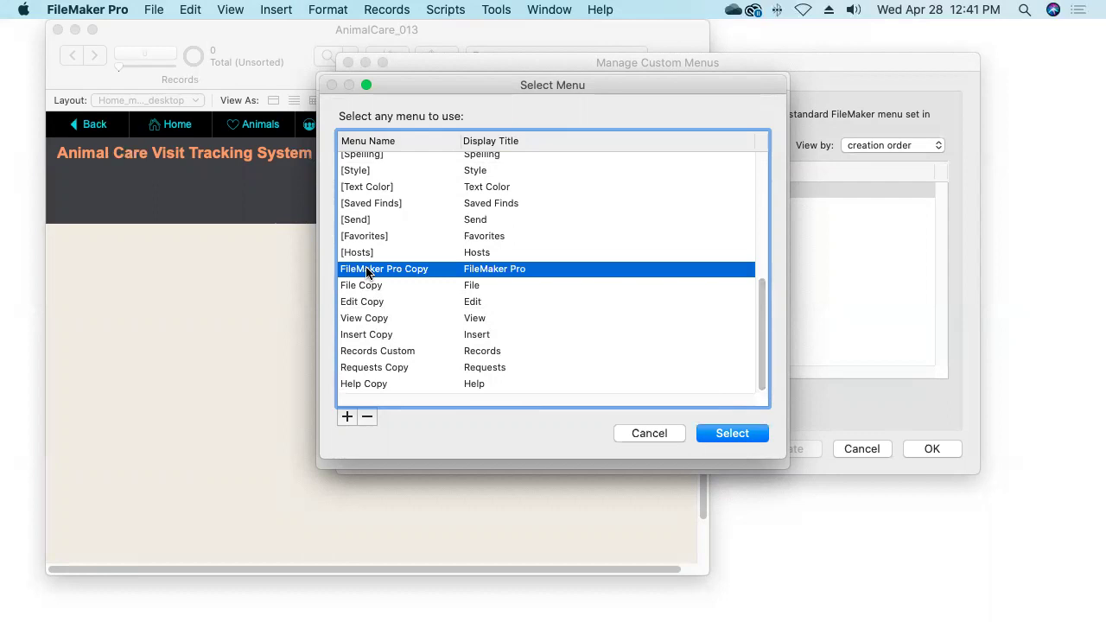
{"action": "left_click", "coordinate": [374, 386], "text": "shift"}
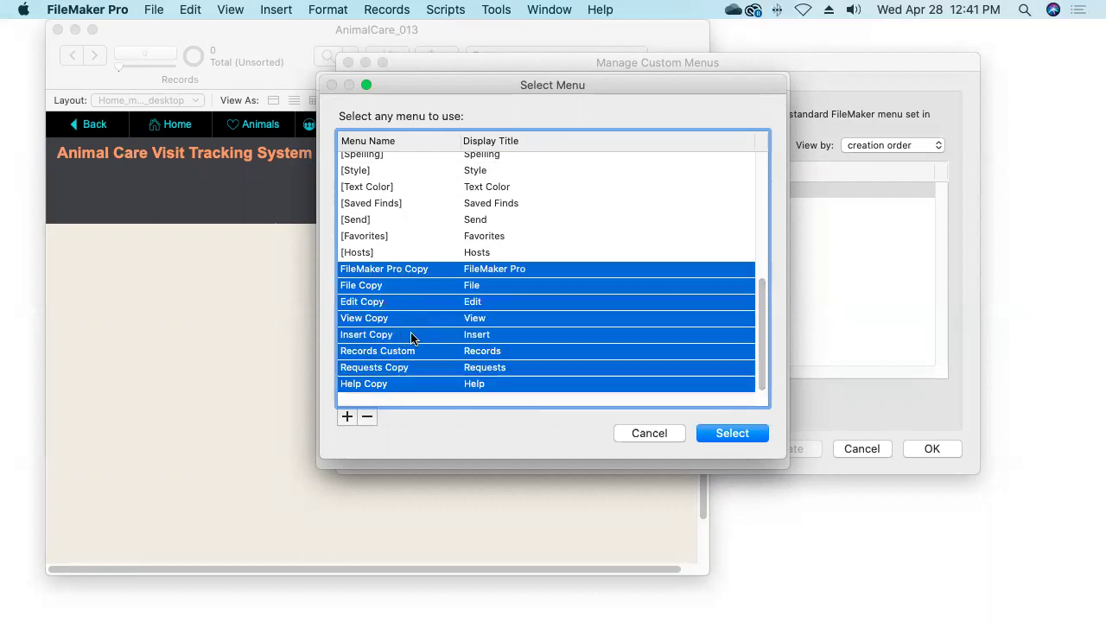
{"action": "left_click", "coordinate": [731, 434]}
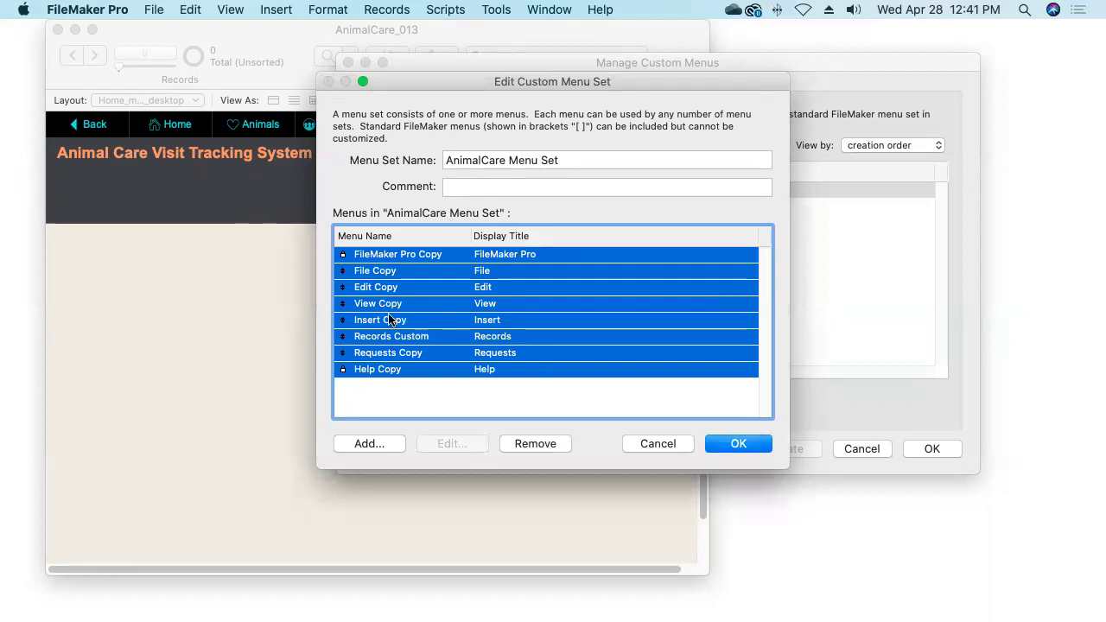
- Add the standard [Format], [Scripts] and [Window] menus to the AnimalCare Menu Set
{"action": "left_click", "coordinate": [369, 444]}
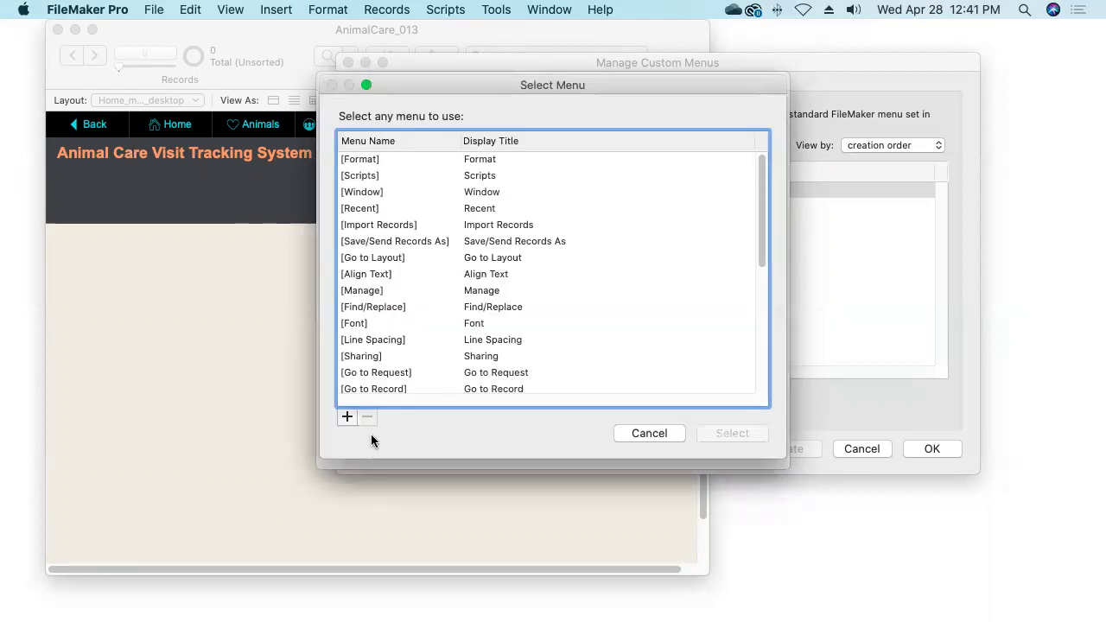
{"action": "left_click", "coordinate": [374, 159]}
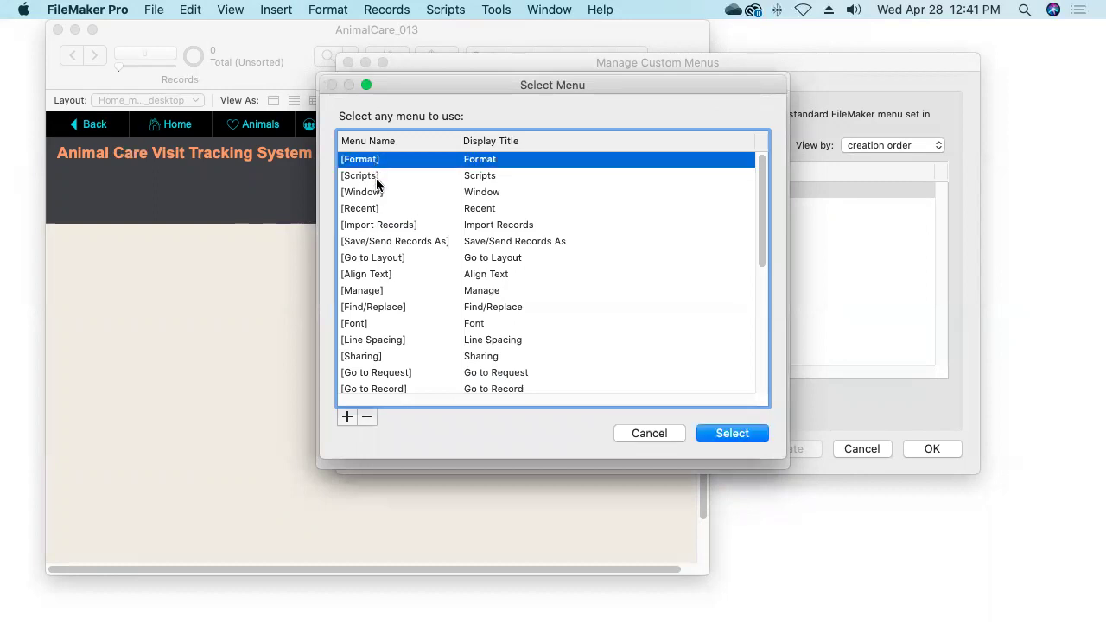
{"action": "left_click", "coordinate": [376, 194], "text": "shift"}
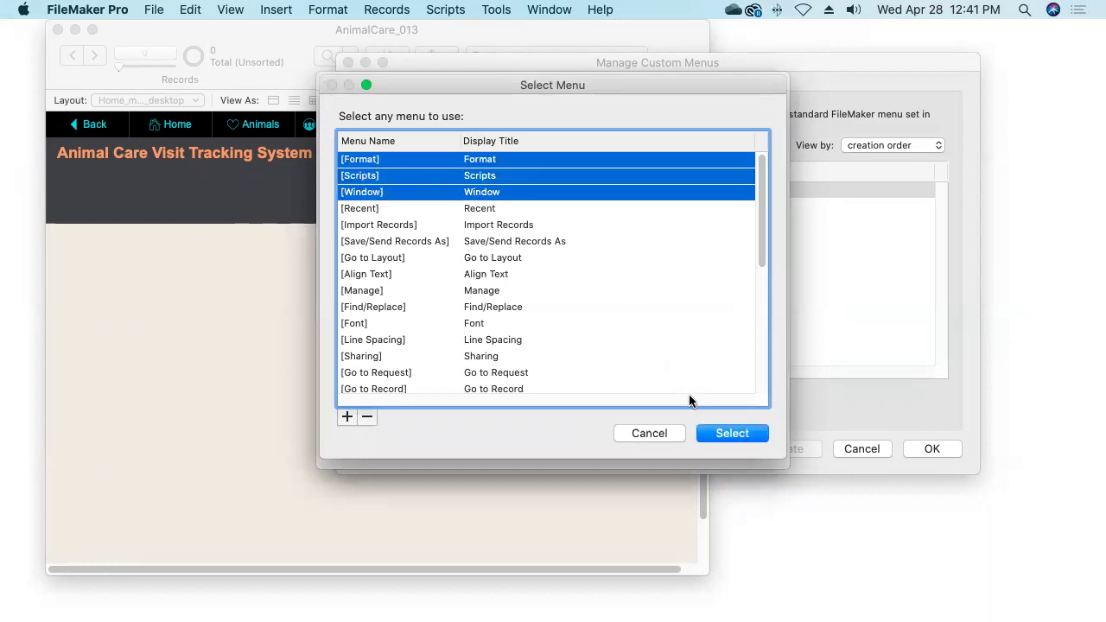
{"action": "left_click", "coordinate": [731, 433]}
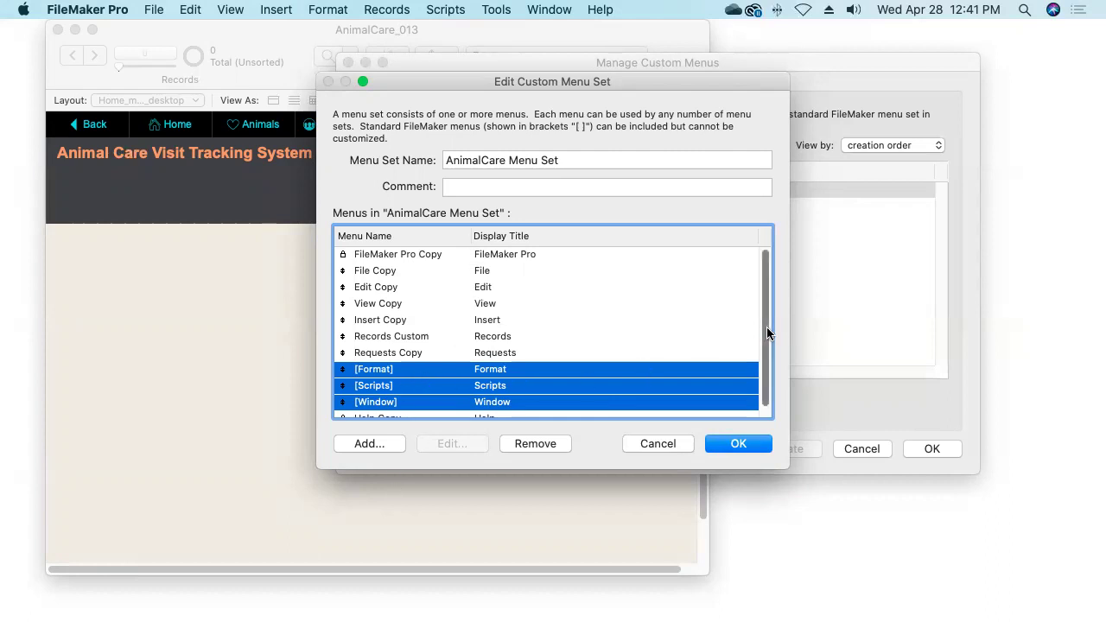
- Move the [Format] menu between Insert Copy and Records Custom, and save the menu set
{"action": "left_click_drag", "start_coordinate": [767, 326], "coordinate": [765, 337]}
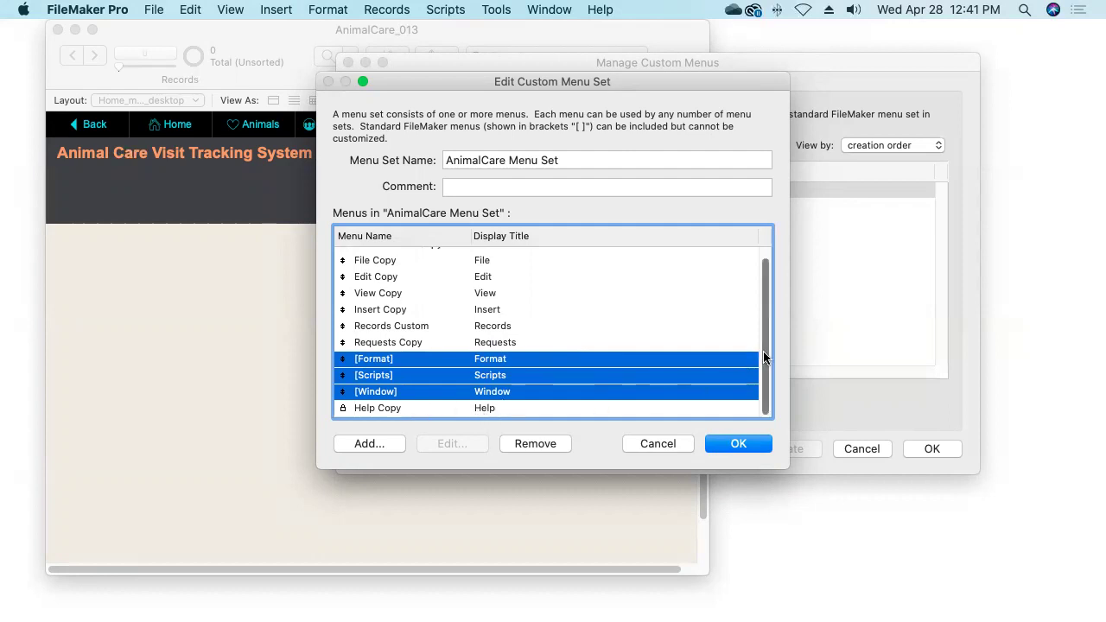
{"action": "left_click_drag", "start_coordinate": [761, 352], "coordinate": [763, 342]}
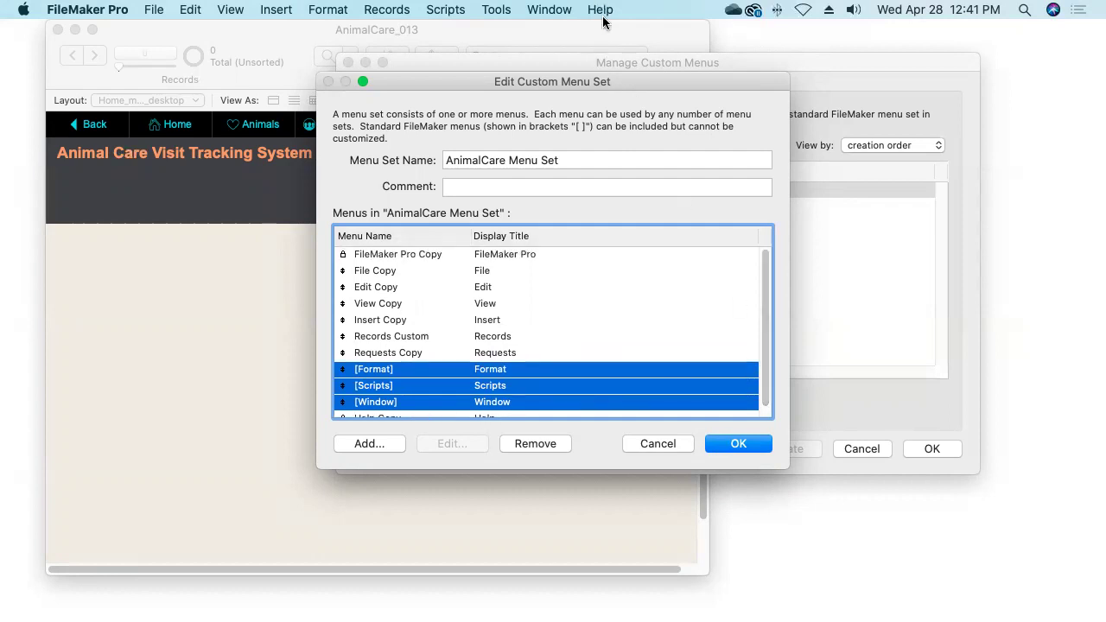
{"action": "left_click", "coordinate": [395, 371]}
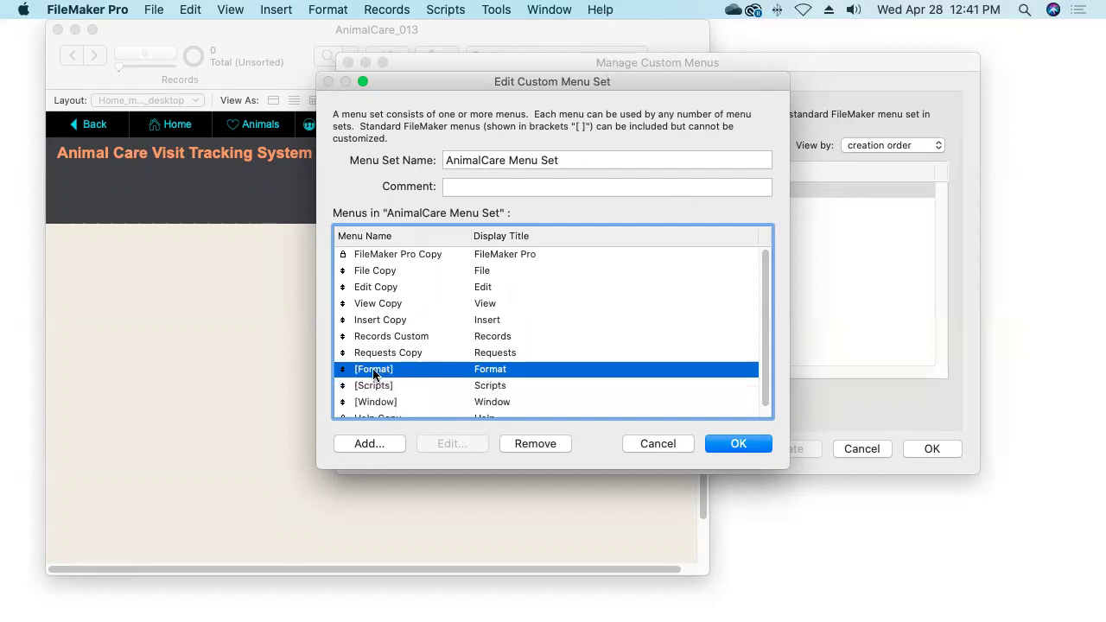
{"action": "left_click_drag", "start_coordinate": [374, 373], "coordinate": [383, 332]}
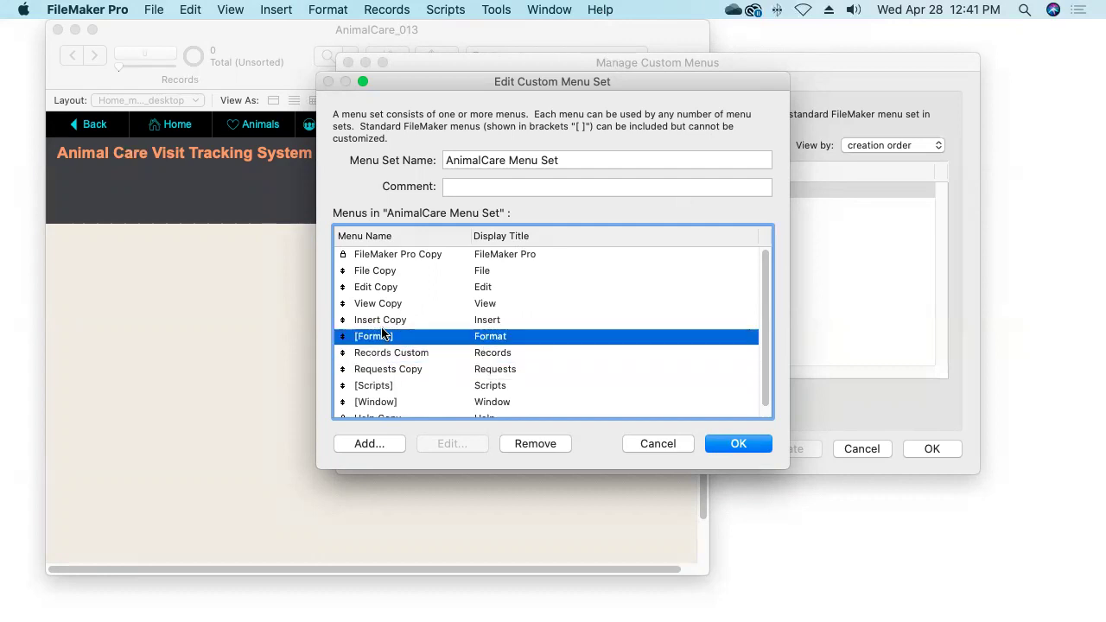
{"action": "left_click", "coordinate": [735, 444]}
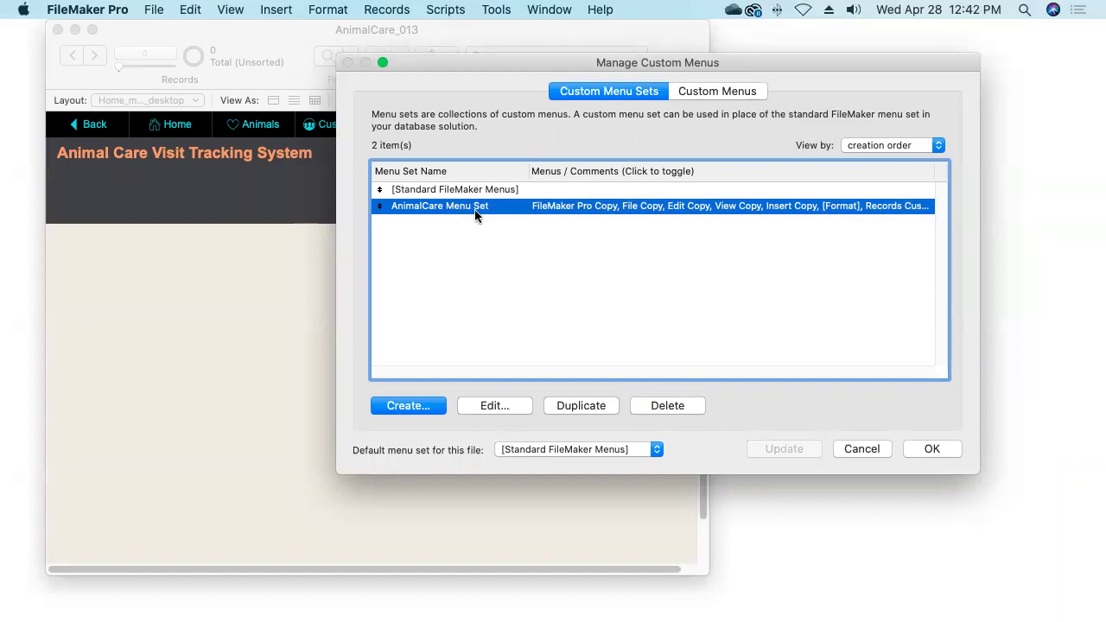
- Make AnimalCare Menu Set the default menu set for this file and save the custom menu changes
{"action": "left_click", "coordinate": [632, 449]}
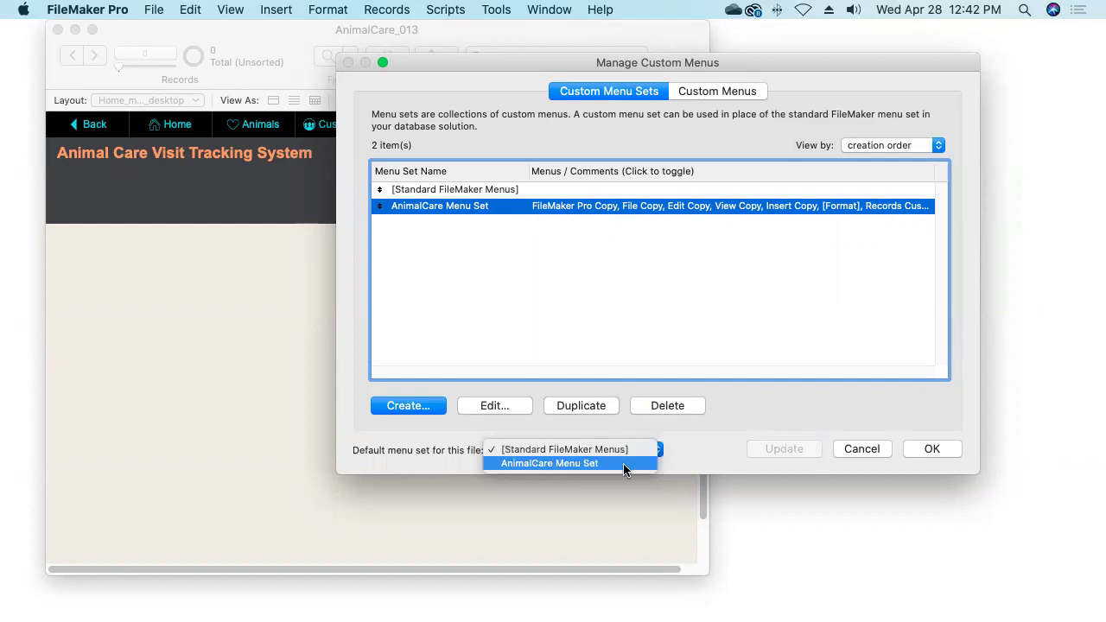
{"action": "left_click", "coordinate": [623, 464]}
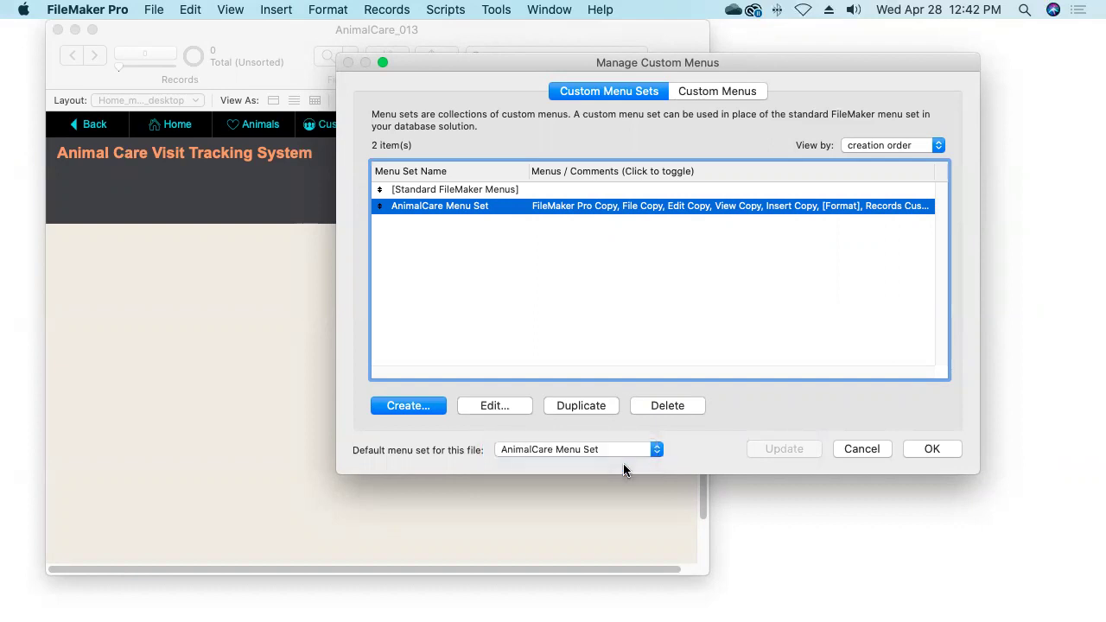
{"action": "left_click", "coordinate": [926, 446]}
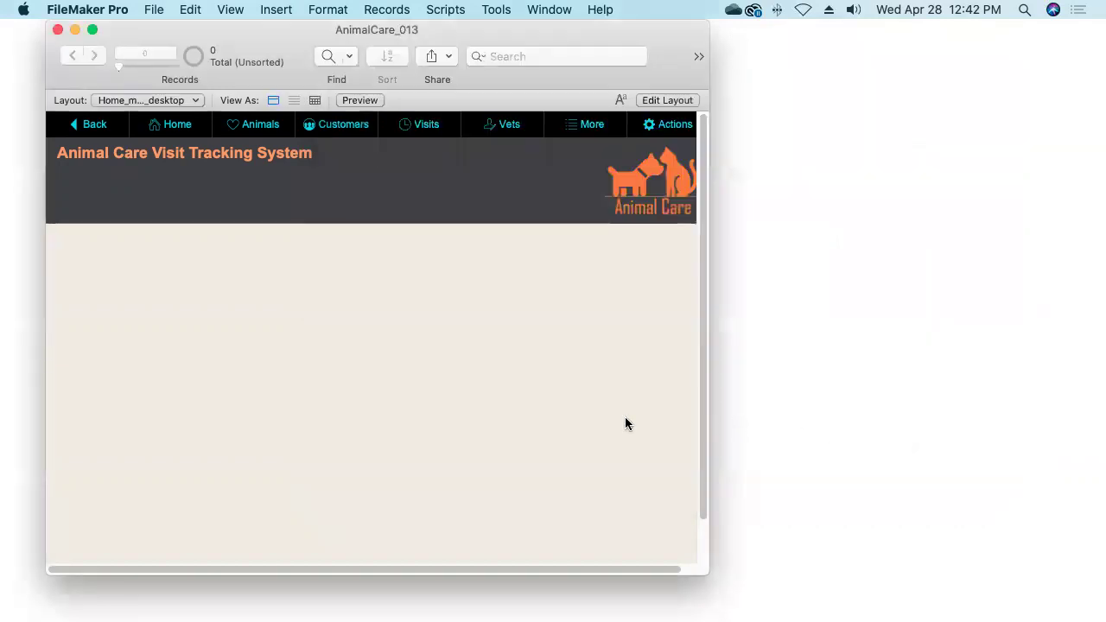
- Browse the Animals, Customers, Visits, Vets and Orders lists to compare the records menu's title on each layout
{"action": "left_click", "coordinate": [250, 126]}
{"action": "left_click", "coordinate": [332, 128]}
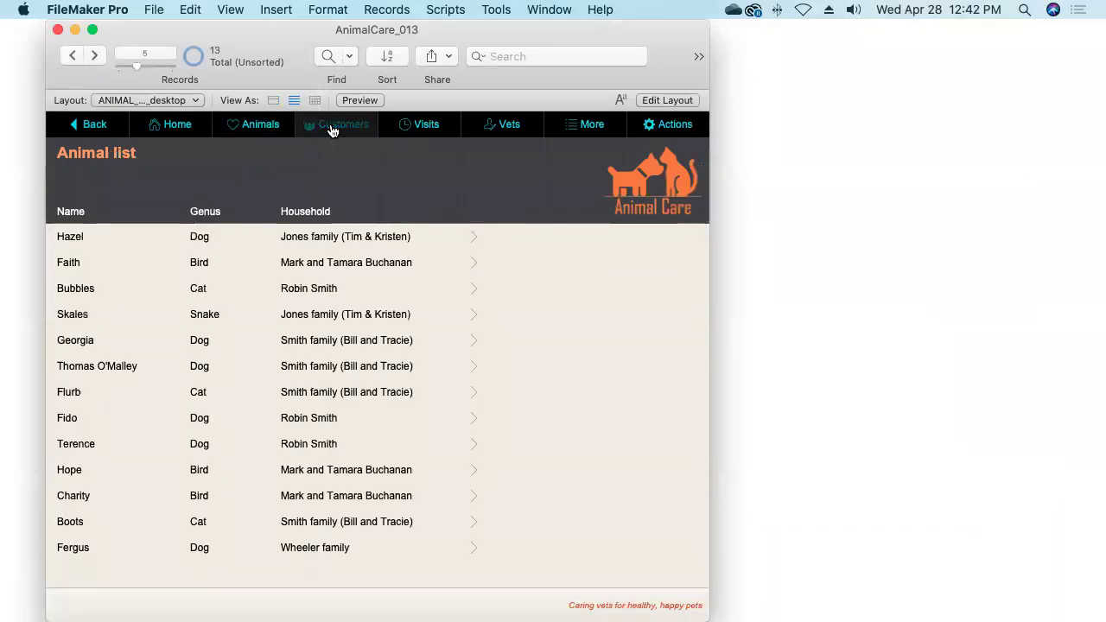
{"action": "left_click", "coordinate": [437, 126]}
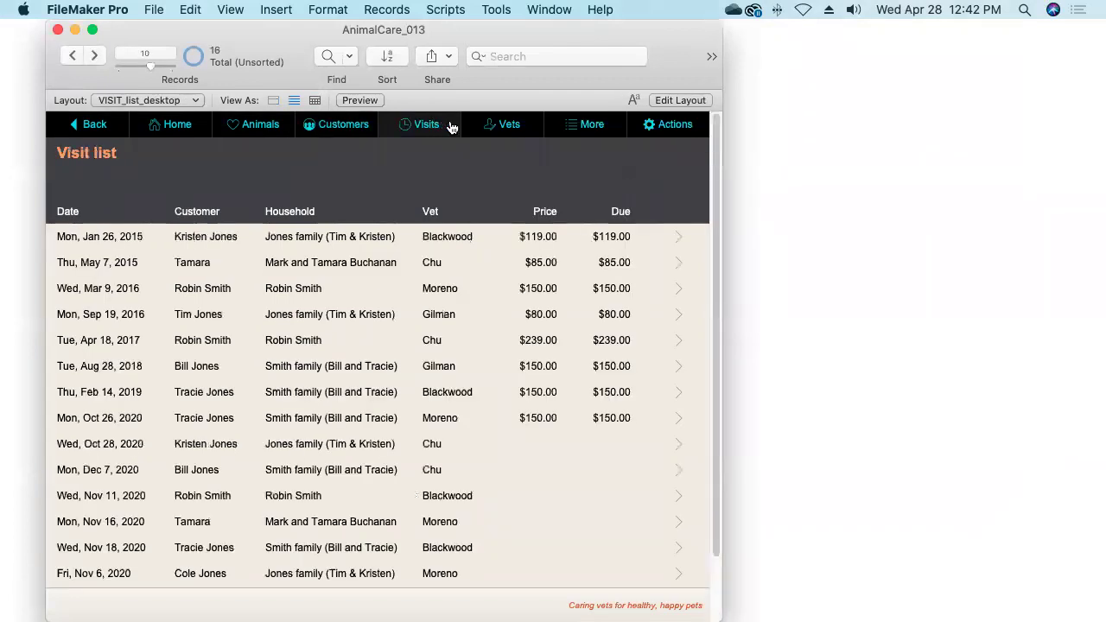
{"action": "left_click", "coordinate": [502, 129]}
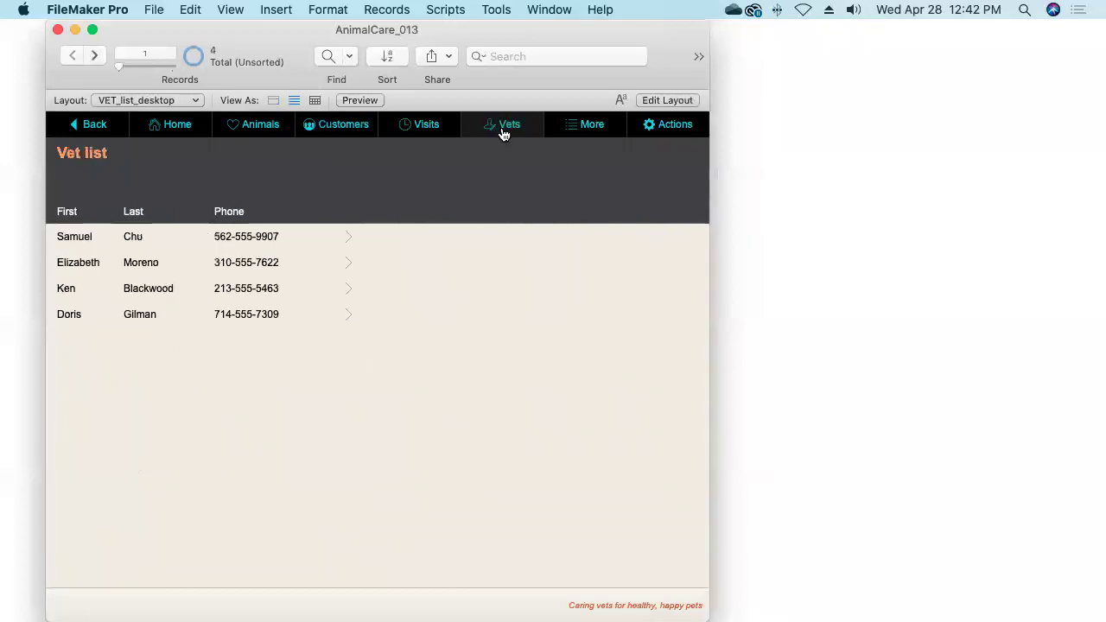
{"action": "left_click", "coordinate": [584, 129]}
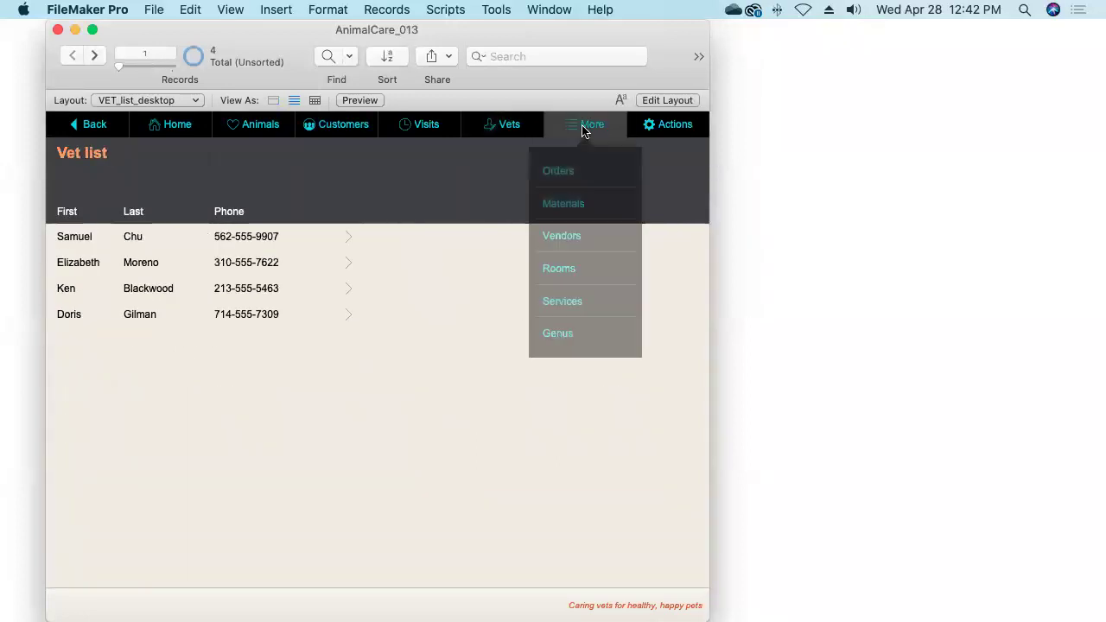
{"action": "left_click", "coordinate": [569, 176]}
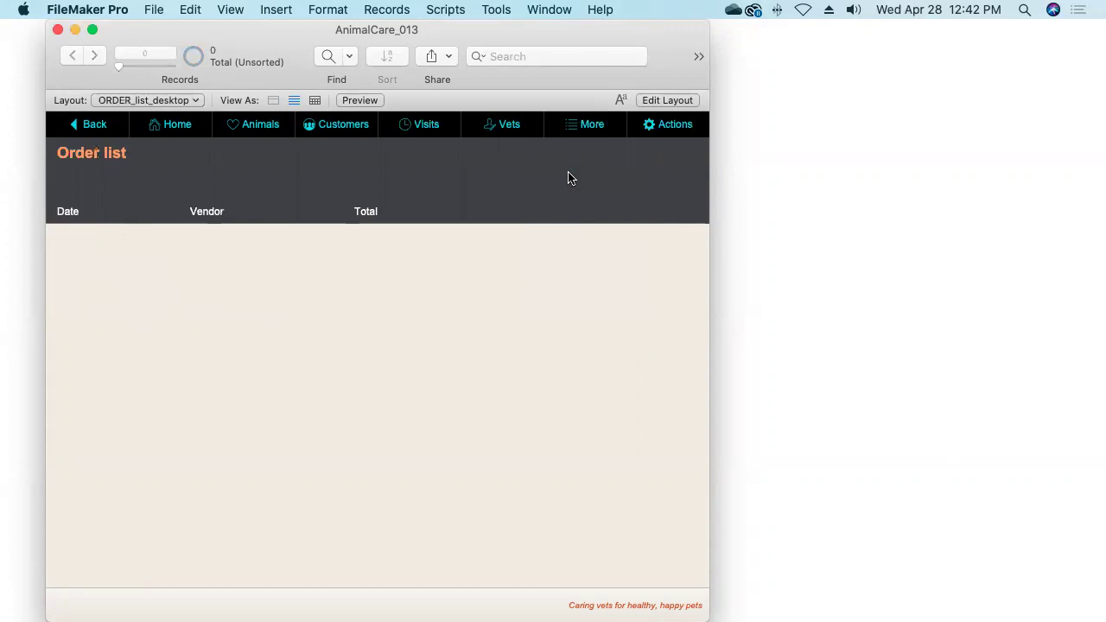
- Return to the Animal list and open the Records Custom menu for editing in the custom menu manager
{"action": "left_click", "coordinate": [251, 127]}
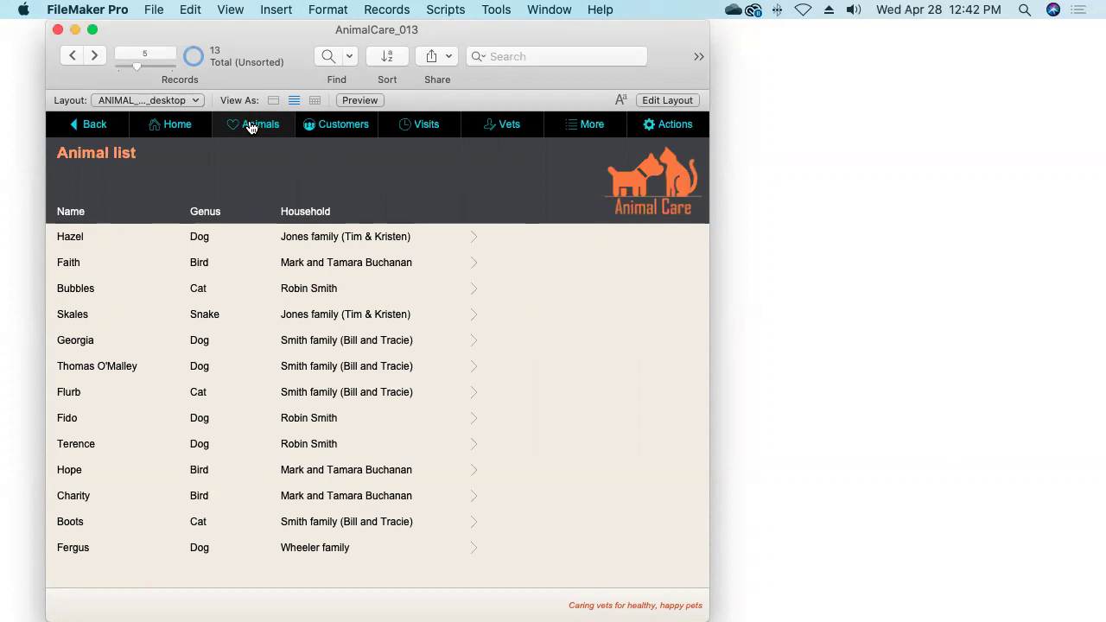
{"action": "left_click", "coordinate": [499, 12]}
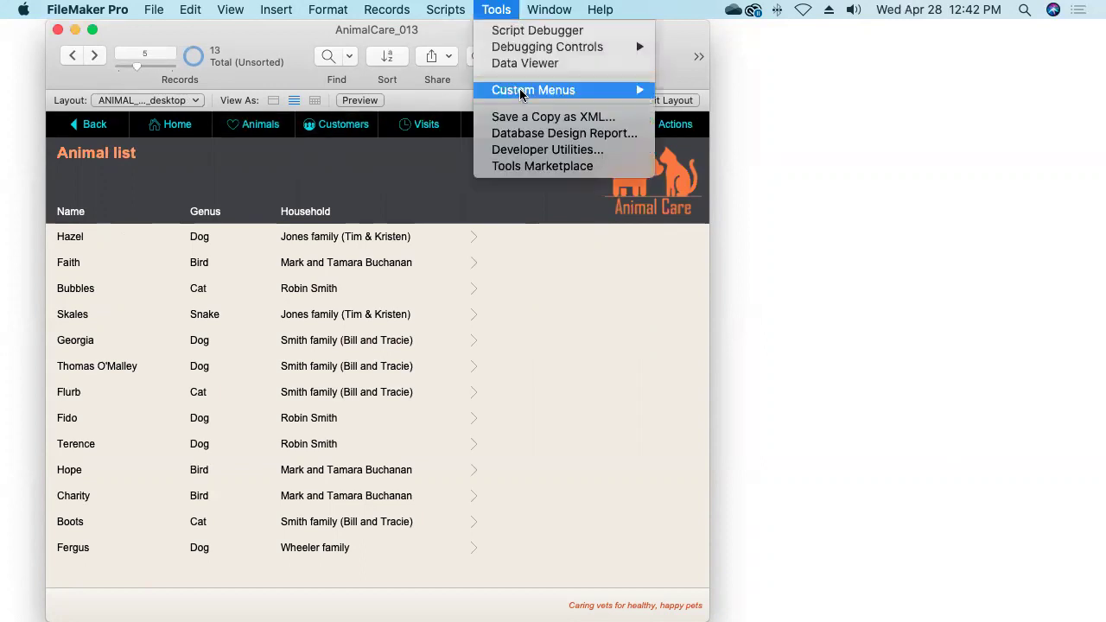
{"action": "mouse_move", "coordinate": [614, 91]}
{"action": "left_click", "coordinate": [714, 133]}
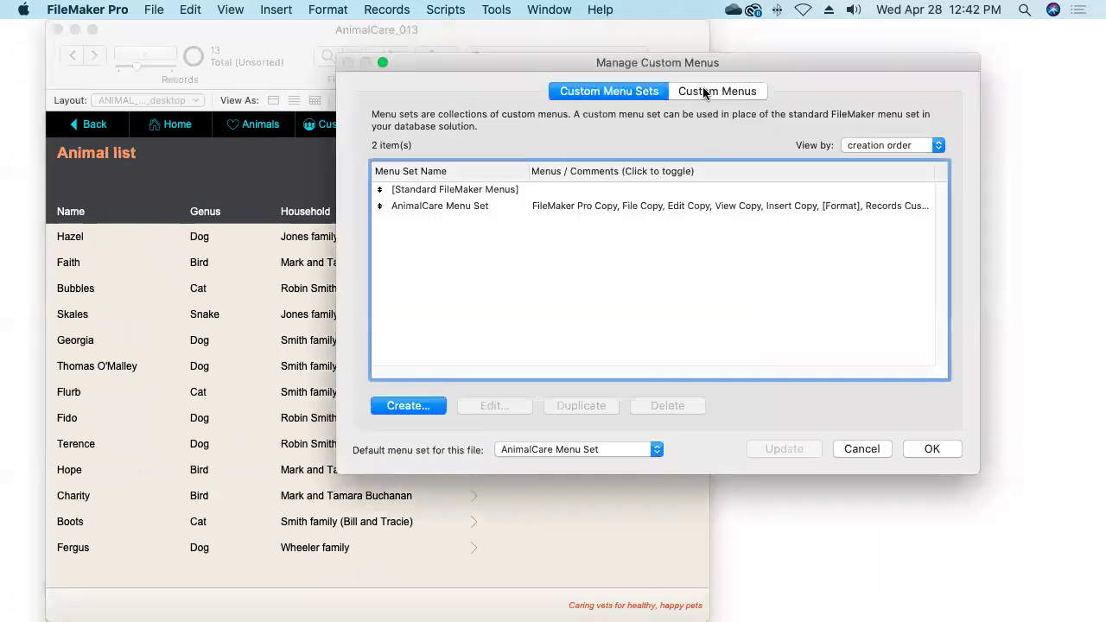
{"action": "left_click", "coordinate": [705, 92]}
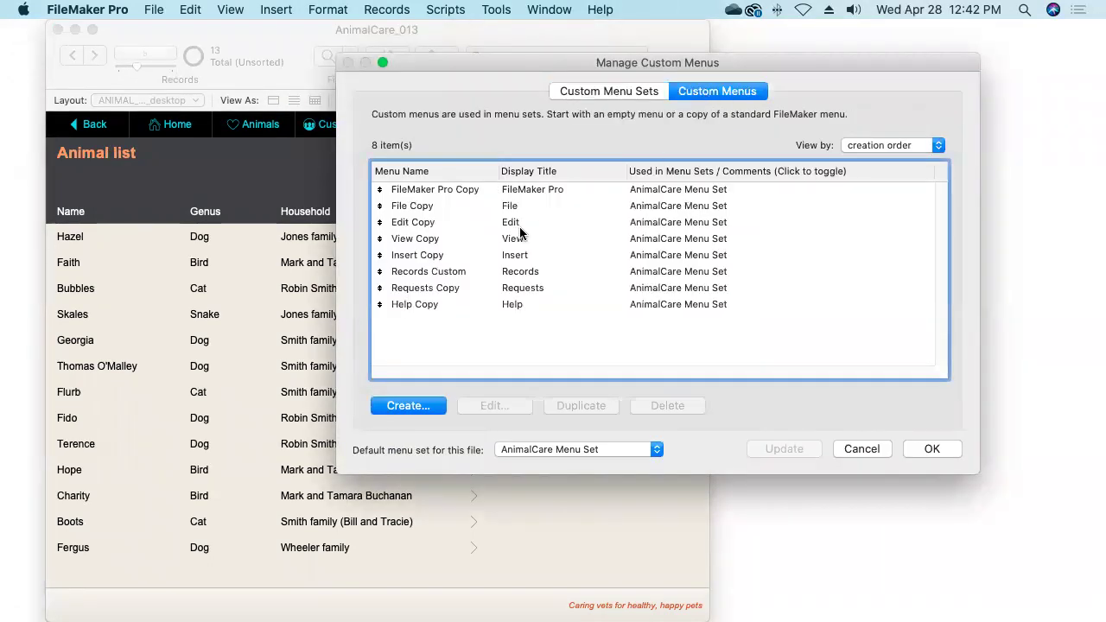
{"action": "left_click", "coordinate": [457, 276]}
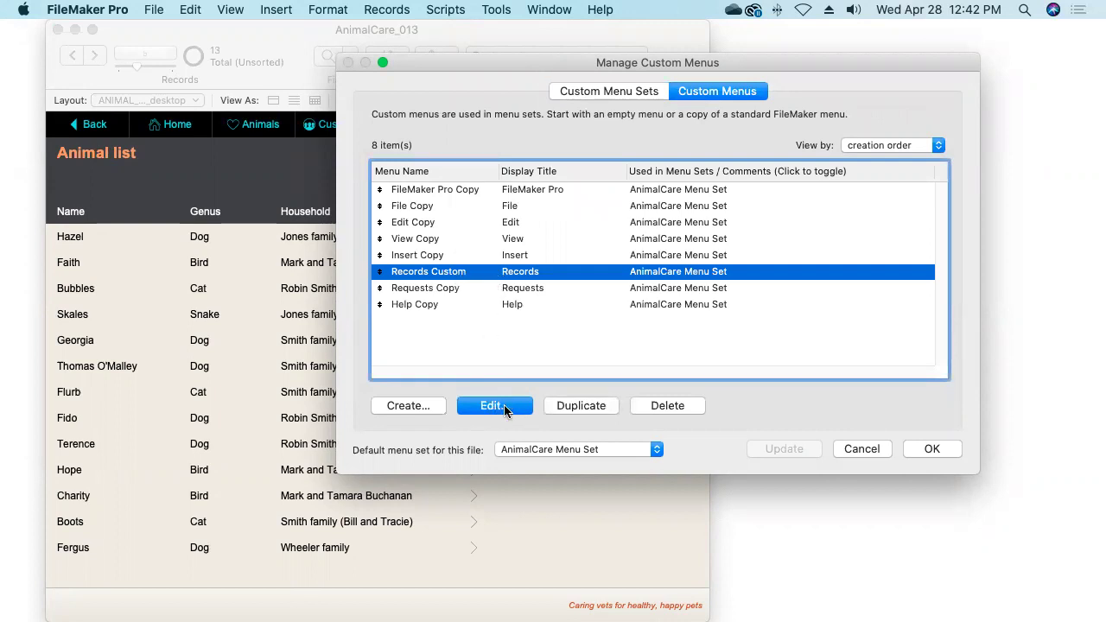
{"action": "left_click", "coordinate": [505, 410]}
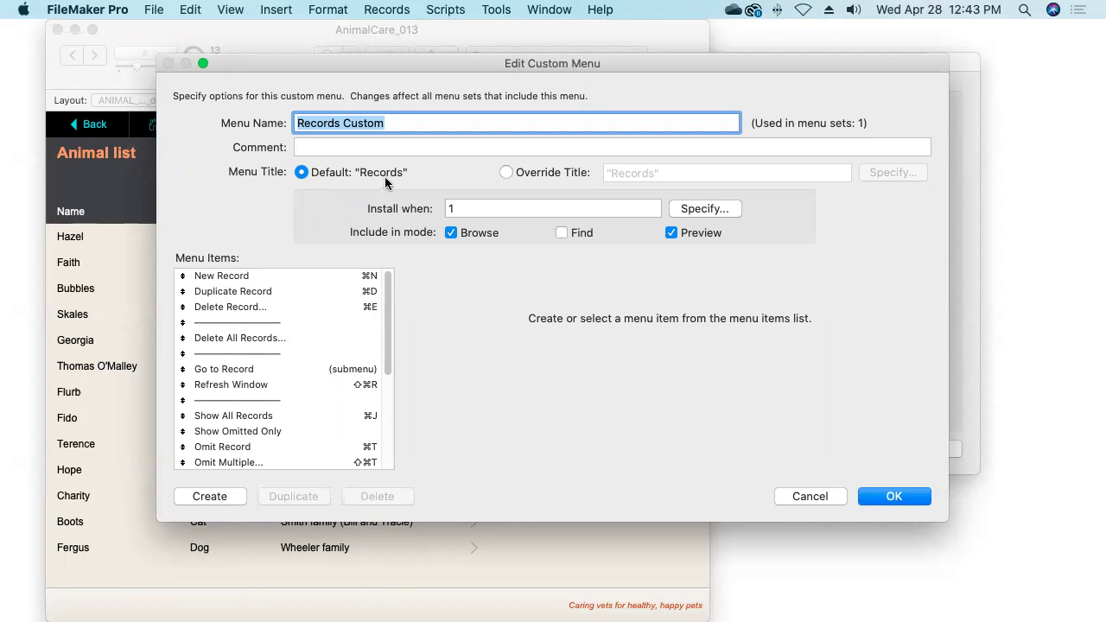
- Override the Records Custom menu's title with the calculation Get ( LayoutTableName )
{"action": "left_click", "coordinate": [507, 173]}
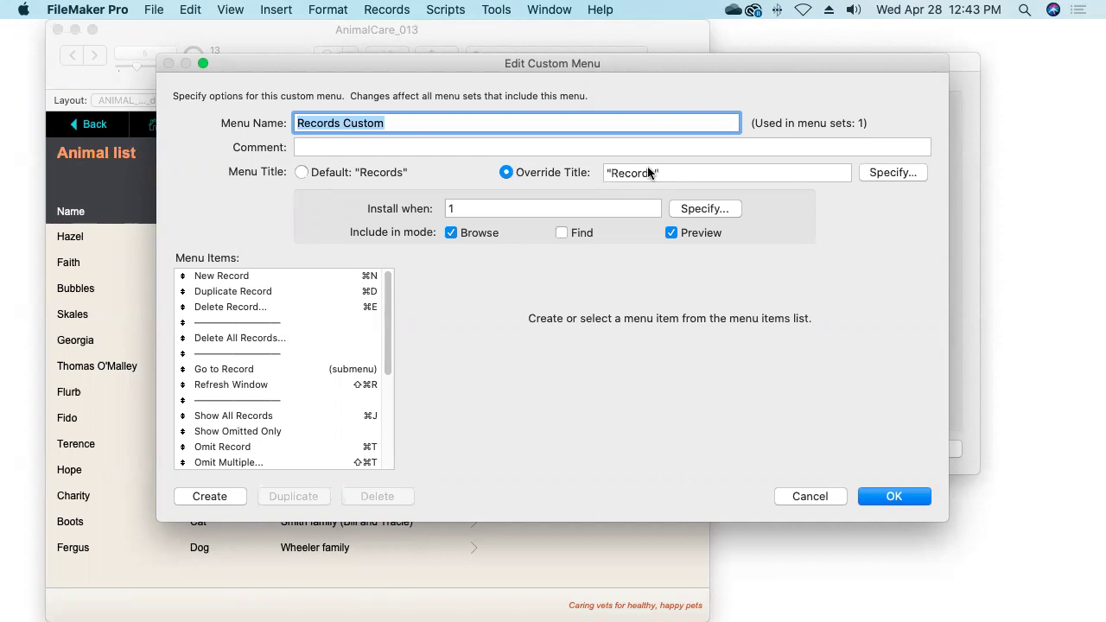
{"action": "left_click", "coordinate": [896, 174]}
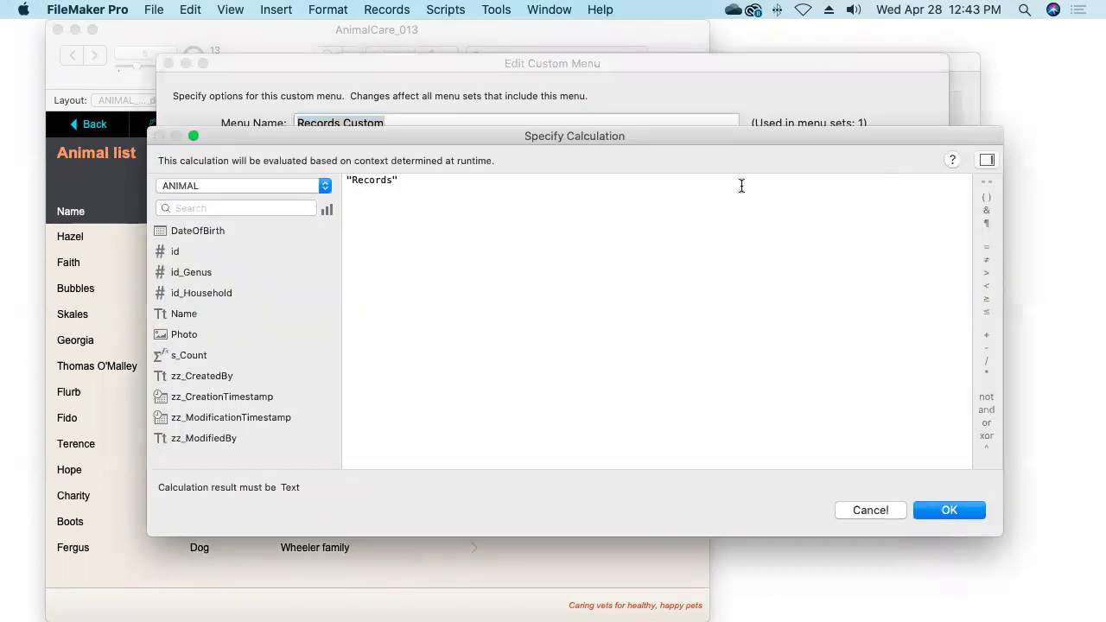
{"action": "left_click_drag", "start_coordinate": [400, 180], "coordinate": [342, 178]}
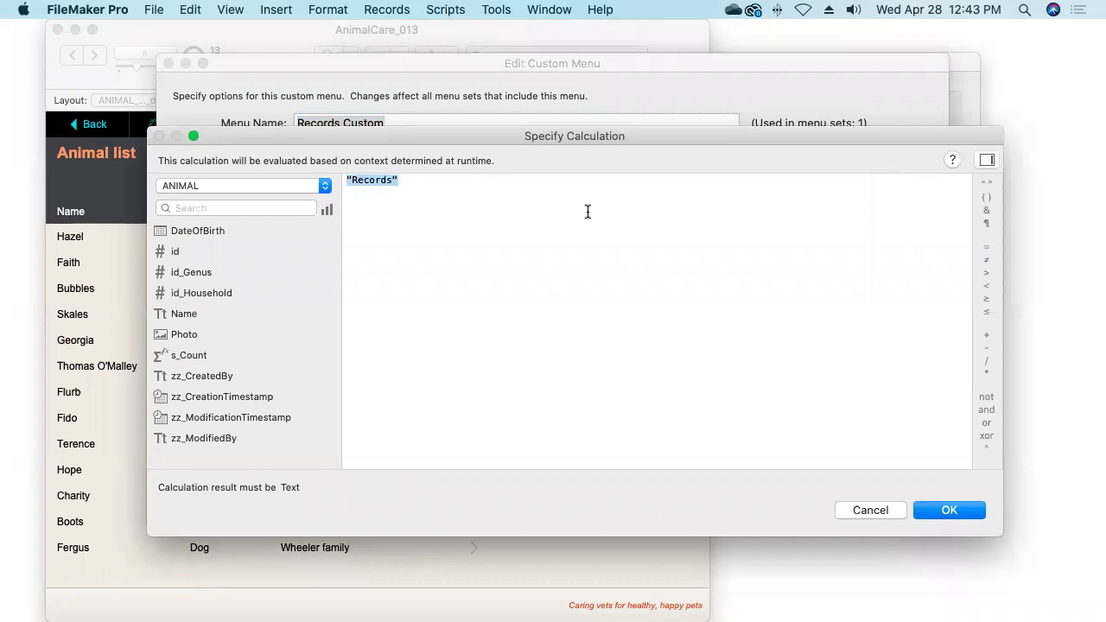
{"action": "type", "text": "get"}
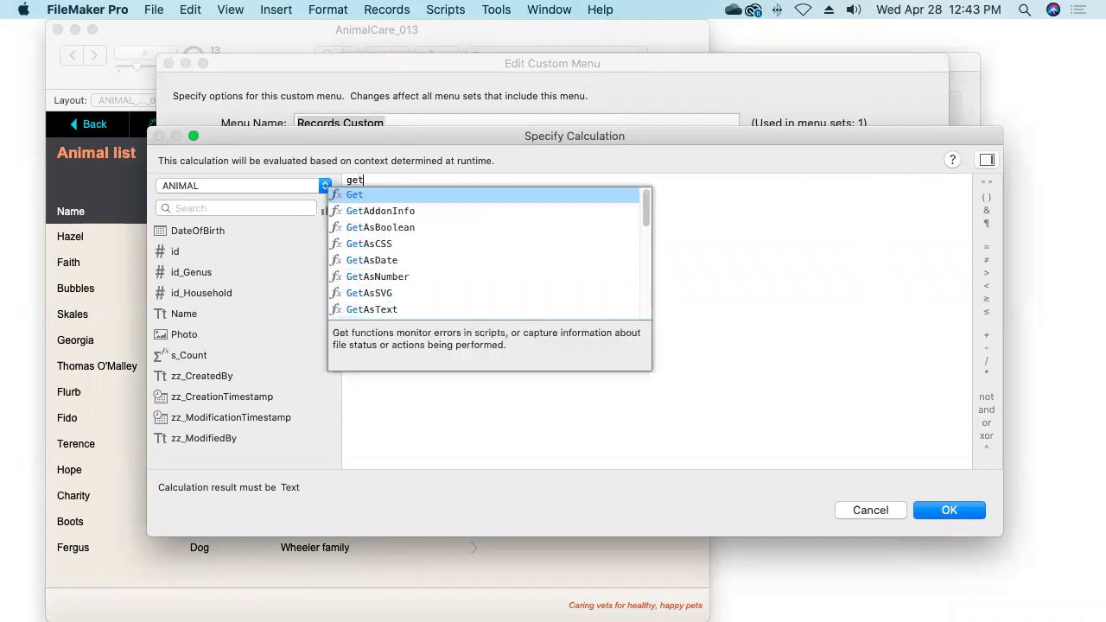
{"action": "key", "text": "Return"}
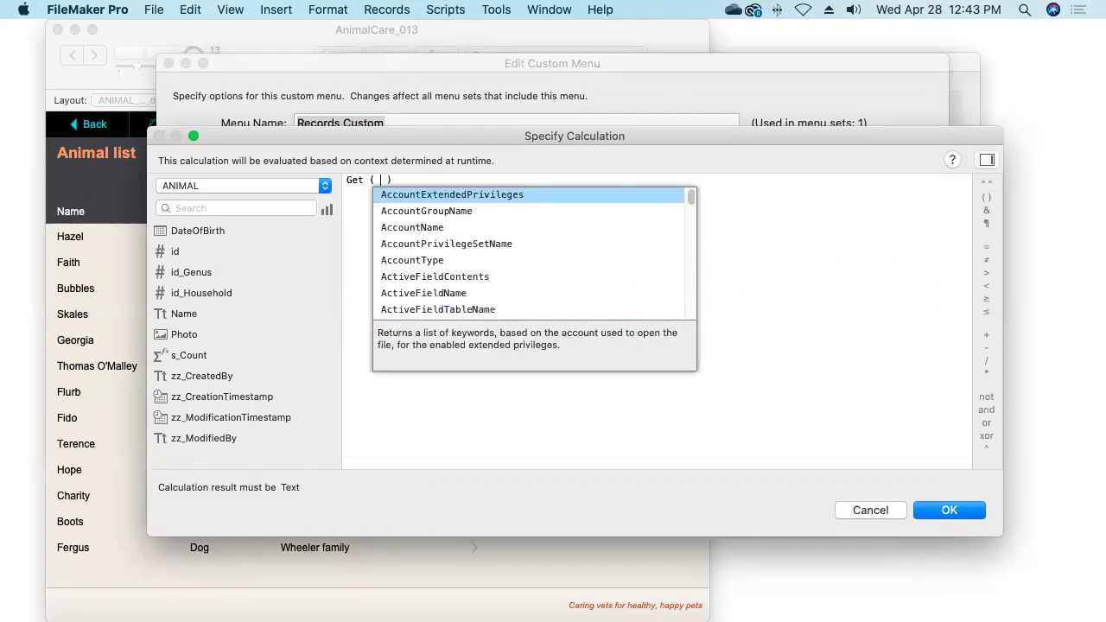
{"action": "type", "text": "layoutt"}
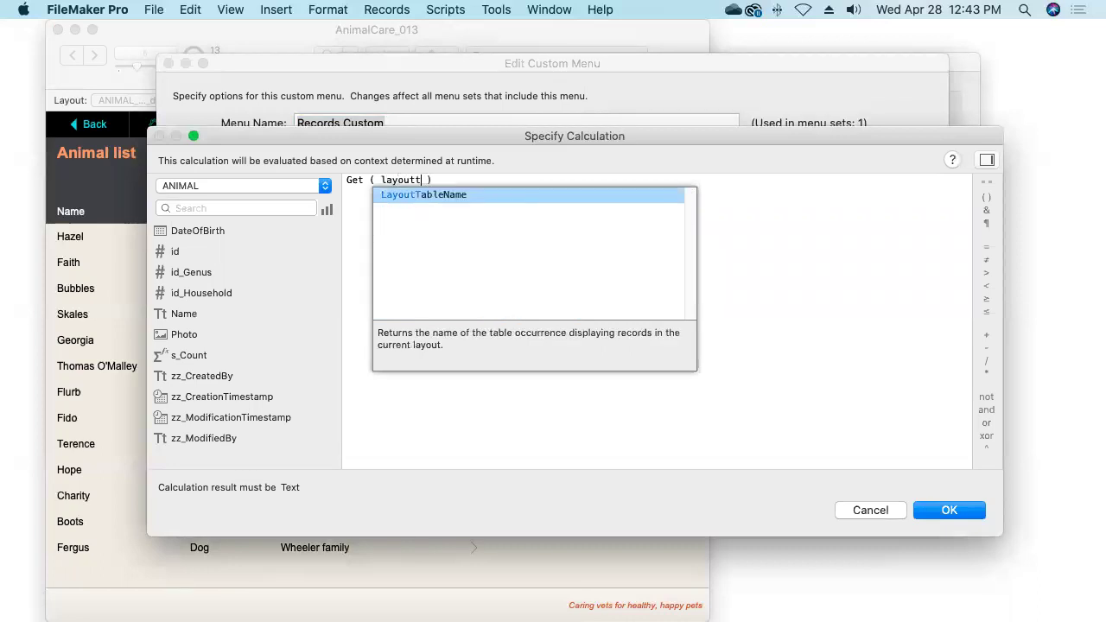
{"action": "key", "text": "Return"}
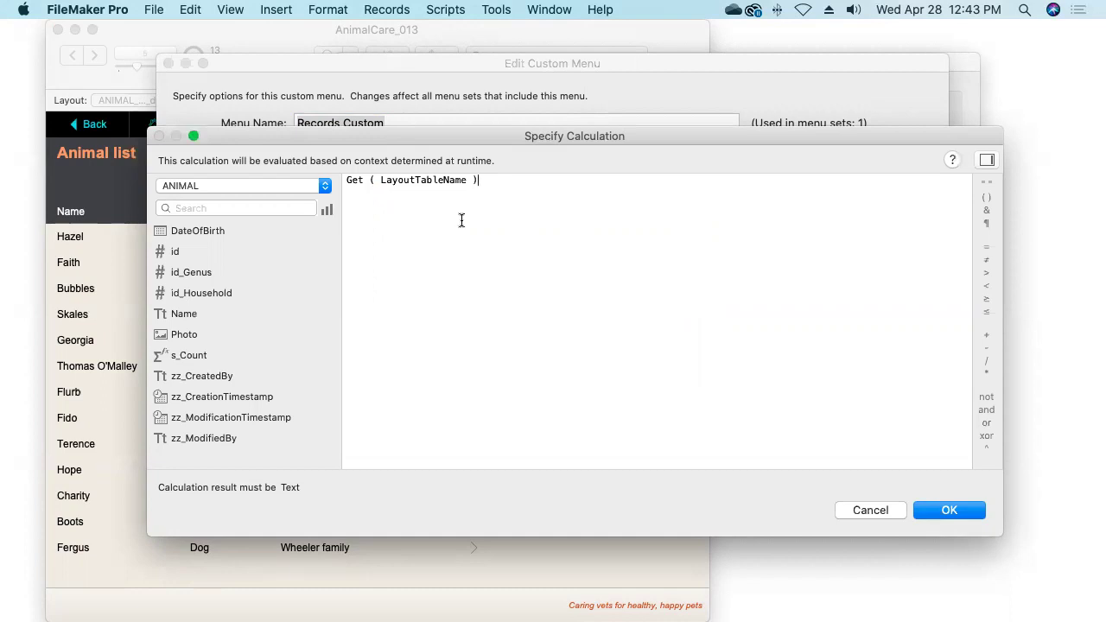
- Extend the title calculation to Proper ( Get ( LayoutTableName ) ) & "s" and save the custom menu changes
{"action": "left_click", "coordinate": [348, 181]}
{"action": "type", "text": "P"}
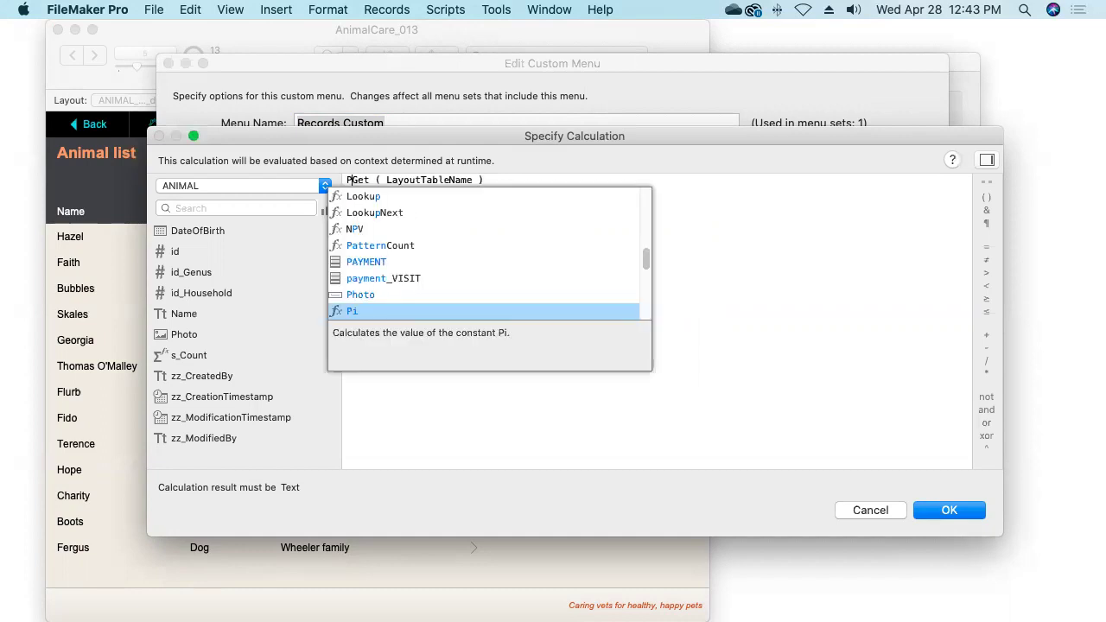
{"action": "type", "text": "rp"}
{"action": "key", "text": "BackSpace"}
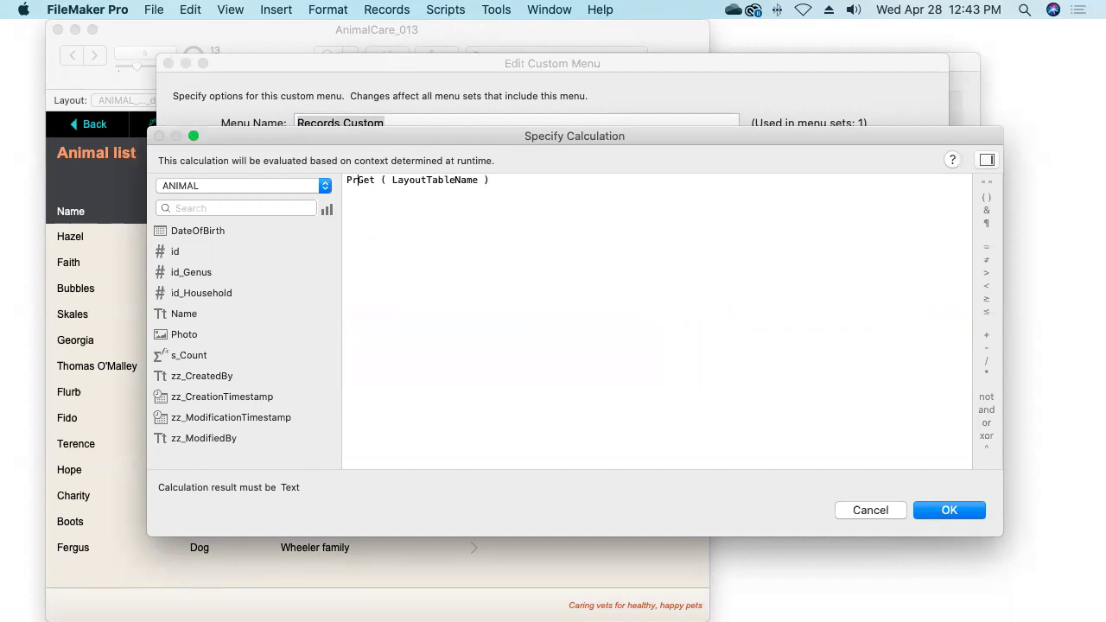
{"action": "type", "text": "oper ("}
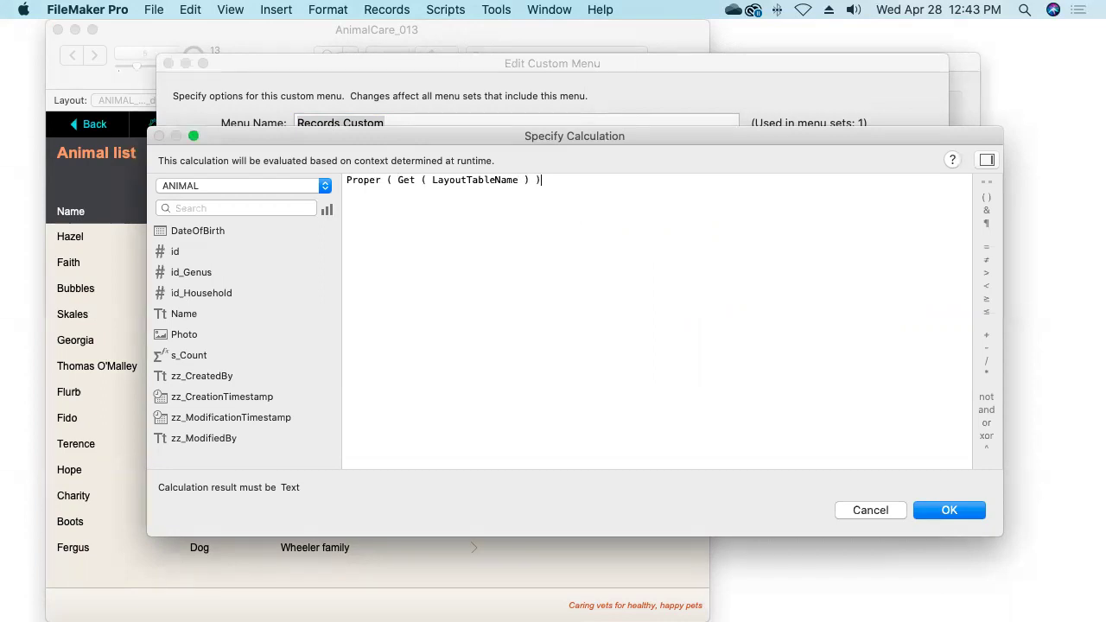
{"action": "type", "text": "& \"s\""}
{"action": "left_click", "coordinate": [952, 511]}
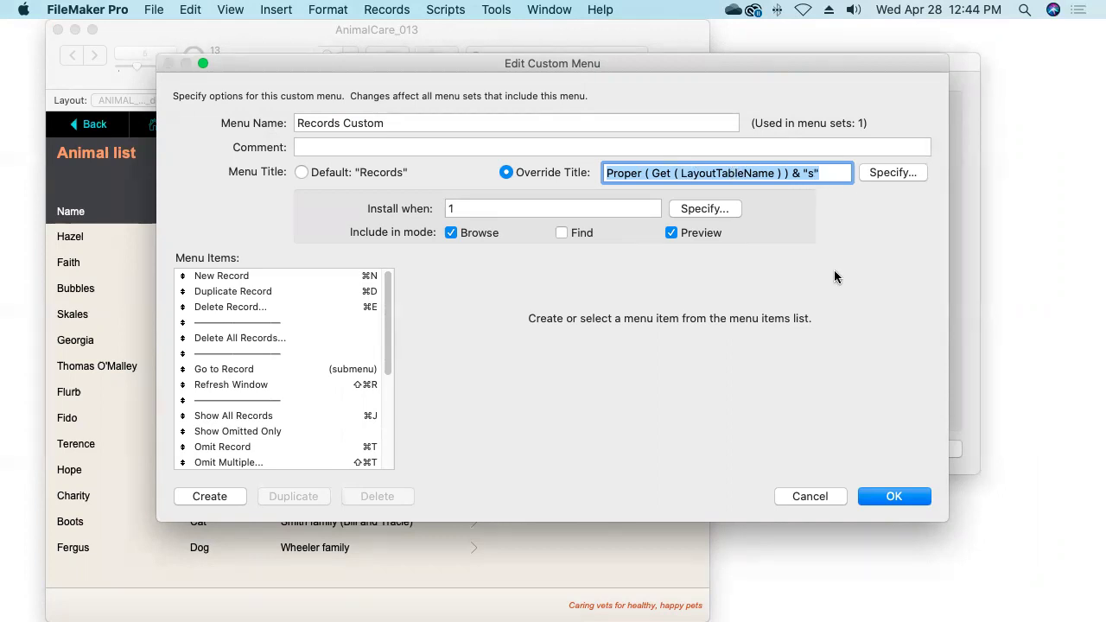
{"action": "left_click", "coordinate": [907, 496]}
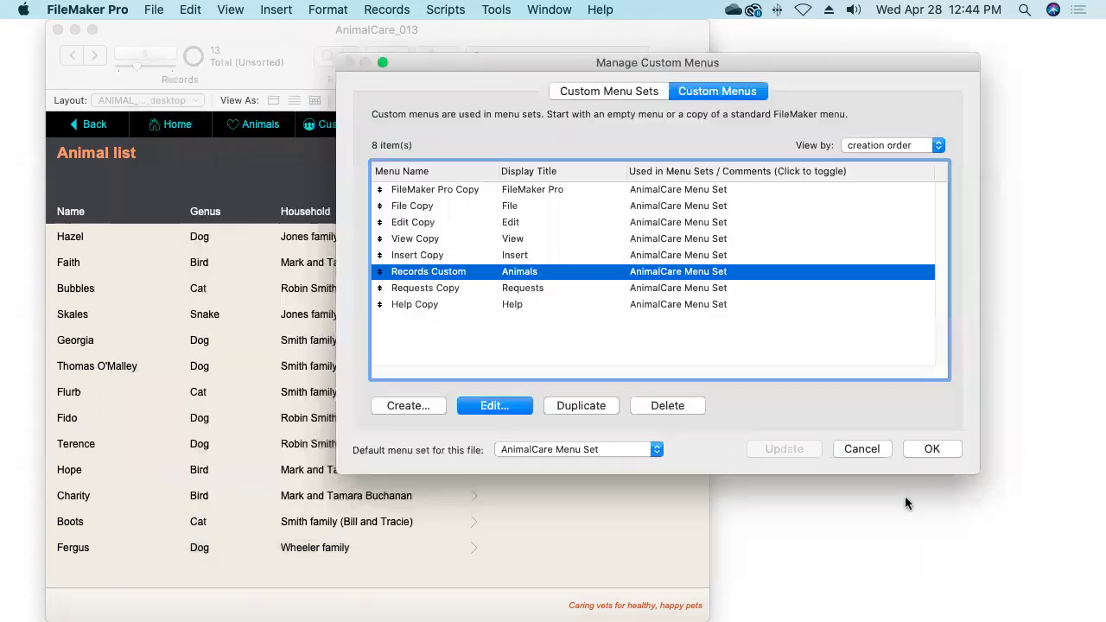
{"action": "left_click", "coordinate": [926, 446]}
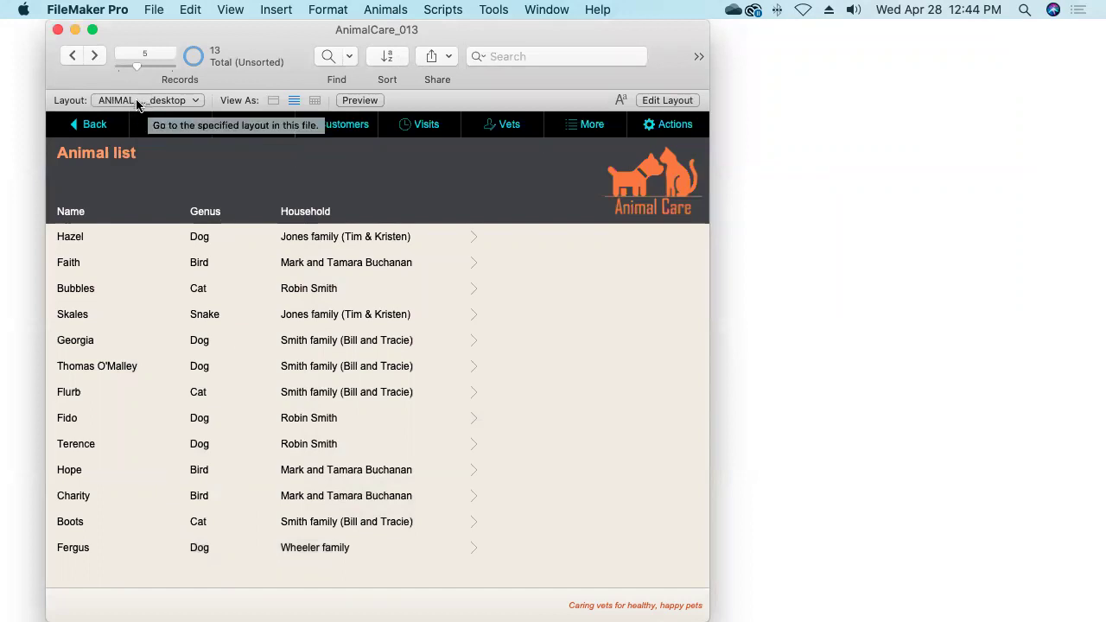
- Check the records menu's title on the Animals, Customers and Visits lists
{"action": "left_click", "coordinate": [387, 9]}
{"action": "left_click", "coordinate": [386, 9]}
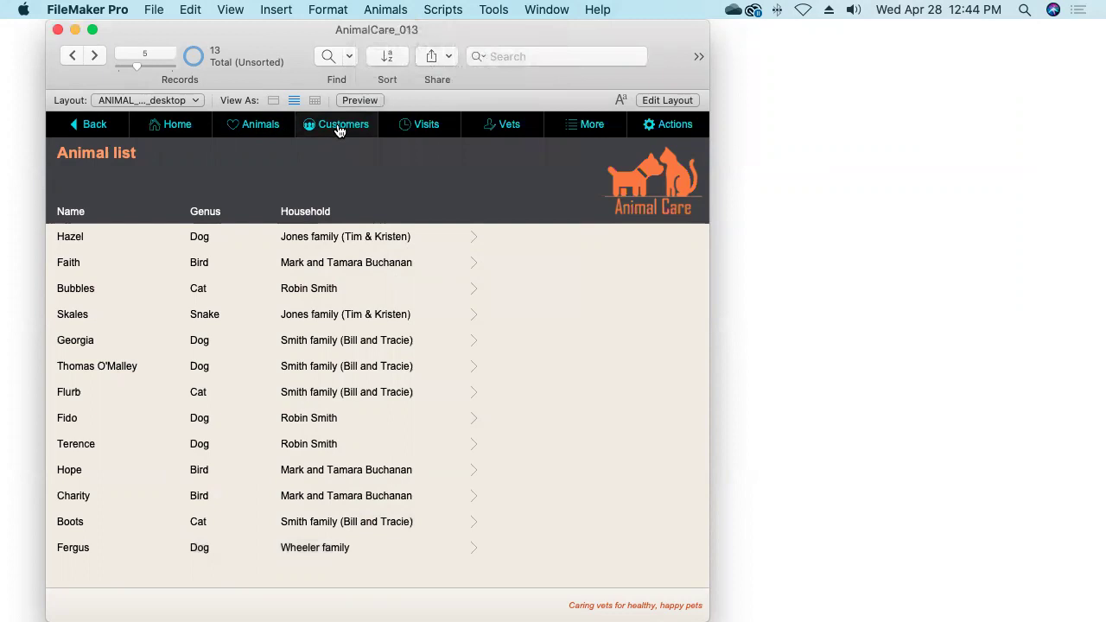
{"action": "left_click", "coordinate": [340, 126]}
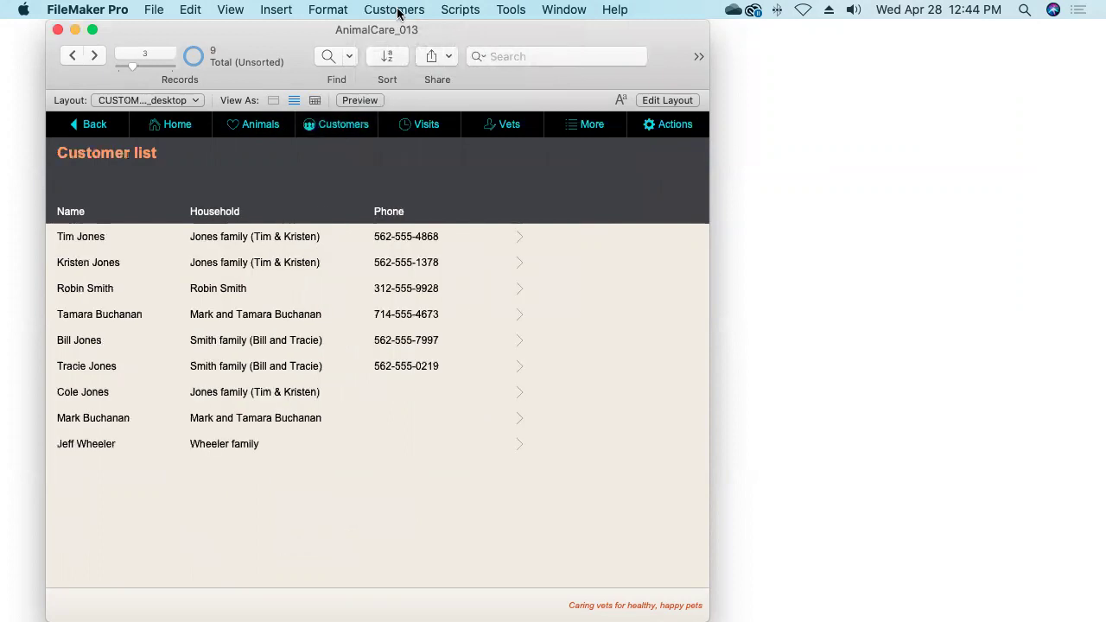
{"action": "left_click", "coordinate": [396, 10]}
{"action": "left_click", "coordinate": [403, 15]}
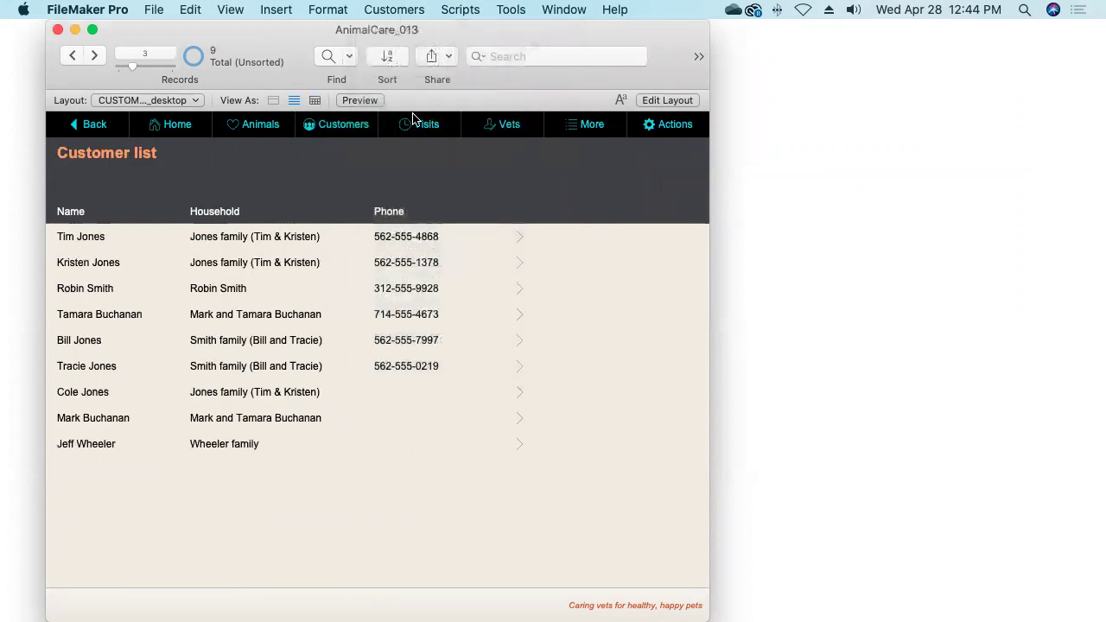
{"action": "left_click", "coordinate": [420, 124]}
{"action": "left_click", "coordinate": [383, 11]}
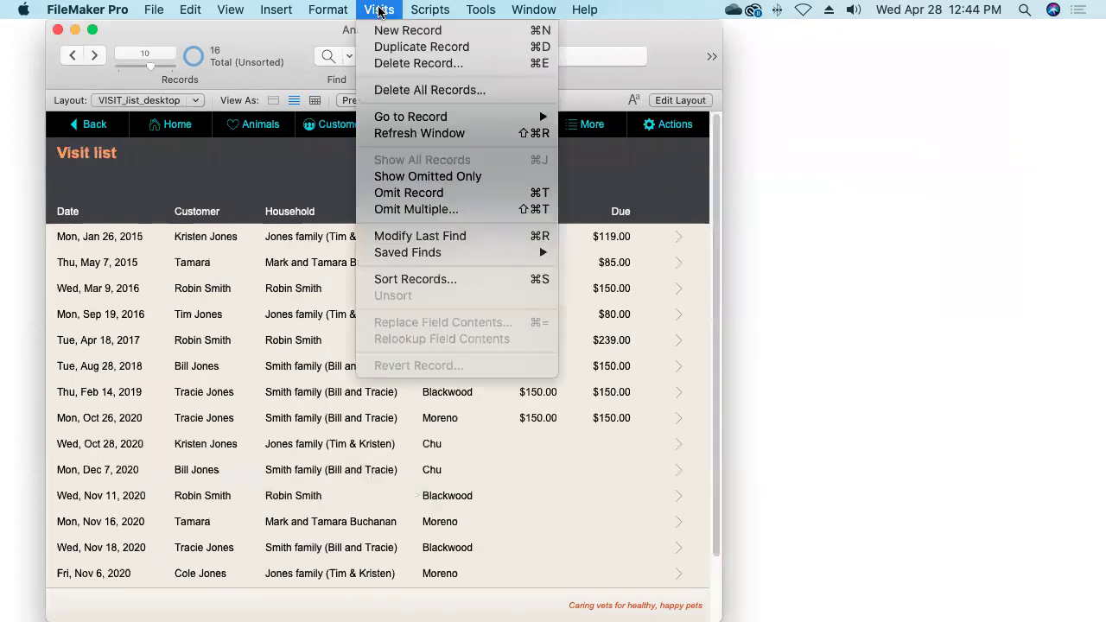
- Check the records menu's title on the Vendors list and review the menu's item names on the Animals list
{"action": "left_click", "coordinate": [590, 131]}
{"action": "left_click", "coordinate": [589, 134]}
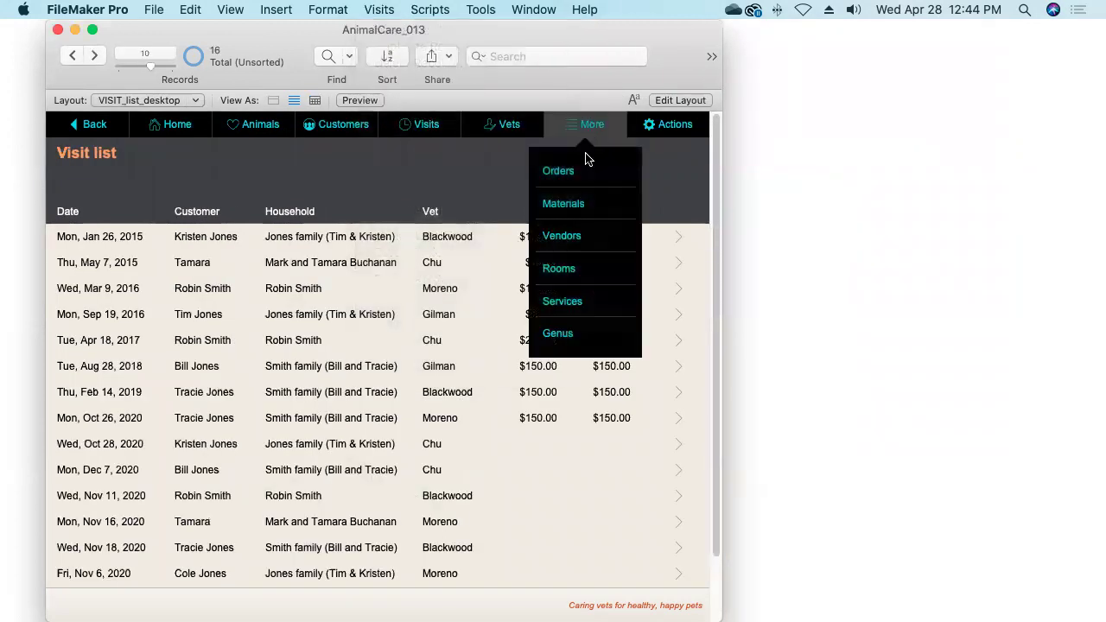
{"action": "left_click", "coordinate": [541, 237]}
{"action": "left_click", "coordinate": [389, 11]}
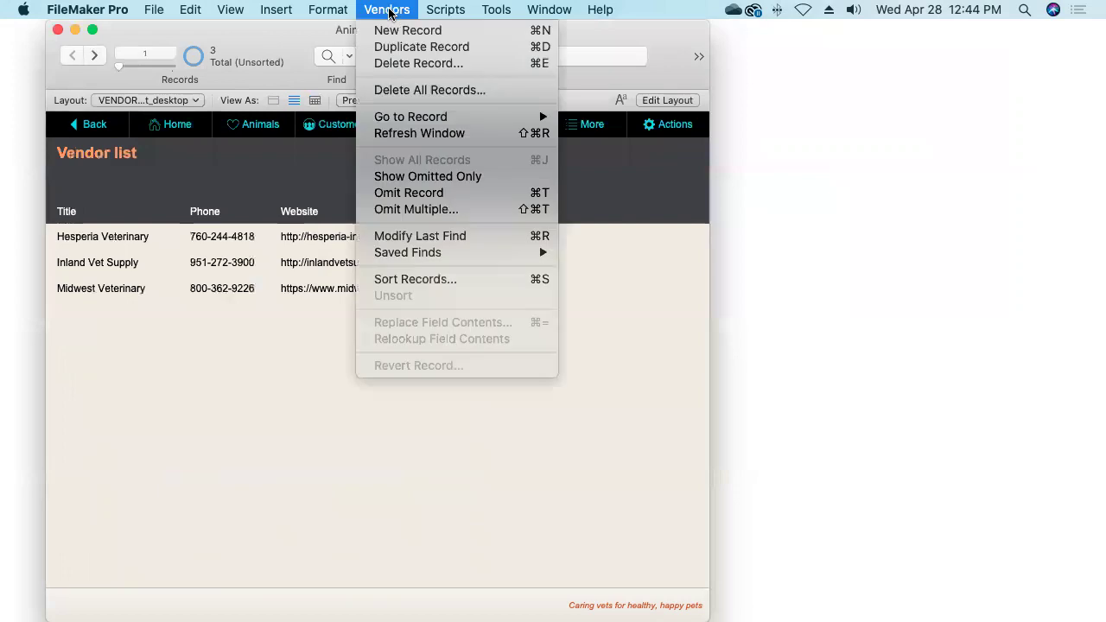
{"action": "left_click", "coordinate": [390, 11]}
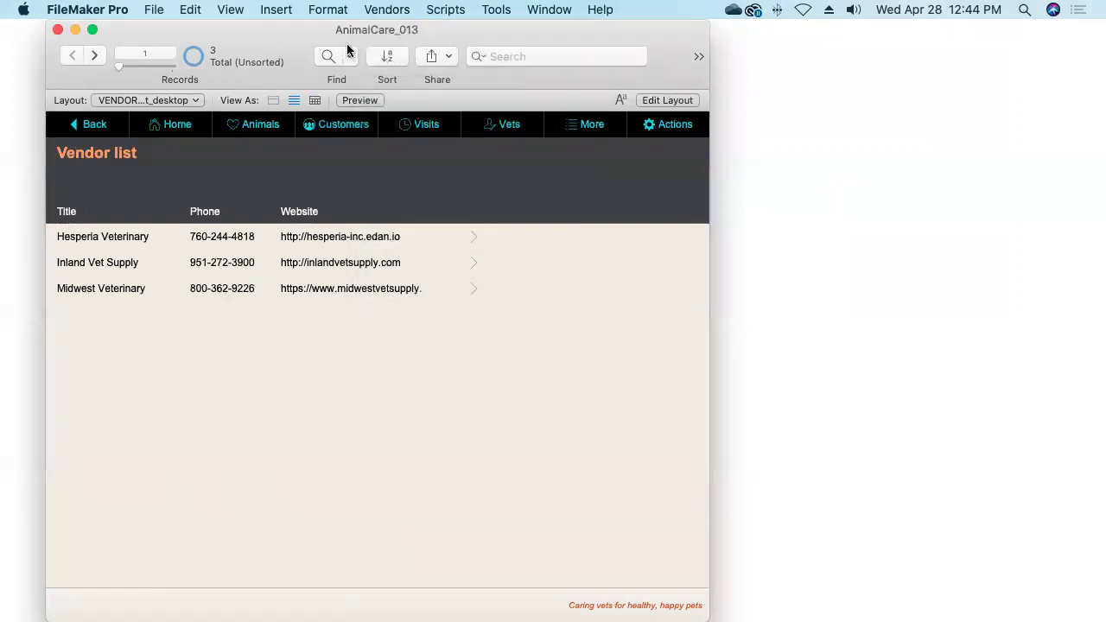
{"action": "left_click", "coordinate": [263, 124]}
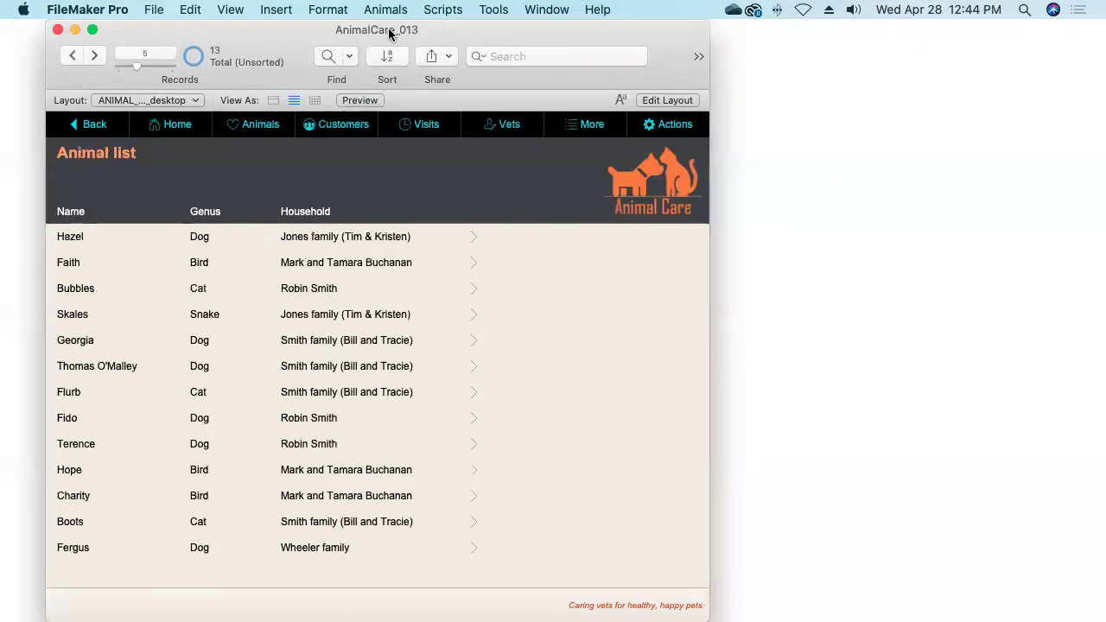
{"action": "left_click", "coordinate": [387, 11]}
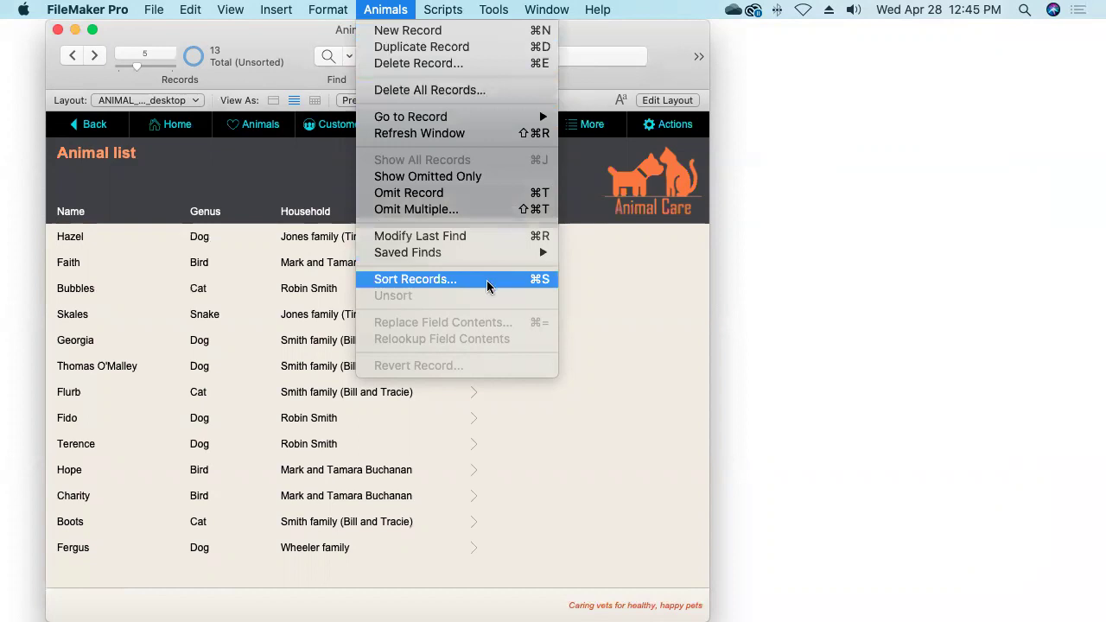
- Open the Records Custom menu for editing in the custom menu manager
{"action": "mouse_move", "coordinate": [490, 9]}
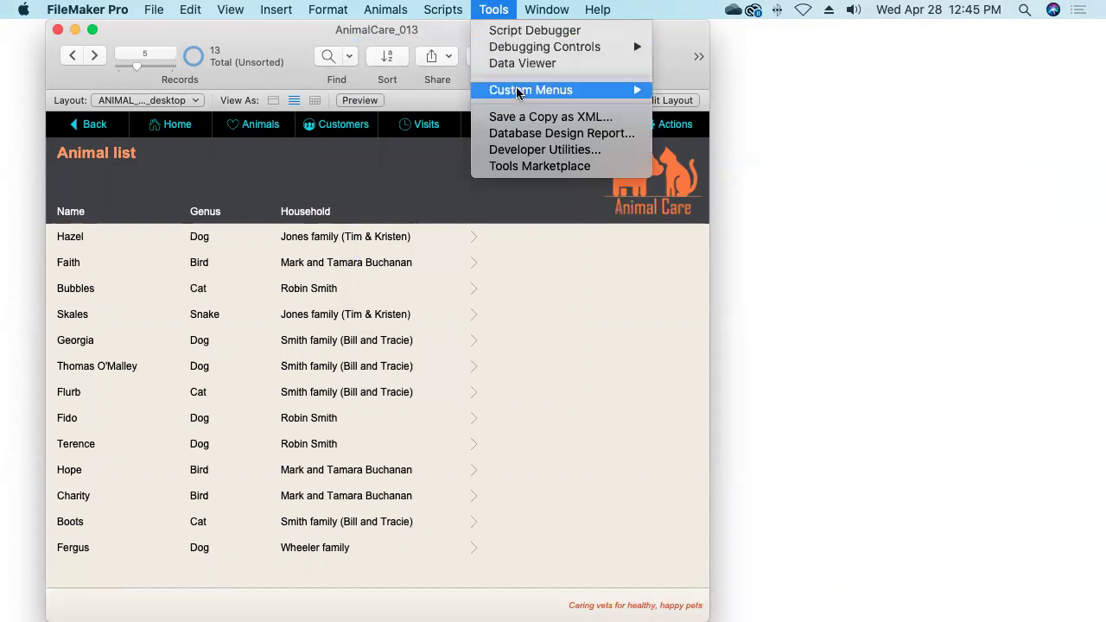
{"action": "mouse_move", "coordinate": [605, 96]}
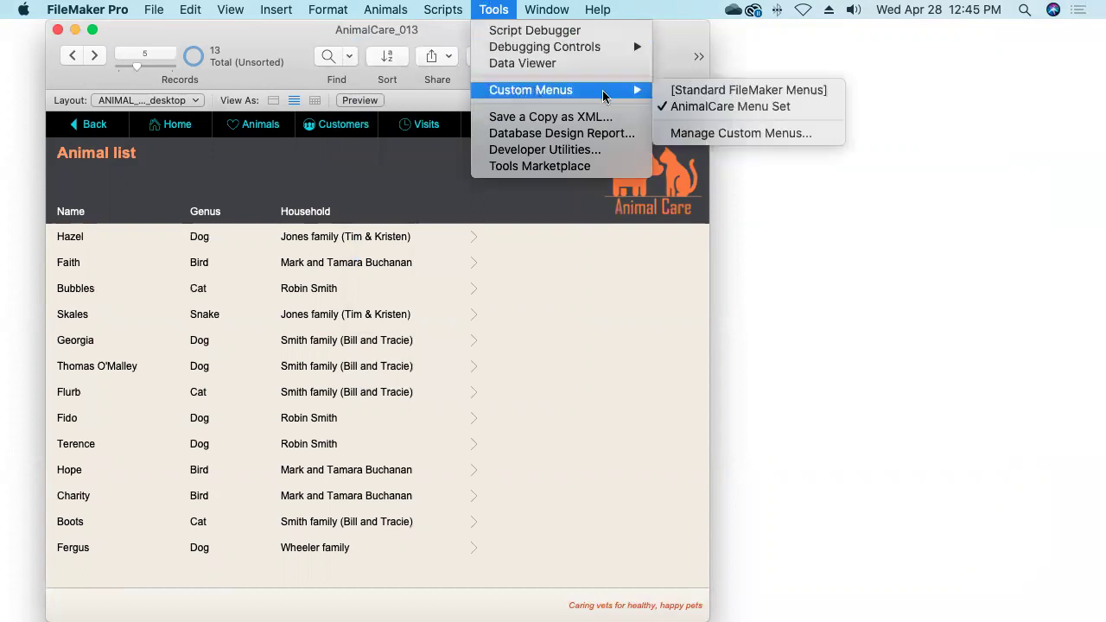
{"action": "left_click", "coordinate": [696, 135]}
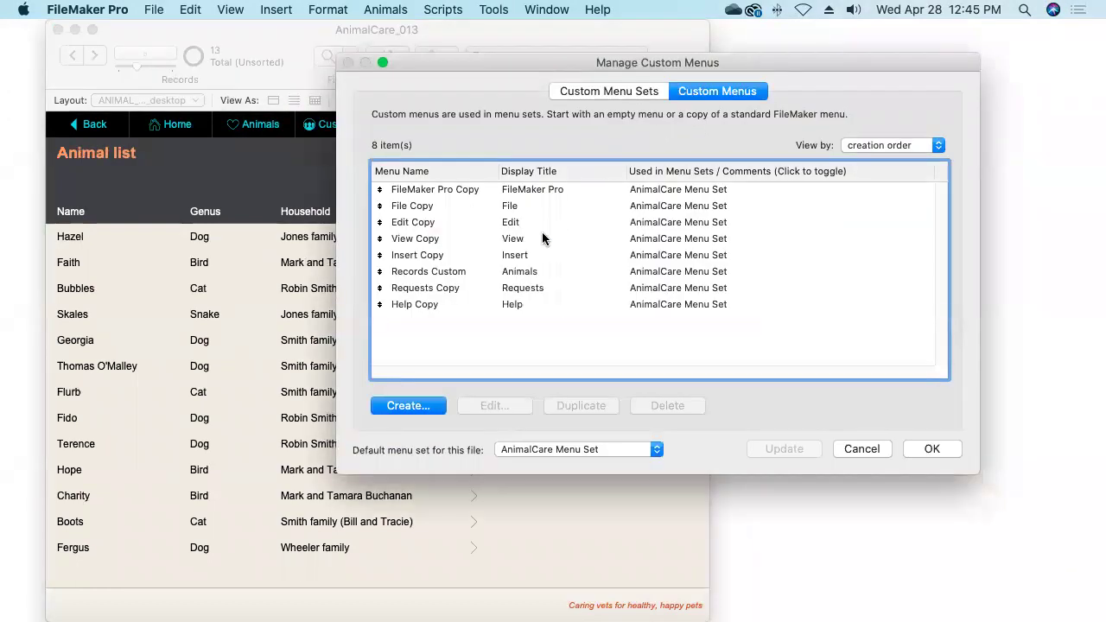
{"action": "left_click", "coordinate": [523, 276]}
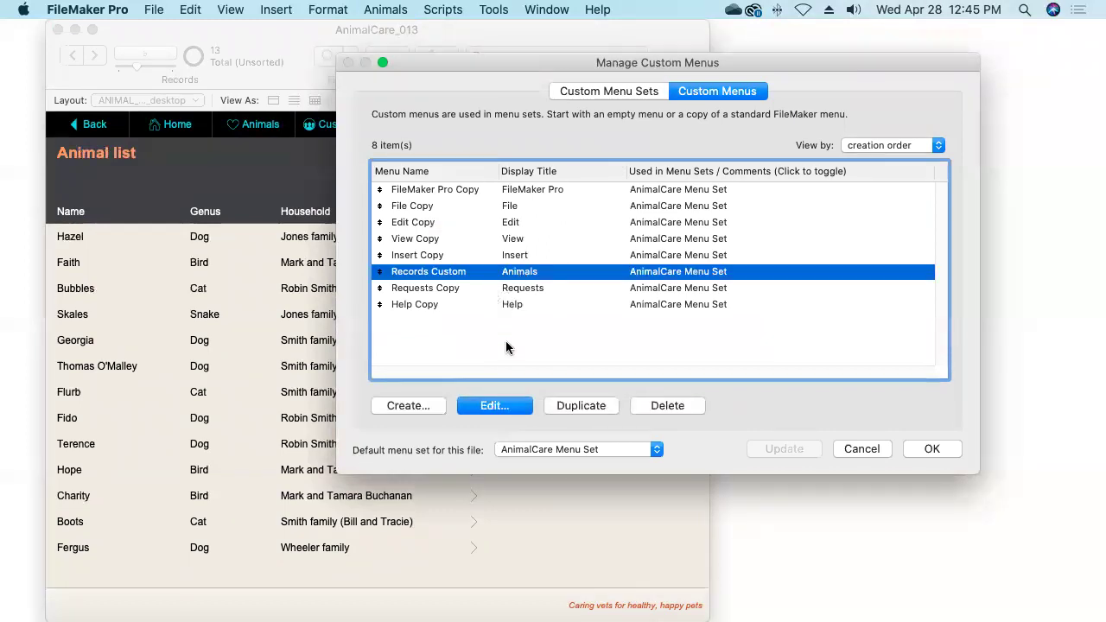
{"action": "left_click", "coordinate": [494, 406]}
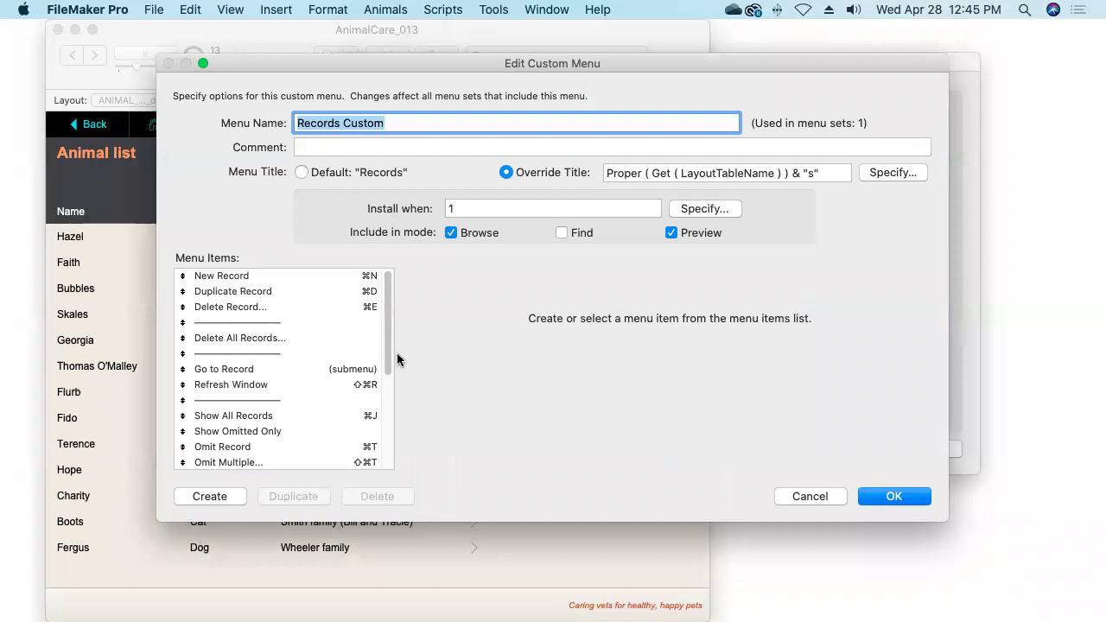
- Examine the available menu item types on the New Record item and the settings of the first three separators
{"action": "left_click", "coordinate": [242, 277]}
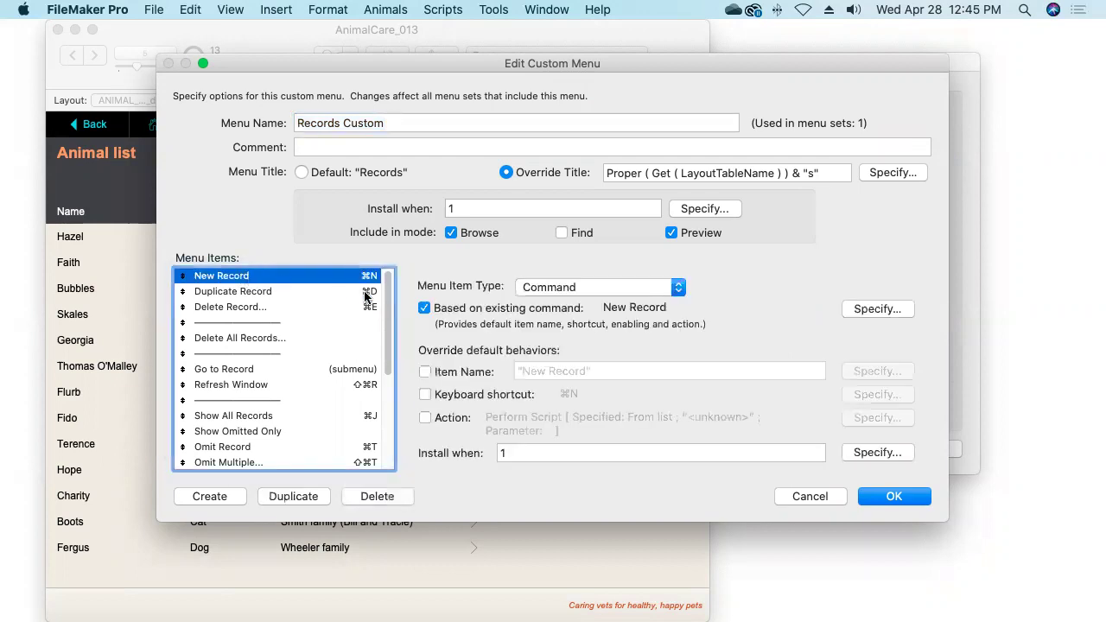
{"action": "left_click", "coordinate": [567, 290]}
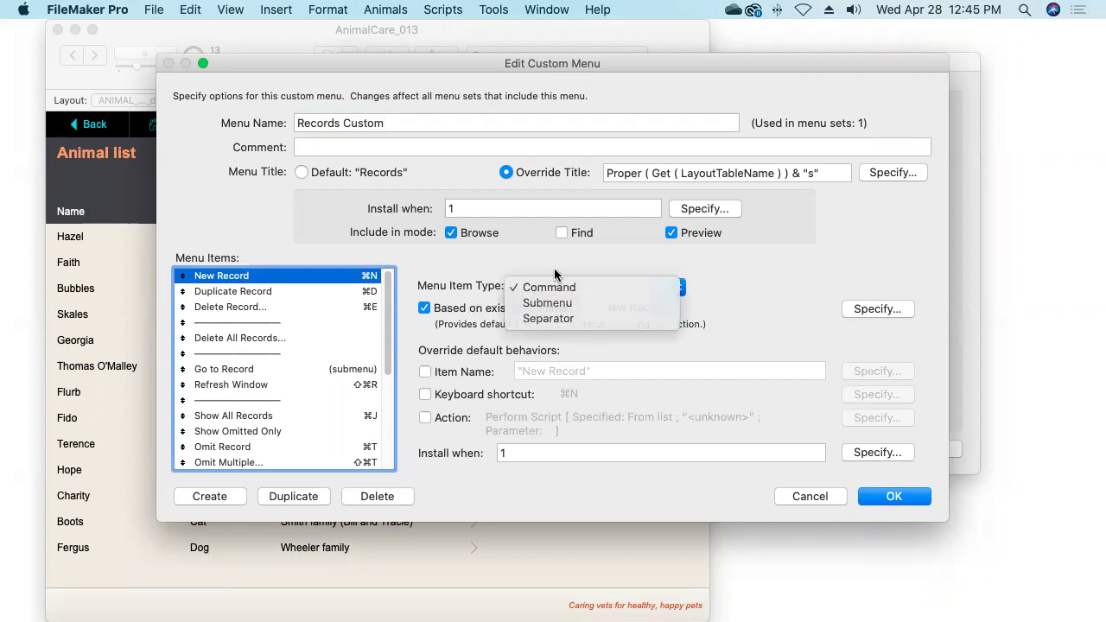
{"action": "key", "text": "Escape"}
{"action": "left_click", "coordinate": [255, 321]}
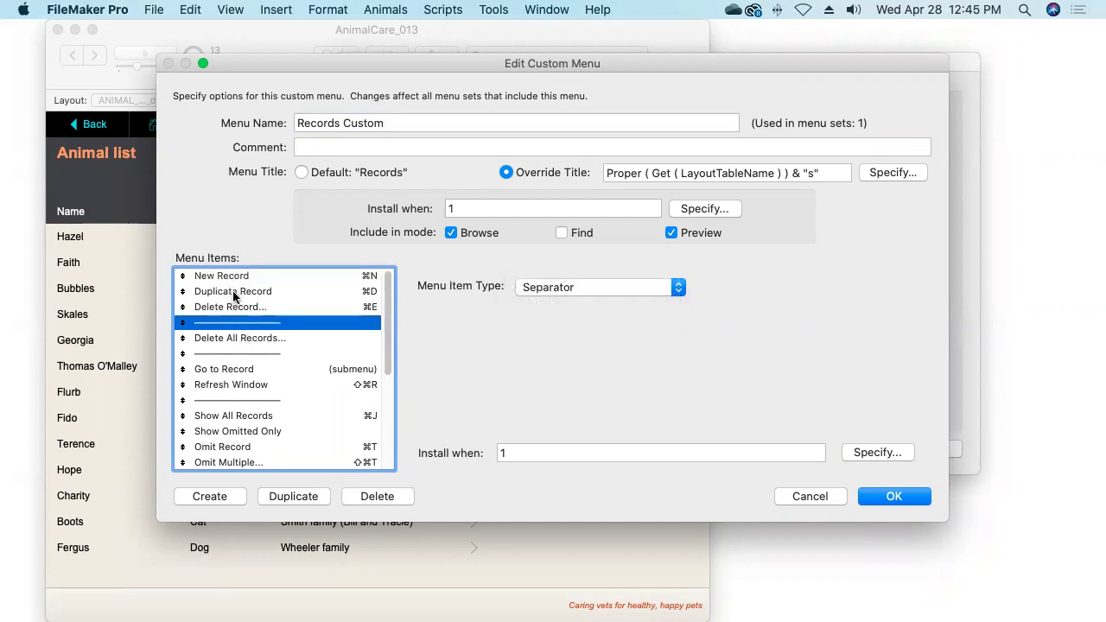
{"action": "left_click", "coordinate": [229, 354]}
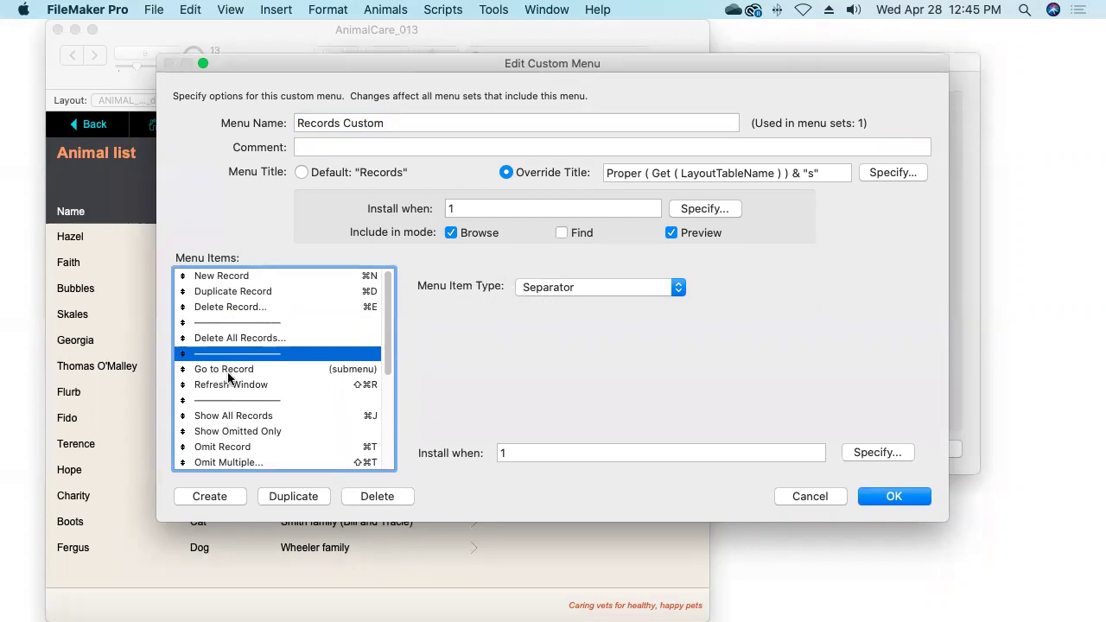
{"action": "left_click", "coordinate": [233, 401]}
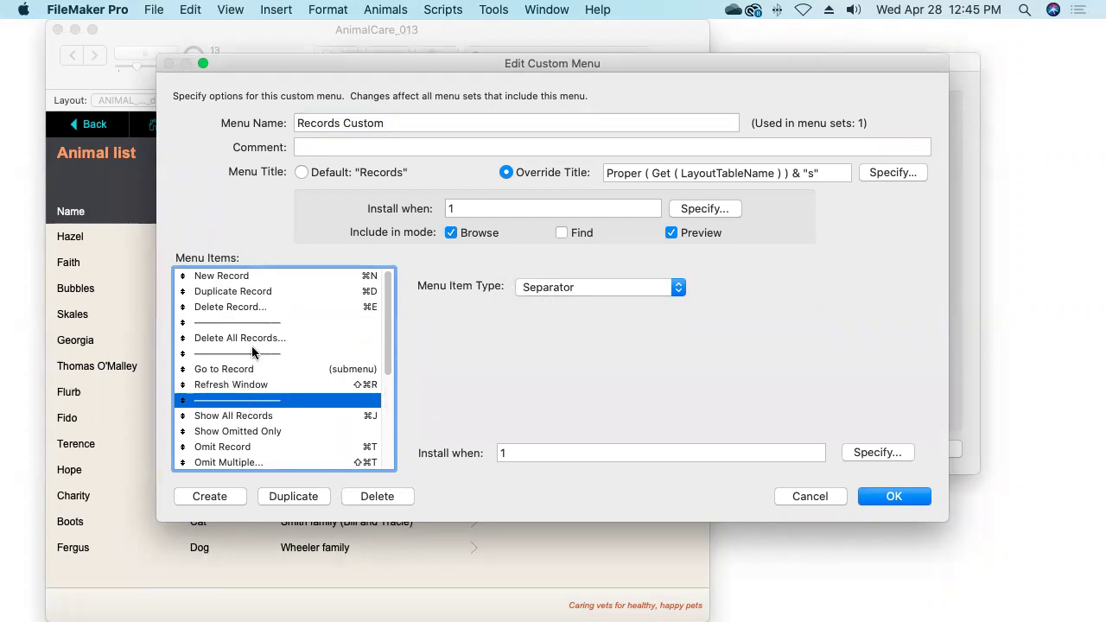
- Override the New Record item's name and shorten the quoted text in its calculation to "New "
{"action": "left_click", "coordinate": [233, 277]}
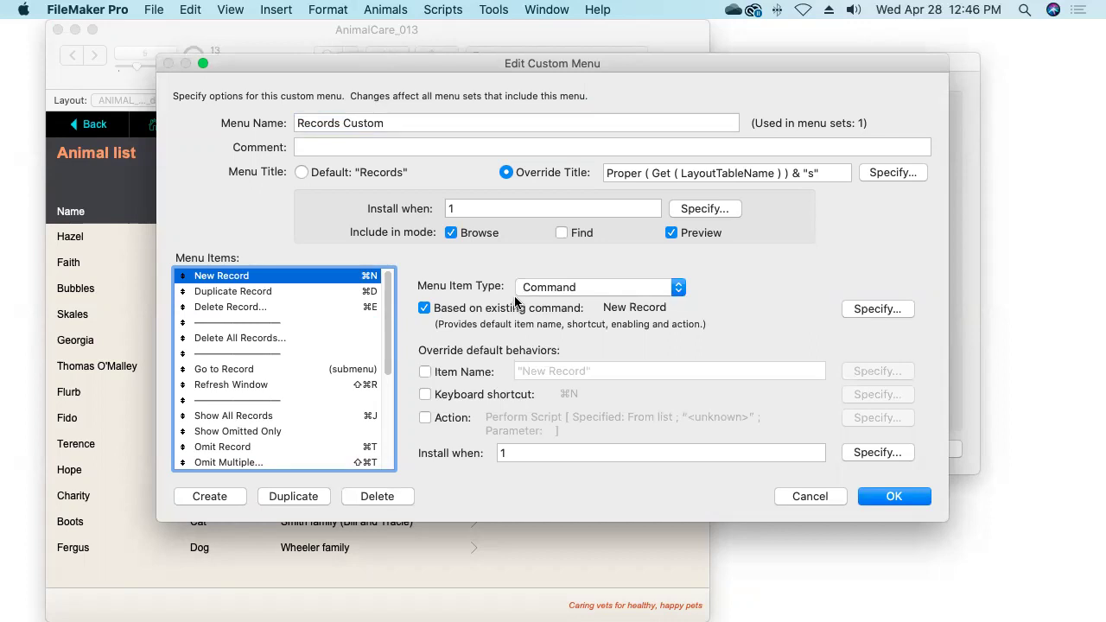
{"action": "left_click", "coordinate": [425, 371]}
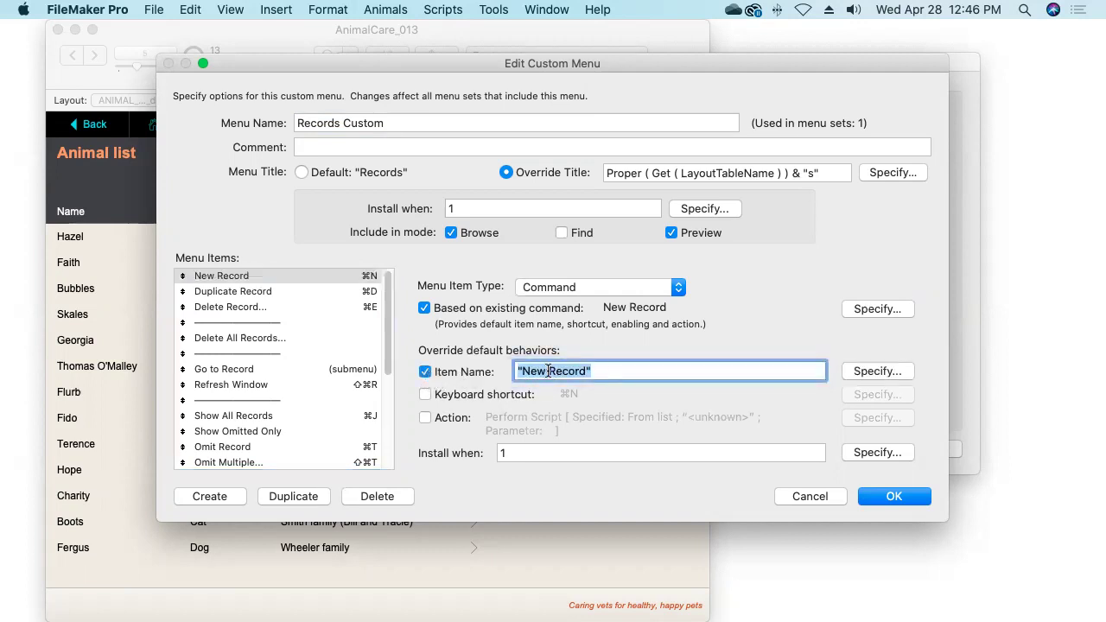
{"action": "left_click", "coordinate": [881, 370]}
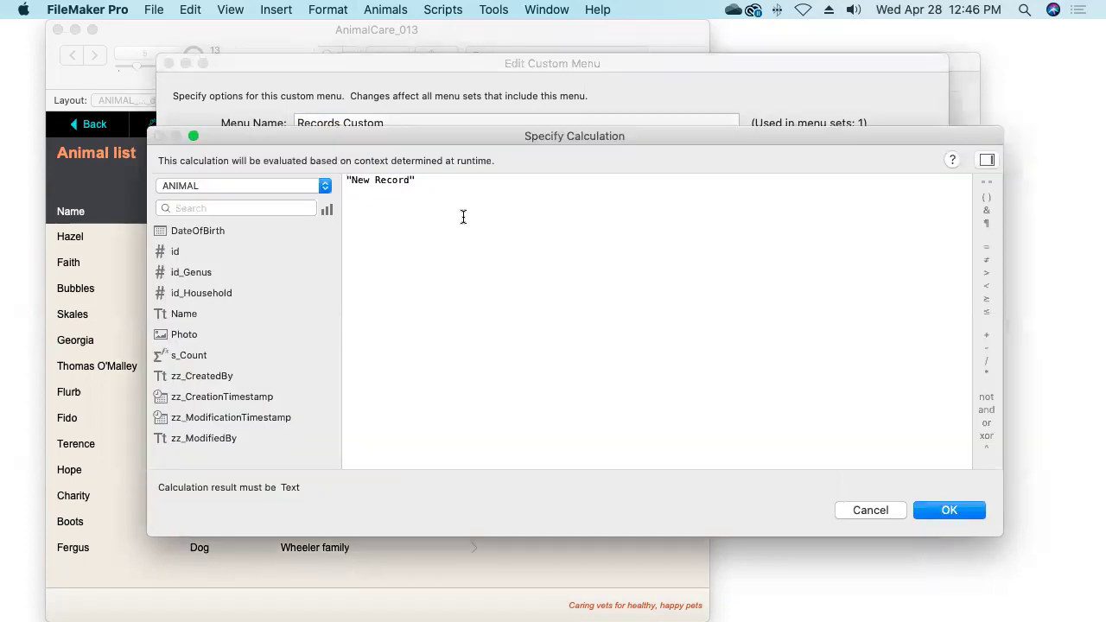
{"action": "left_click", "coordinate": [412, 179]}
{"action": "key", "text": "BackSpace"}
{"action": "key", "text": "BackSpace"}
{"action": "key", "text": "BackSpace"}
{"action": "key", "text": "BackSpace"}
{"action": "key", "text": "BackSpace"}
{"action": "key", "text": "BackSpace"}
{"action": "key", "text": "Right"}
- Append & Proper ( Get ( LayoutTableName ) ) & "..." to the New Record item's name calculation
{"action": "type", "text": "& pro"}
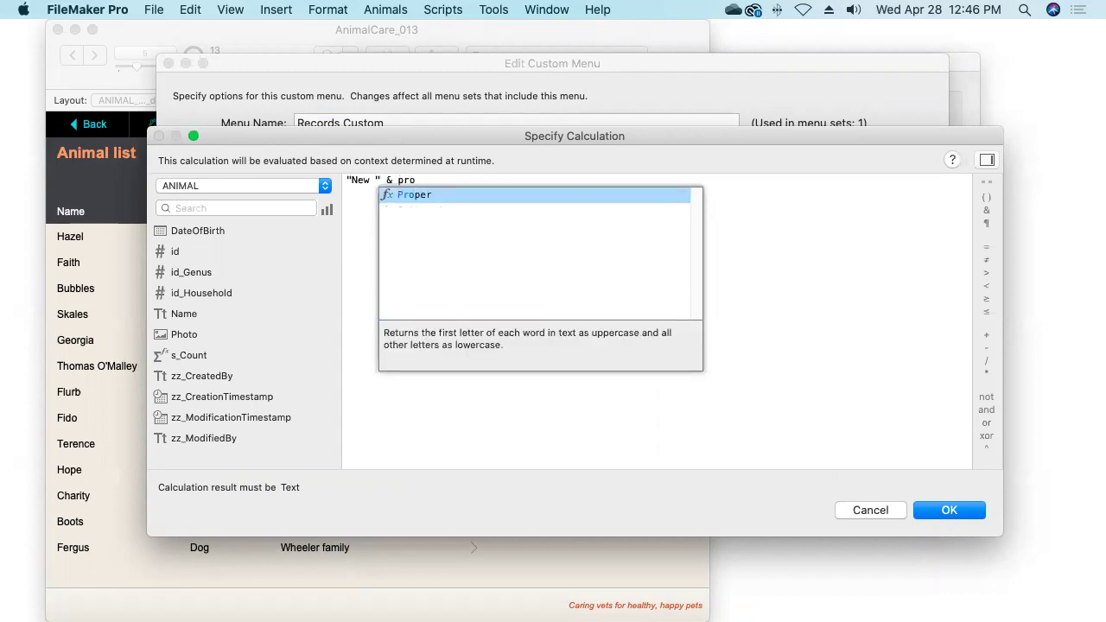
{"action": "key", "text": "Return"}
{"action": "type", "text": "get"}
{"action": "key", "text": "Return"}
{"action": "type", "text": "layoutt"}
{"action": "key", "text": "Return"}
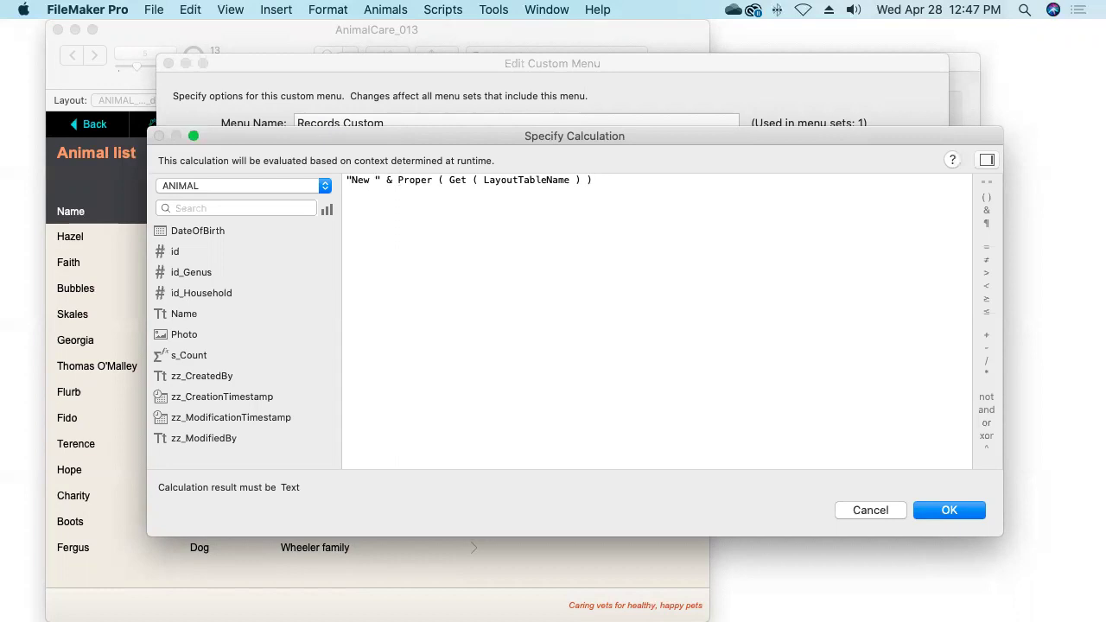
{"action": "type", "text": "& \"...\""}
- Copy the & Proper ( Get ( LayoutTableName ) ) & "..." part of the calculation and accept the item name
{"action": "left_click_drag", "start_coordinate": [377, 180], "coordinate": [677, 183]}
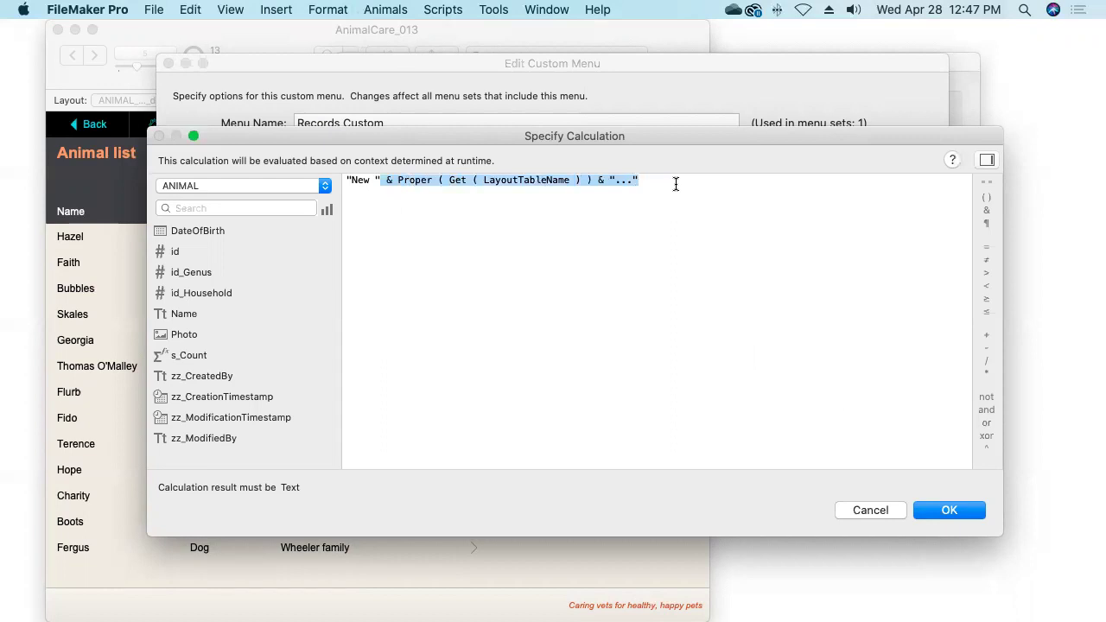
{"action": "right_click", "coordinate": [584, 180]}
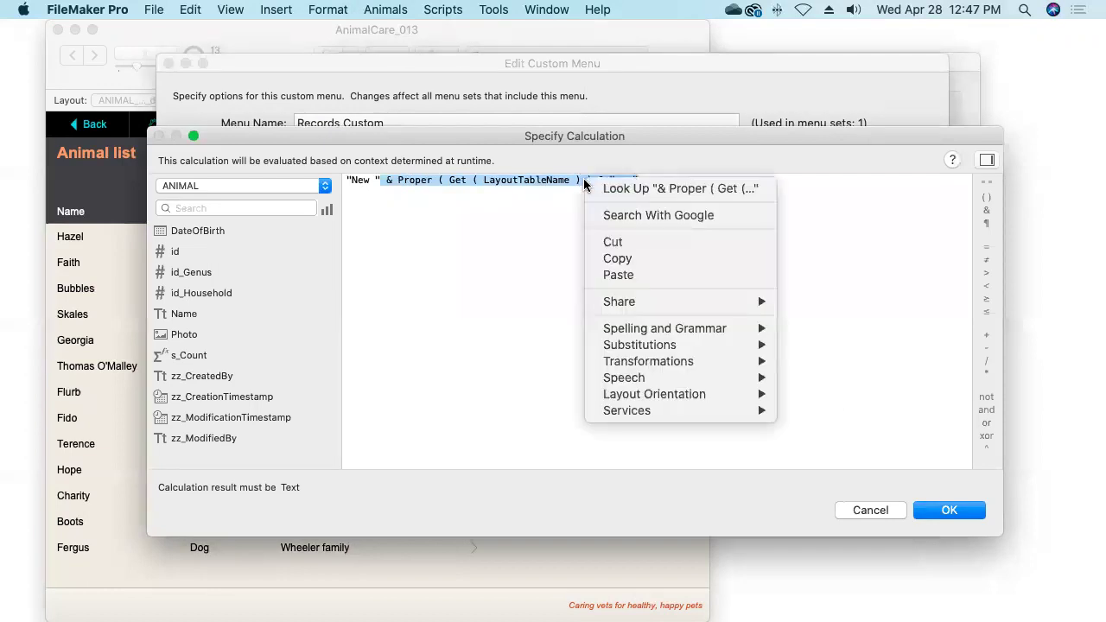
{"action": "left_click", "coordinate": [619, 259]}
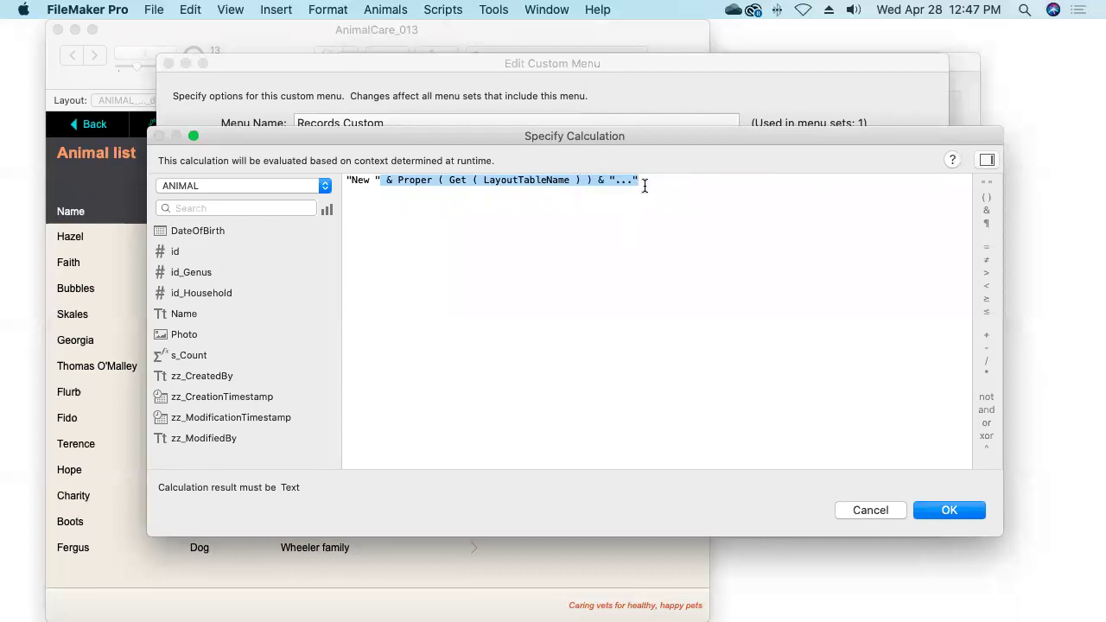
{"action": "left_click", "coordinate": [947, 511]}
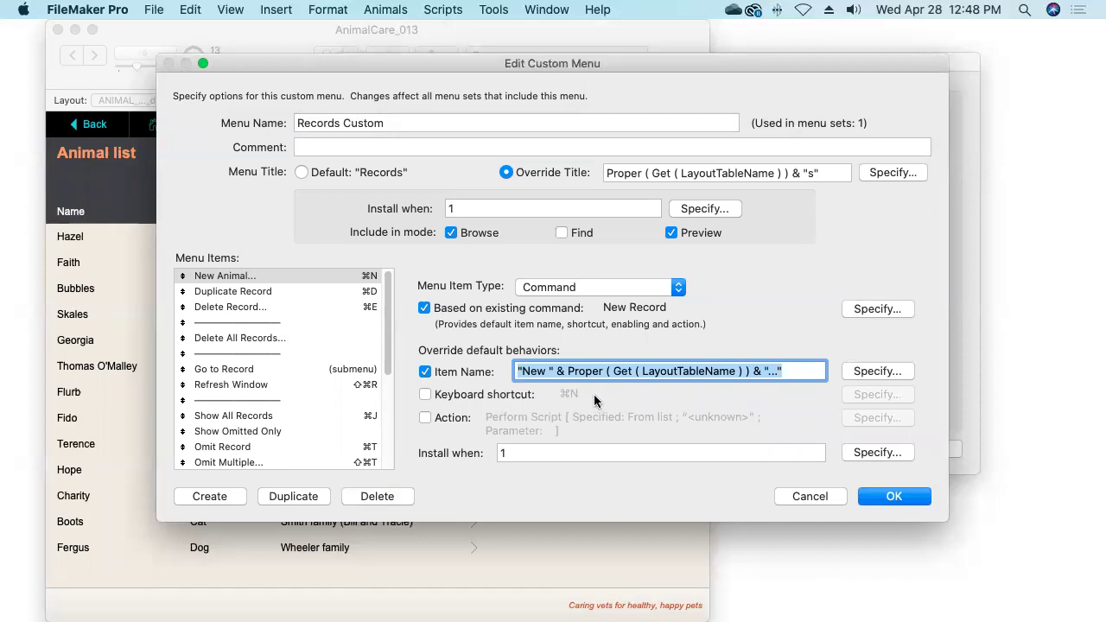
- Override the new-record item's action to perform the createNewRecord_(table) script with the parameter Get ( LayoutTableName )
{"action": "left_click", "coordinate": [424, 418]}
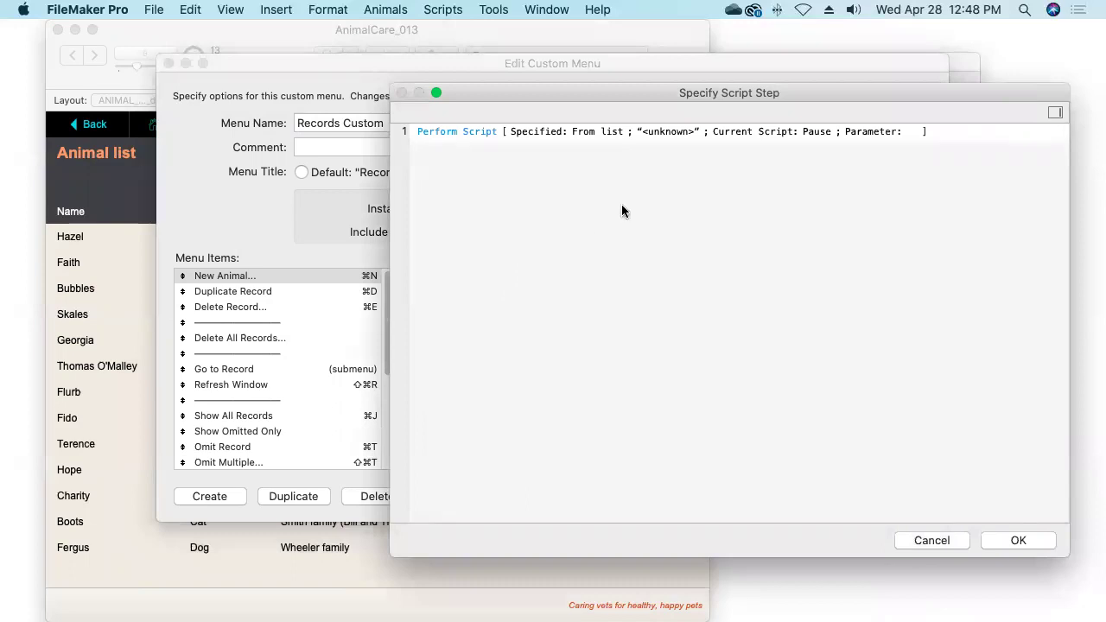
{"action": "left_click", "coordinate": [656, 131]}
{"action": "left_click", "coordinate": [261, 401]}
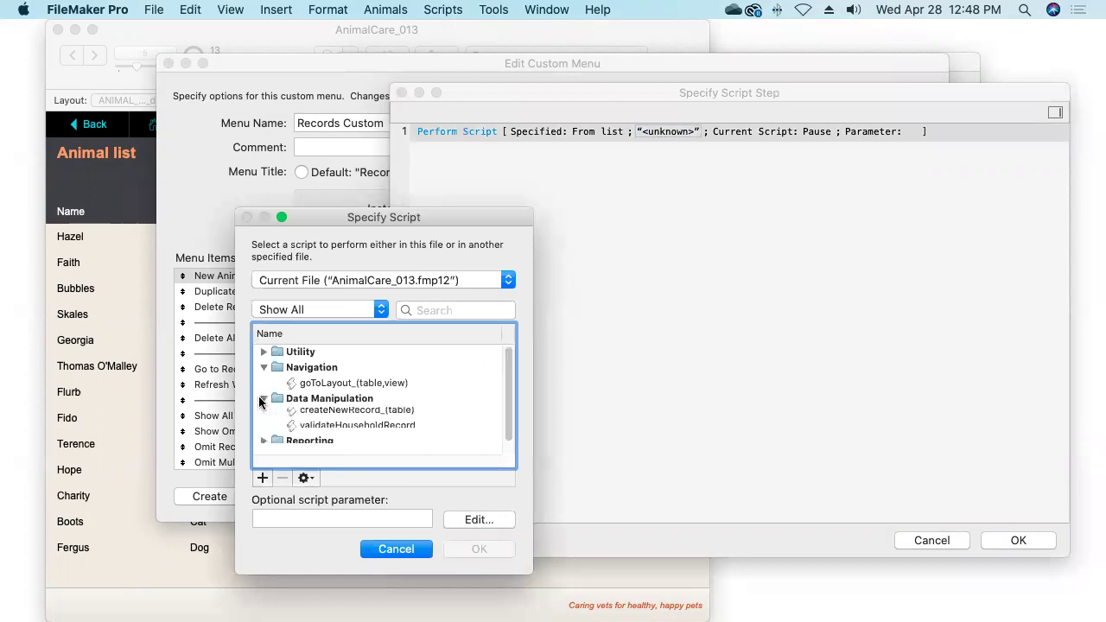
{"action": "left_click", "coordinate": [328, 435]}
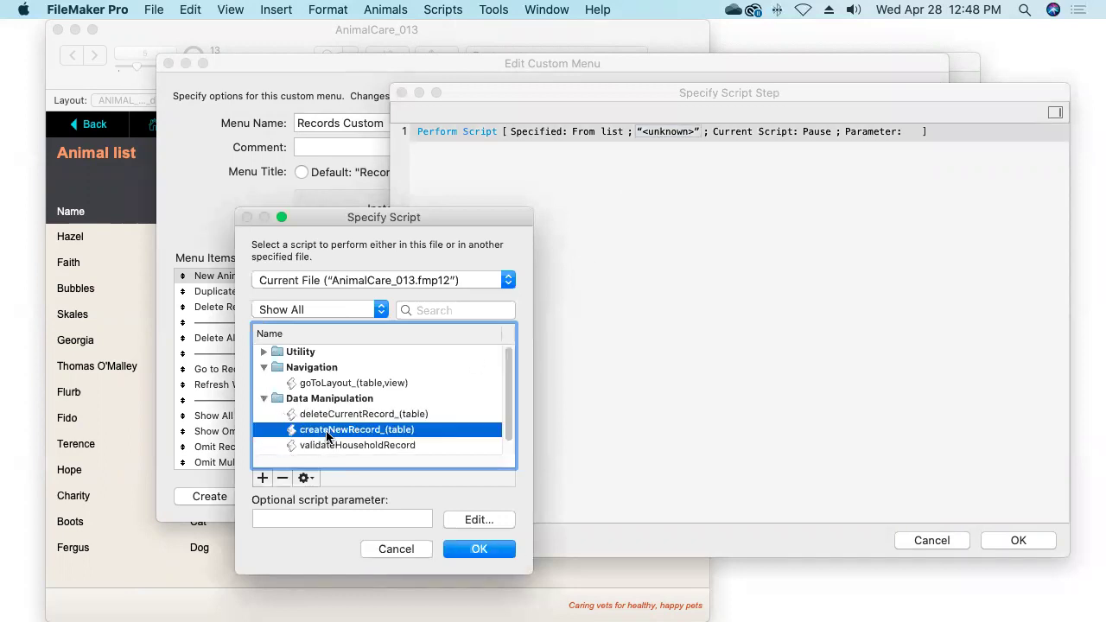
{"action": "left_click", "coordinate": [335, 519]}
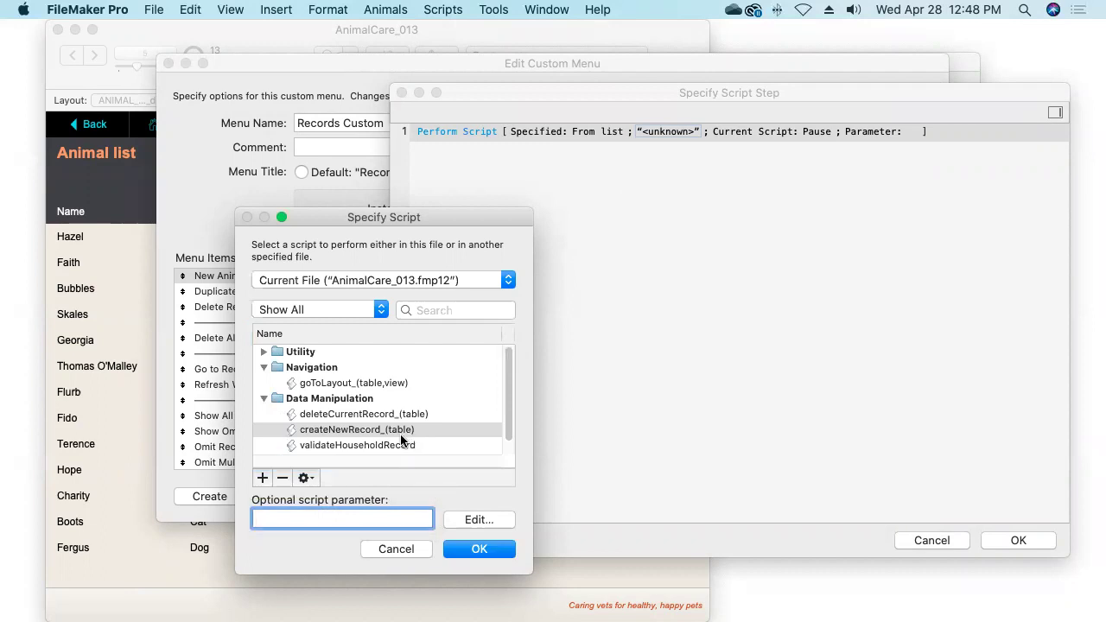
{"action": "type", "text": "get ( layouttablename"}
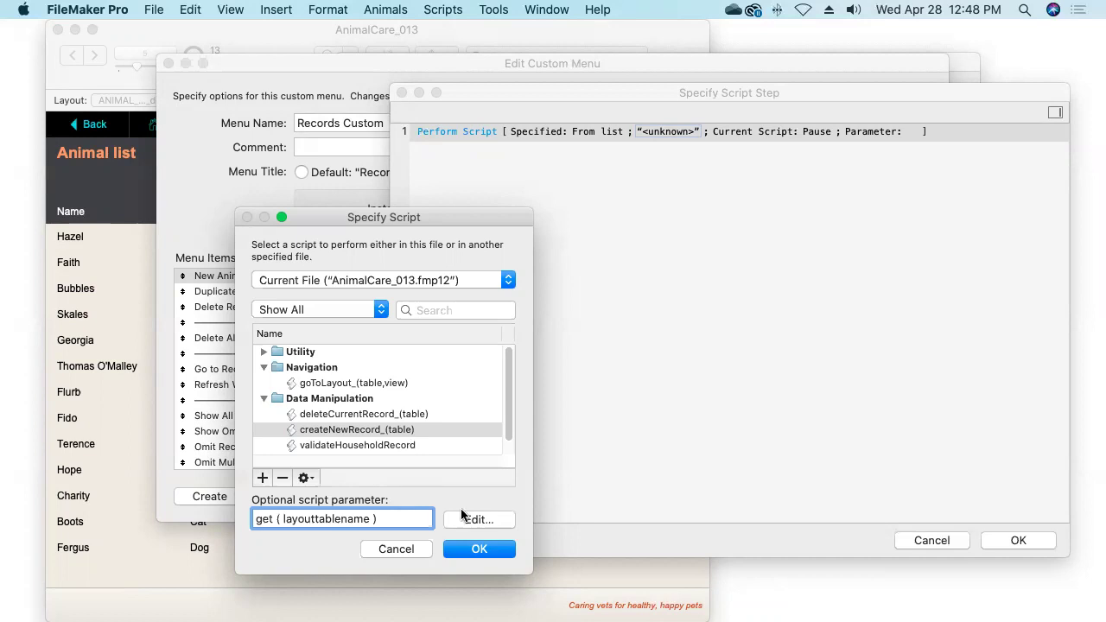
{"action": "left_click", "coordinate": [487, 551]}
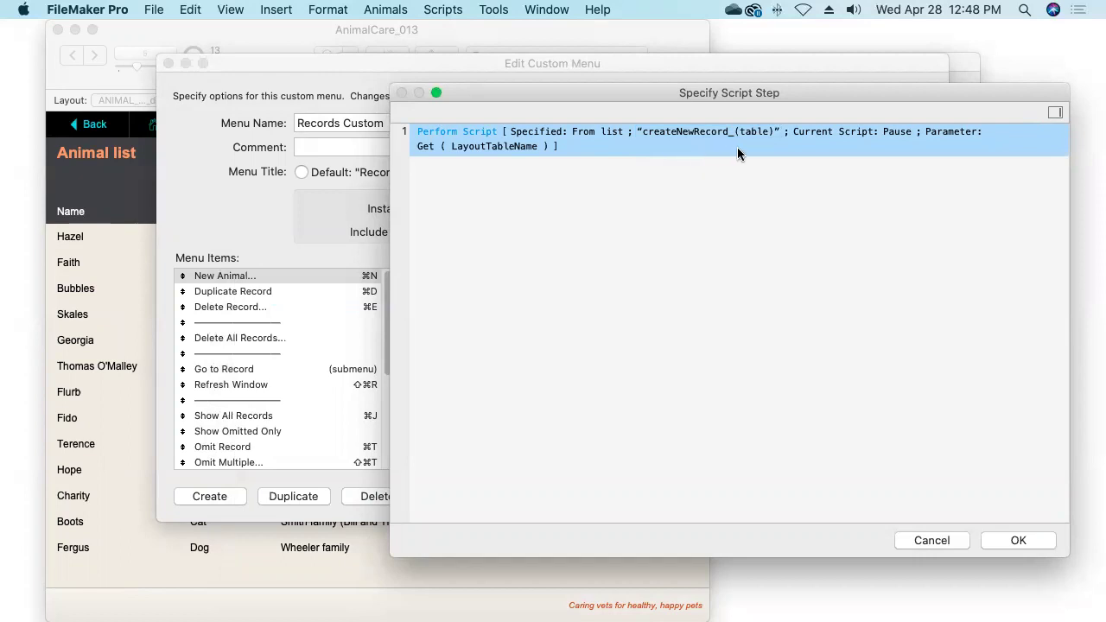
{"action": "left_click", "coordinate": [1018, 541]}
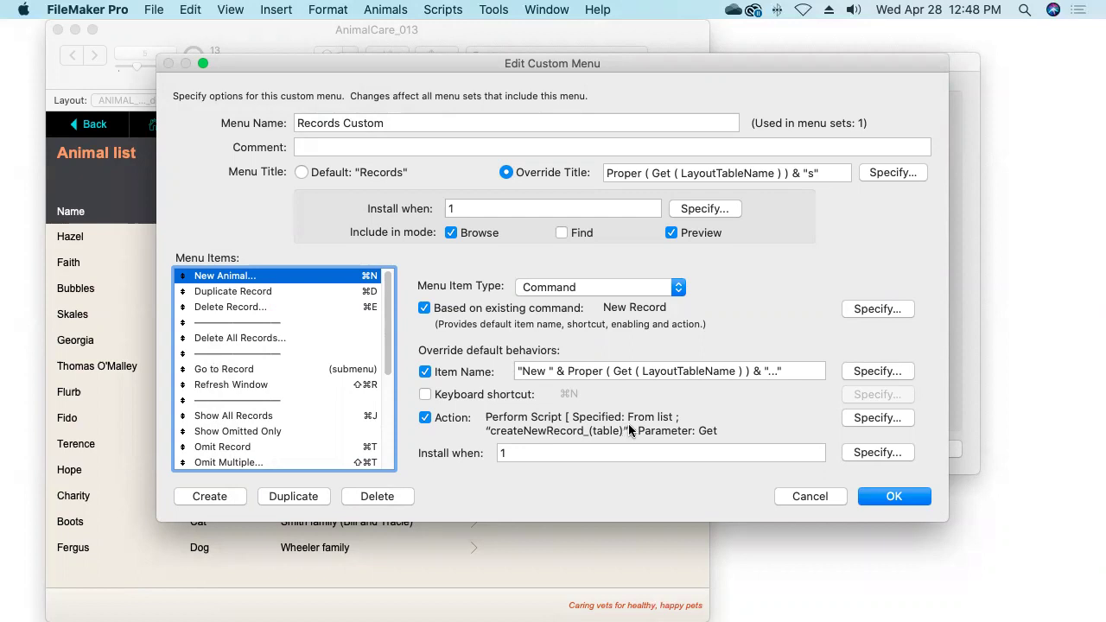
- Override the Duplicate Record item's name with "Duplicate " & Proper ( Get ( LayoutTableName ) )
{"action": "left_click", "coordinate": [232, 294]}
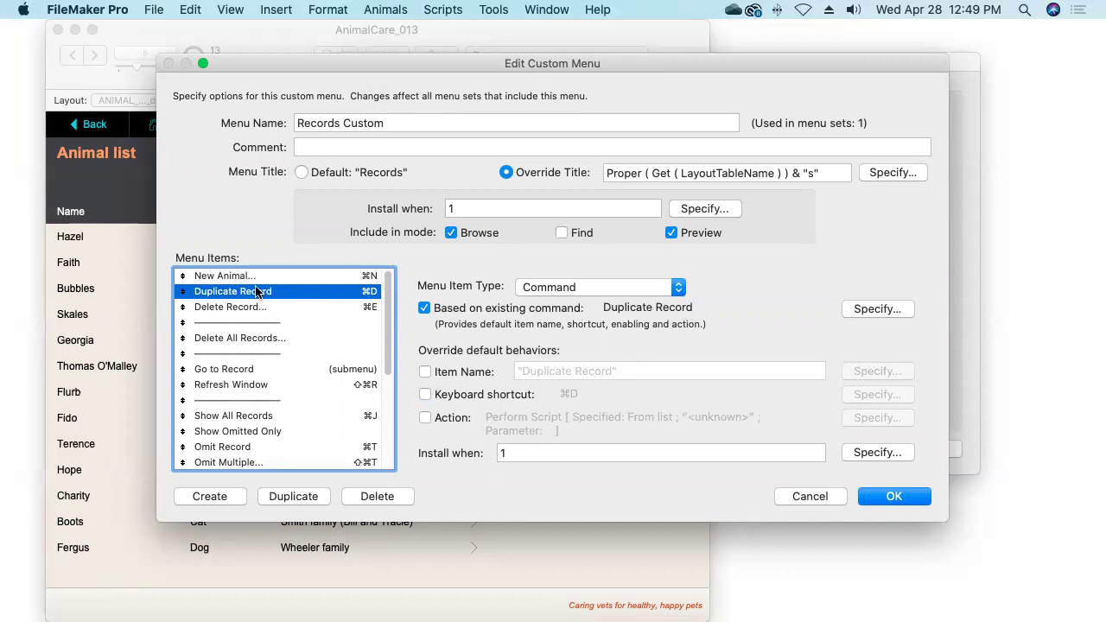
{"action": "left_click", "coordinate": [425, 372]}
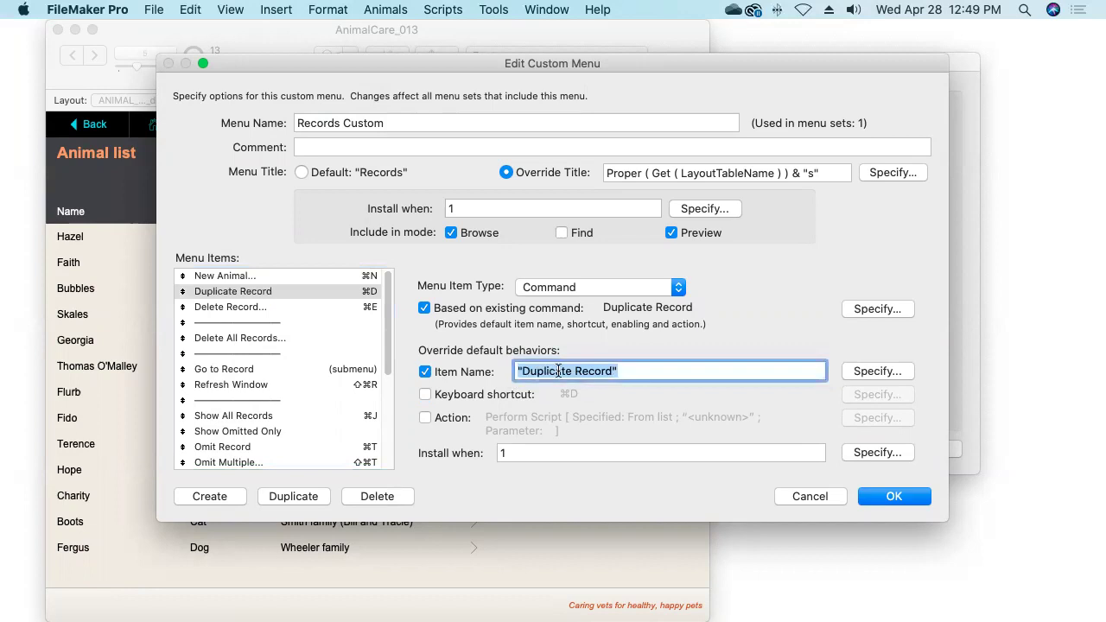
{"action": "left_click", "coordinate": [575, 371]}
{"action": "left_click_drag", "start_coordinate": [574, 371], "coordinate": [614, 370]}
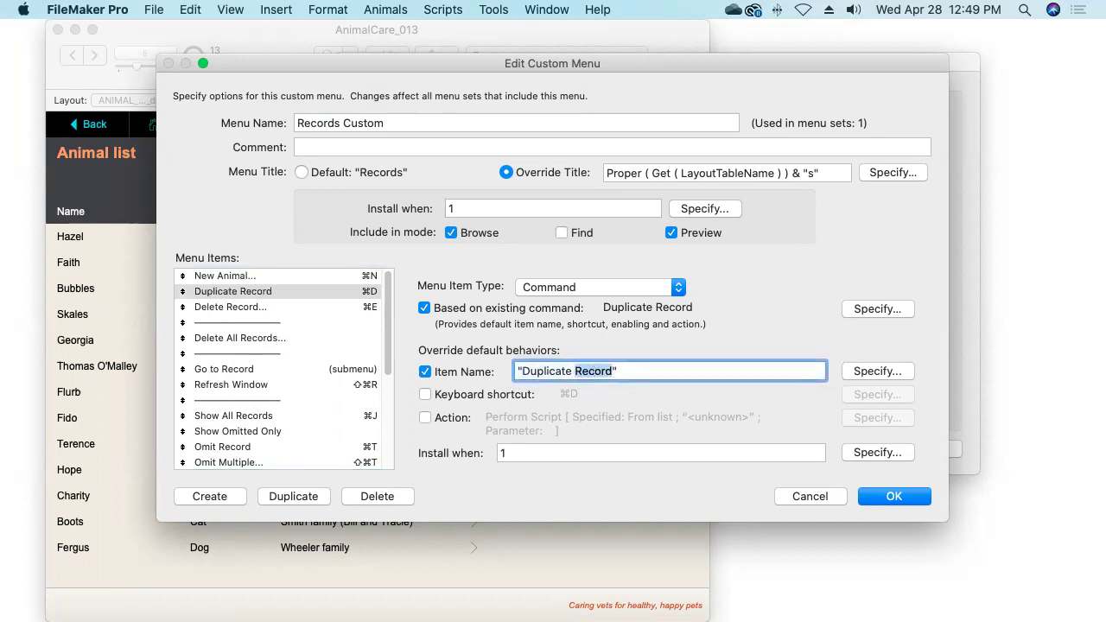
{"action": "key", "text": "BackSpace"}
{"action": "type", "text": "& Proper ( Get ( LayoutTableName ) ) & \"...\""}
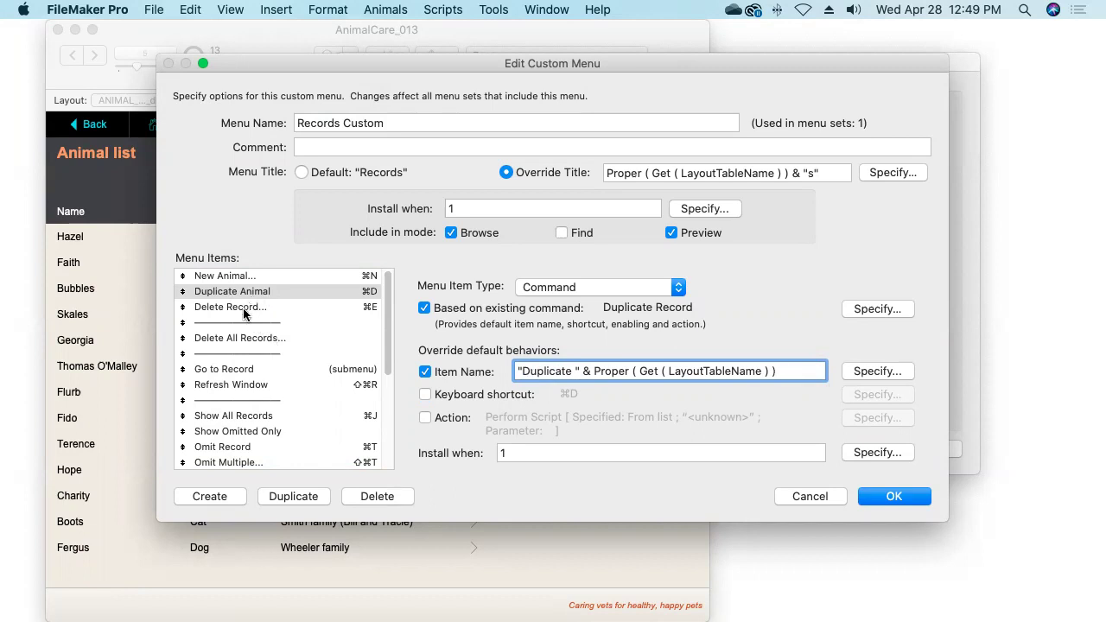
- Override the Delete Record item's name with "Delete " & Proper ( Get ( LayoutTableName ) ) & "..."
{"action": "left_click", "coordinate": [243, 308]}
{"action": "left_click", "coordinate": [425, 371]}
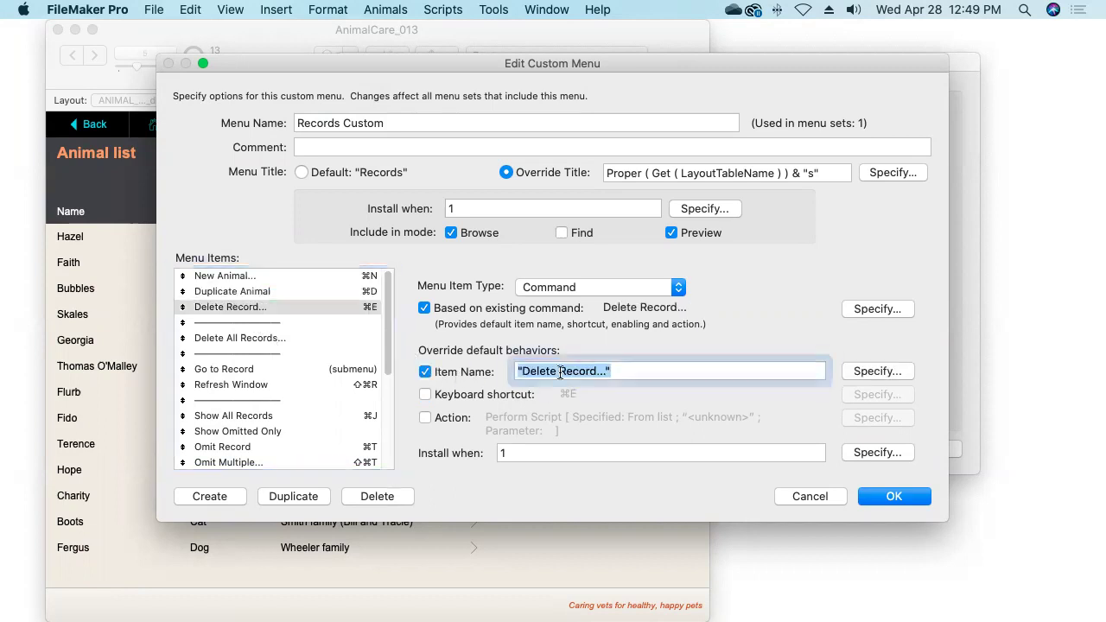
{"action": "left_click", "coordinate": [605, 371]}
{"action": "key", "text": "BackSpace"}
{"action": "key", "text": "BackSpace"}
{"action": "key", "text": "BackSpace"}
{"action": "key", "text": "BackSpace"}
{"action": "key", "text": "BackSpace"}
{"action": "key", "text": "BackSpace"}
{"action": "key", "text": "BackSpace"}
{"action": "key", "text": "BackSpace"}
{"action": "key", "text": "BackSpace"}
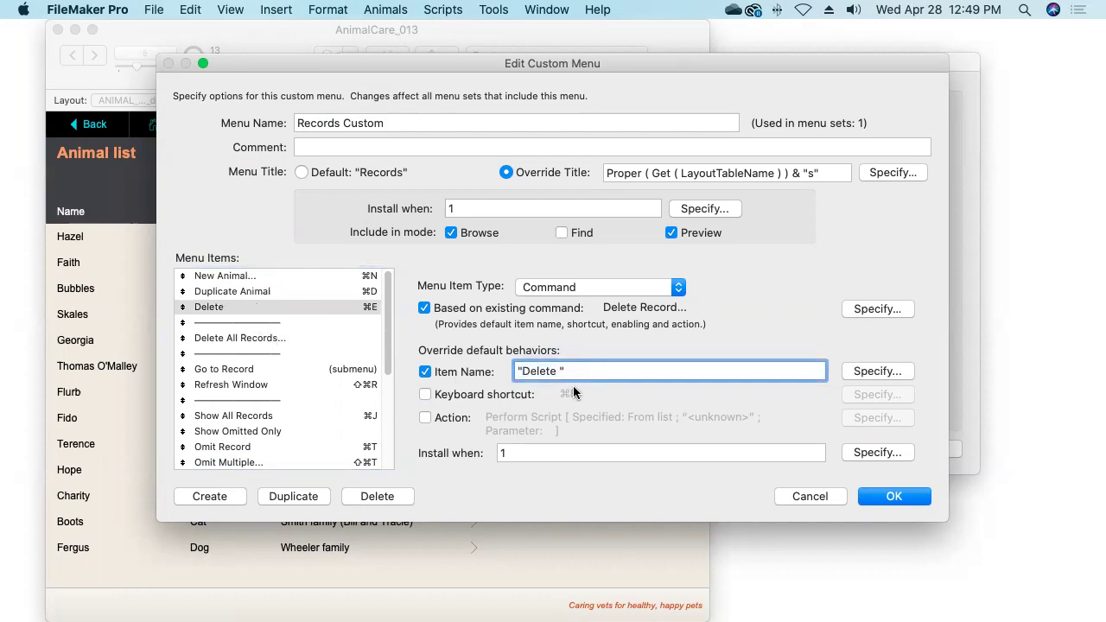
{"action": "type", "text": "\" & Proper ( Get ( LayoutTableName ) ) & \"..."}
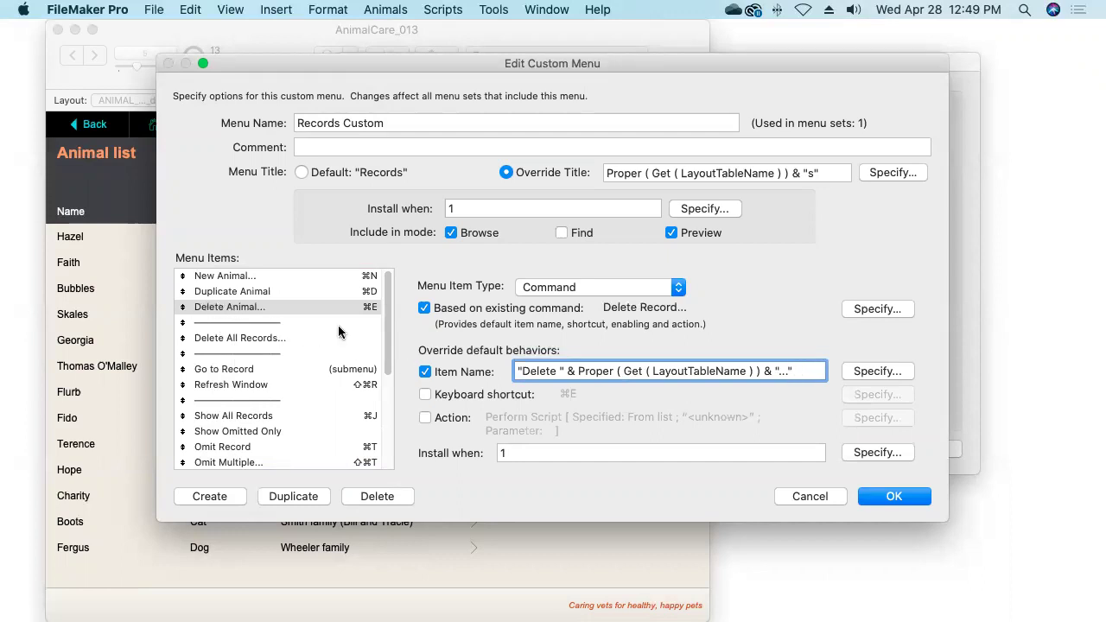
- Override the delete-record item's action to perform the deleteCurrentRecord_(table) script with the parameter Get ( LayoutTableName )
{"action": "left_click", "coordinate": [424, 418]}
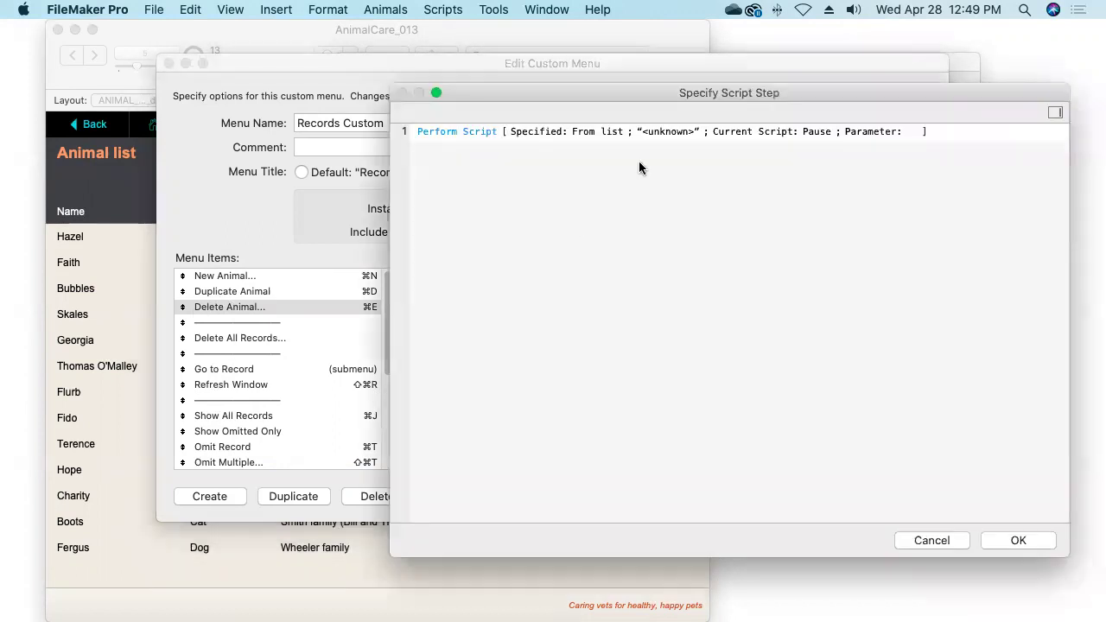
{"action": "left_click", "coordinate": [661, 132]}
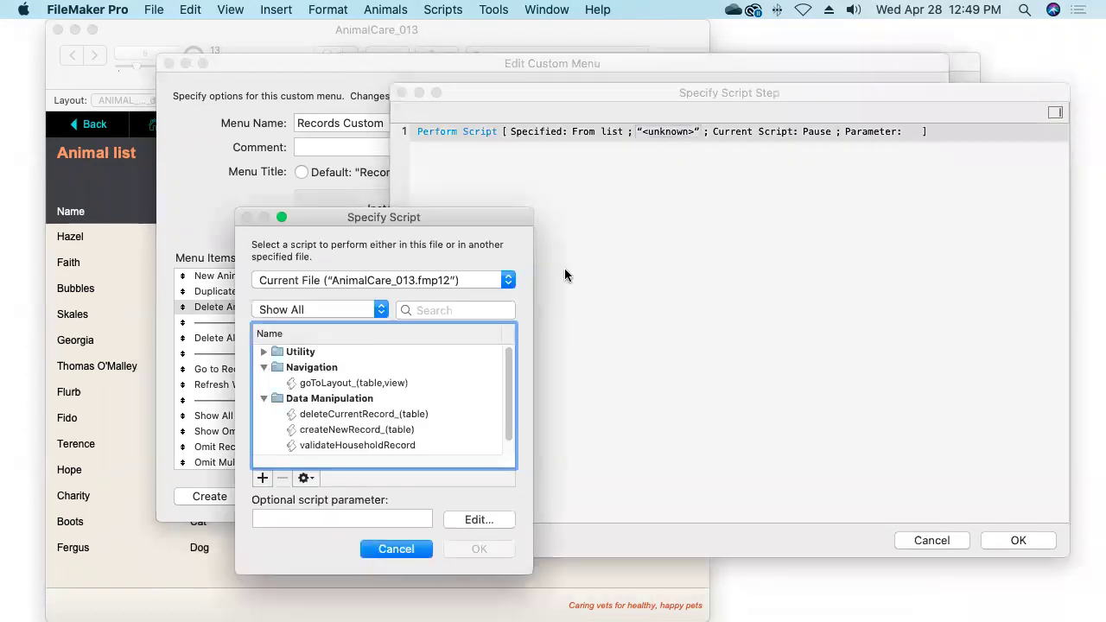
{"action": "left_click", "coordinate": [367, 418]}
{"action": "left_click", "coordinate": [339, 518]}
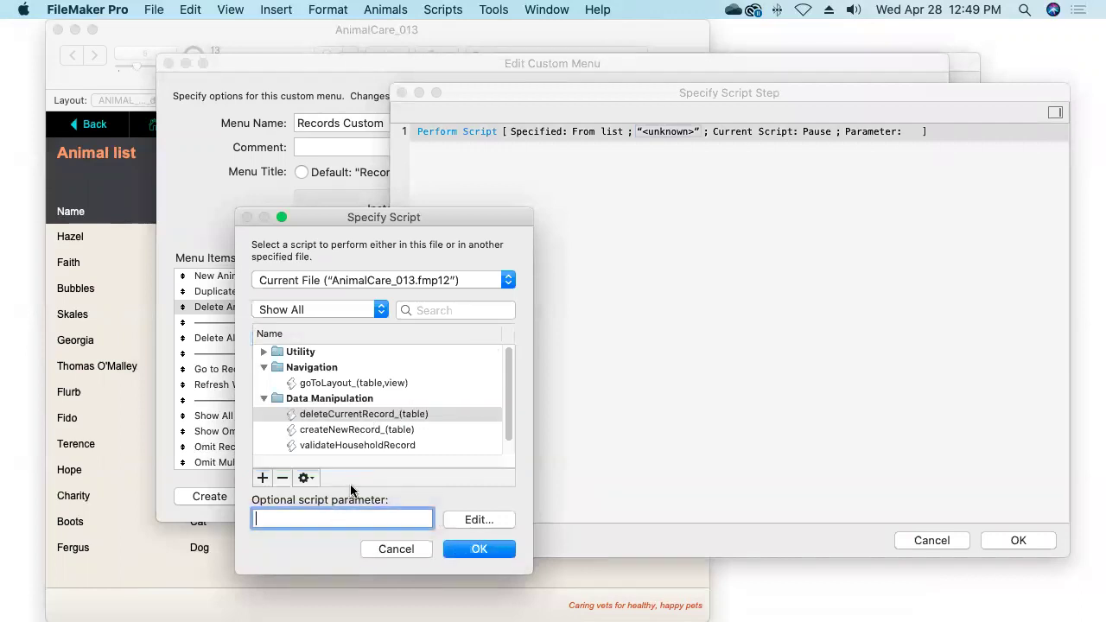
{"action": "type", "text": "get ( layou"}
{"action": "key", "text": "BackSpace"}
{"action": "key", "text": "BackSpace"}
{"action": "key", "text": "BackSpace"}
{"action": "key", "text": "BackSpace"}
{"action": "type", "text": "layout"}
{"action": "key", "text": "BackSpace"}
{"action": "key", "text": "BackSpace"}
{"action": "key", "text": "BackSpace"}
{"action": "type", "text": "tablename"}
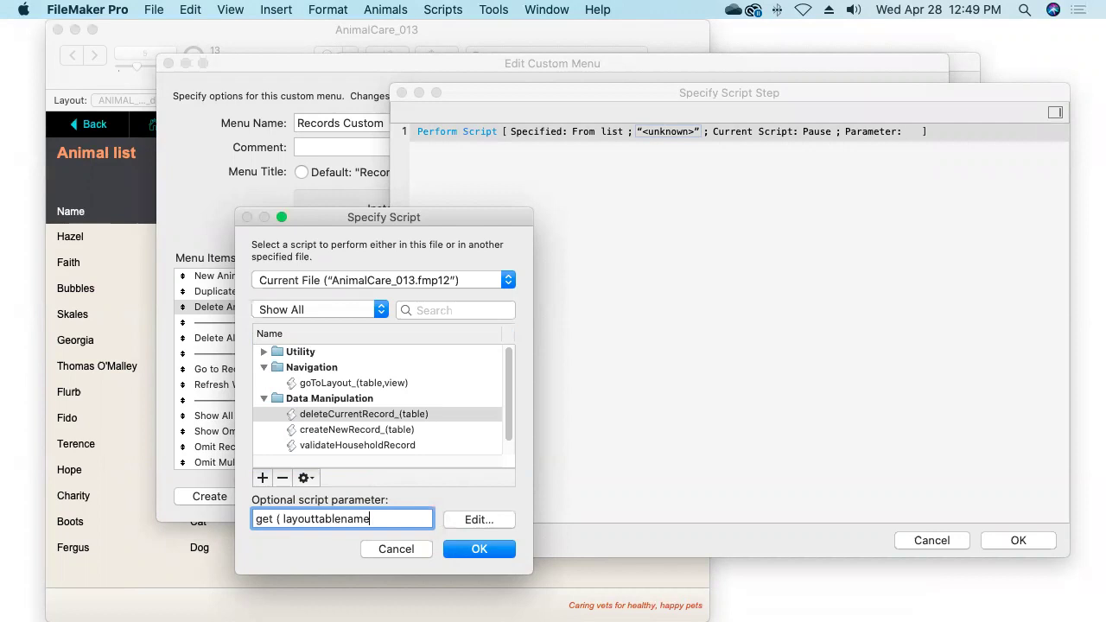
{"action": "left_click", "coordinate": [489, 550]}
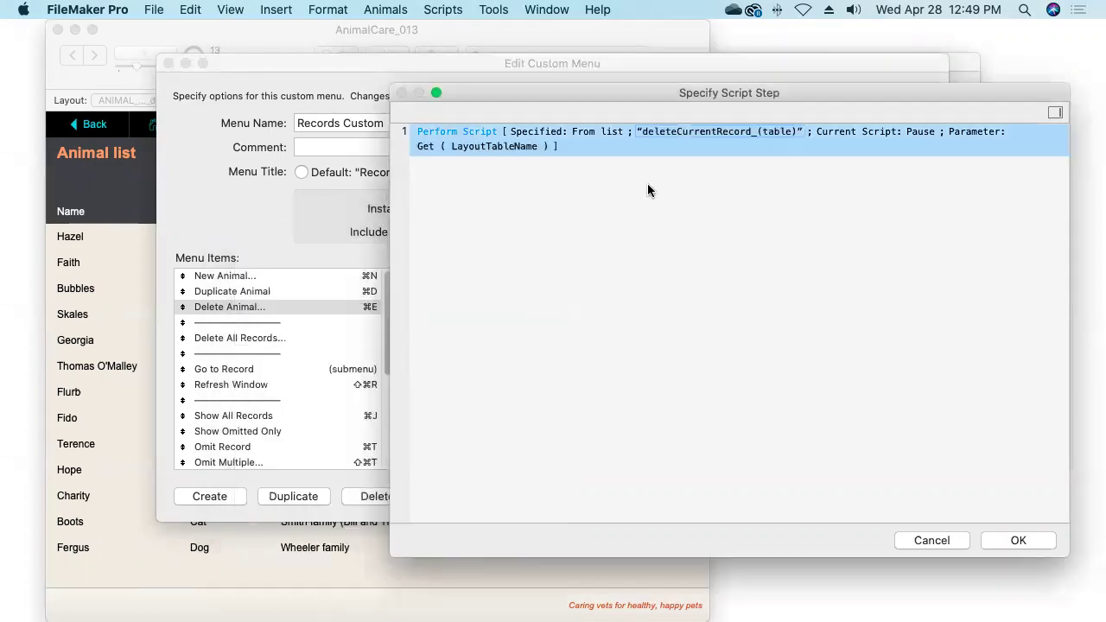
{"action": "left_click", "coordinate": [1015, 539]}
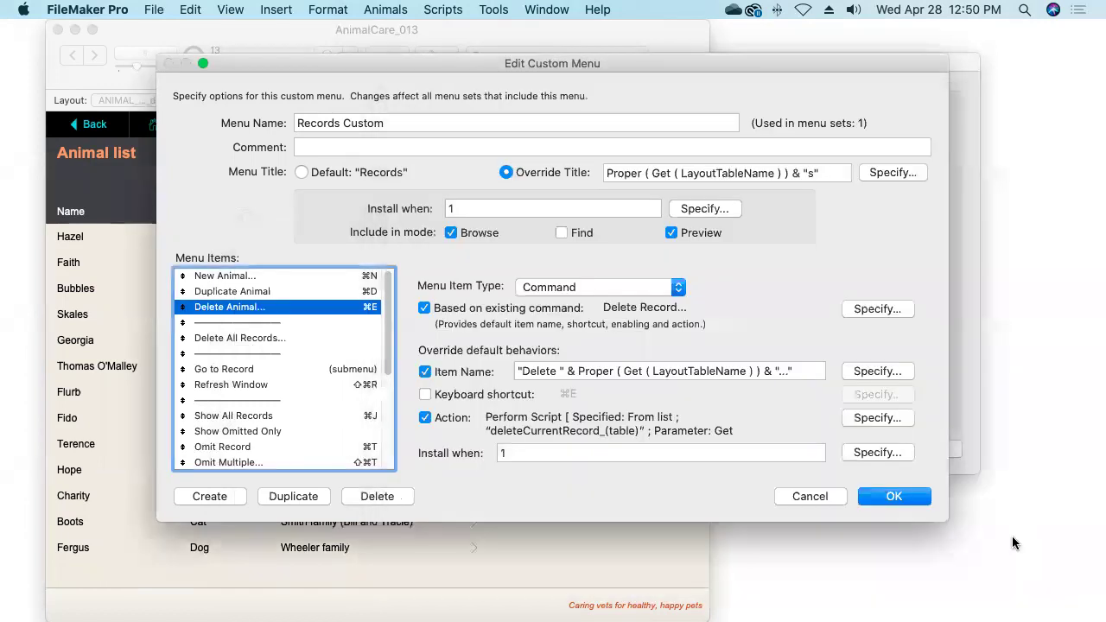
- Override the Delete All Records item's name with "Delete All " & Proper ( Get ( LayoutTableName ) ) & "s..."
{"action": "left_click", "coordinate": [235, 338]}
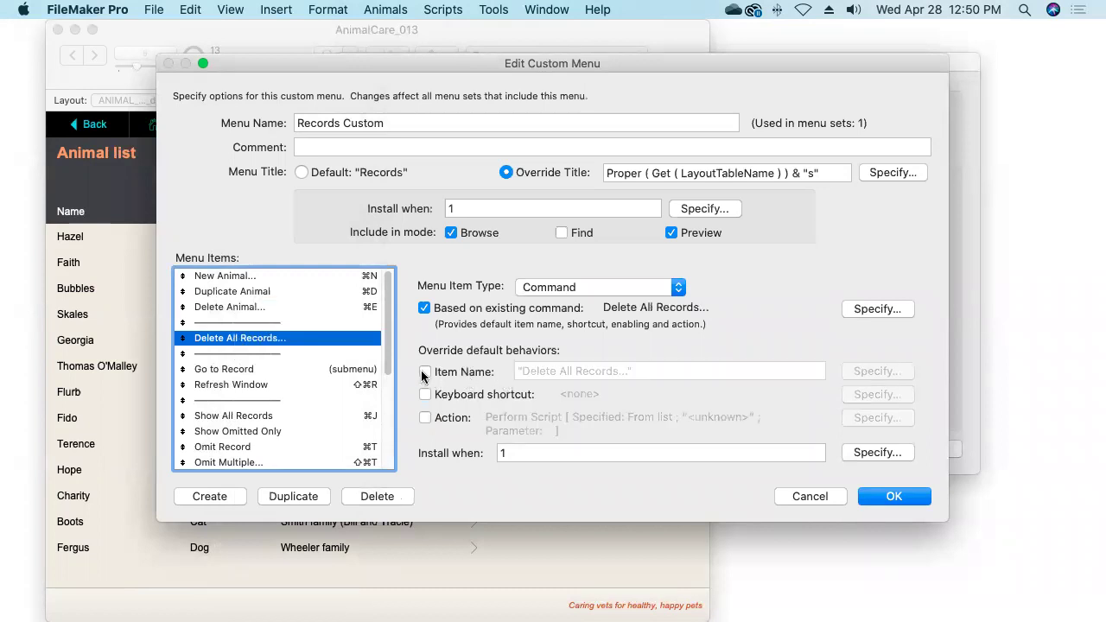
{"action": "left_click", "coordinate": [424, 373]}
{"action": "left_click", "coordinate": [575, 371]}
{"action": "left_click_drag", "start_coordinate": [629, 371], "coordinate": [578, 372]}
{"action": "key", "text": "BackSpace"}
{"action": "type", "text": "& Proper ( Get ( LayoutTableName ) ) & \"...\""}
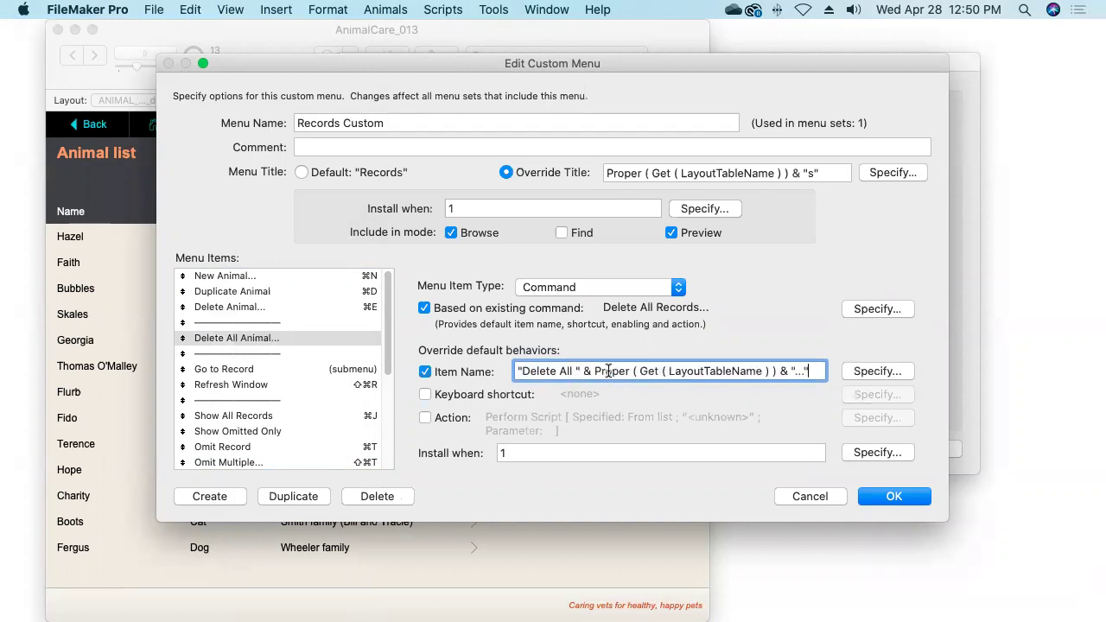
{"action": "double_click", "coordinate": [797, 372]}
{"action": "type", "text": "s..."}
- Override the Go to Record submenu's name with "Go to " & Proper ( Get ( LayoutTableName ) )
{"action": "left_click", "coordinate": [255, 370]}
{"action": "left_click", "coordinate": [423, 372]}
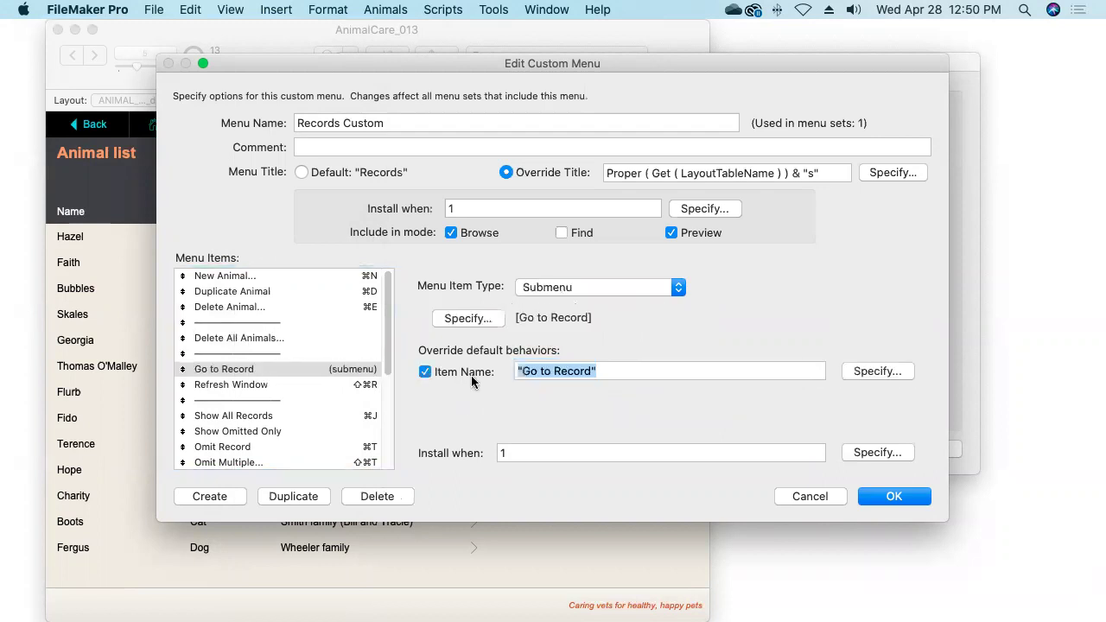
{"action": "left_click", "coordinate": [578, 371]}
{"action": "key", "text": "BackSpace"}
{"action": "key", "text": "BackSpace"}
{"action": "key", "text": "BackSpace"}
{"action": "key", "text": "BackSpace"}
{"action": "key", "text": "BackSpace"}
{"action": "key", "text": "BackSpace"}
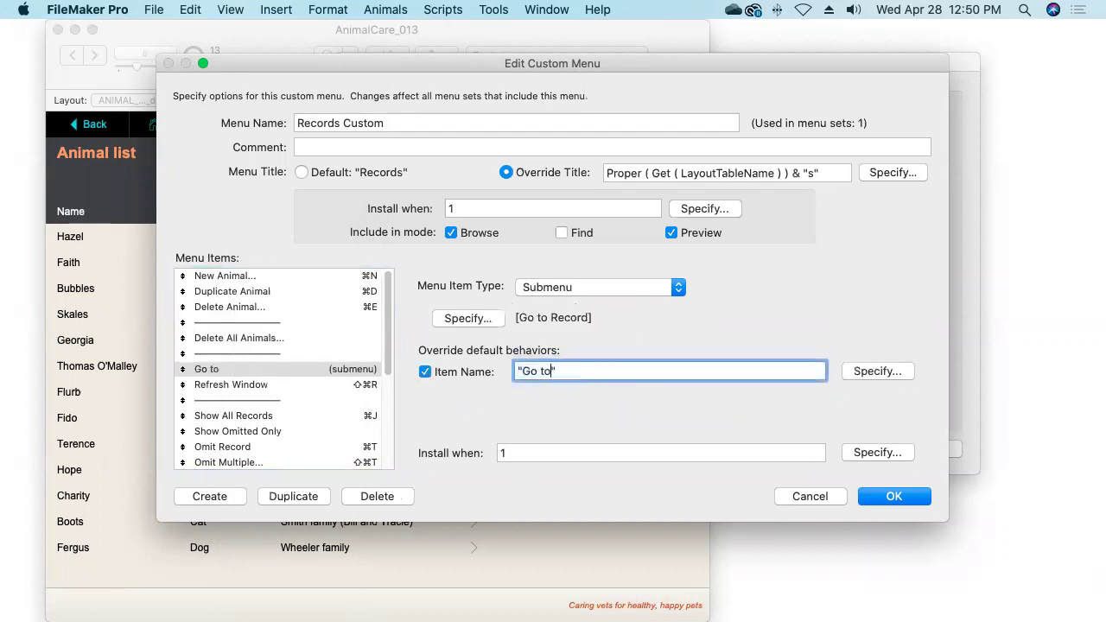
{"action": "key", "text": "super+v"}
{"action": "key", "text": "BackSpace"}
{"action": "key", "text": "BackSpace"}
{"action": "key", "text": "BackSpace"}
{"action": "key", "text": "BackSpace"}
{"action": "key", "text": "BackSpace"}
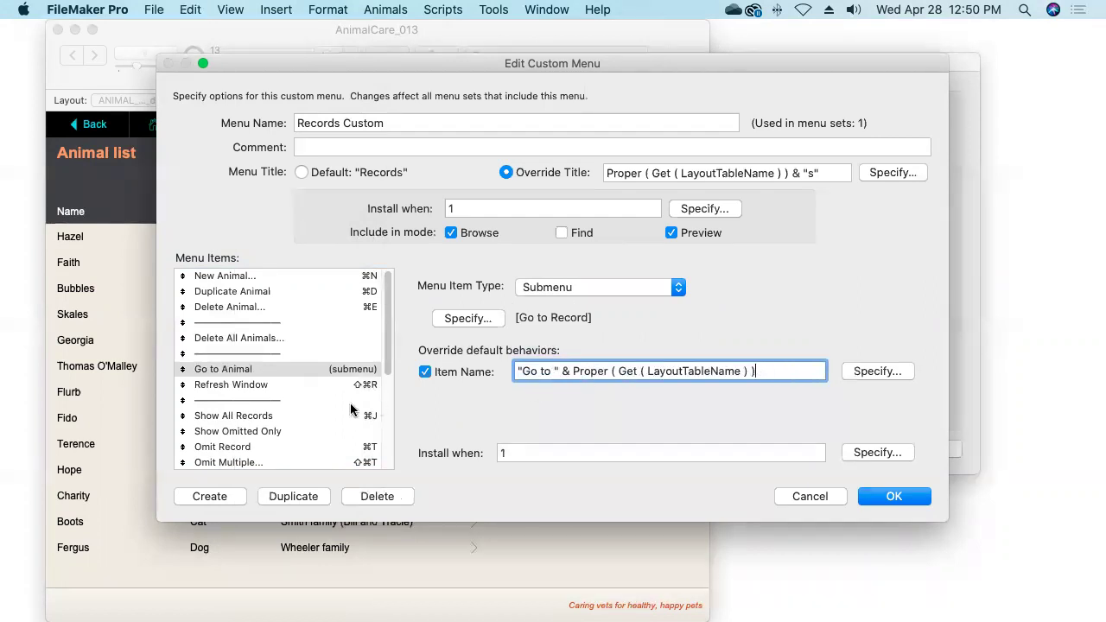
- Override the Show All Records item's name with "Show All " & Proper ( Get ( LayoutTableName ) ) & "s"
{"action": "left_click", "coordinate": [242, 417]}
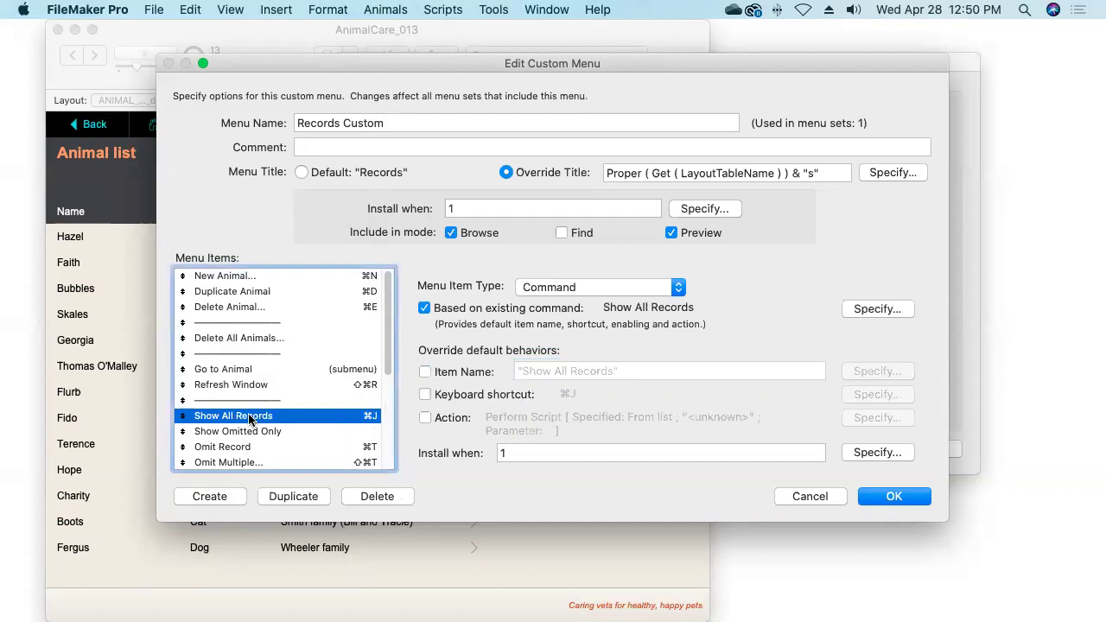
{"action": "left_click", "coordinate": [424, 371]}
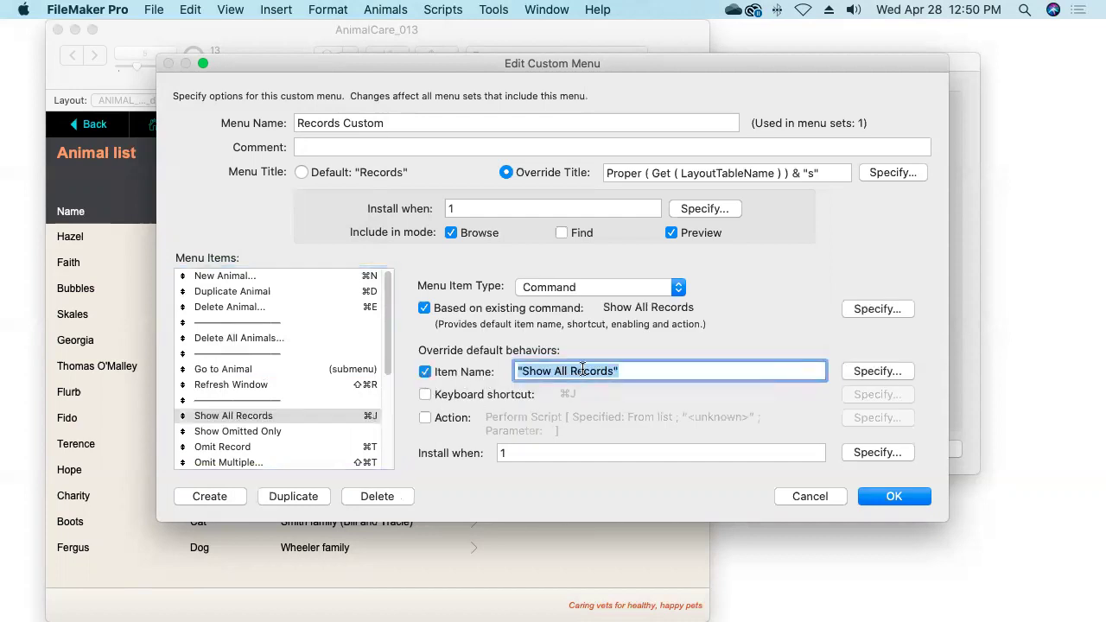
{"action": "double_click", "coordinate": [601, 372]}
{"action": "key", "text": "BackSpace"}
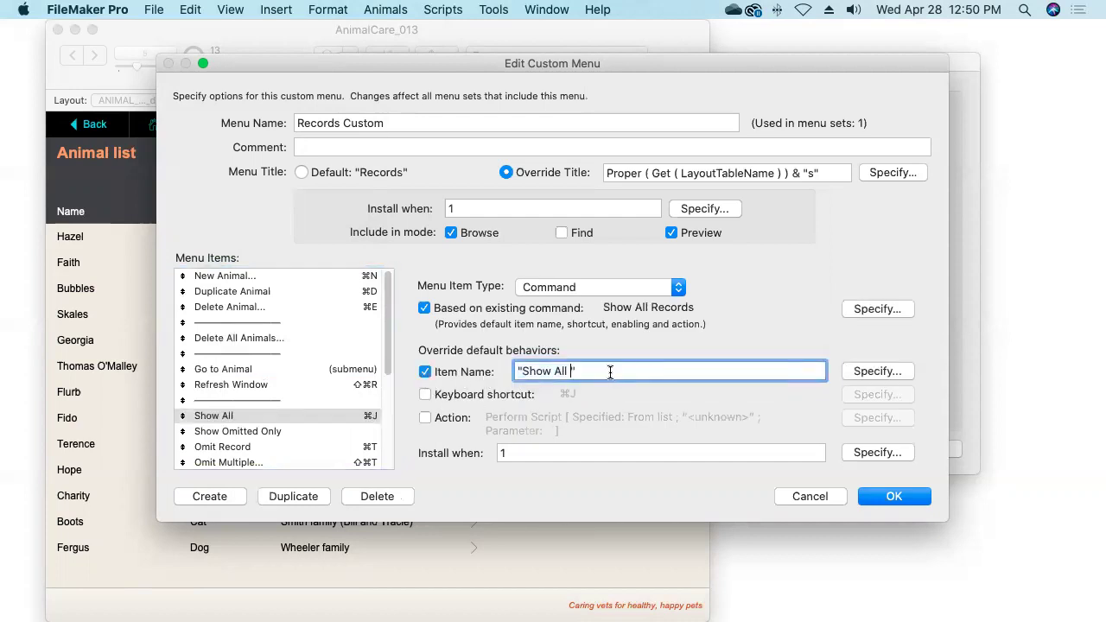
{"action": "type", "text": "\" & Proper ( Get ( LayoutTableName ) ) & \"..."}
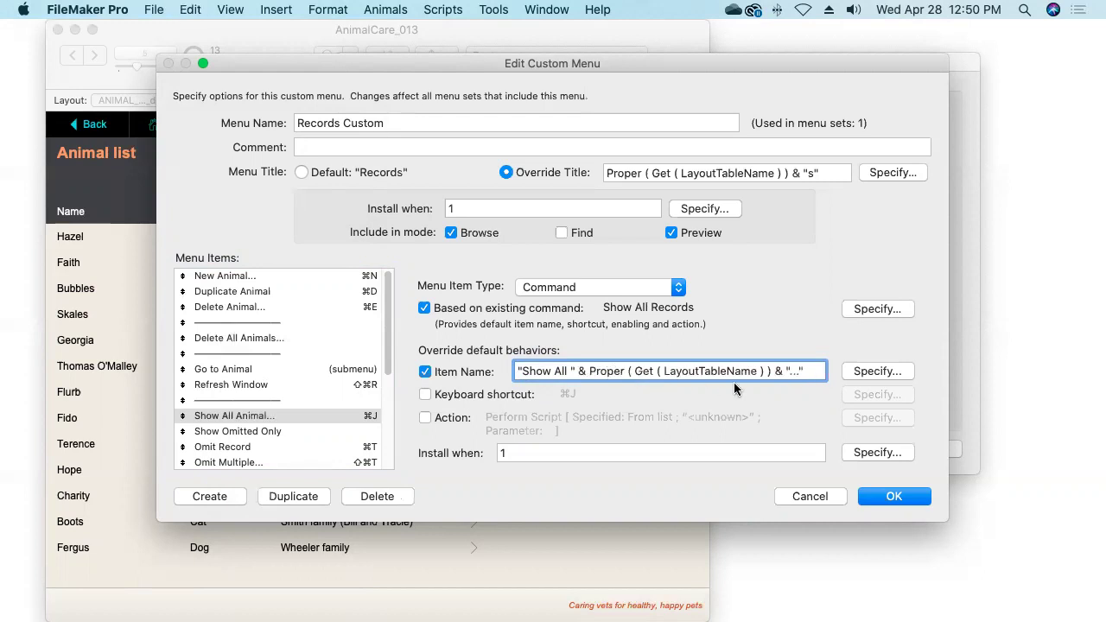
{"action": "key", "text": "BackSpace"}
{"action": "key", "text": "BackSpace"}
{"action": "type", "text": "\"s\""}
- Override the Omit Record item's name with "Omit " & Proper ( Get ( LayoutTableName ) )
{"action": "left_click", "coordinate": [249, 432]}
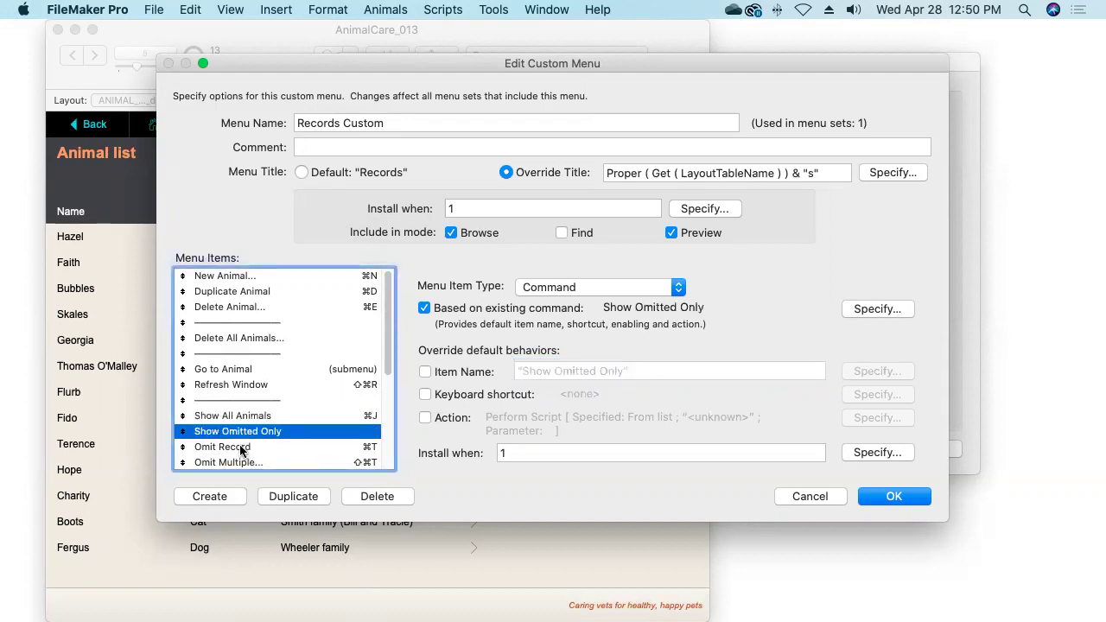
{"action": "left_click", "coordinate": [242, 447]}
{"action": "left_click", "coordinate": [425, 372]}
{"action": "left_click_drag", "start_coordinate": [548, 372], "coordinate": [593, 371]}
{"action": "key", "text": "BackSpace"}
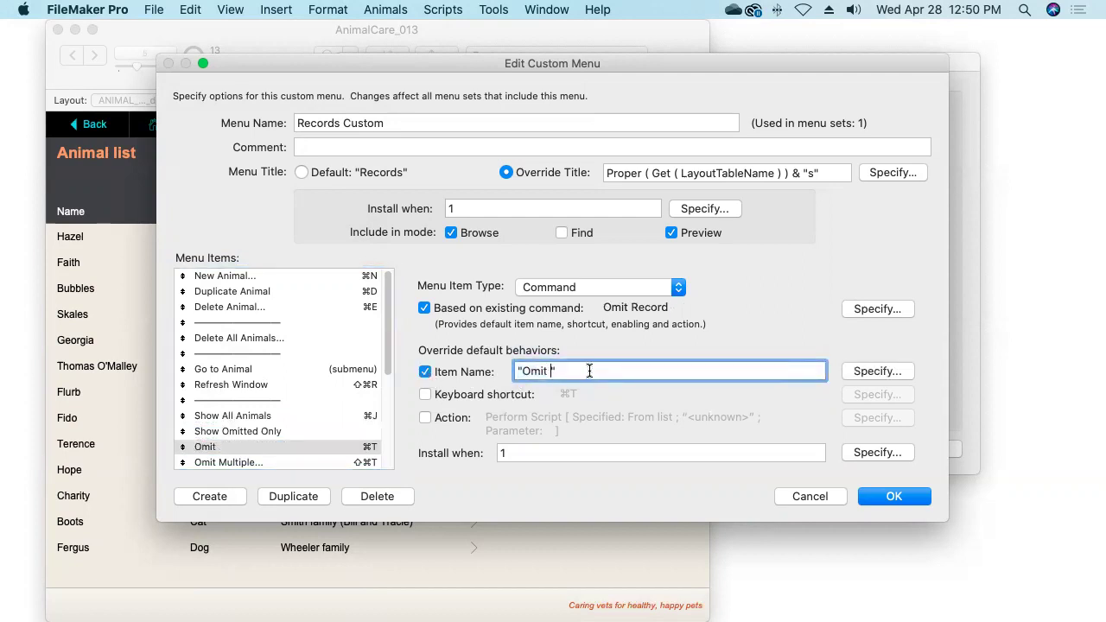
{"action": "type", "text": "& Proper ( Get ( LayoutTableName ) ) & \"...\""}
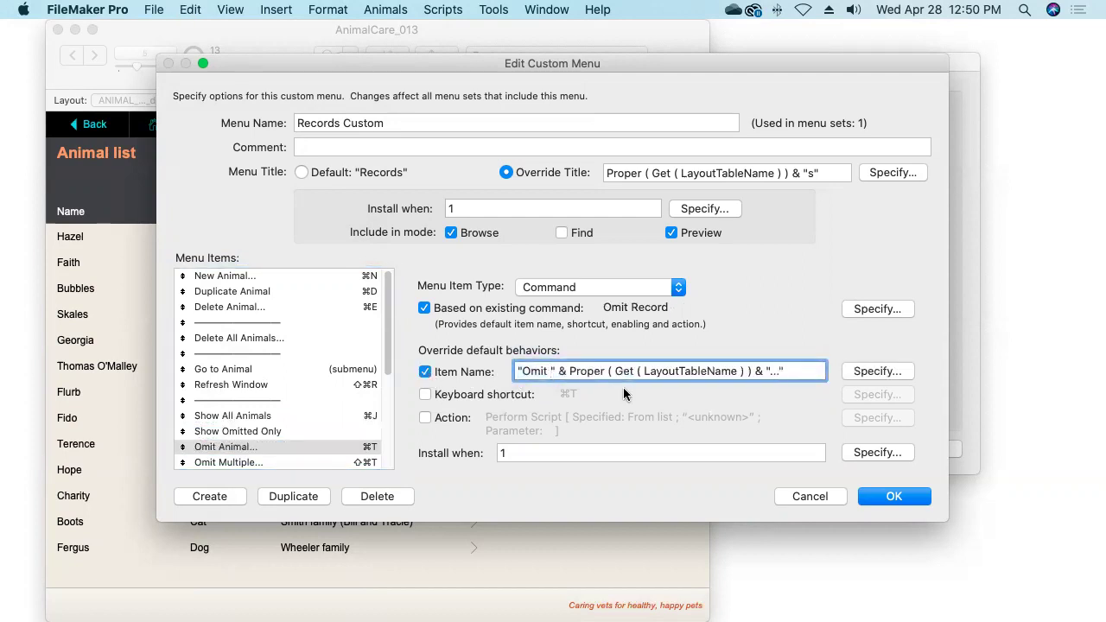
{"action": "key", "text": "BackSpace"}
{"action": "key", "text": "BackSpace"}
{"action": "key", "text": "BackSpace"}
{"action": "key", "text": "BackSpace"}
{"action": "key", "text": "BackSpace"}
{"action": "key", "text": "BackSpace"}
{"action": "key", "text": "BackSpace"}
- Override the Sort Records item's name with "Sort " & Proper ( Get ( LayoutTableName ) ) & "s..."
{"action": "scroll", "coordinate": [387, 380], "scroll_direction": "down", "scroll_amount": 5}
{"action": "scroll", "coordinate": [394, 423], "scroll_direction": "down", "scroll_amount": 2}
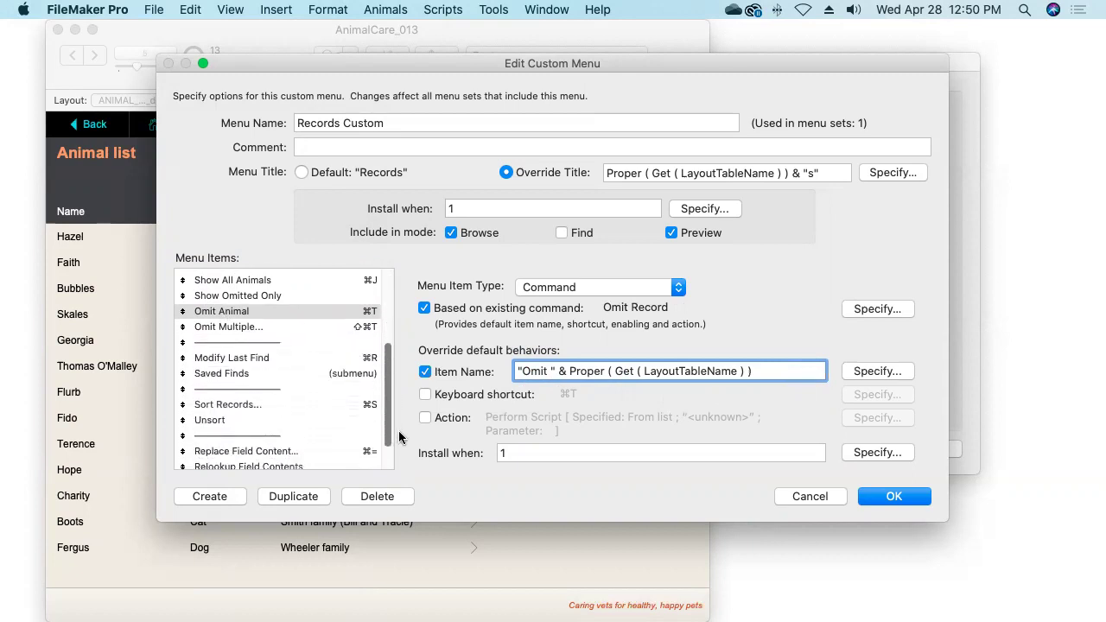
{"action": "left_click", "coordinate": [243, 393]}
{"action": "left_click", "coordinate": [425, 372]}
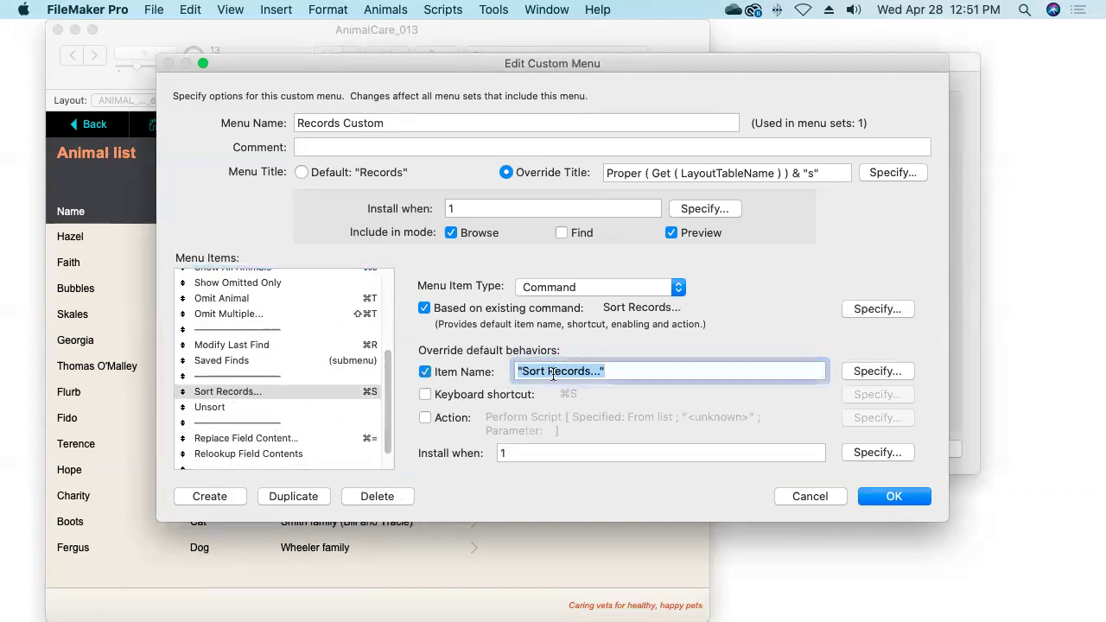
{"action": "left_click", "coordinate": [602, 373]}
{"action": "key", "text": "BackSpace"}
{"action": "key", "text": "BackSpace"}
{"action": "key", "text": "BackSpace"}
{"action": "key", "text": "BackSpace"}
{"action": "key", "text": "BackSpace"}
{"action": "key", "text": "BackSpace"}
{"action": "key", "text": "BackSpace"}
{"action": "key", "text": "BackSpace"}
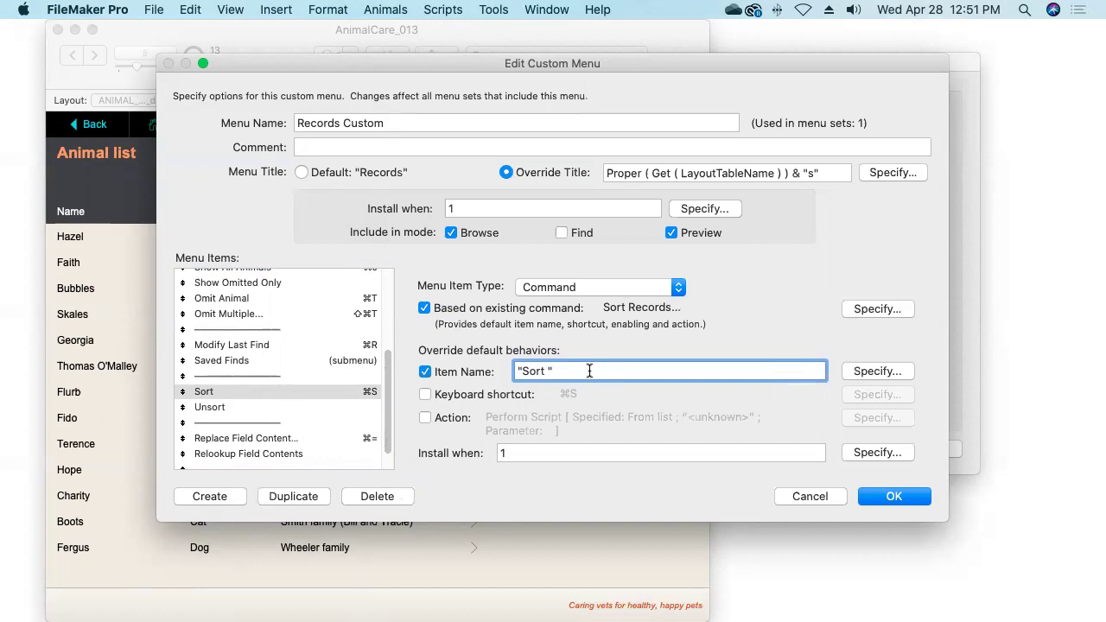
{"action": "type", "text": "\" & Proper ( Get ( LayoutTableName ) ) & \"..."}
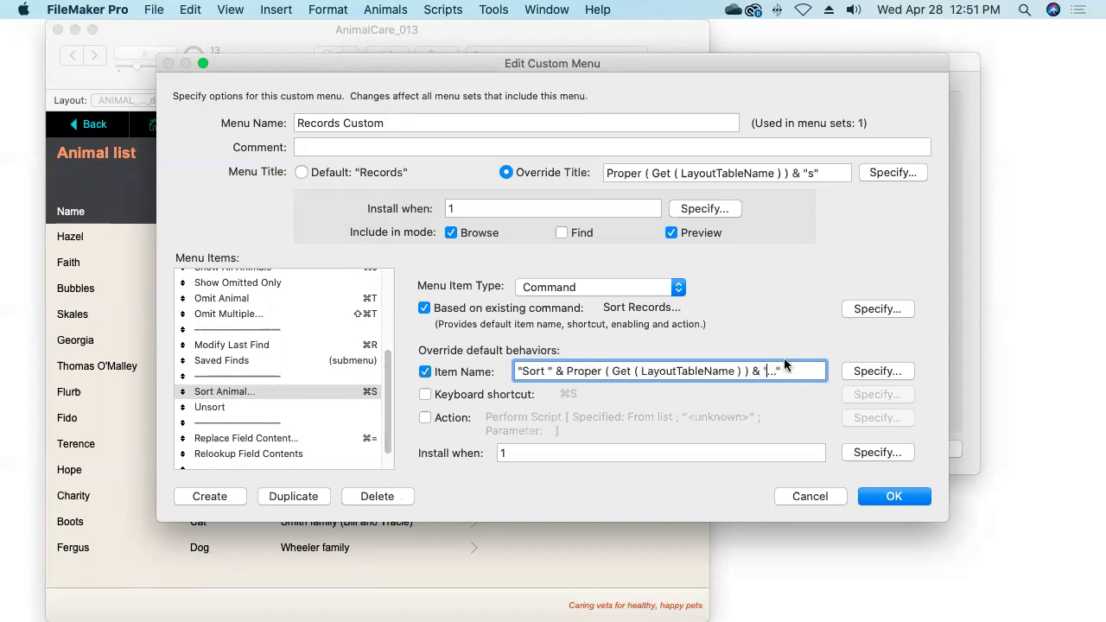
{"action": "left_click", "coordinate": [771, 371]}
{"action": "type", "text": "s"}
- Check the overrides of the new and delete items, then save the Records Custom menu and the custom menu changes
{"action": "left_click_drag", "start_coordinate": [387, 417], "coordinate": [395, 318]}
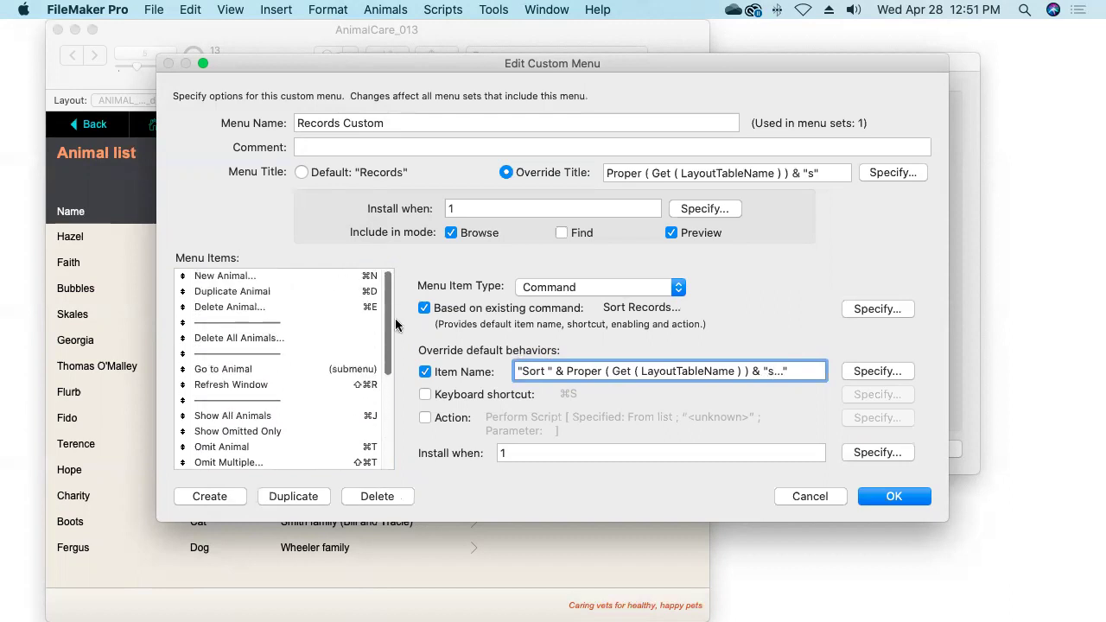
{"action": "left_click", "coordinate": [233, 275]}
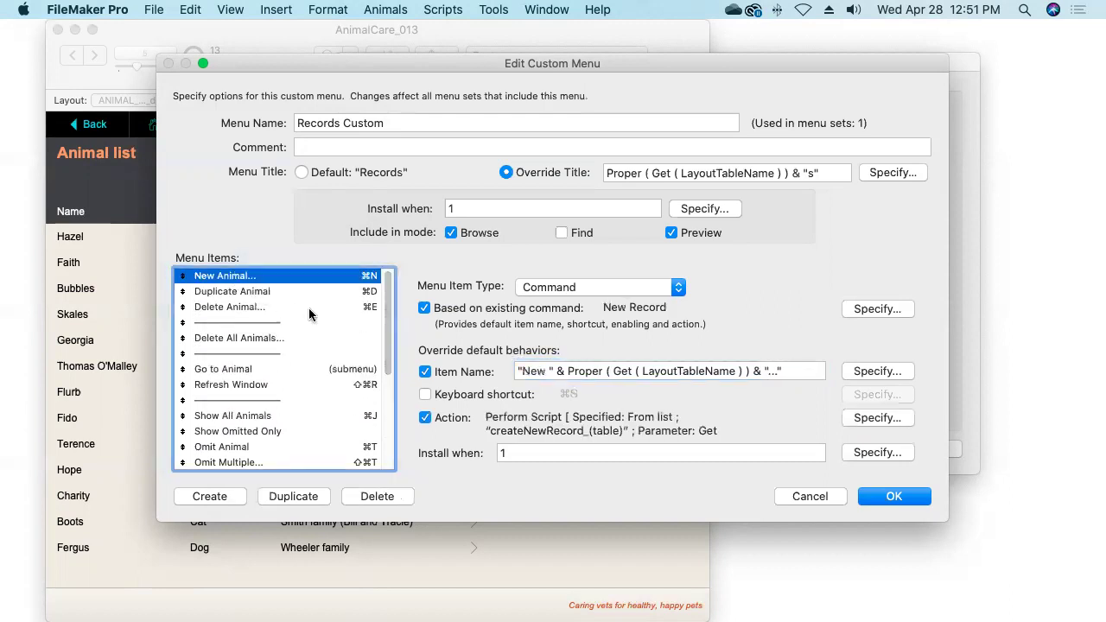
{"action": "left_click", "coordinate": [248, 309]}
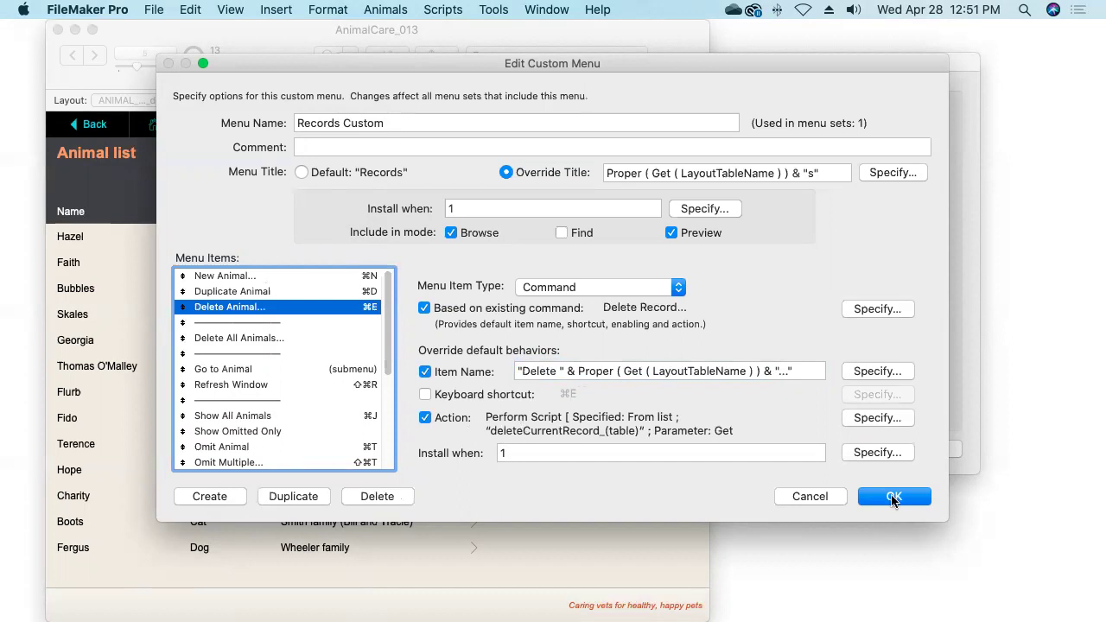
{"action": "left_click", "coordinate": [893, 498]}
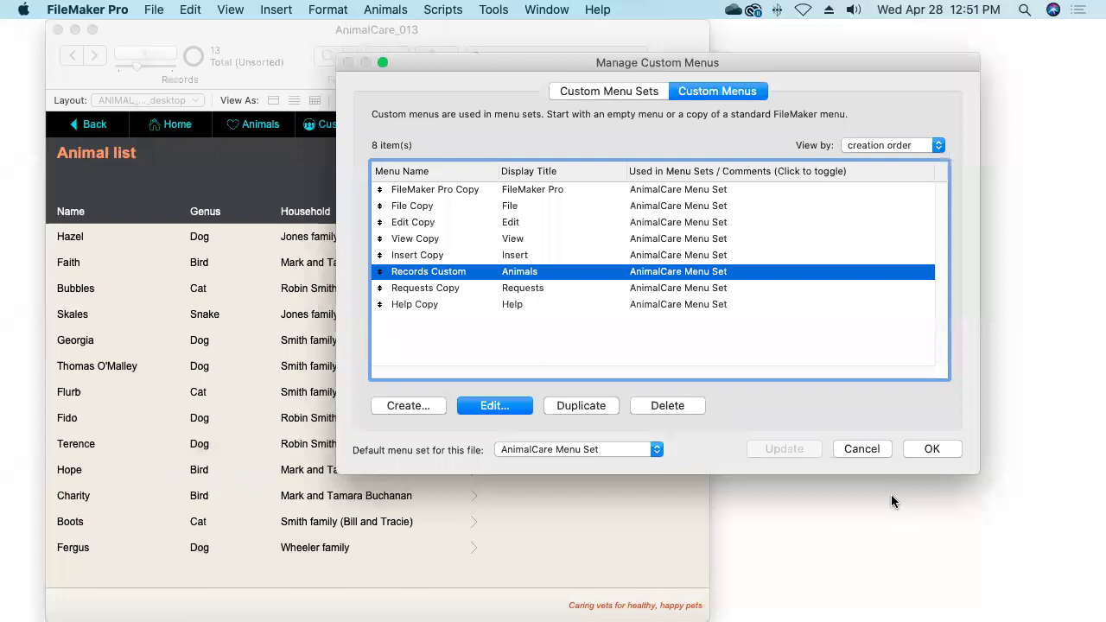
{"action": "left_click", "coordinate": [931, 449]}
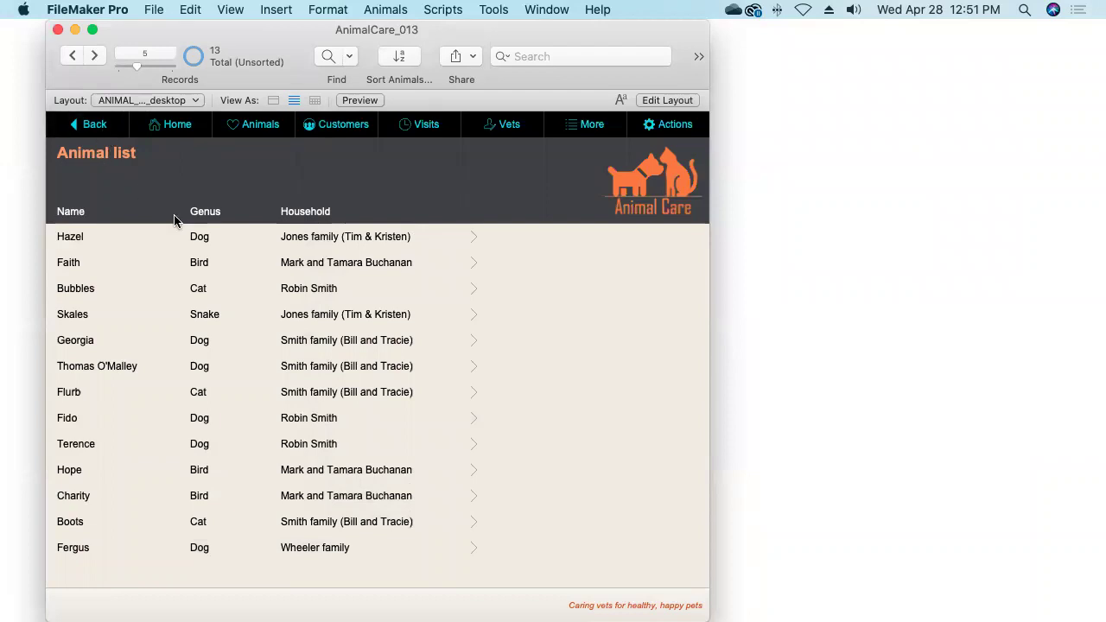
- Look over the customized Animals commands and omit the current animal from the list
{"action": "left_click", "coordinate": [386, 10]}
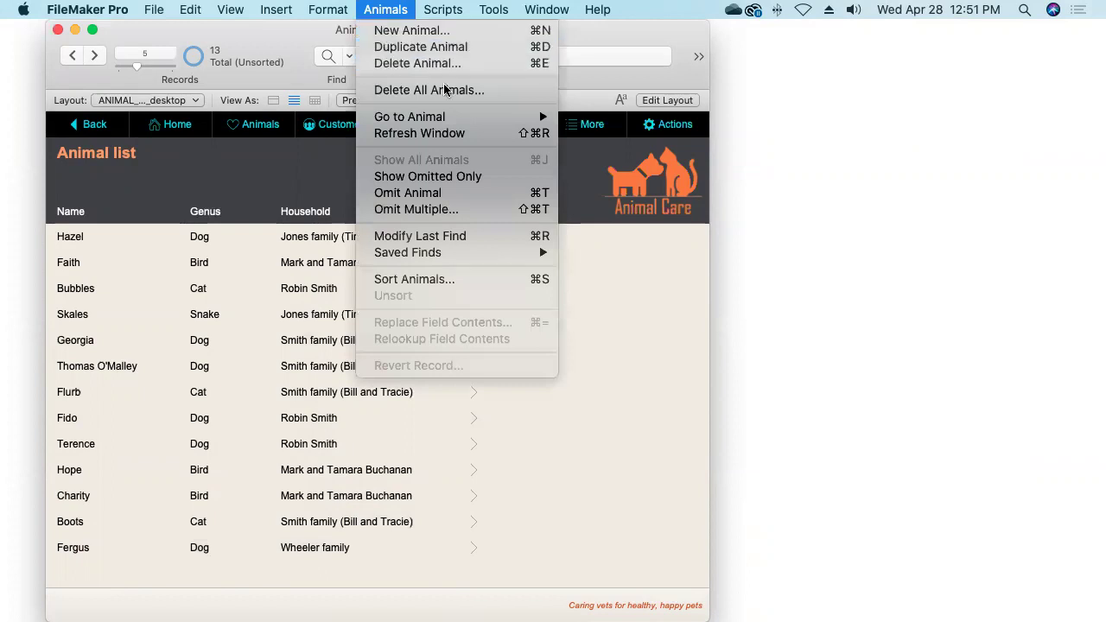
{"action": "mouse_move", "coordinate": [488, 121]}
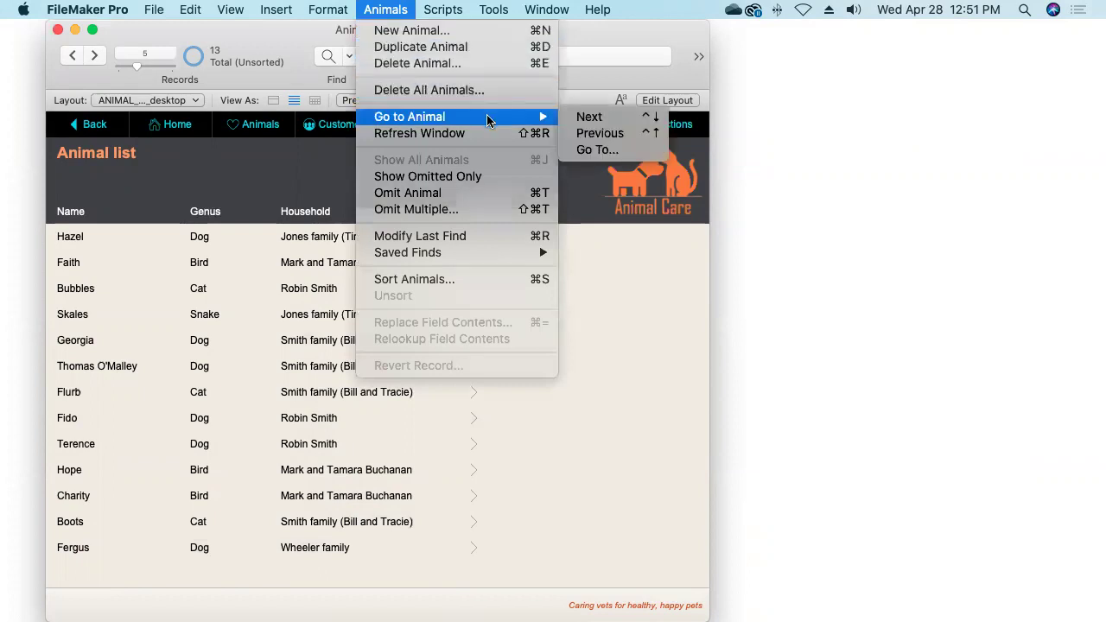
{"action": "left_click", "coordinate": [450, 194]}
- Omit 3 records from the animal list, starting from the current one, using Omit Multiple
{"action": "left_click", "coordinate": [388, 10]}
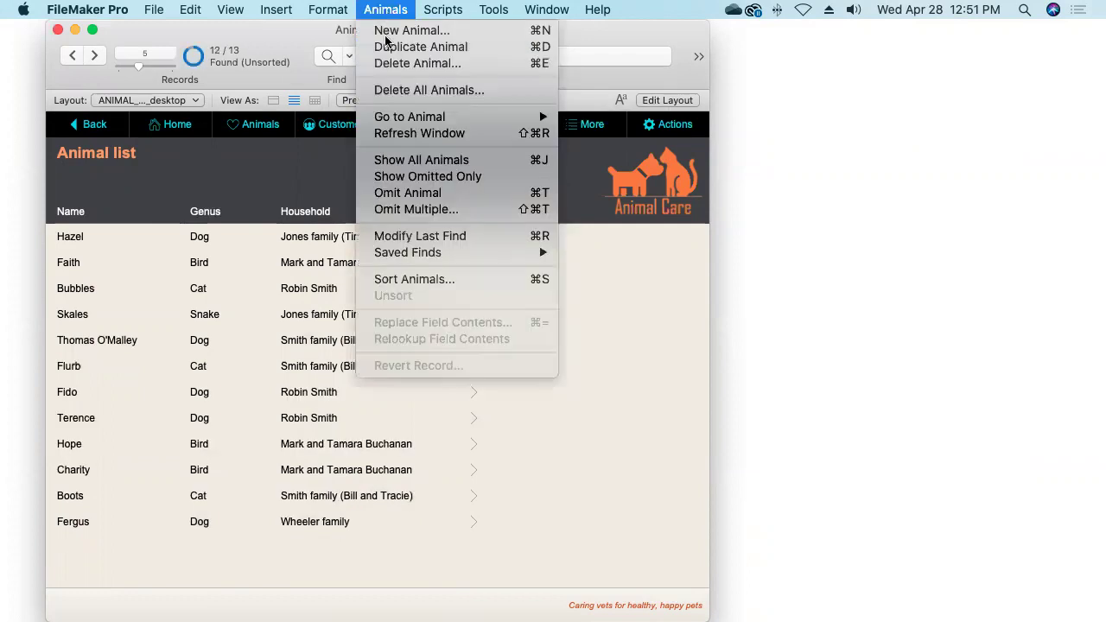
{"action": "left_click", "coordinate": [441, 211]}
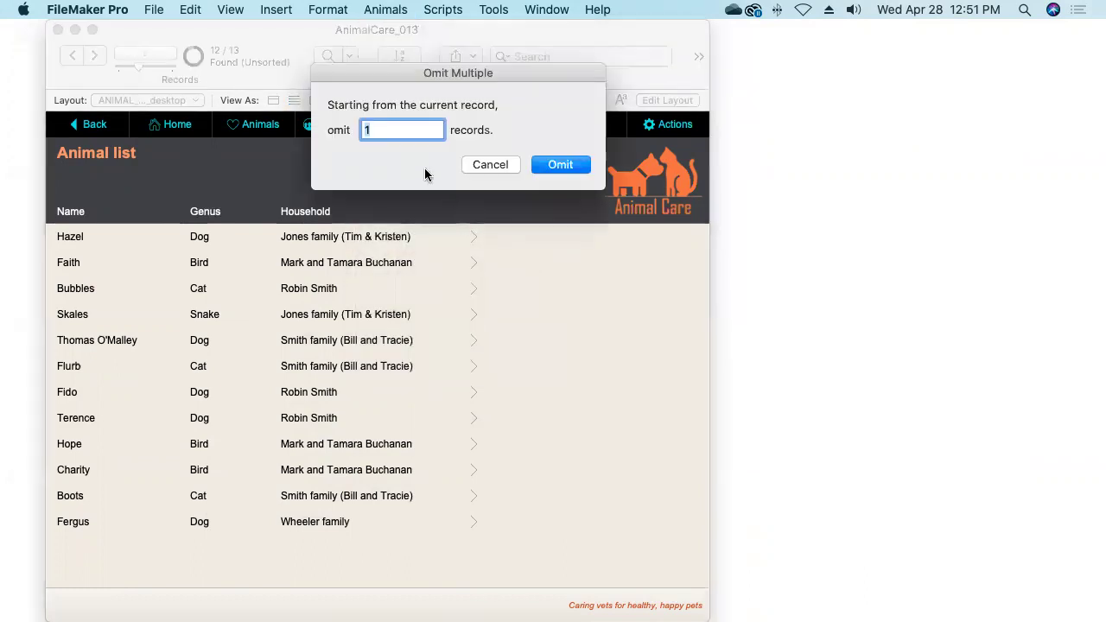
{"action": "type", "text": "3"}
{"action": "left_click", "coordinate": [553, 164]}
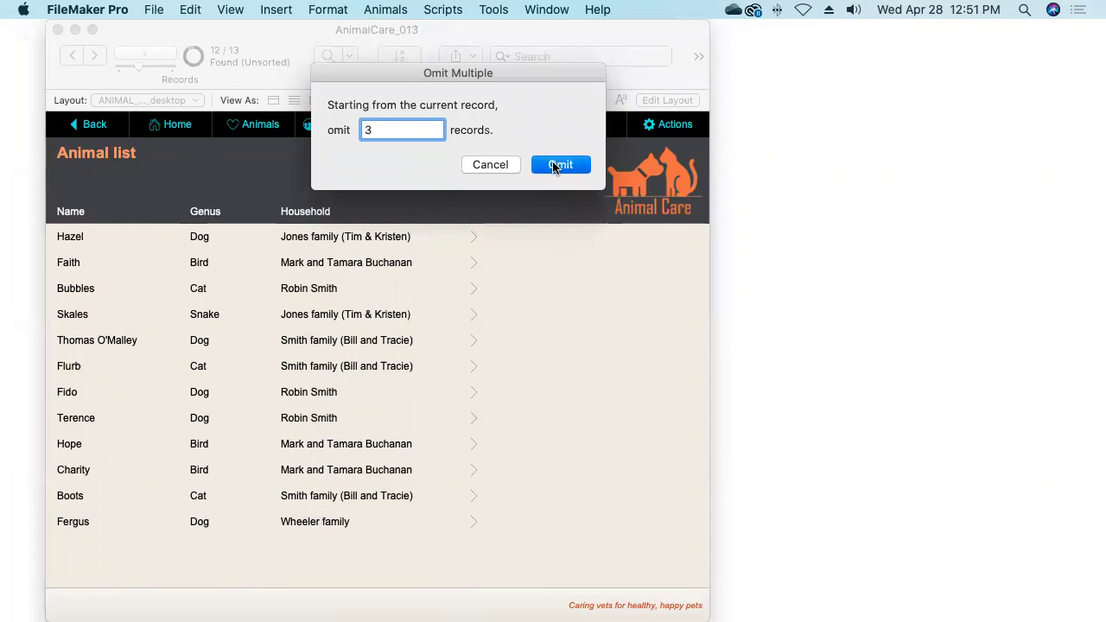
- Widen the window to reveal the full toolbar, and test the Sort Animals command, cancelling its sort dialog
{"action": "left_click_drag", "start_coordinate": [710, 285], "coordinate": [1044, 299]}
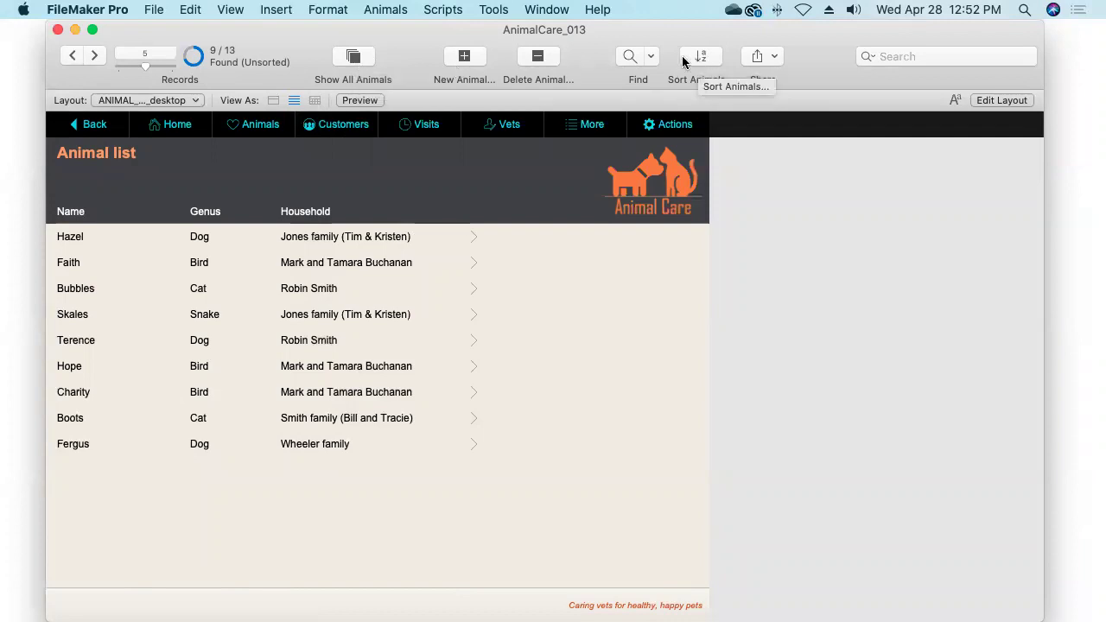
{"action": "left_click", "coordinate": [386, 10]}
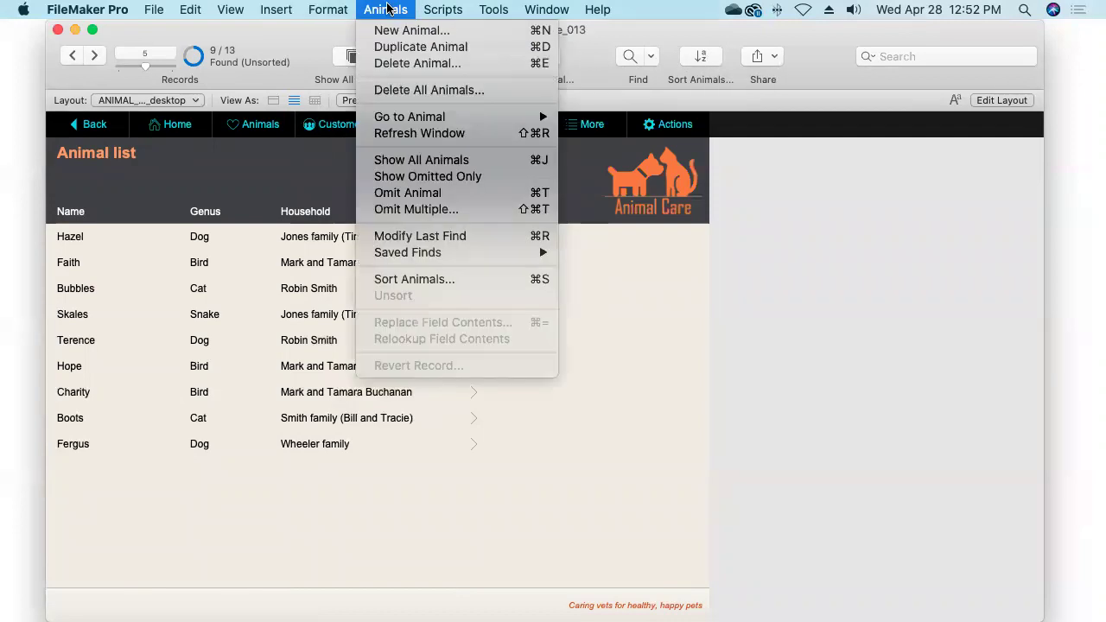
{"action": "left_click", "coordinate": [429, 279]}
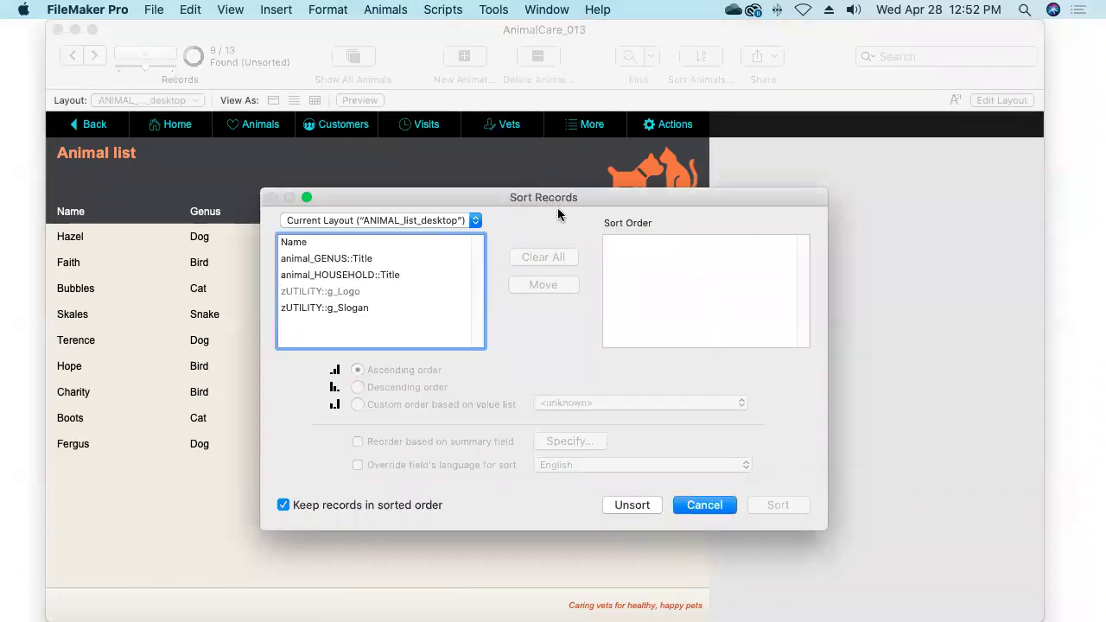
{"action": "left_click", "coordinate": [704, 505]}
- Test the New Animal and Delete Animal commands of the custom Animals menu, cancelling both confirmation dialogs
{"action": "left_click", "coordinate": [385, 10]}
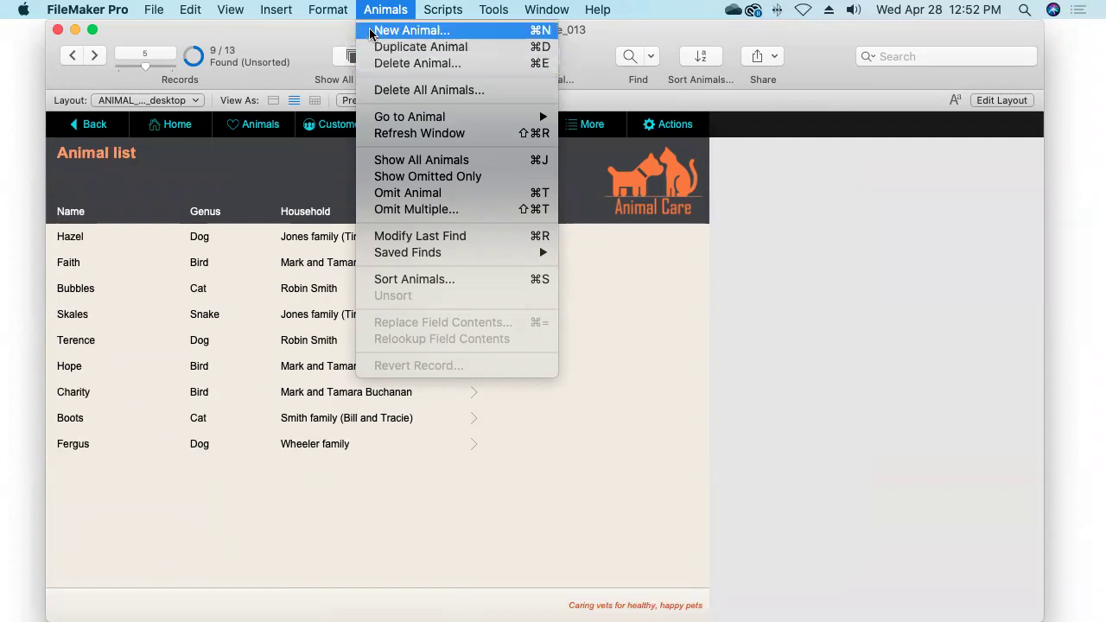
{"action": "left_click", "coordinate": [371, 33]}
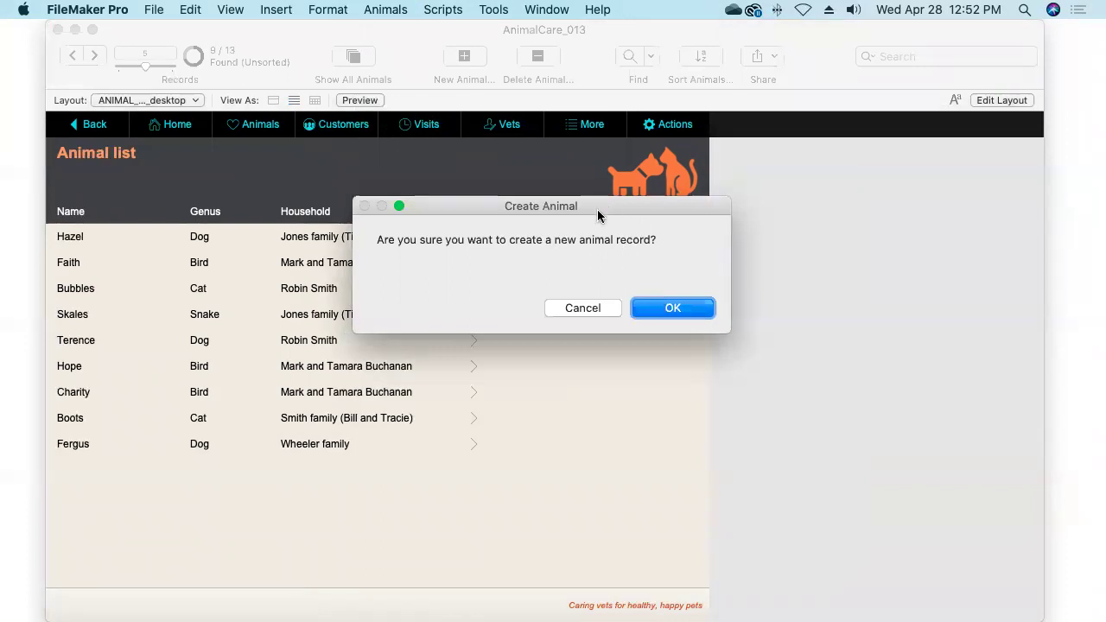
{"action": "left_click", "coordinate": [575, 308]}
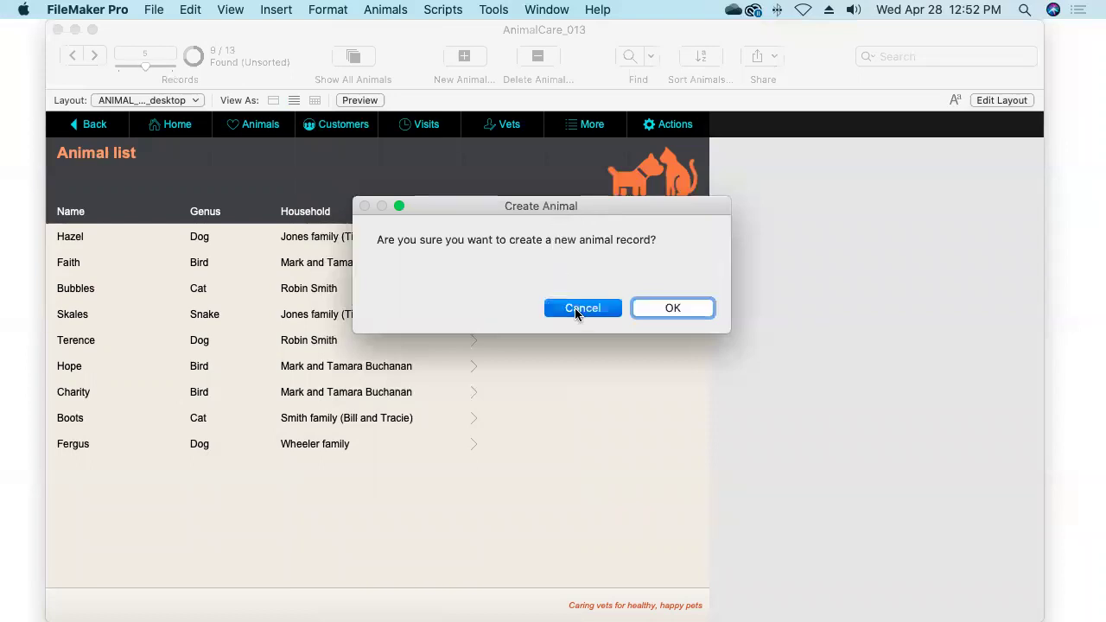
{"action": "left_click", "coordinate": [389, 9]}
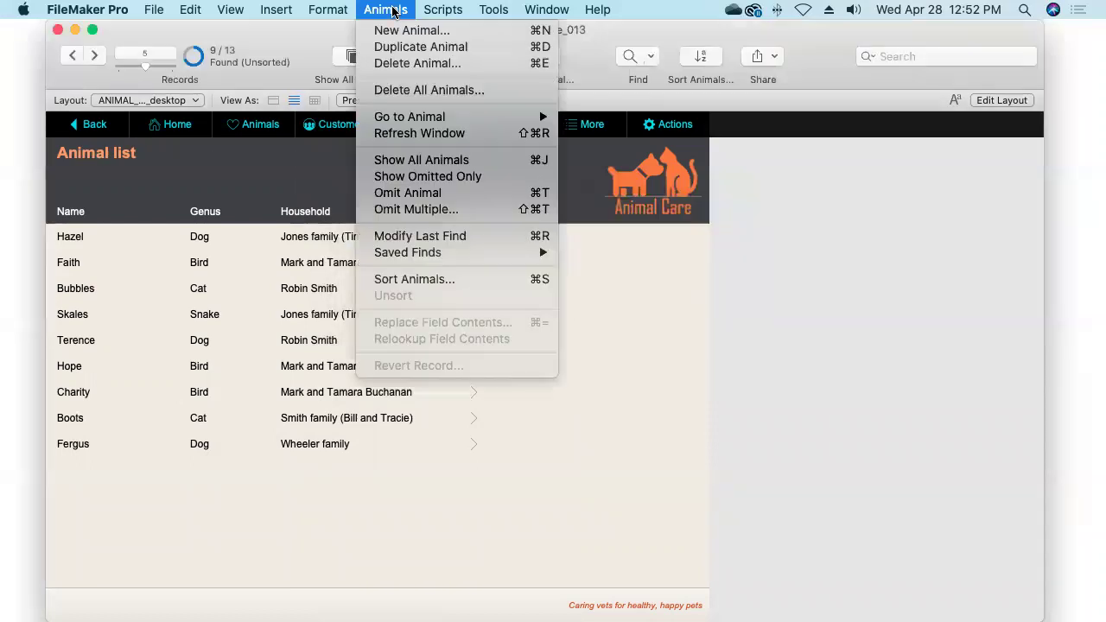
{"action": "left_click", "coordinate": [393, 64]}
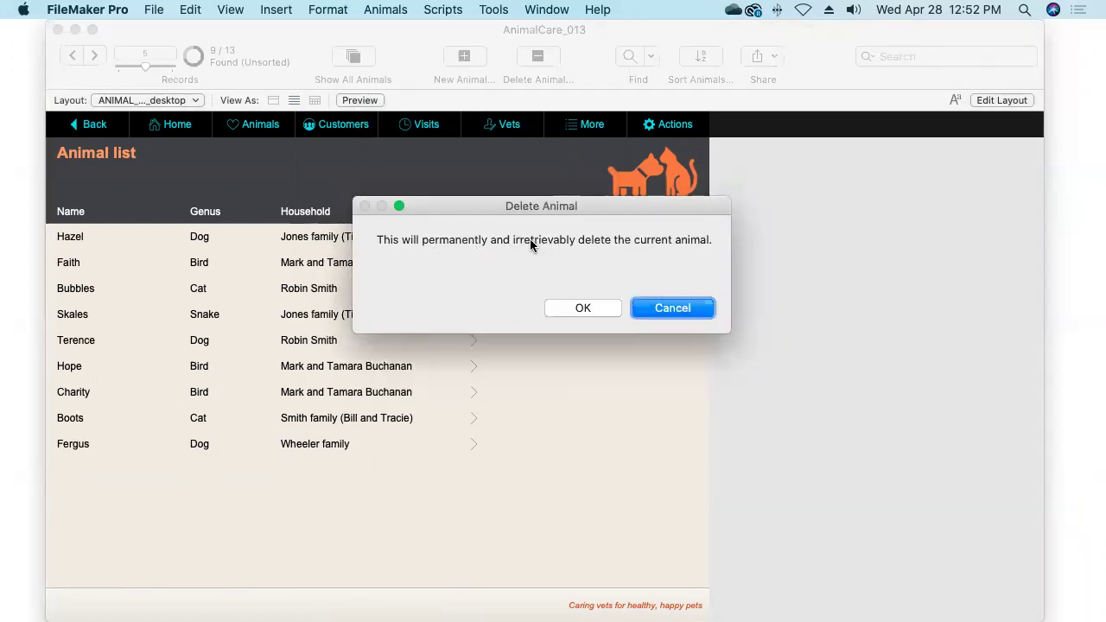
{"action": "left_click", "coordinate": [675, 308]}
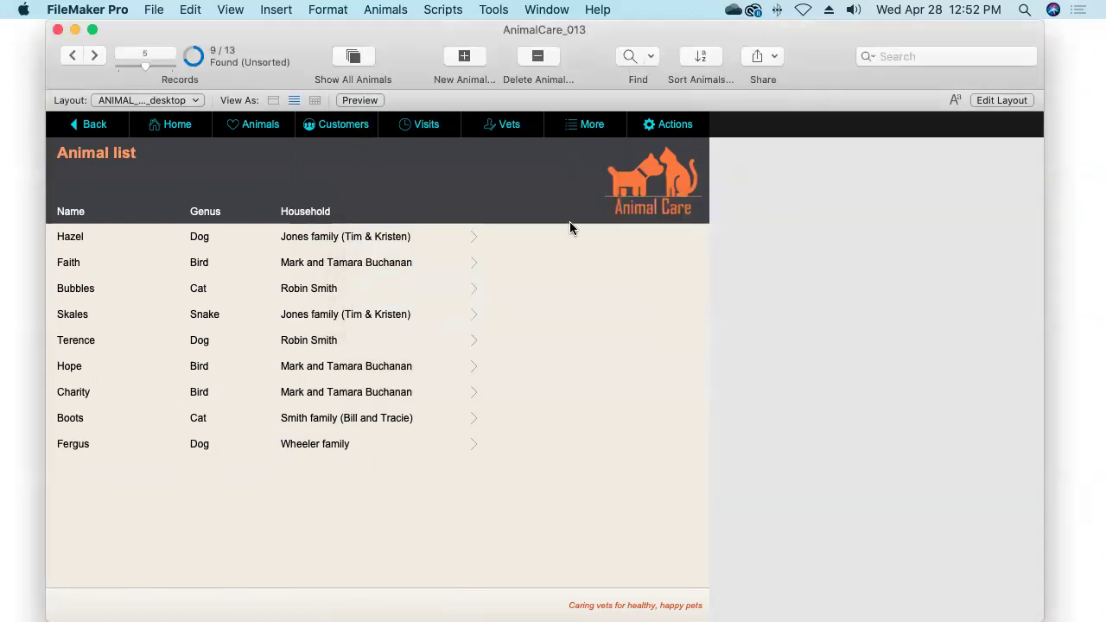
- Test the toolbar versions of New Animal and Delete Animal, cancelling each confirmation
{"action": "left_click", "coordinate": [464, 56]}
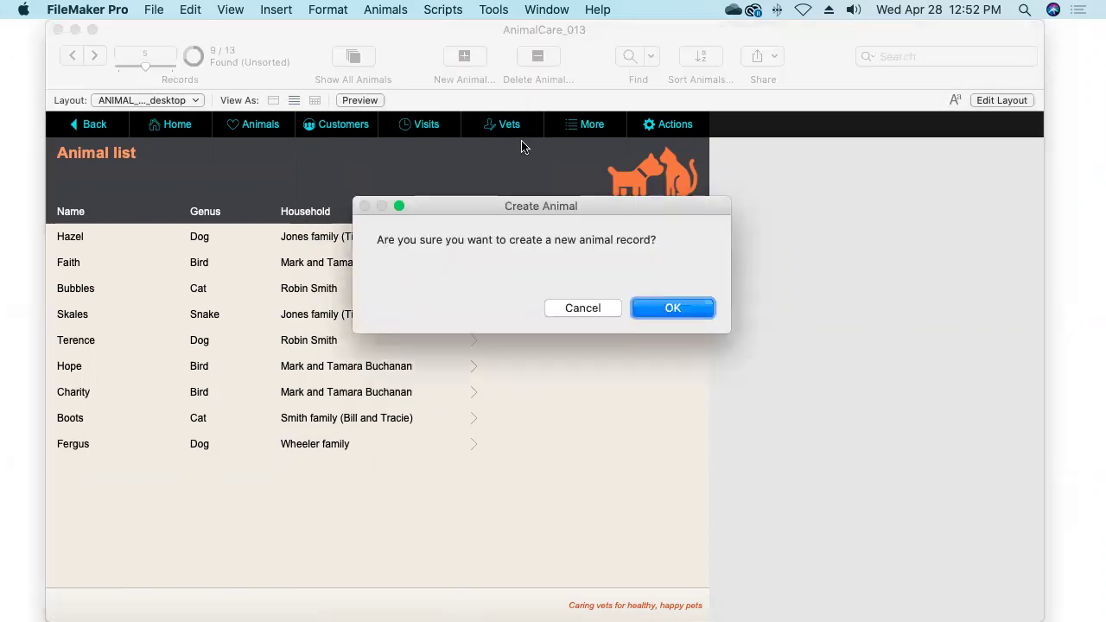
{"action": "left_click", "coordinate": [560, 308]}
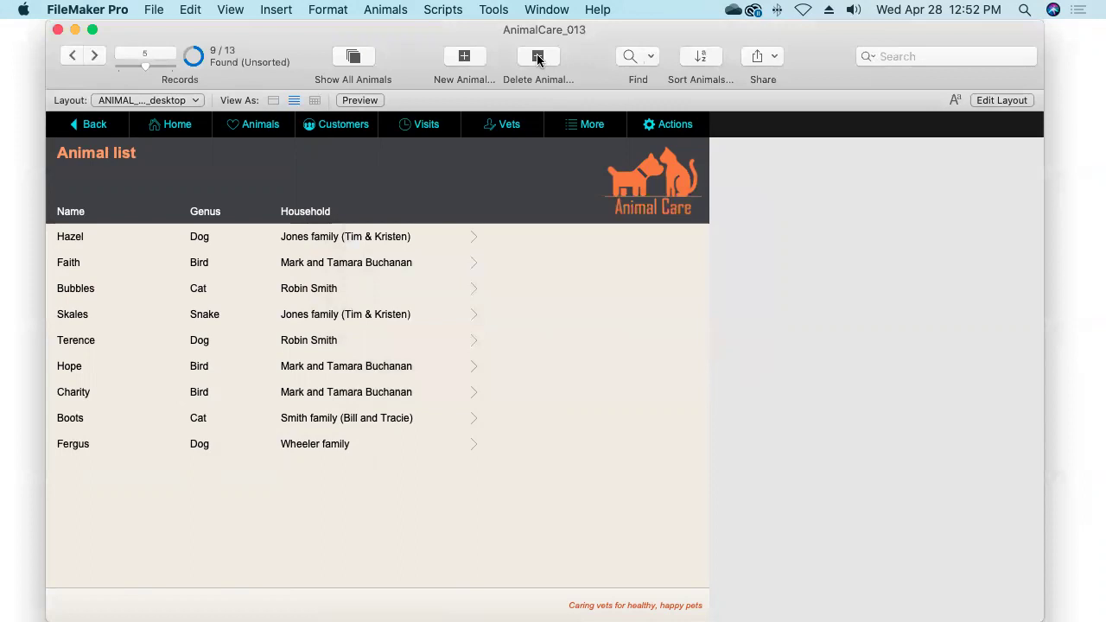
{"action": "left_click", "coordinate": [537, 57]}
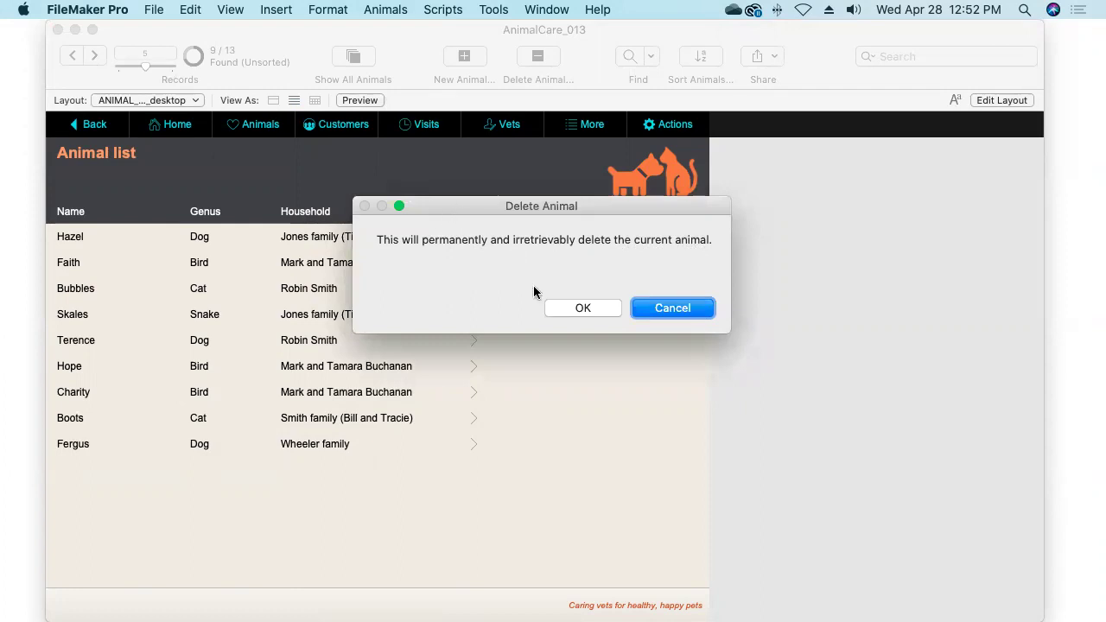
{"action": "left_click", "coordinate": [677, 308]}
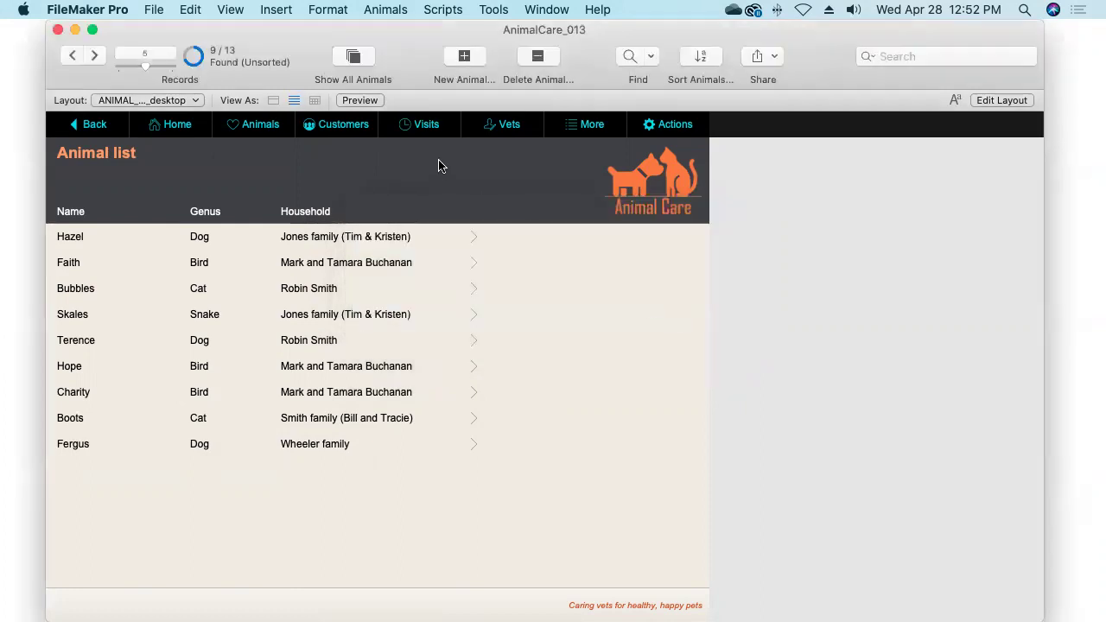
- Switch to the customer list, review the Customers menu's adapted commands and widen the window to show all toolbar items
{"action": "left_click", "coordinate": [350, 128]}
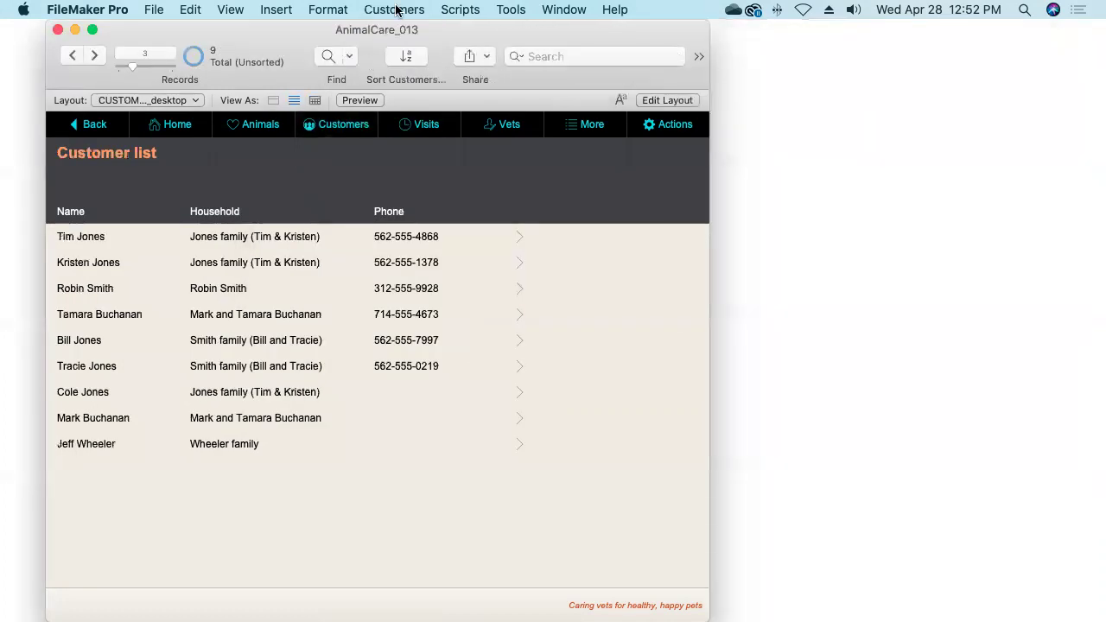
{"action": "left_click", "coordinate": [405, 10]}
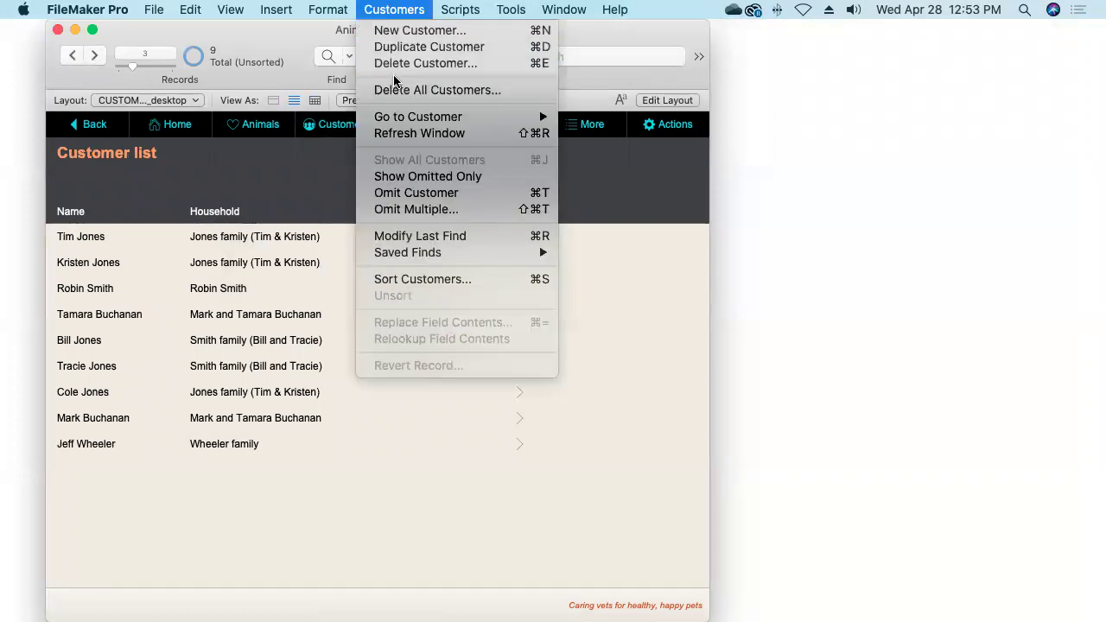
{"action": "left_click", "coordinate": [386, 9]}
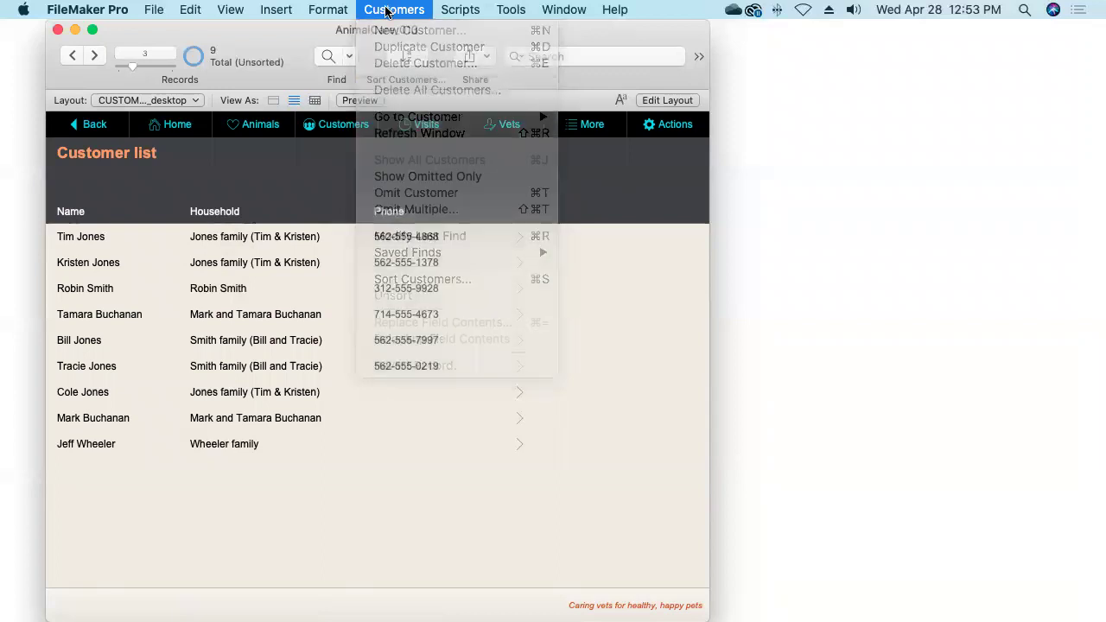
{"action": "left_click_drag", "start_coordinate": [708, 261], "coordinate": [1050, 257]}
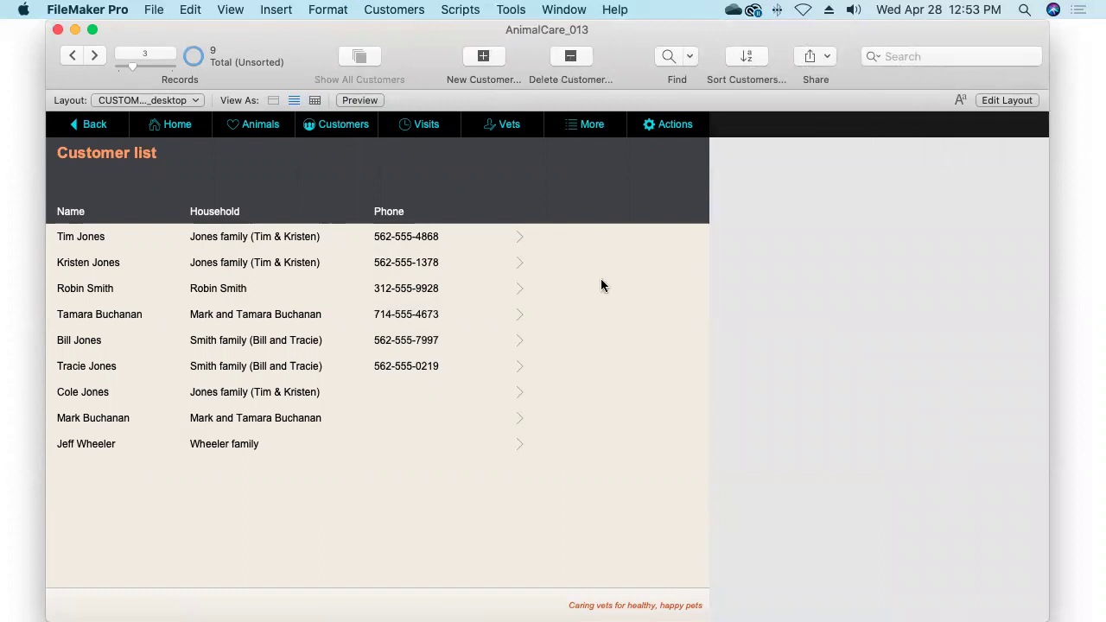
- Create a new customer record, confirming the creation, and assign it to the third household in the list
{"action": "left_click", "coordinate": [482, 56]}
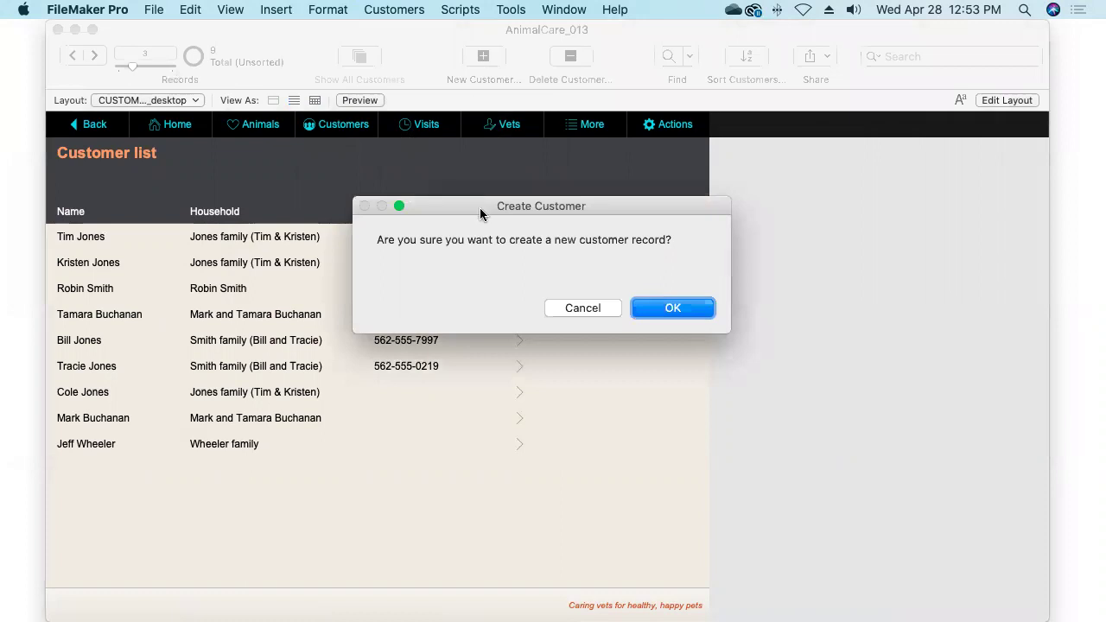
{"action": "left_click", "coordinate": [671, 308]}
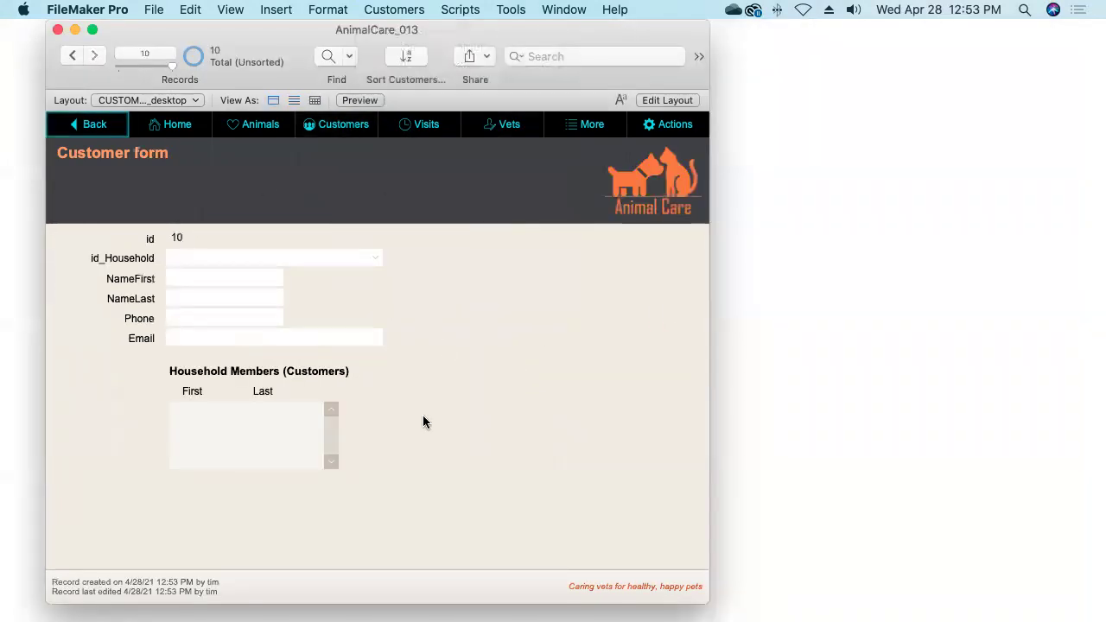
{"action": "left_click", "coordinate": [207, 258]}
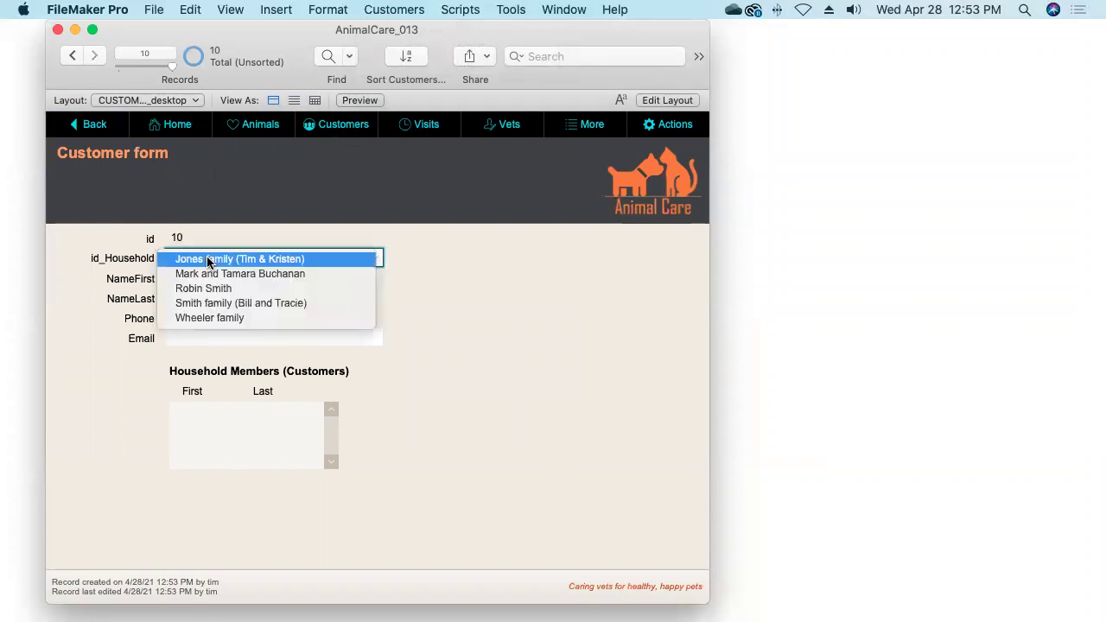
{"action": "left_click", "coordinate": [215, 291]}
- Enter the new customer's first and last name and commit the record
{"action": "left_click", "coordinate": [192, 278]}
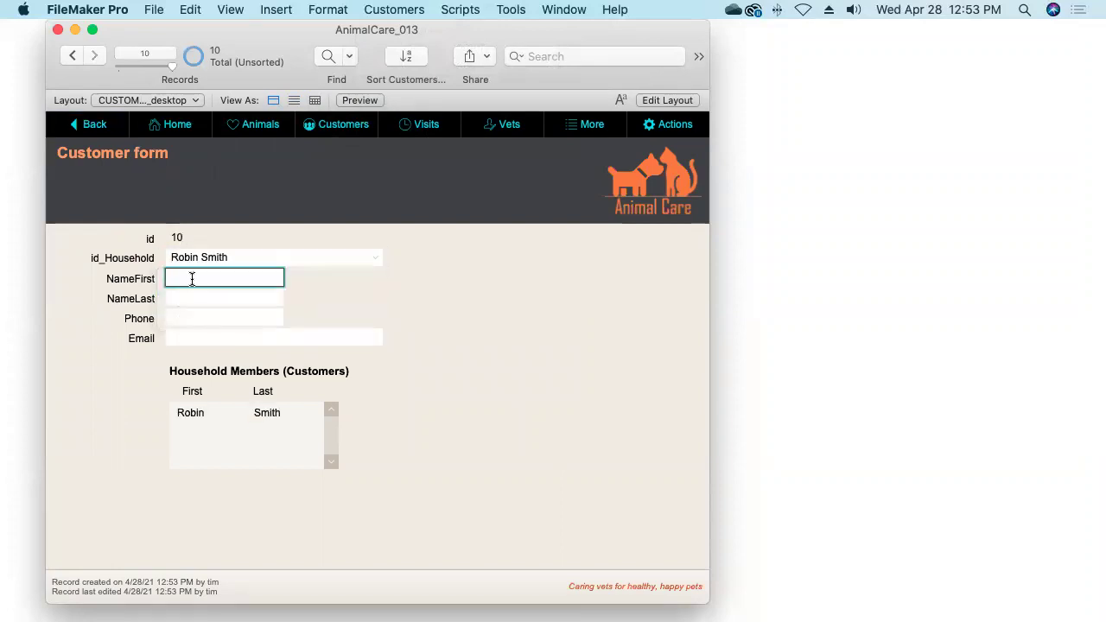
{"action": "type", "text": "Bob"}
{"action": "left_click", "coordinate": [249, 306]}
{"action": "left_click", "coordinate": [239, 295]}
{"action": "type", "text": "Smith"}
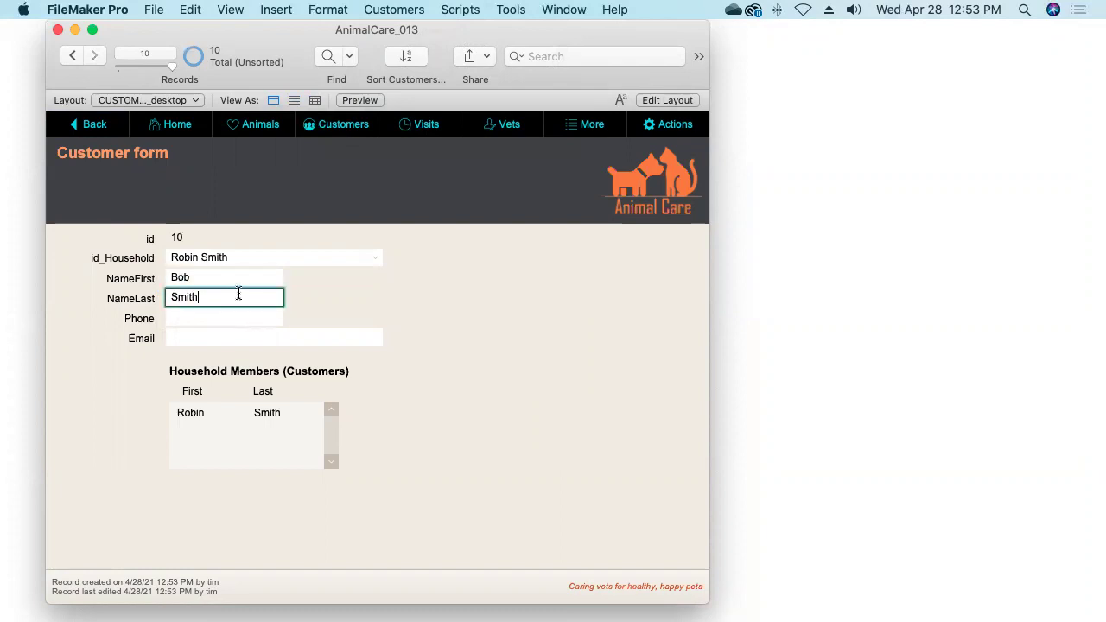
{"action": "left_click", "coordinate": [445, 301]}
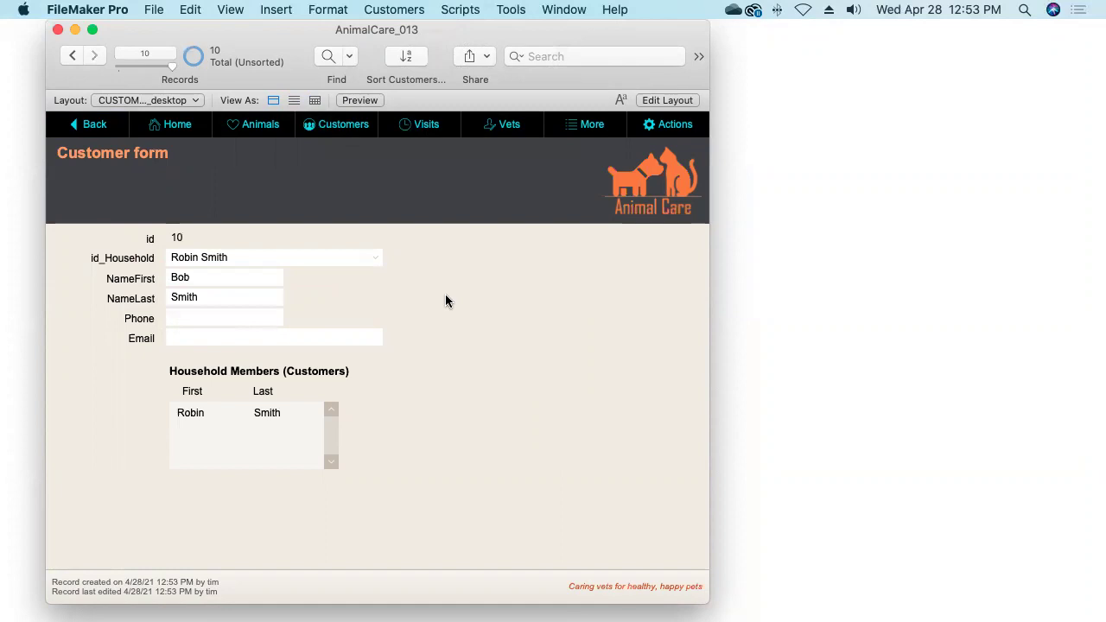
- Go to the Home layout by way of the animal list and examine how its custom records menu reads
{"action": "left_click", "coordinate": [254, 124]}
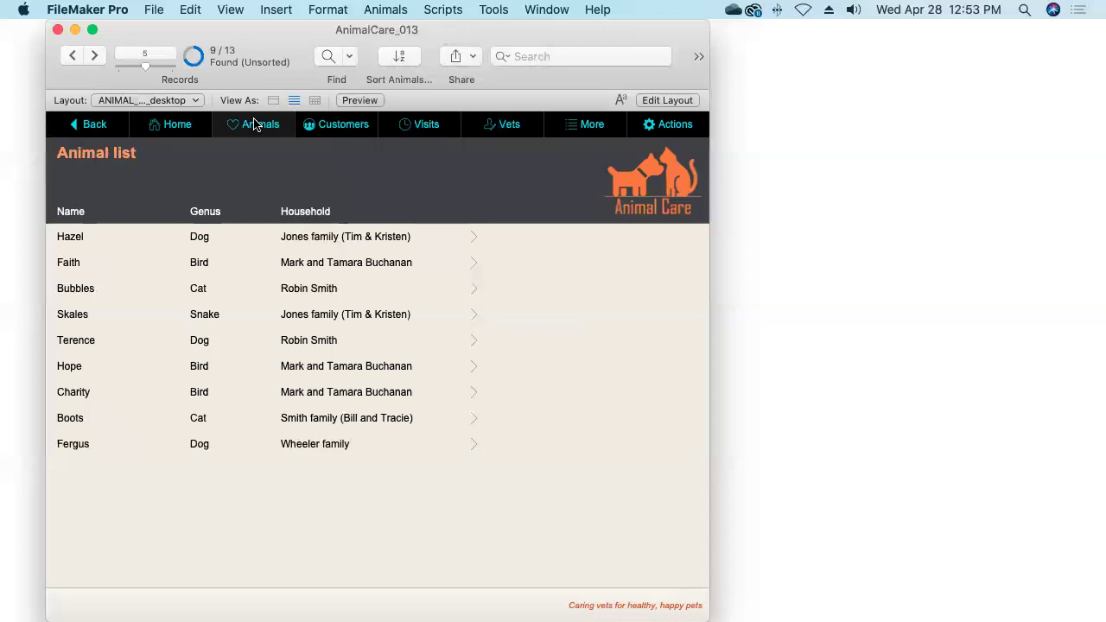
{"action": "left_click", "coordinate": [174, 130]}
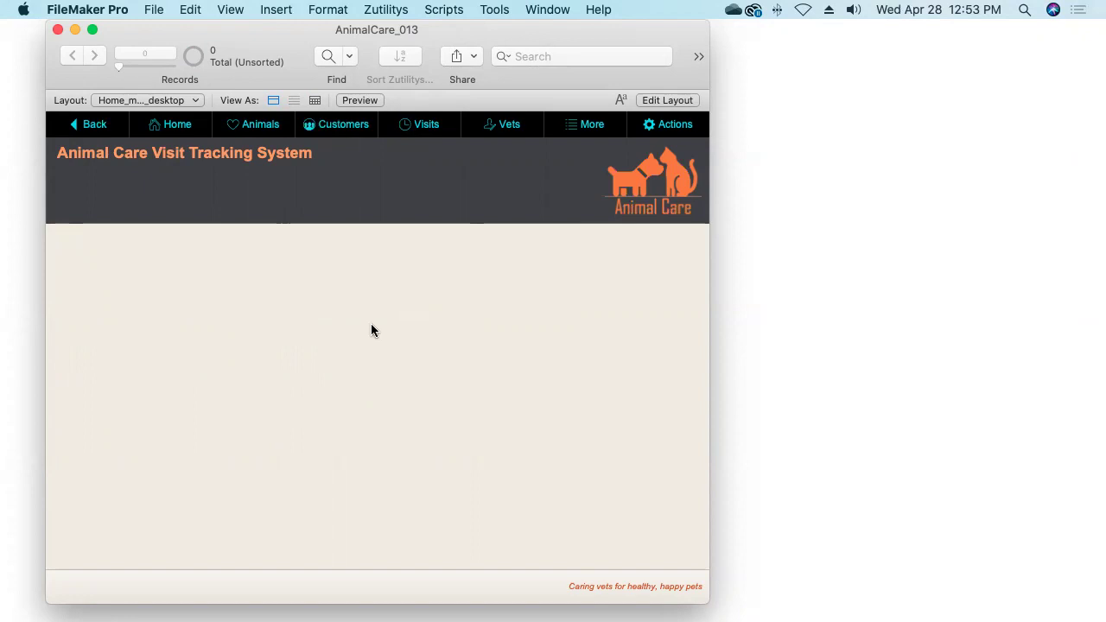
{"action": "left_click", "coordinate": [389, 11]}
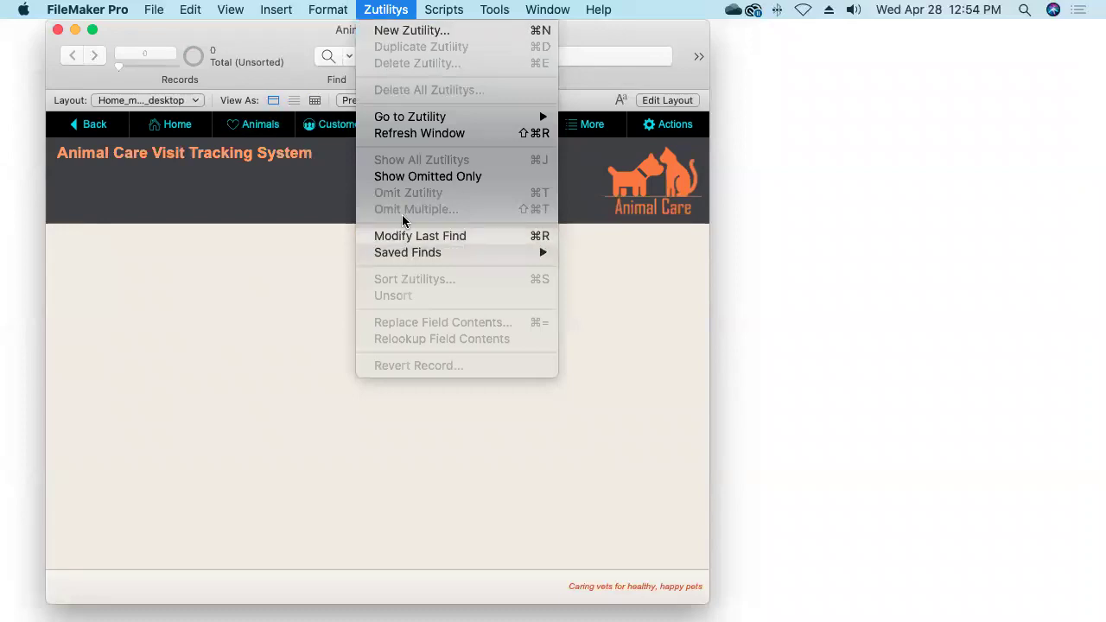
{"action": "left_click", "coordinate": [383, 9]}
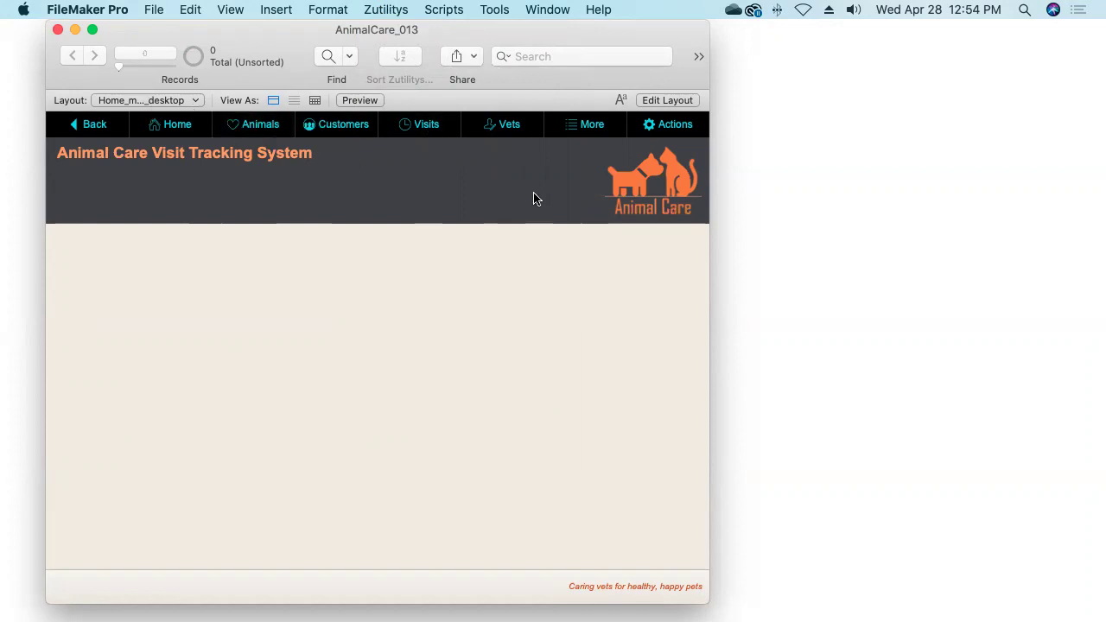
- Put the home layout into Layout mode and look over the layout commands
{"action": "left_click", "coordinate": [661, 101]}
{"action": "left_click", "coordinate": [666, 100]}
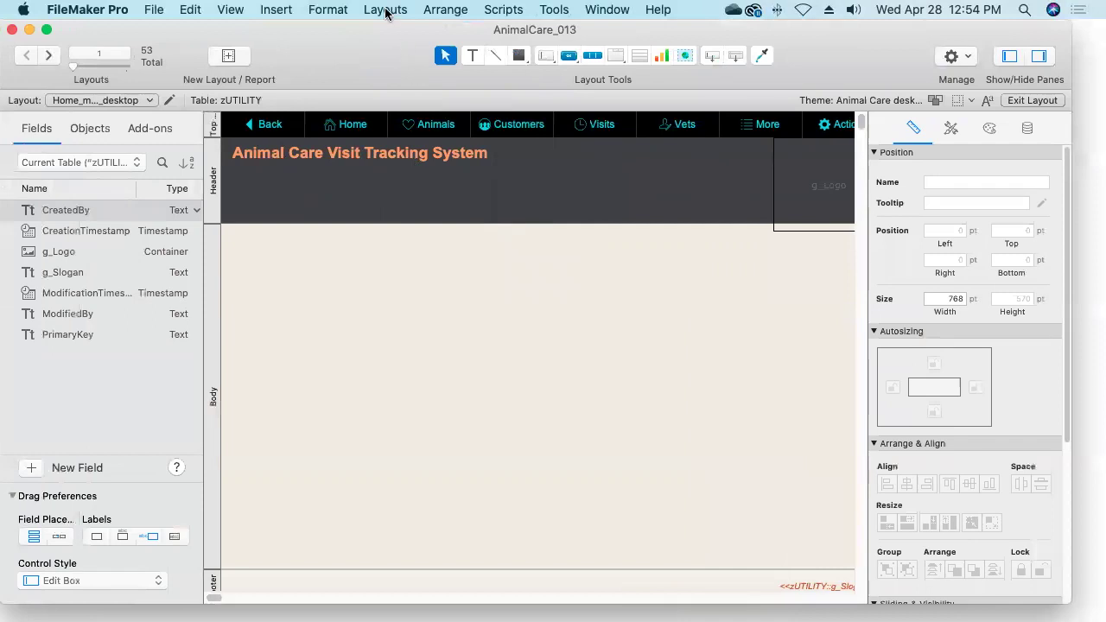
{"action": "left_click", "coordinate": [386, 10]}
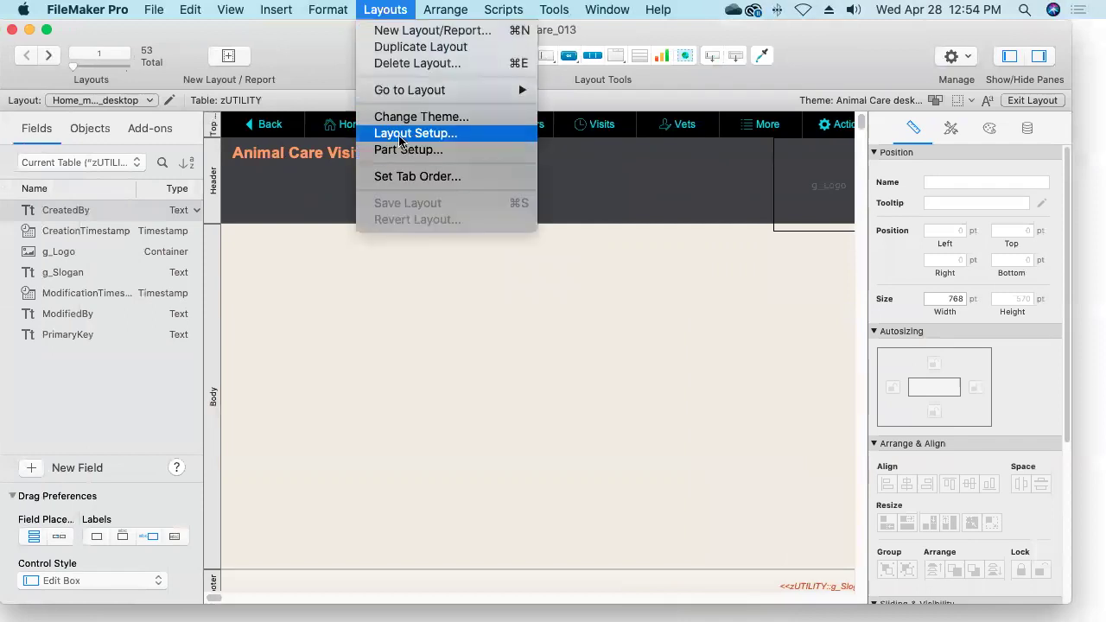
{"action": "left_click", "coordinate": [287, 298]}
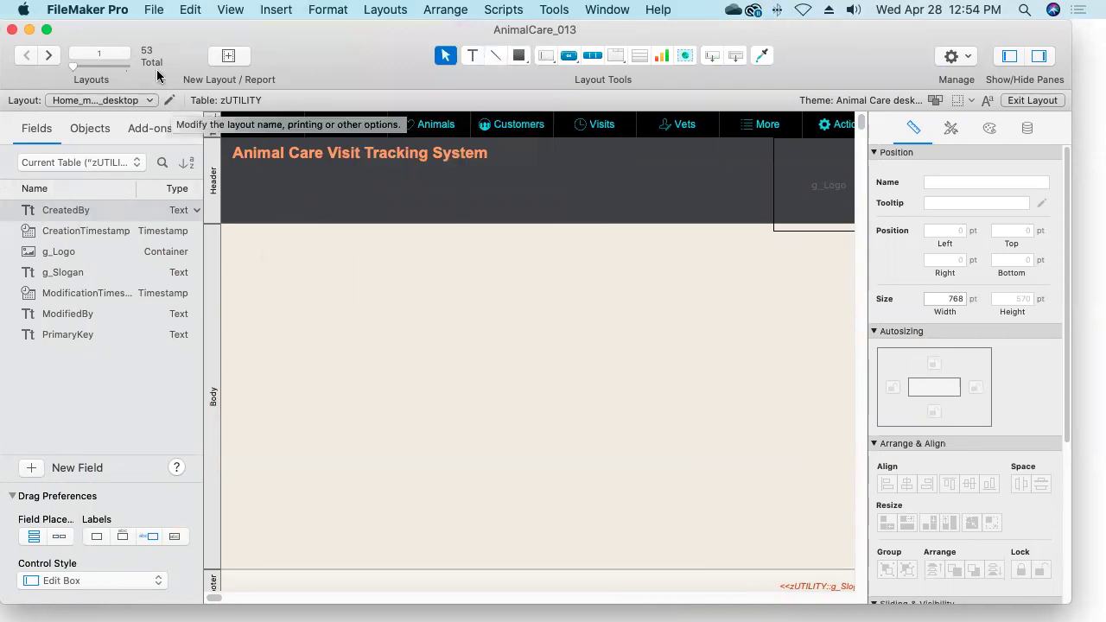
- Open the Manage Layouts list and widen its Layout Name column to compare associated tables and menu sets
{"action": "left_click", "coordinate": [152, 9]}
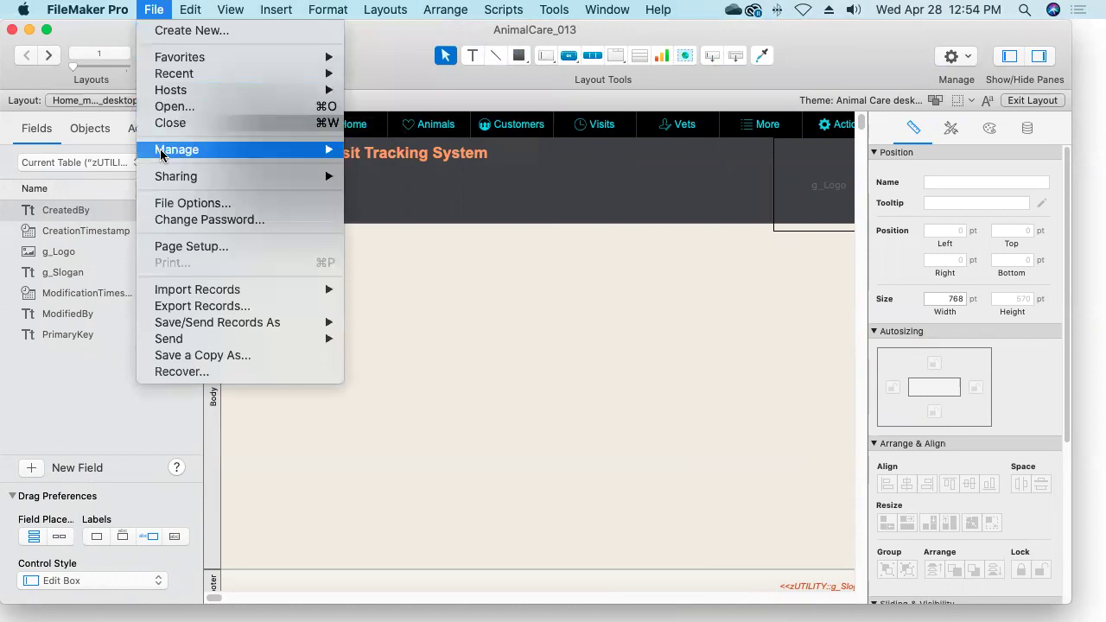
{"action": "mouse_move", "coordinate": [251, 152]}
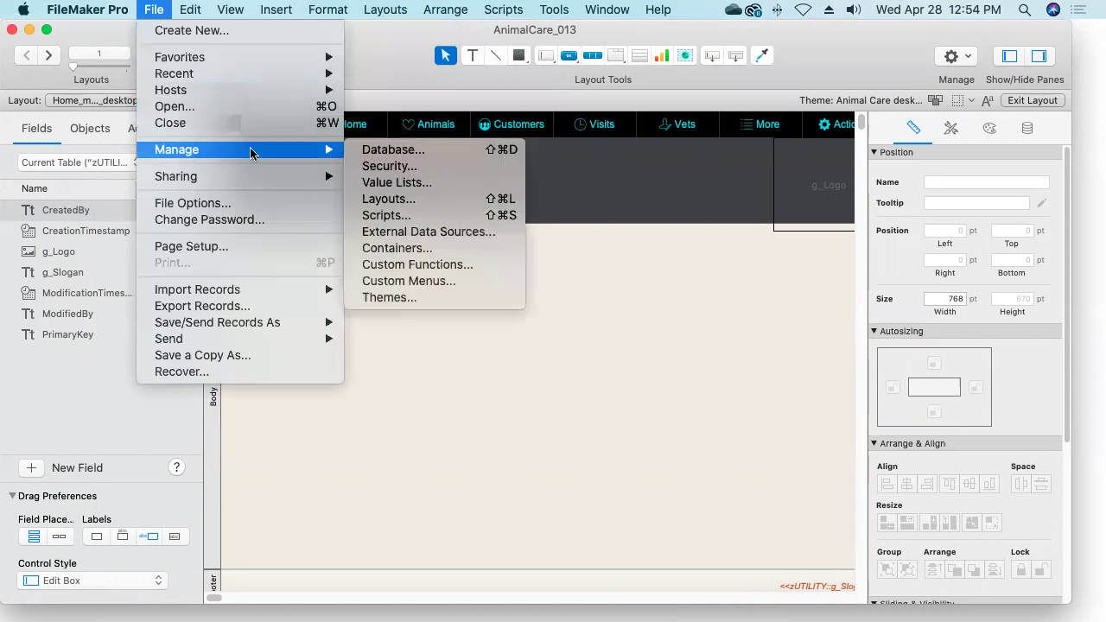
{"action": "left_click", "coordinate": [445, 204]}
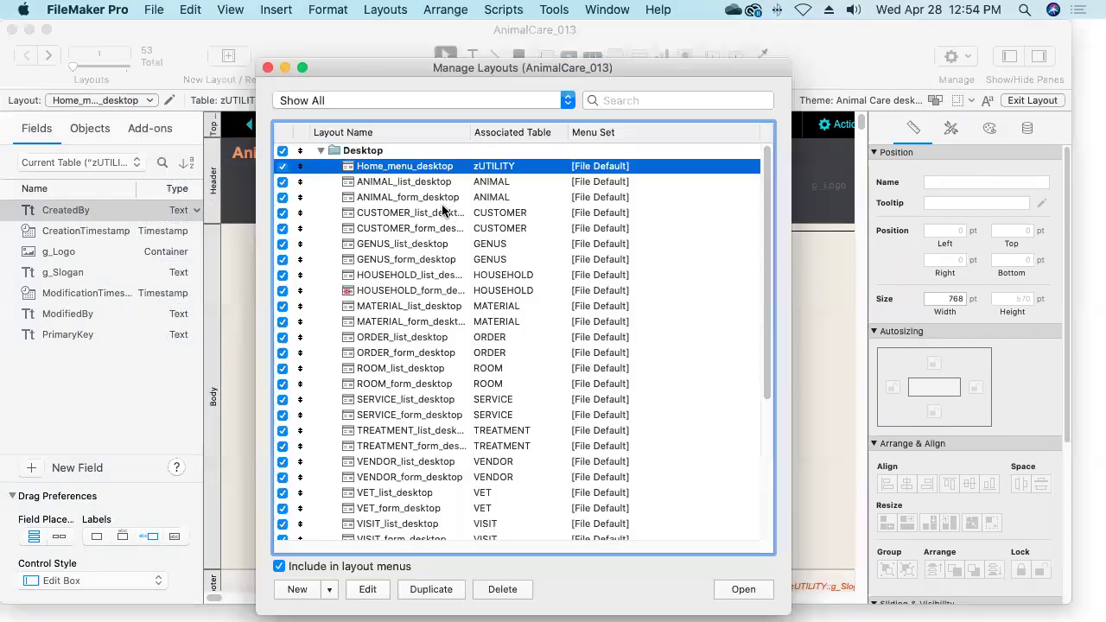
{"action": "left_click_drag", "start_coordinate": [470, 128], "coordinate": [521, 130]}
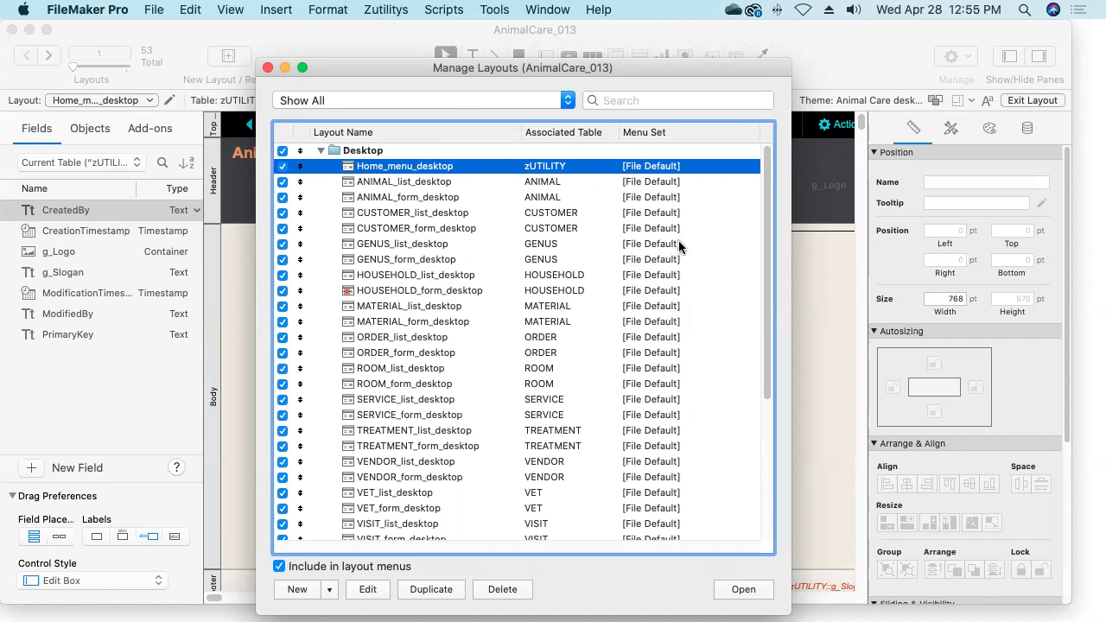
- Assign the [Standard FileMaker Menus] menu set to the Home_menu_desktop layout and leave Layout mode
{"action": "double_click", "coordinate": [449, 169]}
{"action": "left_click_drag", "start_coordinate": [455, 102], "coordinate": [565, 215]}
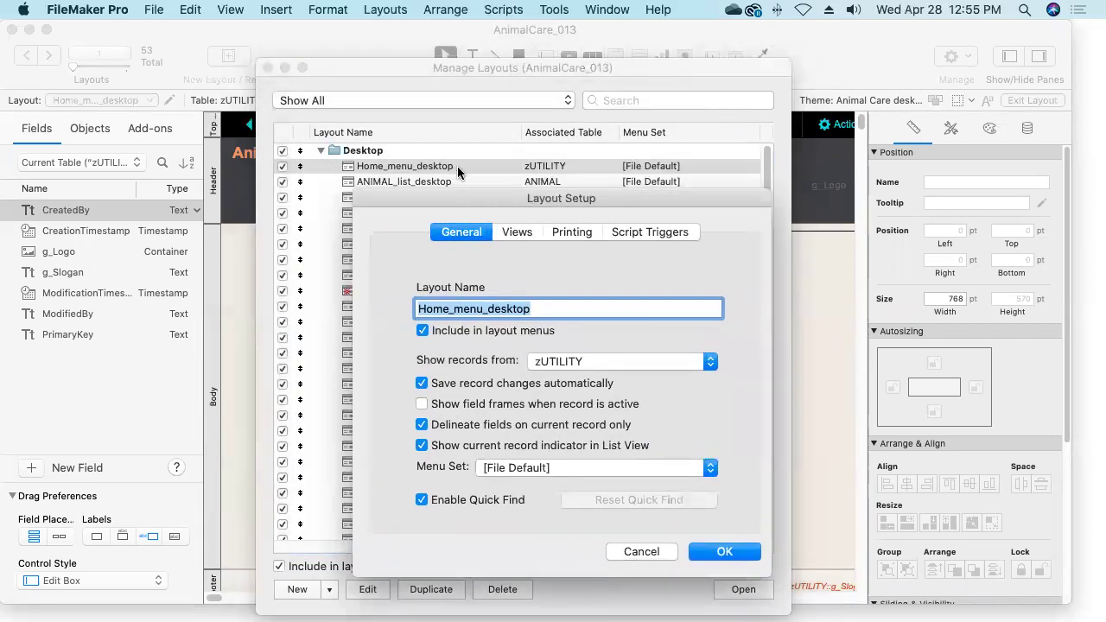
{"action": "left_click", "coordinate": [525, 470]}
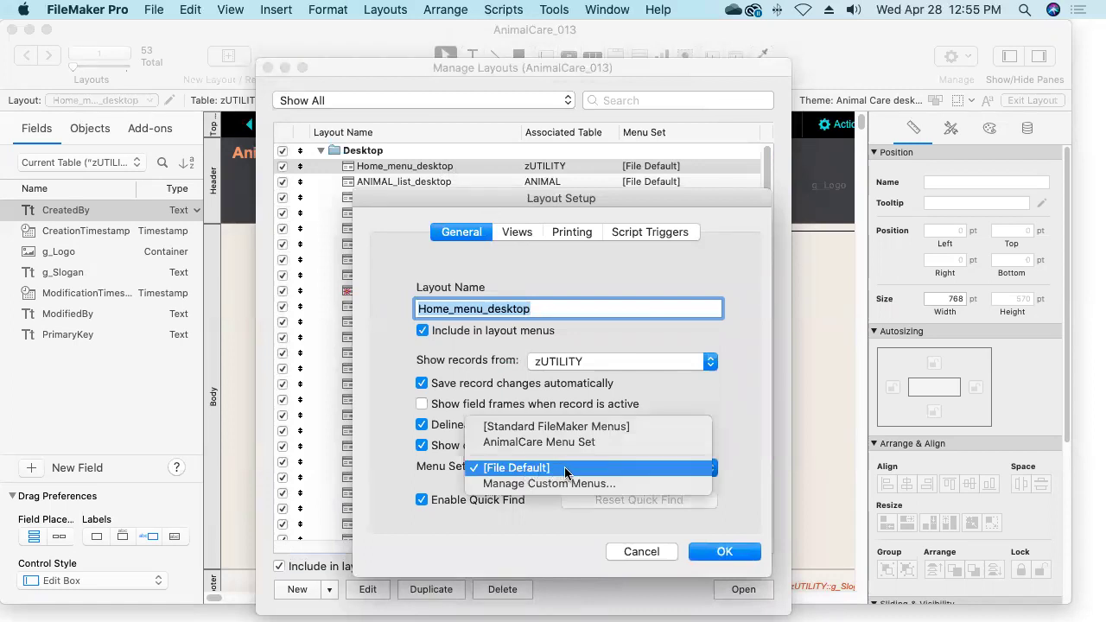
{"action": "left_click", "coordinate": [635, 426]}
{"action": "left_click", "coordinate": [721, 552]}
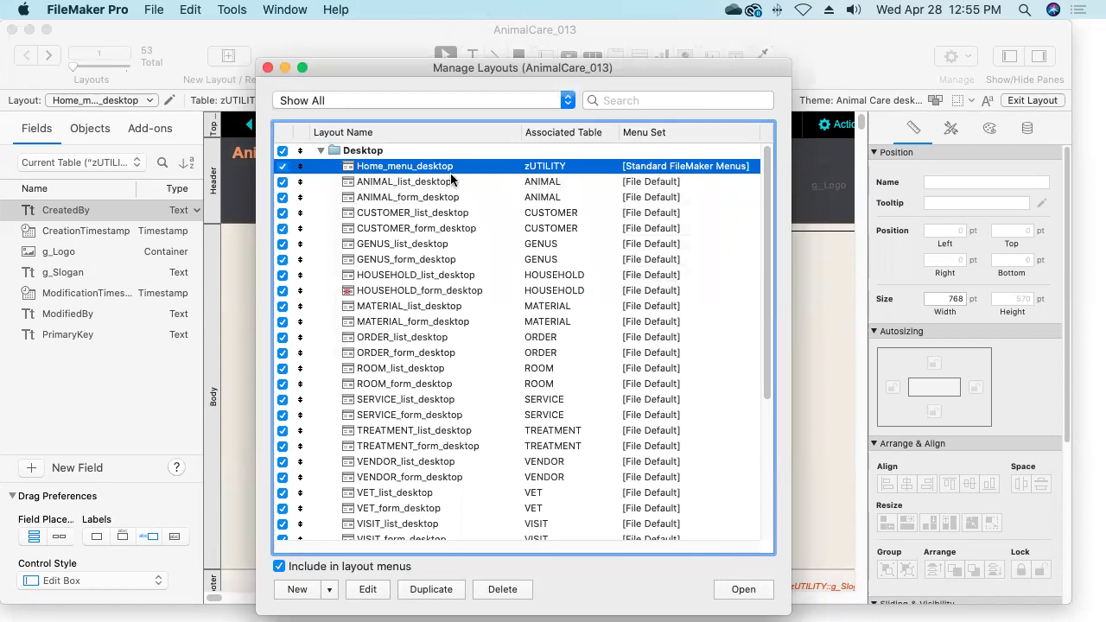
{"action": "left_click", "coordinate": [268, 68]}
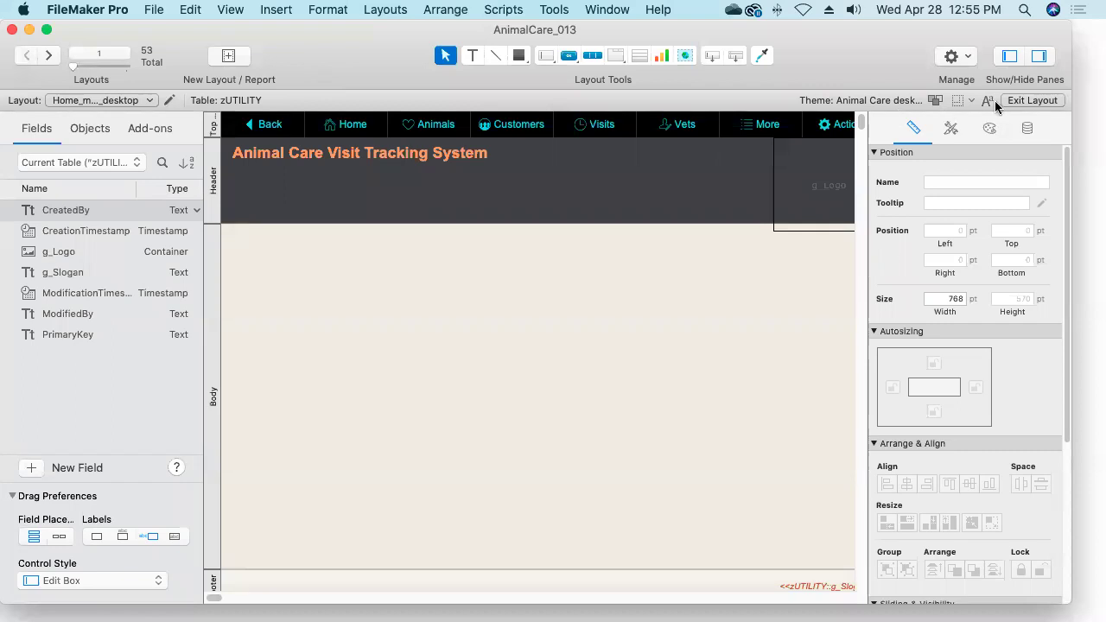
{"action": "left_click", "coordinate": [1031, 101]}
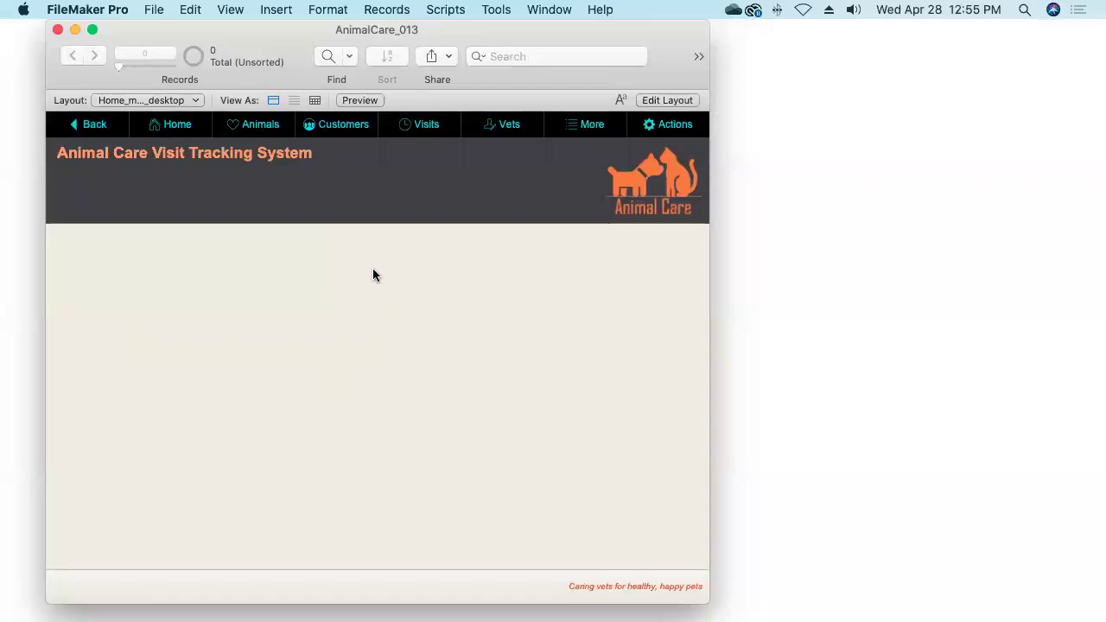
- Look through the menu bar on the Home layout, checking the wording of the Records commands
{"action": "left_click", "coordinate": [388, 9]}
{"action": "mouse_move", "coordinate": [568, 10]}
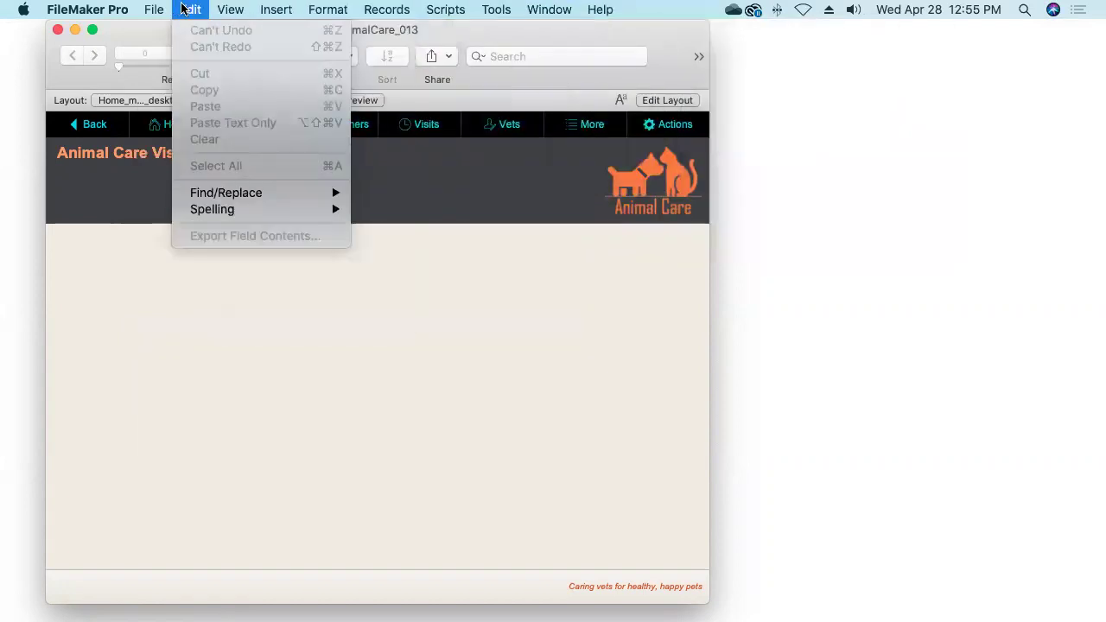
{"action": "mouse_move", "coordinate": [405, 9]}
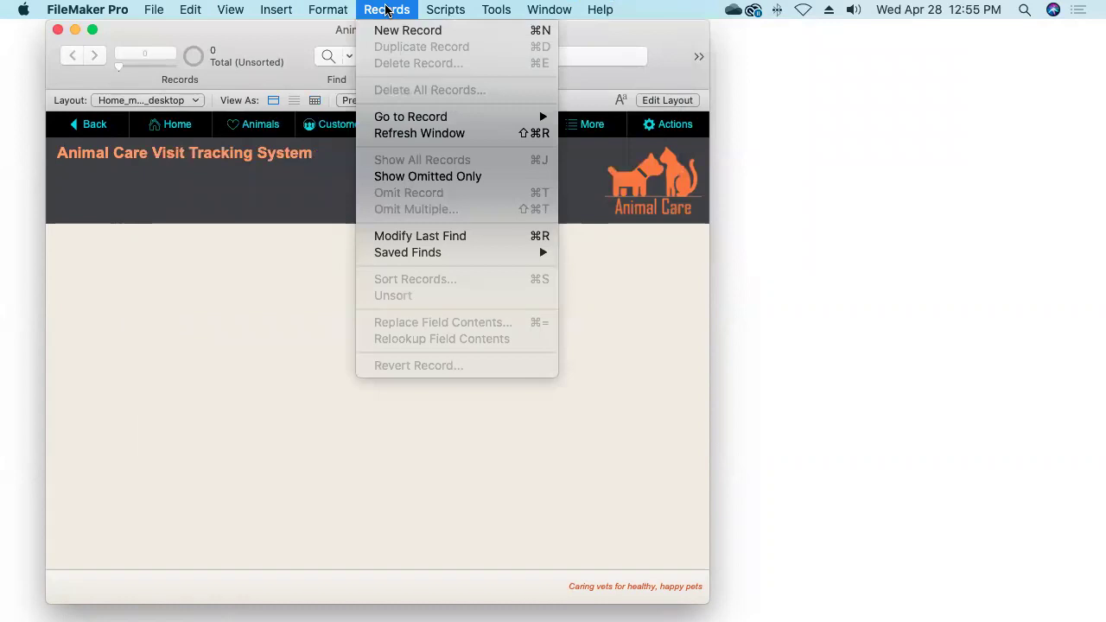
{"action": "left_click", "coordinate": [386, 9]}
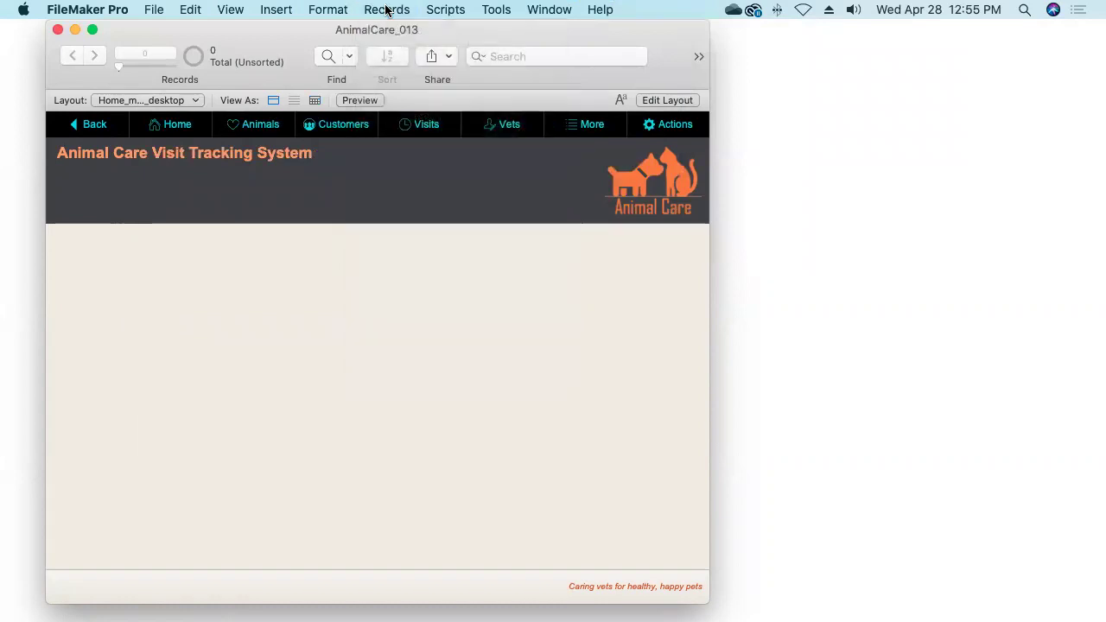
- Check the table-specific record commands on the visit list and on the form of the Apr 18, 2017 visit
{"action": "left_click", "coordinate": [423, 128]}
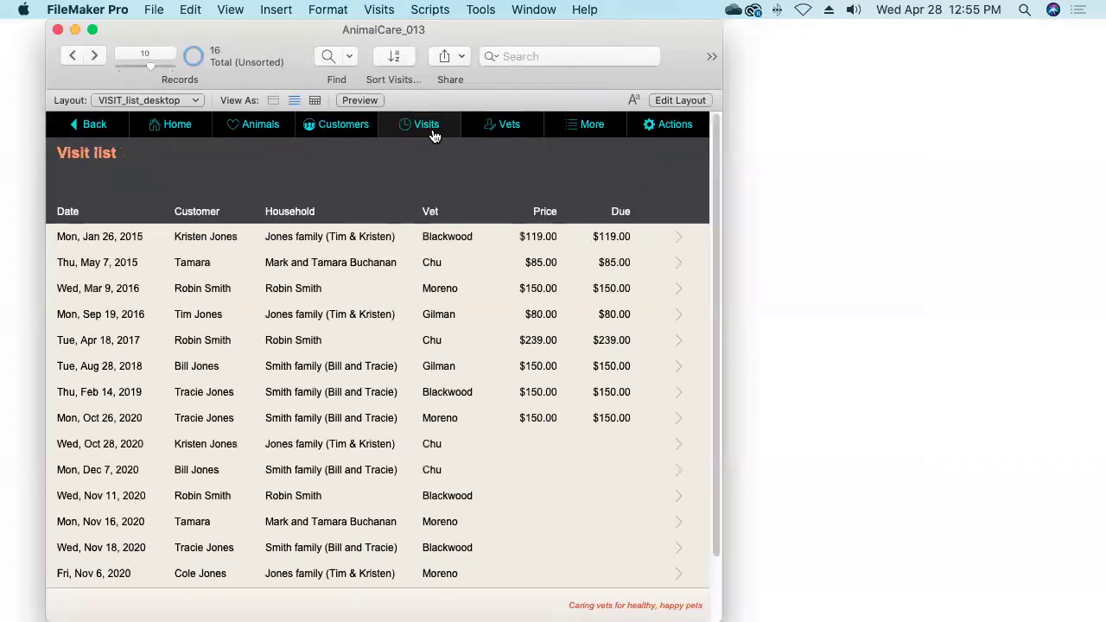
{"action": "left_click", "coordinate": [373, 9]}
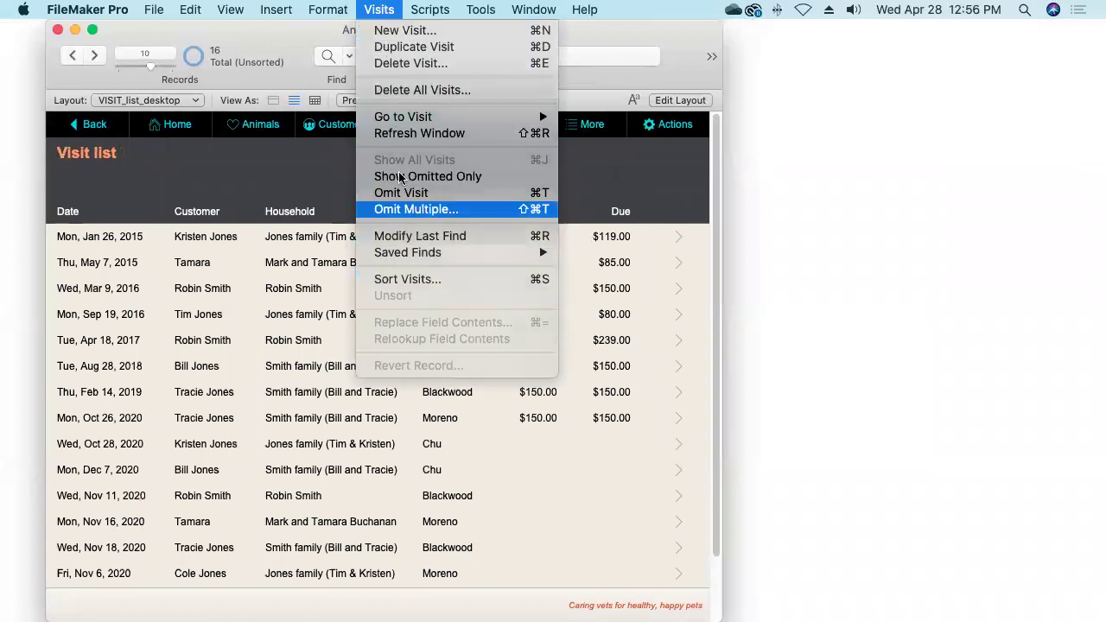
{"action": "left_click", "coordinate": [380, 10]}
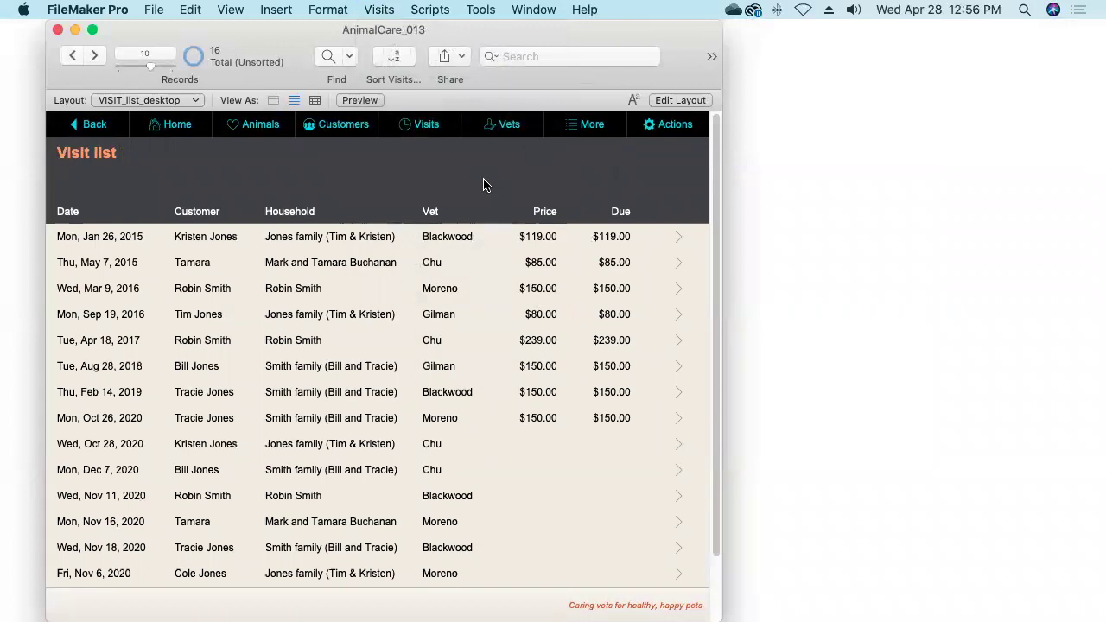
{"action": "left_click", "coordinate": [675, 340]}
{"action": "left_click", "coordinate": [675, 341]}
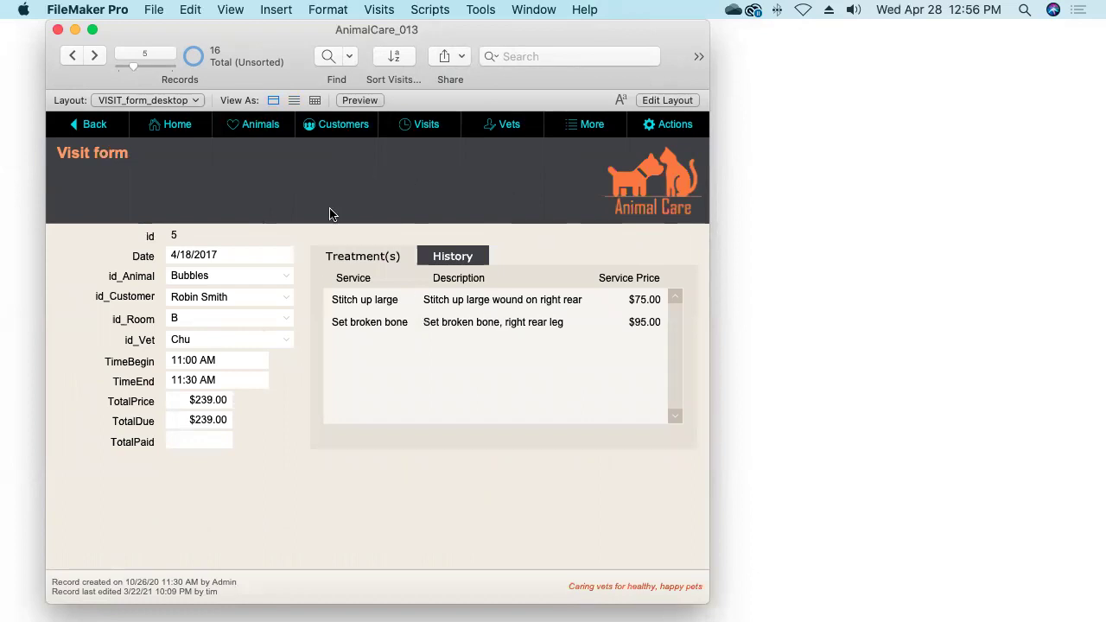
{"action": "left_click", "coordinate": [377, 9]}
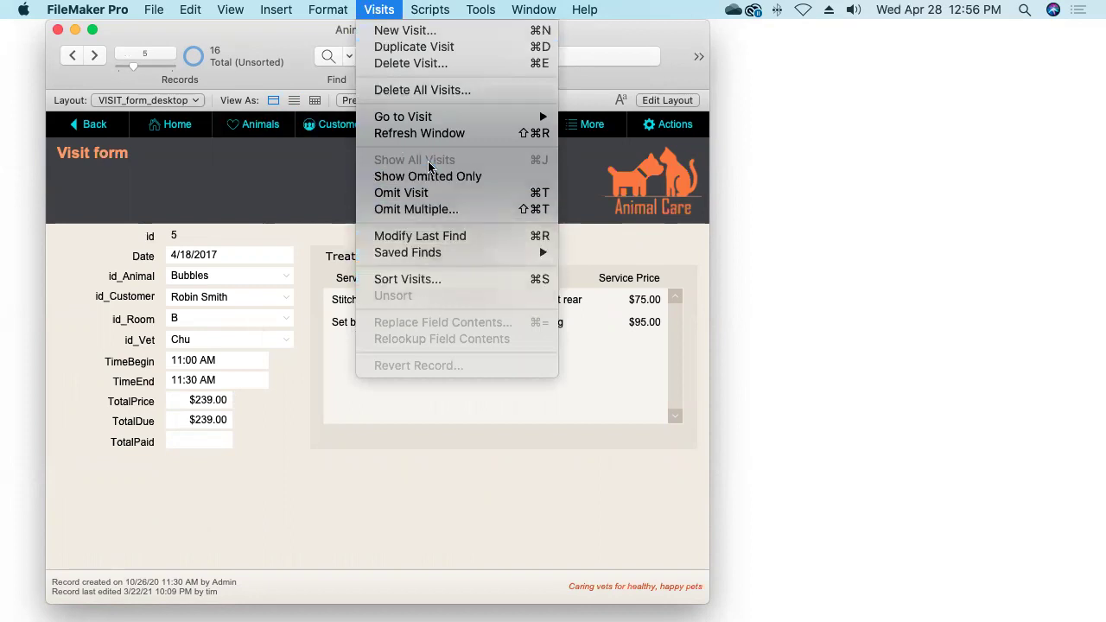
{"action": "left_click", "coordinate": [388, 10]}
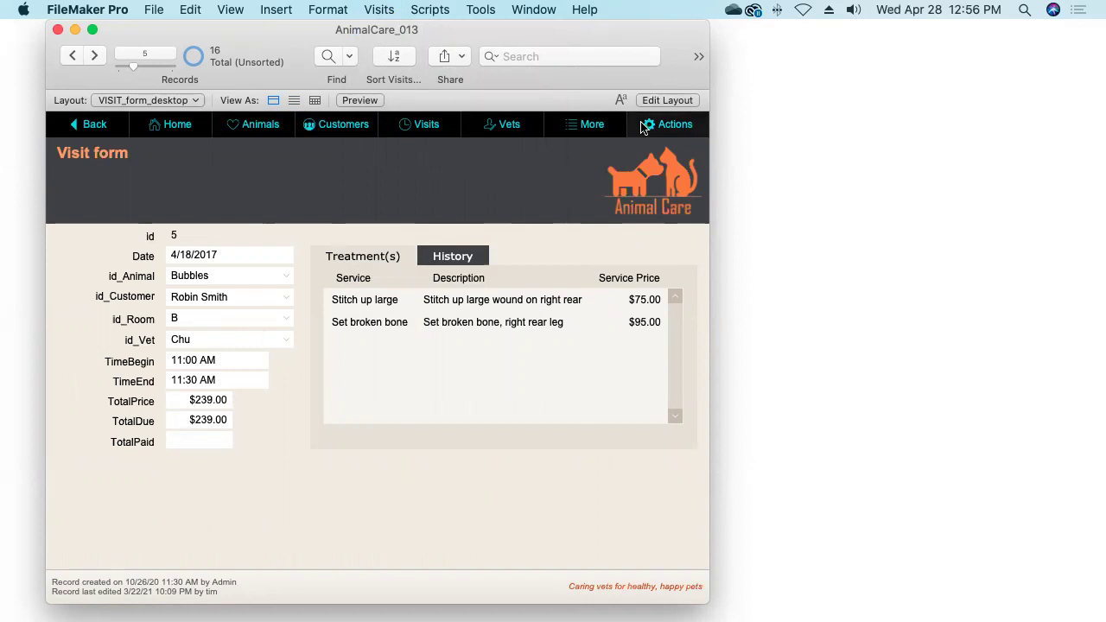
- Run the Invoice PDF action for this visit with the View output option, and close the invoice after reviewing it
{"action": "left_click", "coordinate": [679, 127]}
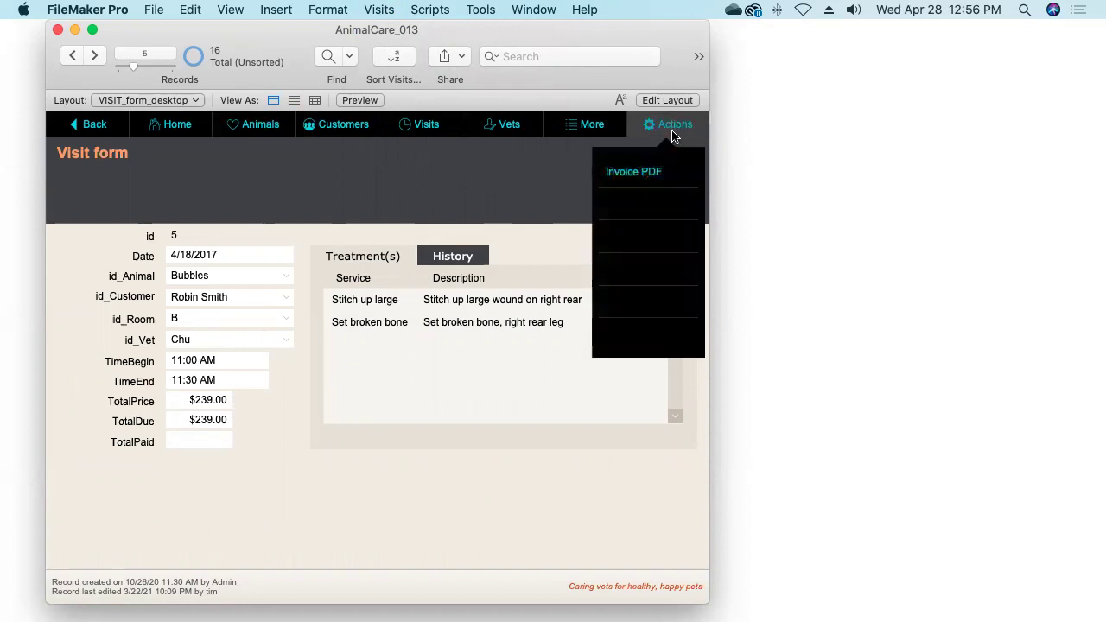
{"action": "left_click", "coordinate": [640, 177]}
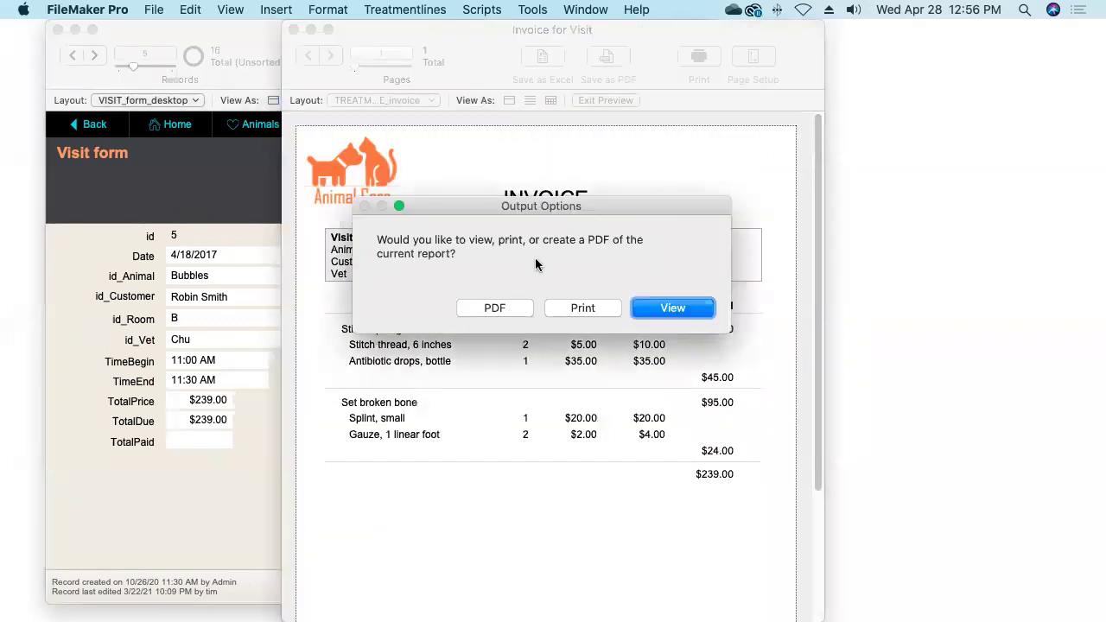
{"action": "left_click", "coordinate": [675, 313]}
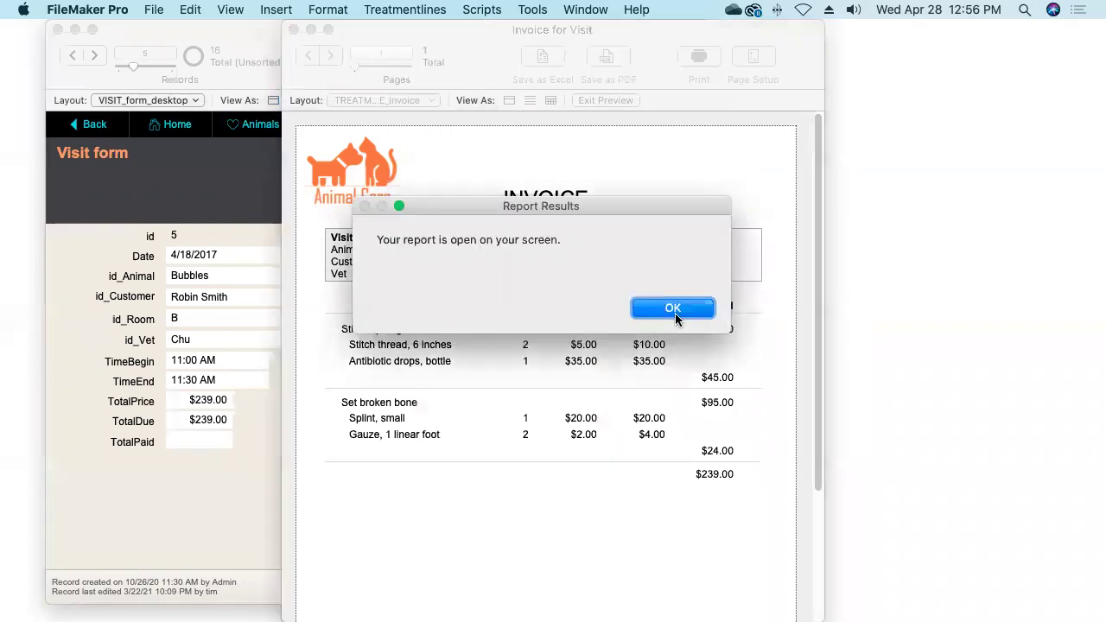
{"action": "left_click", "coordinate": [670, 312]}
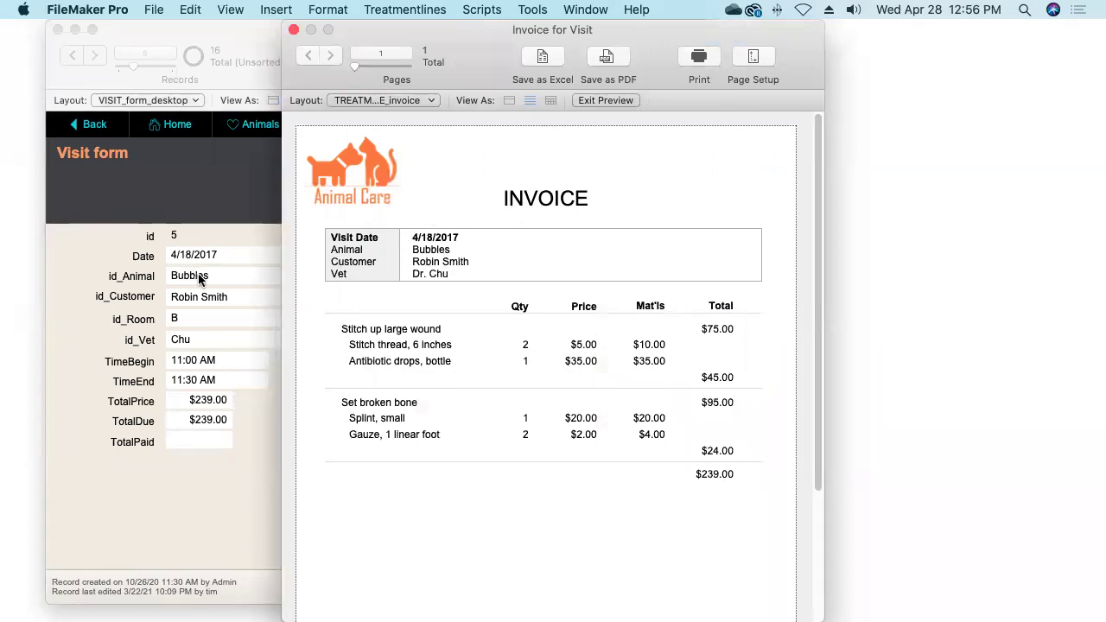
{"action": "left_click", "coordinate": [293, 32]}
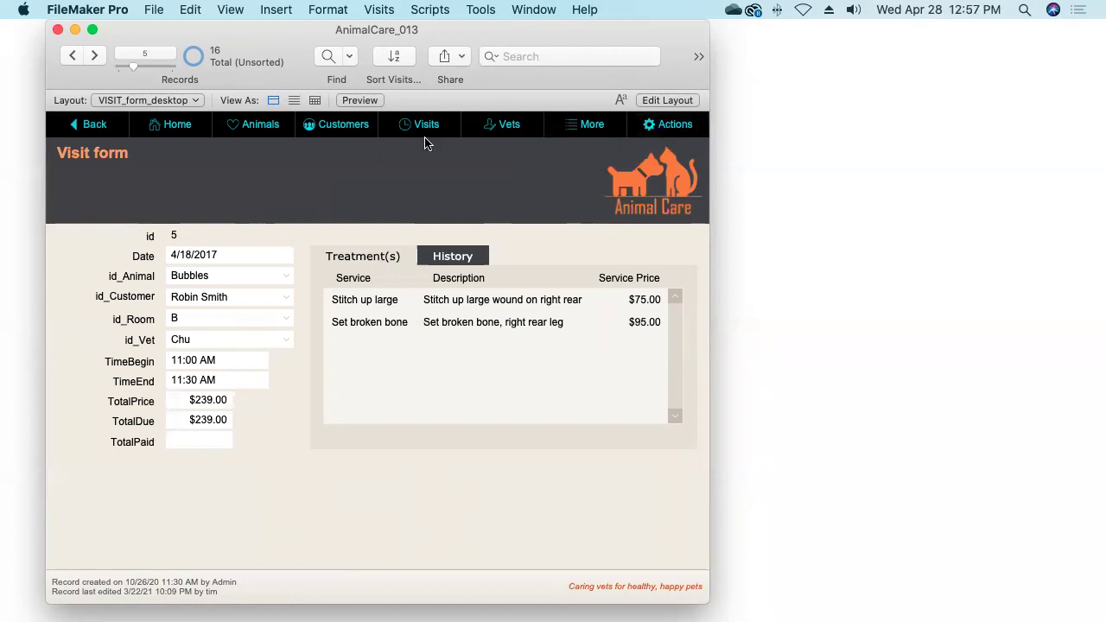
- Examine which commands the visit form's Actions popover offers
{"action": "left_click", "coordinate": [671, 130]}
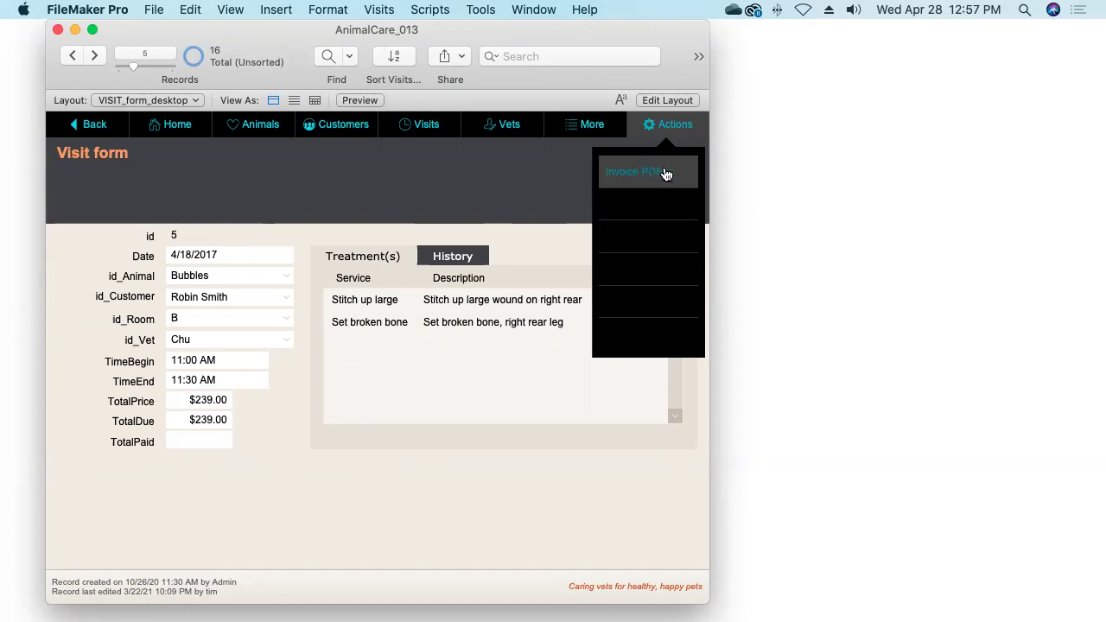
{"action": "left_click", "coordinate": [530, 187]}
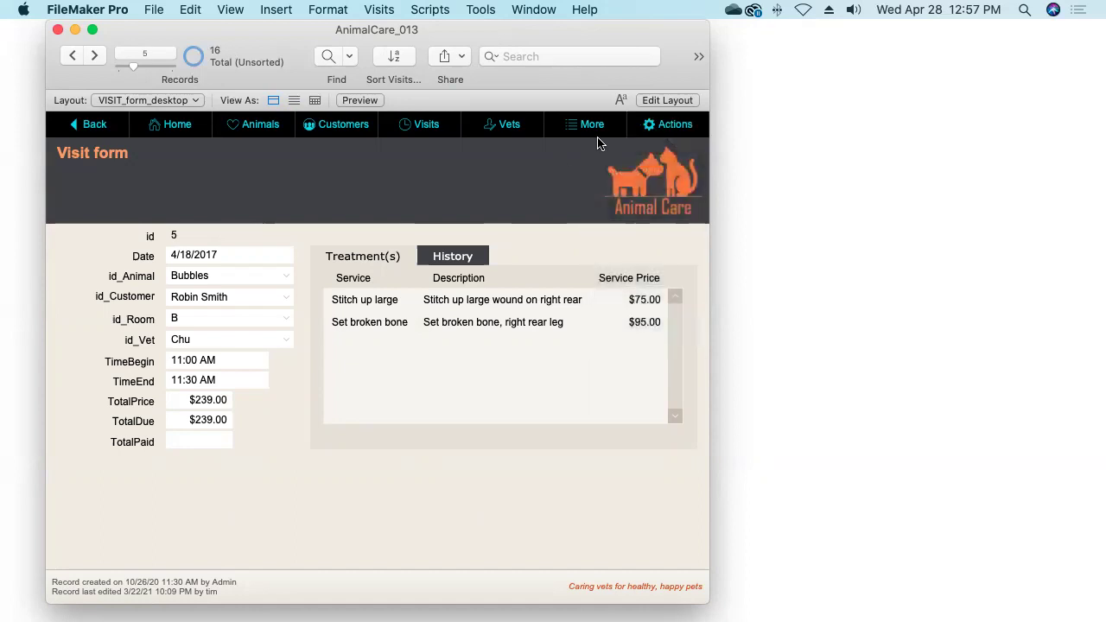
{"action": "left_click", "coordinate": [673, 127]}
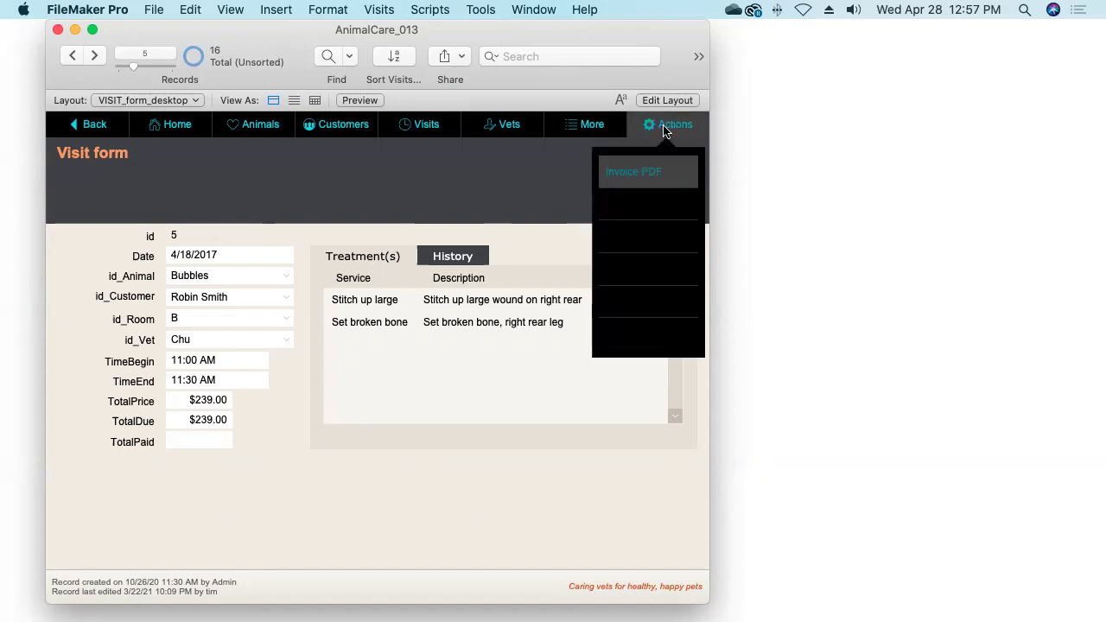
{"action": "left_click", "coordinate": [538, 185]}
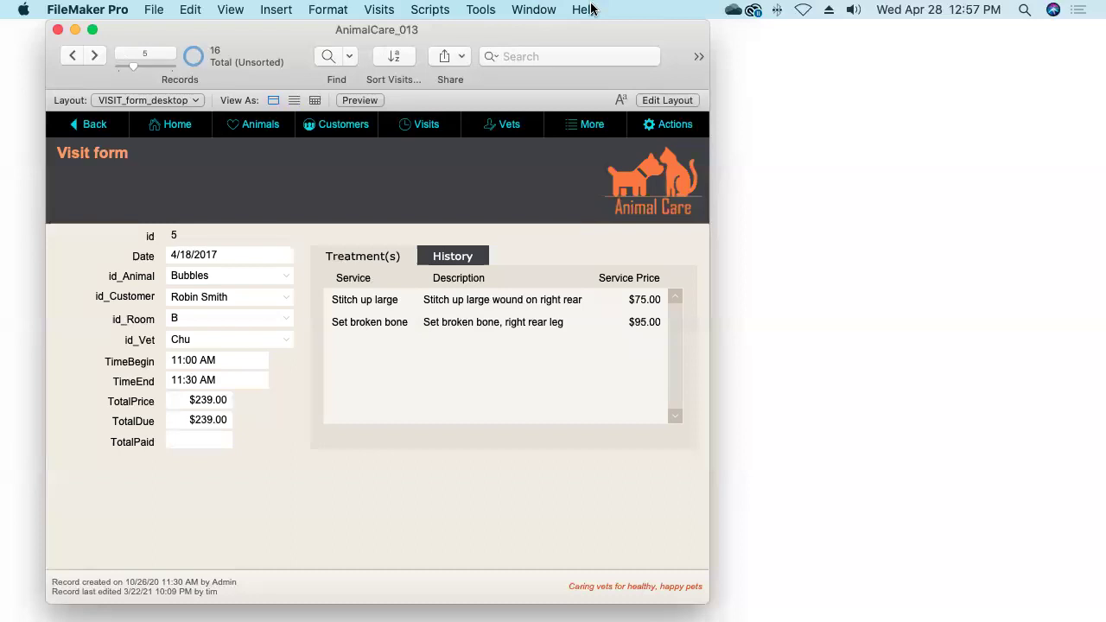
- Create a new custom menu that starts from an empty menu
{"action": "left_click", "coordinate": [480, 9]}
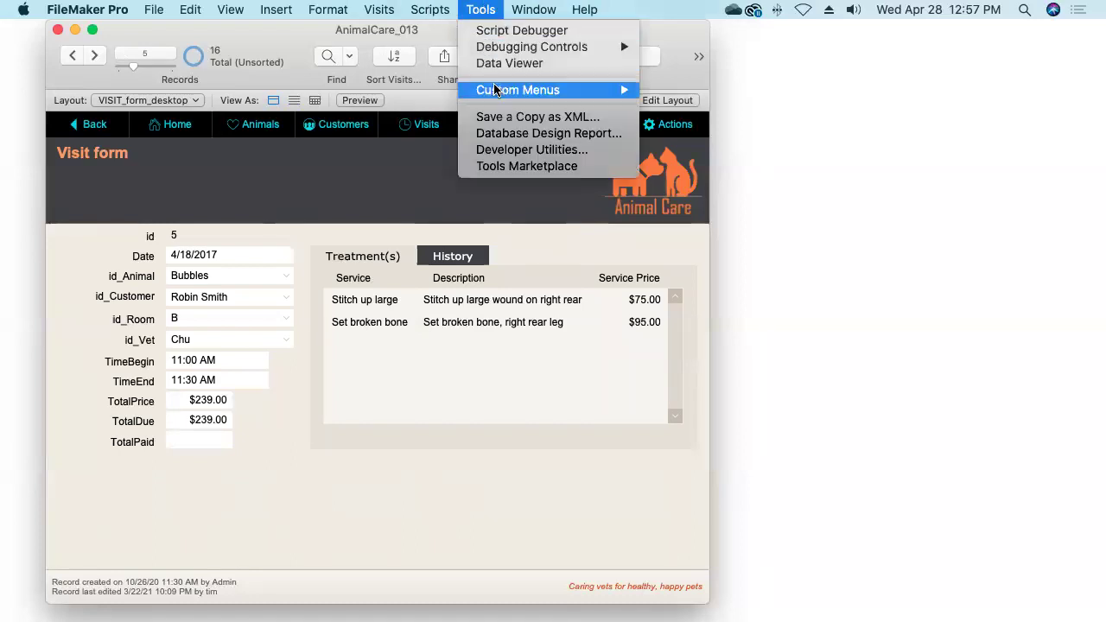
{"action": "mouse_move", "coordinate": [497, 90]}
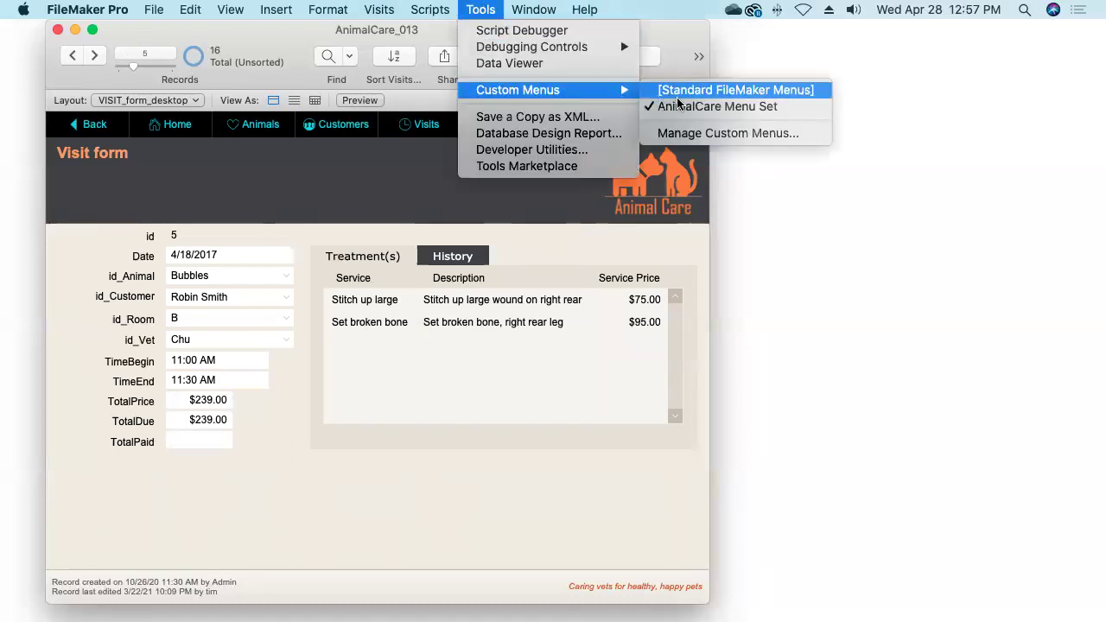
{"action": "left_click", "coordinate": [714, 135]}
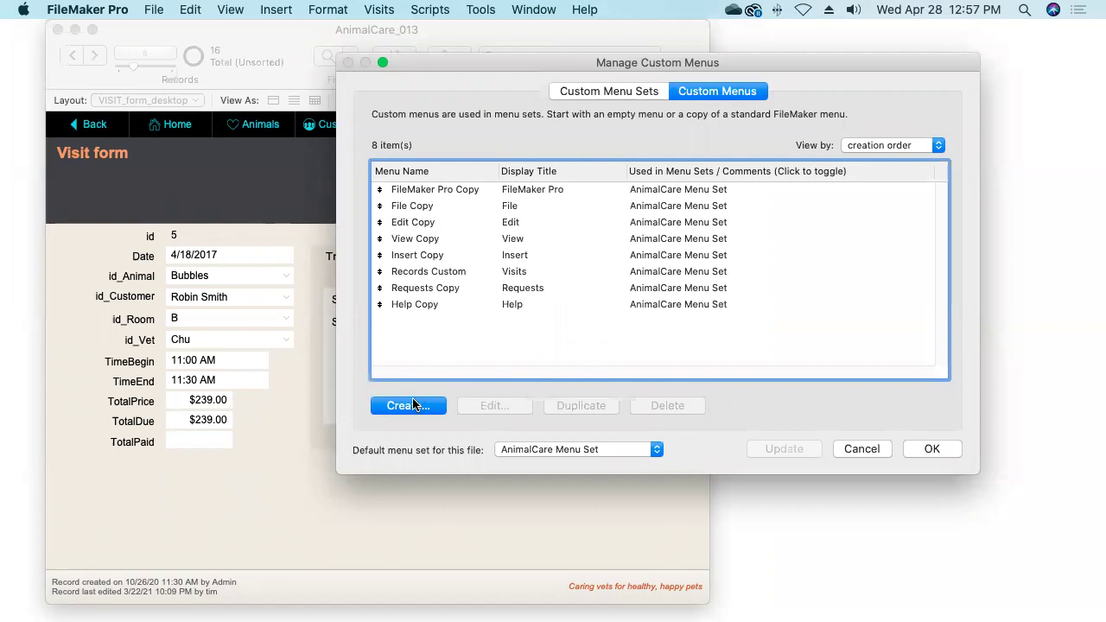
{"action": "left_click", "coordinate": [413, 408]}
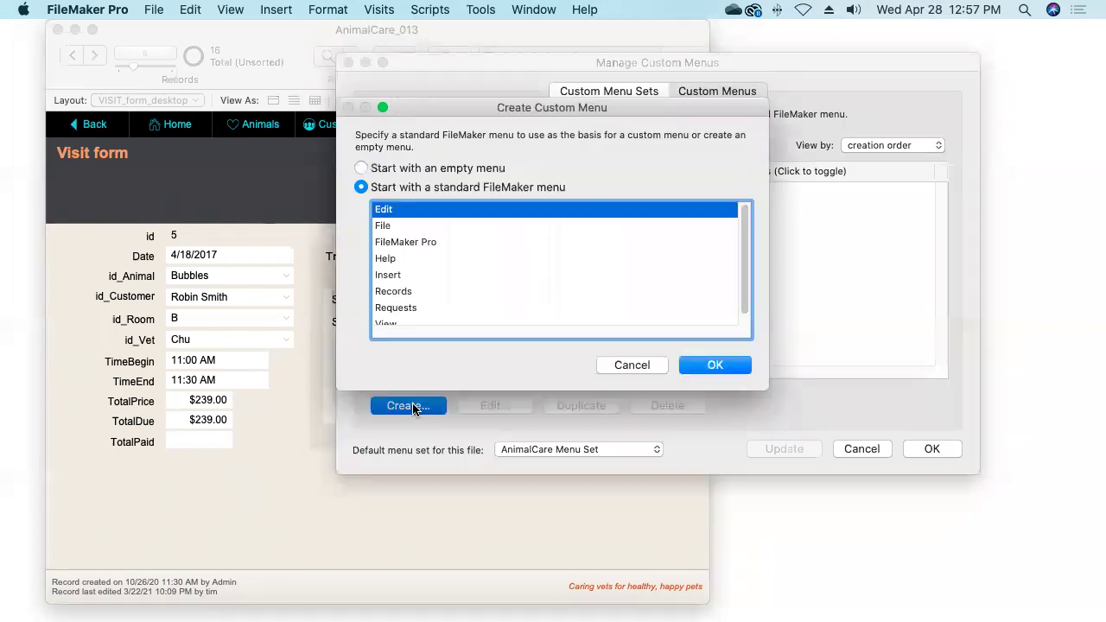
{"action": "left_click", "coordinate": [361, 168]}
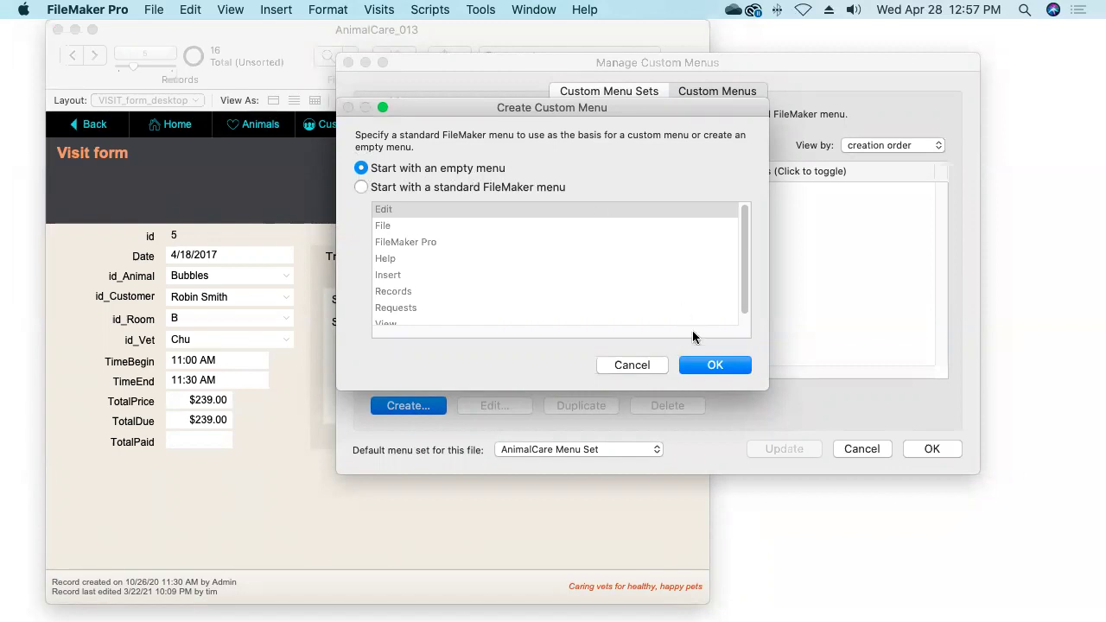
{"action": "left_click", "coordinate": [715, 364]}
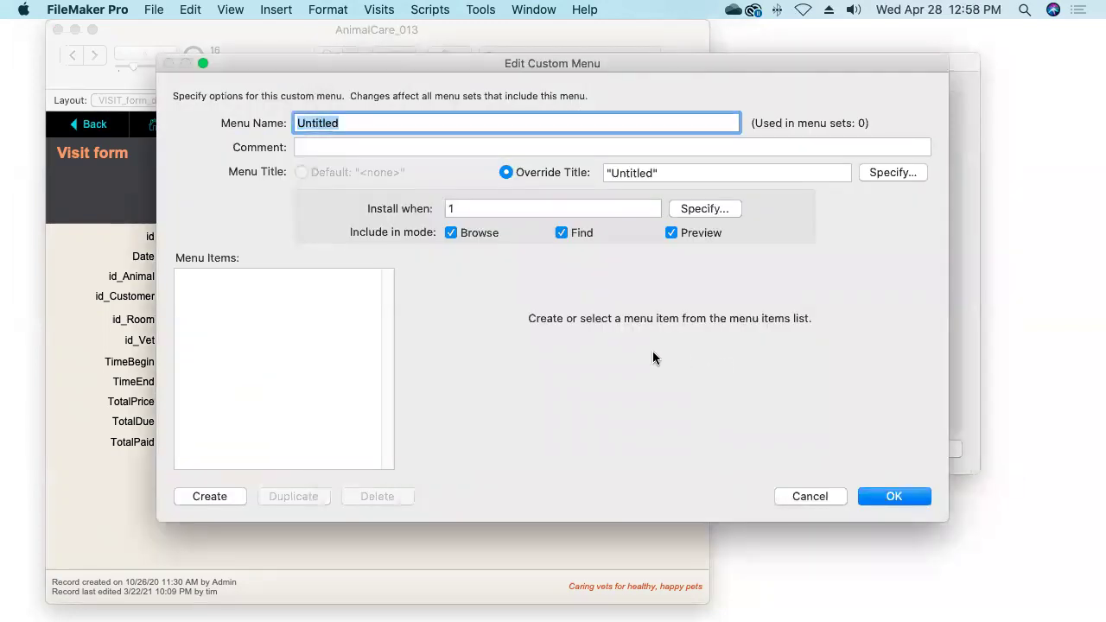
- Name the new custom menu Reports and set its override title to "Reports"
{"action": "type", "text": "Reports"}
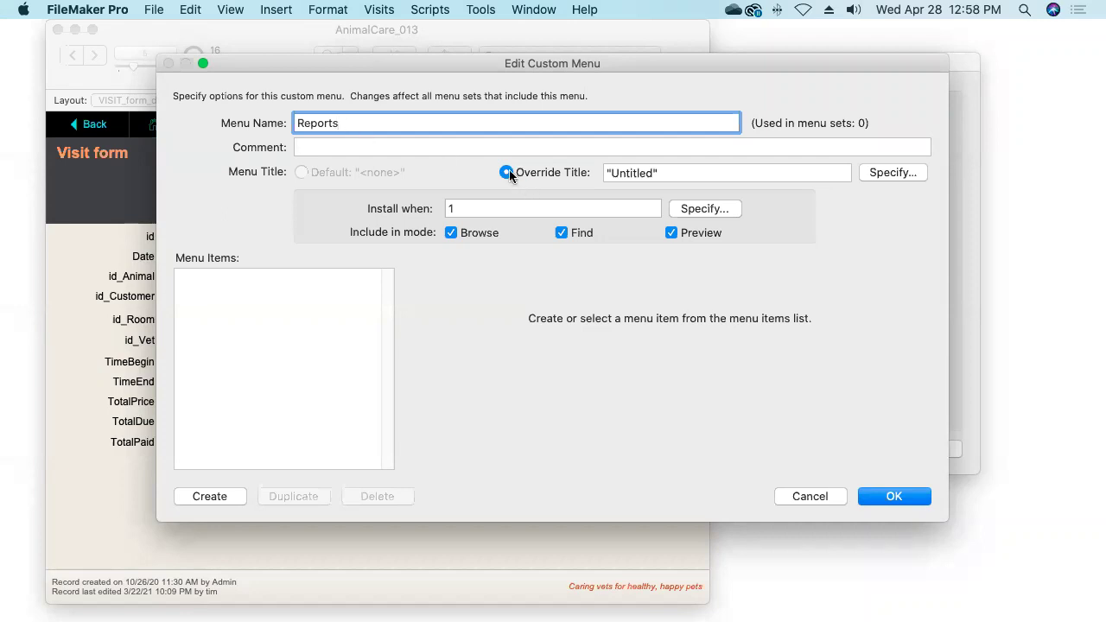
{"action": "double_click", "coordinate": [640, 172]}
{"action": "type", "text": "Reports"}
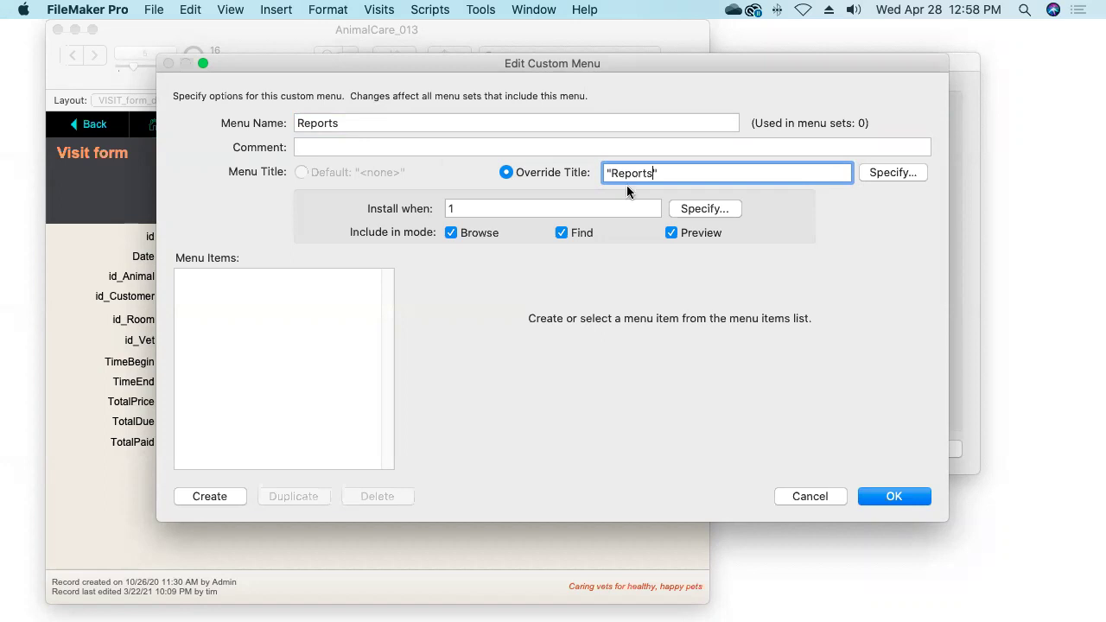
- Add a Command-type item to the Reports menu and override its item name with Treatment Invoice
{"action": "left_click", "coordinate": [220, 496]}
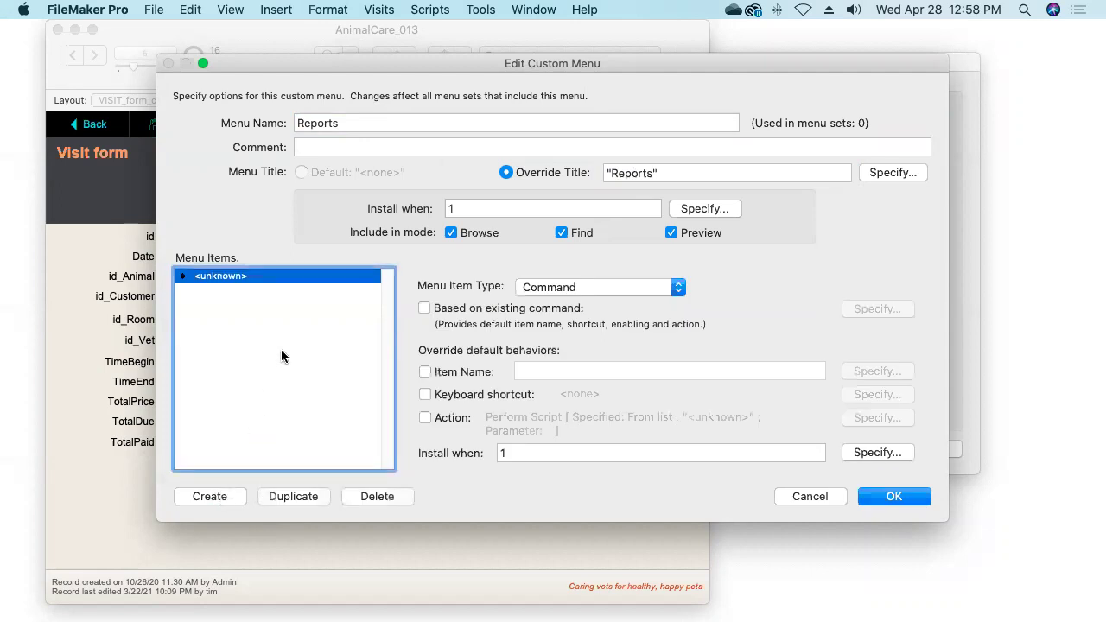
{"action": "left_click", "coordinate": [566, 287]}
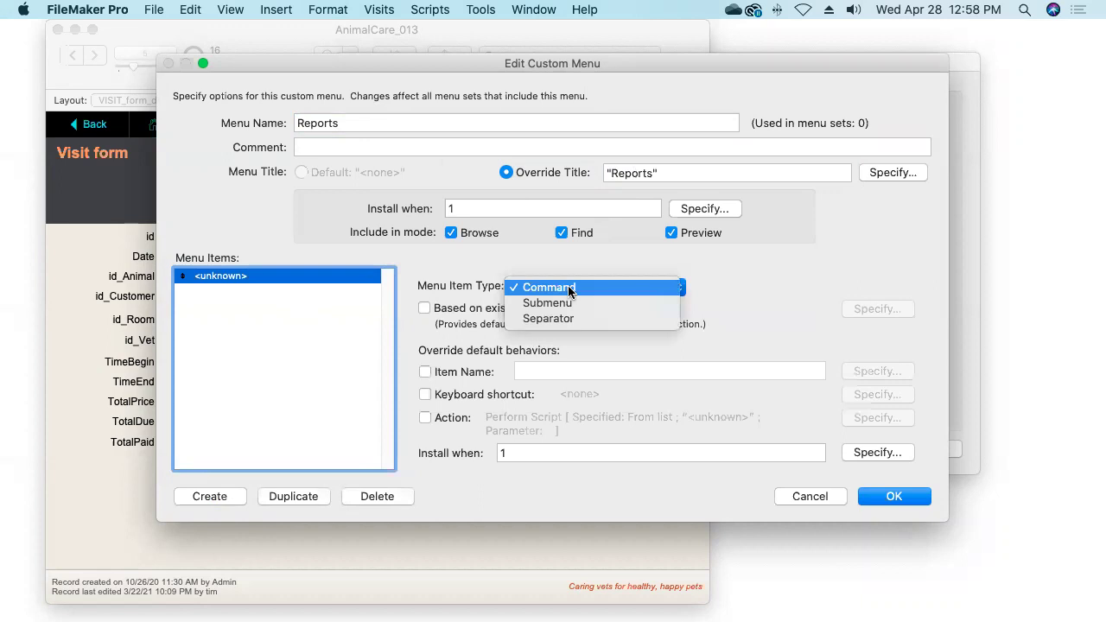
{"action": "left_click", "coordinate": [569, 291]}
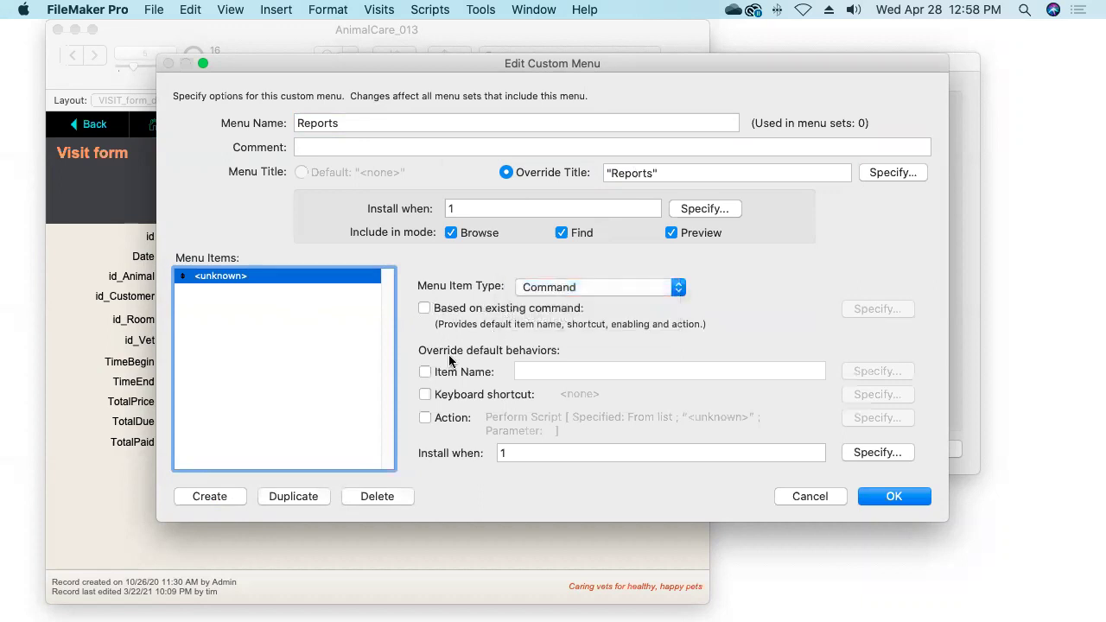
{"action": "left_click", "coordinate": [425, 372]}
{"action": "type", "text": "Treatment Invoice"}
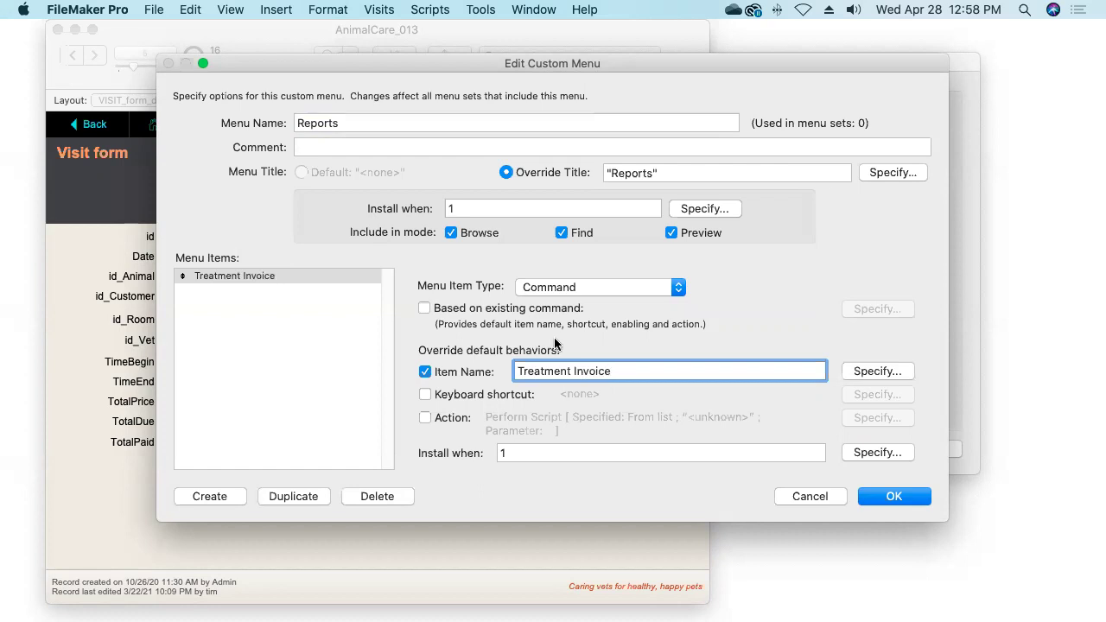
- Override the Treatment Invoice item's action with a Perform Script step that runs generateTreatmentInvoice_(filename) from the Reporting folder
{"action": "left_click", "coordinate": [424, 419]}
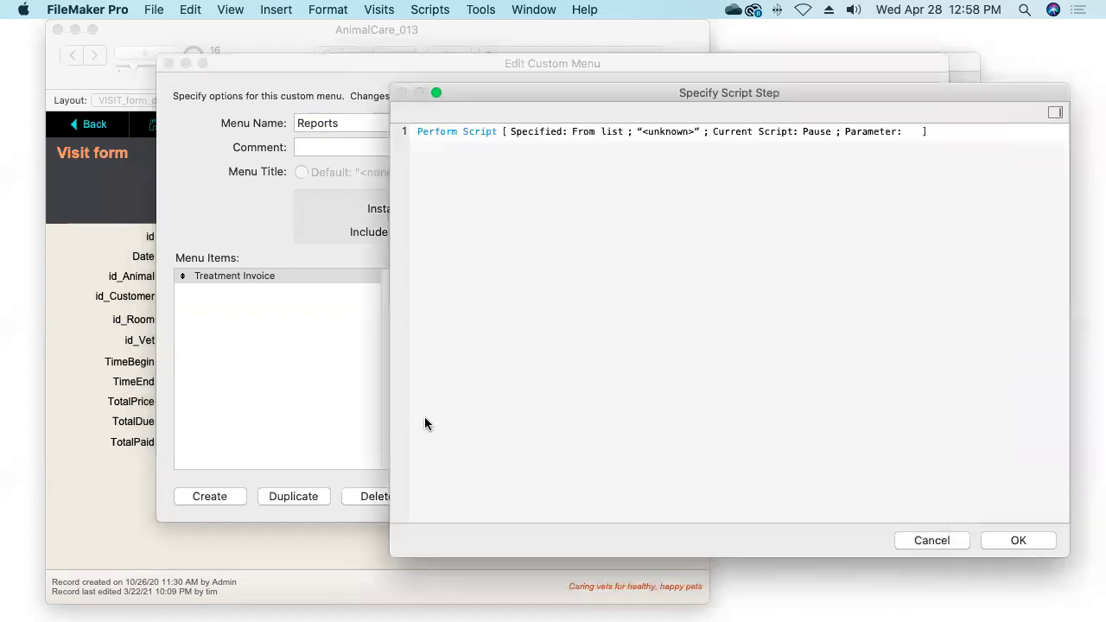
{"action": "left_click", "coordinate": [675, 130]}
{"action": "scroll", "coordinate": [509, 361], "scroll_direction": "down", "scroll_amount": 1}
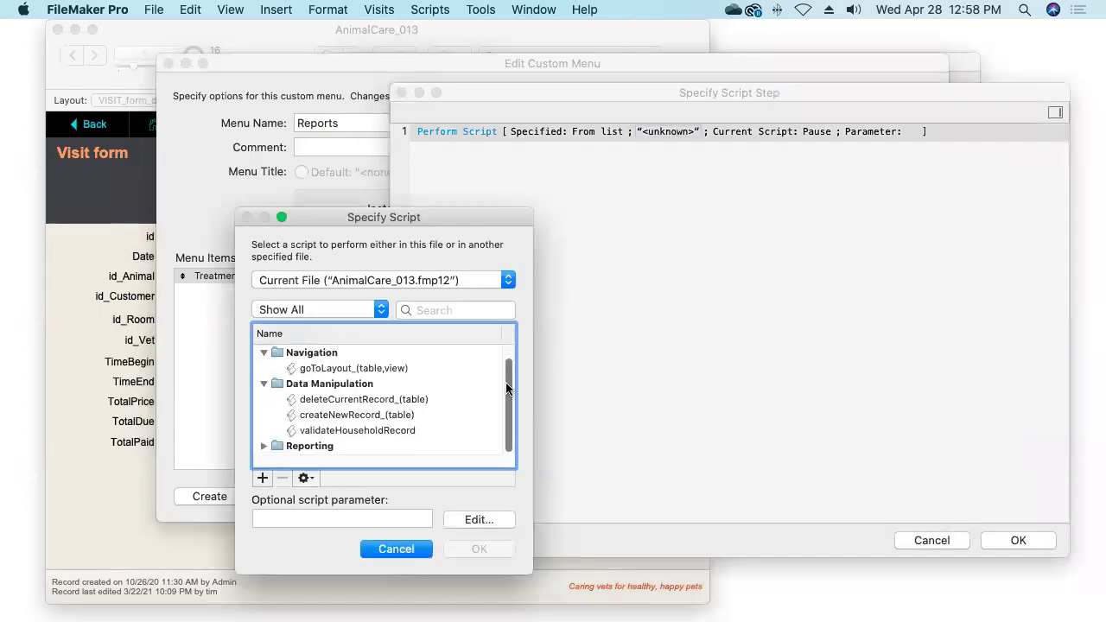
{"action": "left_click", "coordinate": [264, 446]}
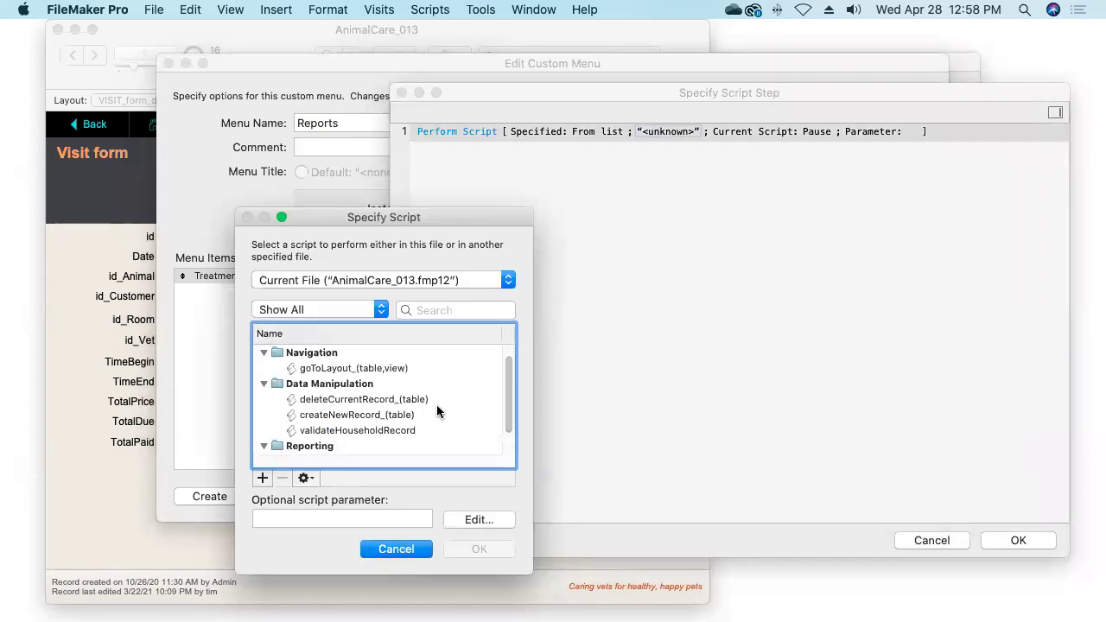
{"action": "scroll", "coordinate": [507, 388], "scroll_direction": "down", "scroll_amount": 2}
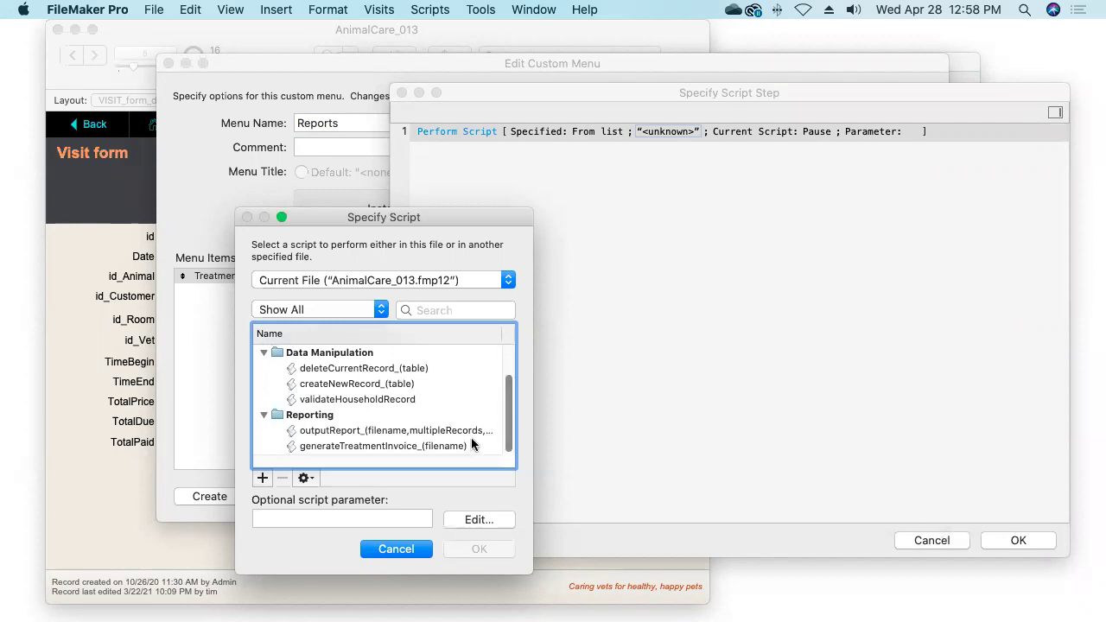
{"action": "left_click", "coordinate": [344, 445]}
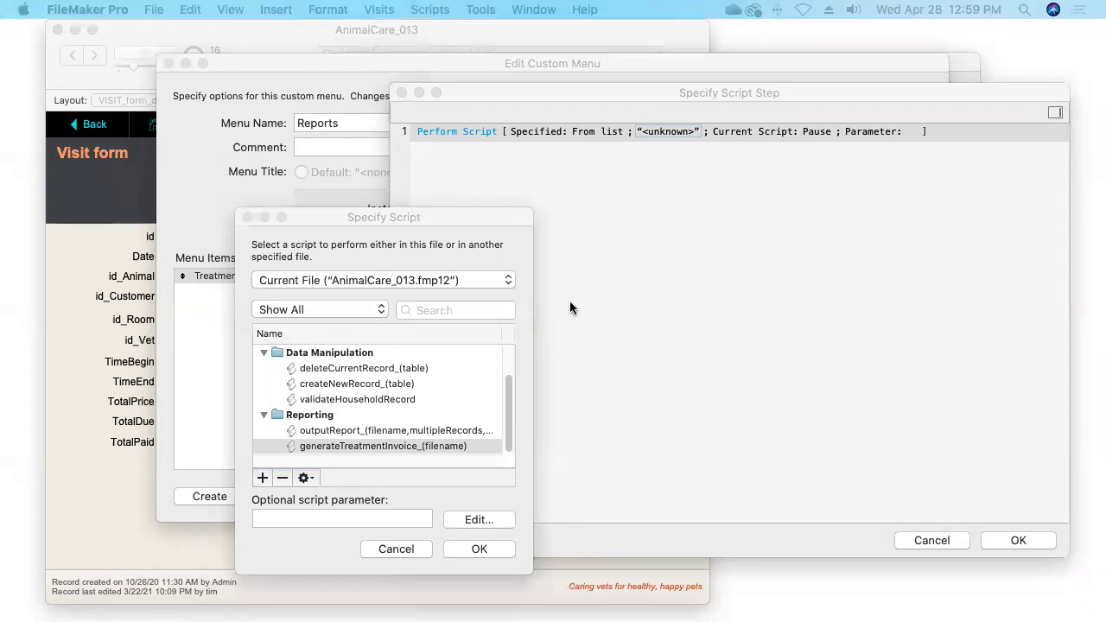
- Set the script parameter to "Invoice for Treatment of " & visit_ANIMAL::Name & " on " & VISIT::Date and save the Reports menu
{"action": "left_click", "coordinate": [312, 518]}
{"action": "type", "text": "ANIMAL::Name & \" on \" & VISIT::Date"}
{"action": "left_click_drag", "start_coordinate": [309, 516], "coordinate": [182, 520]}
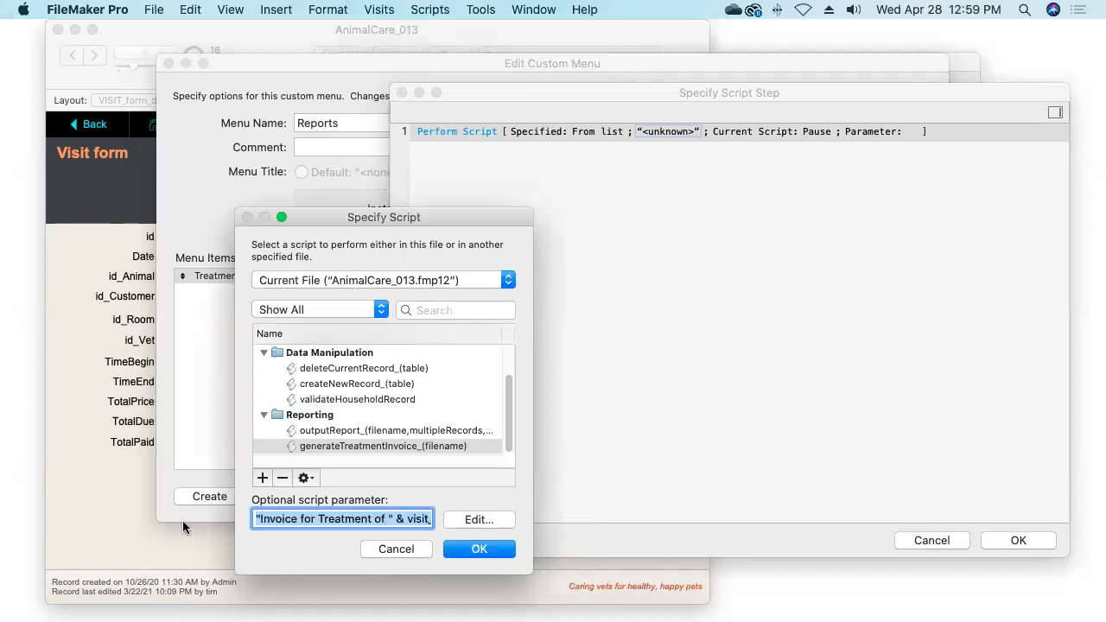
{"action": "left_click", "coordinate": [254, 519]}
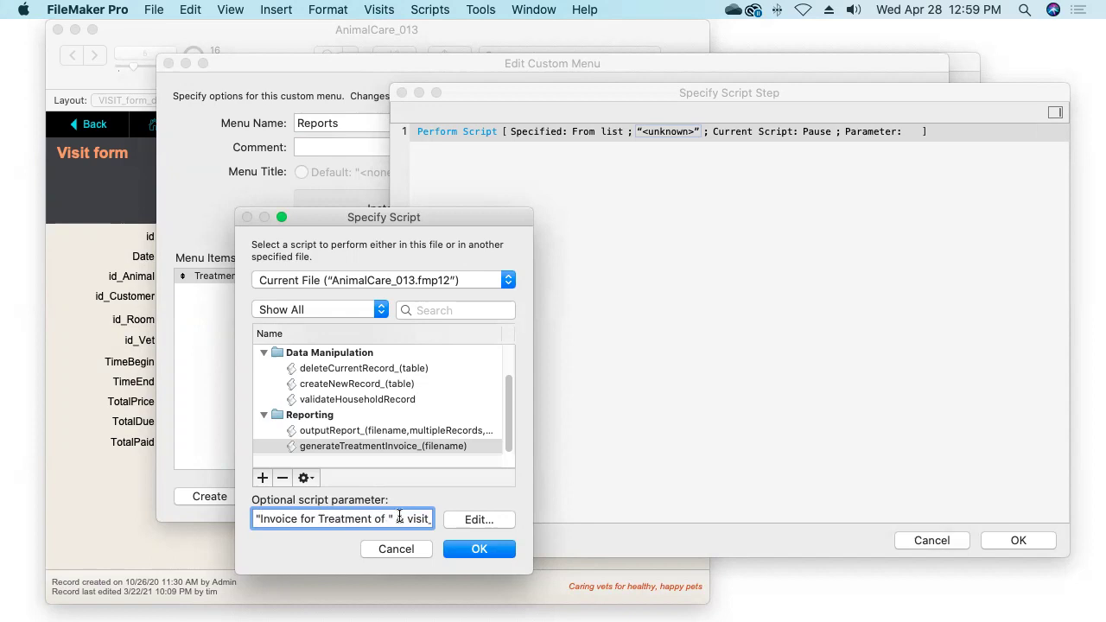
{"action": "mouse_move", "coordinate": [409, 519]}
{"action": "left_mouse_down"}
{"action": "mouse_move", "coordinate": [442, 517]}
{"action": "mouse_move", "coordinate": [406, 518]}
{"action": "mouse_move", "coordinate": [435, 519]}
{"action": "mouse_move", "coordinate": [425, 517]}
{"action": "left_mouse_up"}
{"action": "left_click", "coordinate": [479, 549]}
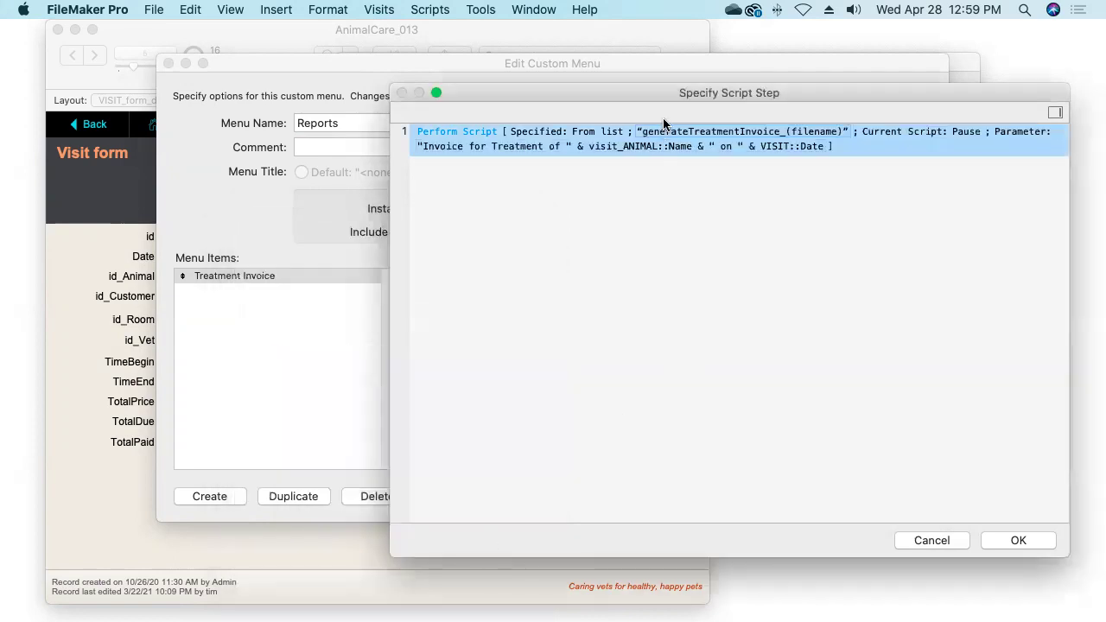
{"action": "left_click", "coordinate": [1020, 540]}
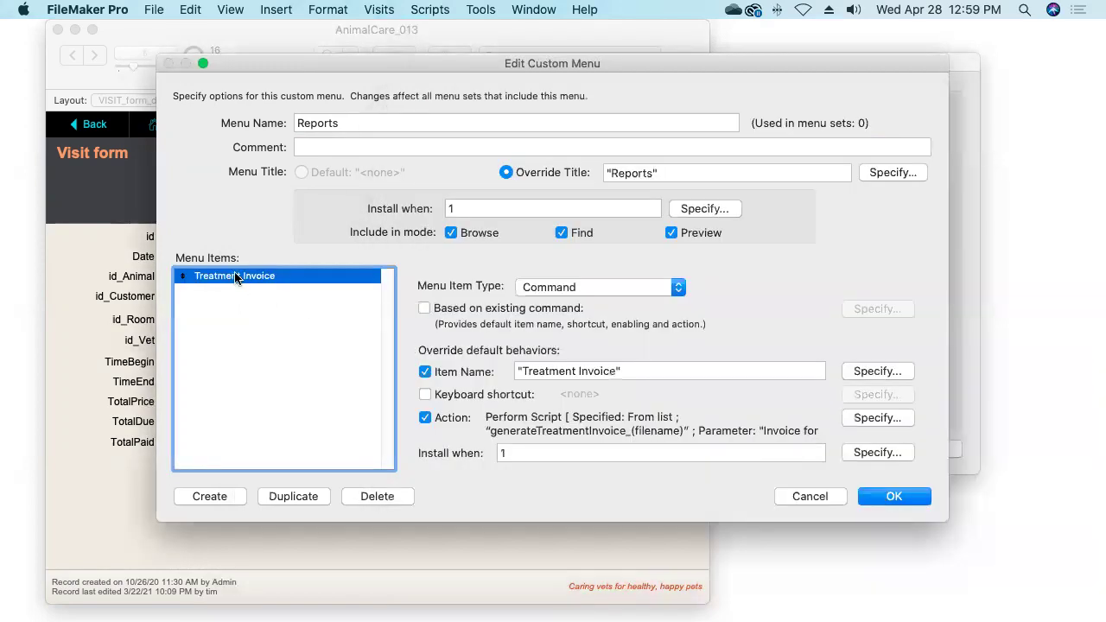
{"action": "left_click", "coordinate": [895, 497]}
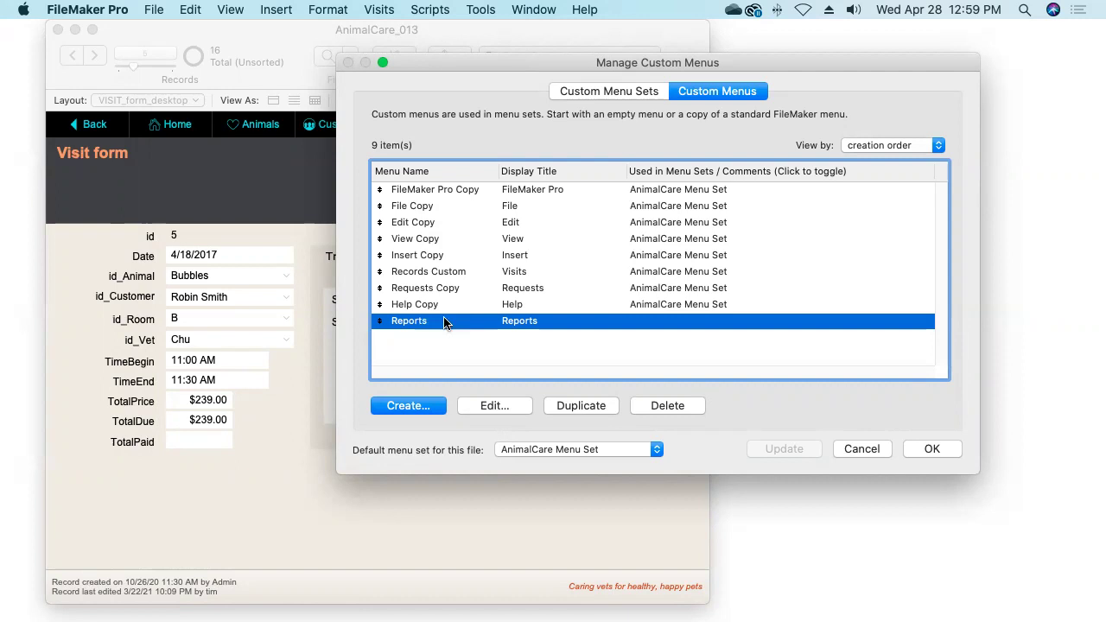
- Duplicate the View Copy custom menu and rename the duplicate View w_Reports
{"action": "left_click", "coordinate": [433, 244]}
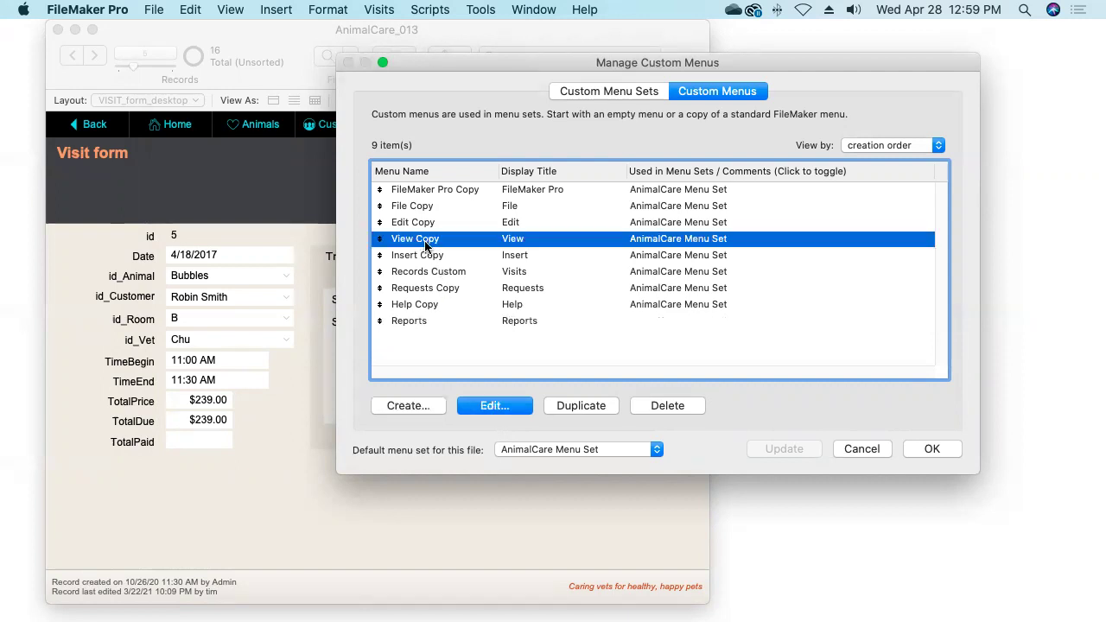
{"action": "left_click", "coordinate": [582, 408]}
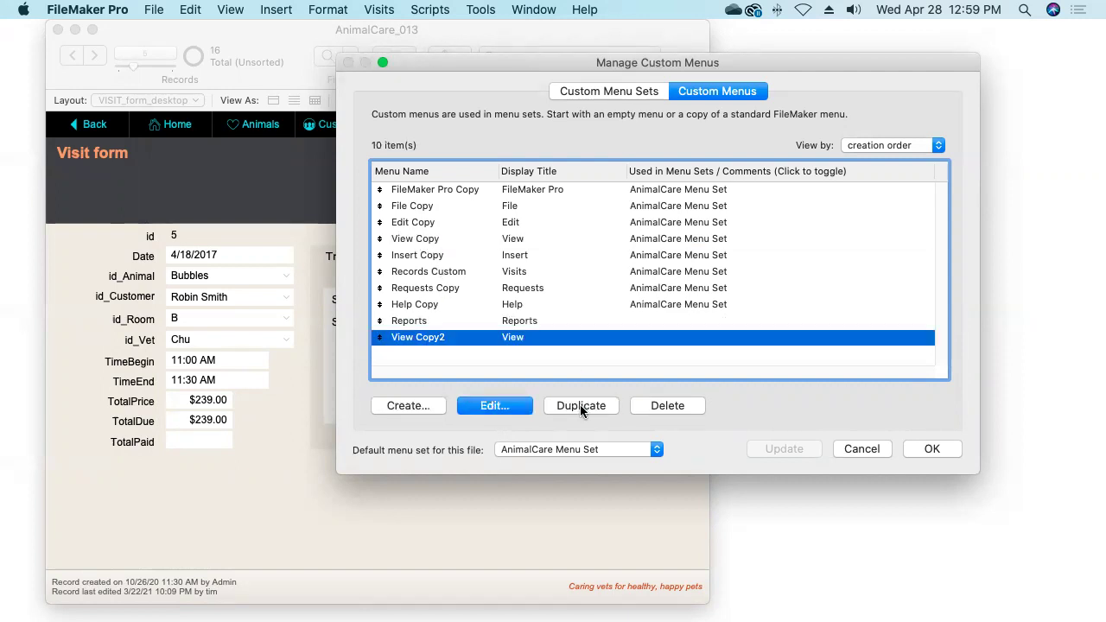
{"action": "left_click", "coordinate": [490, 406]}
{"action": "left_click", "coordinate": [404, 124]}
{"action": "key", "text": "BackSpace"}
{"action": "key", "text": "BackSpace"}
{"action": "key", "text": "BackSpace"}
{"action": "key", "text": "BackSpace"}
{"action": "key", "text": "BackSpace"}
{"action": "type", "text": "w_Reports"}
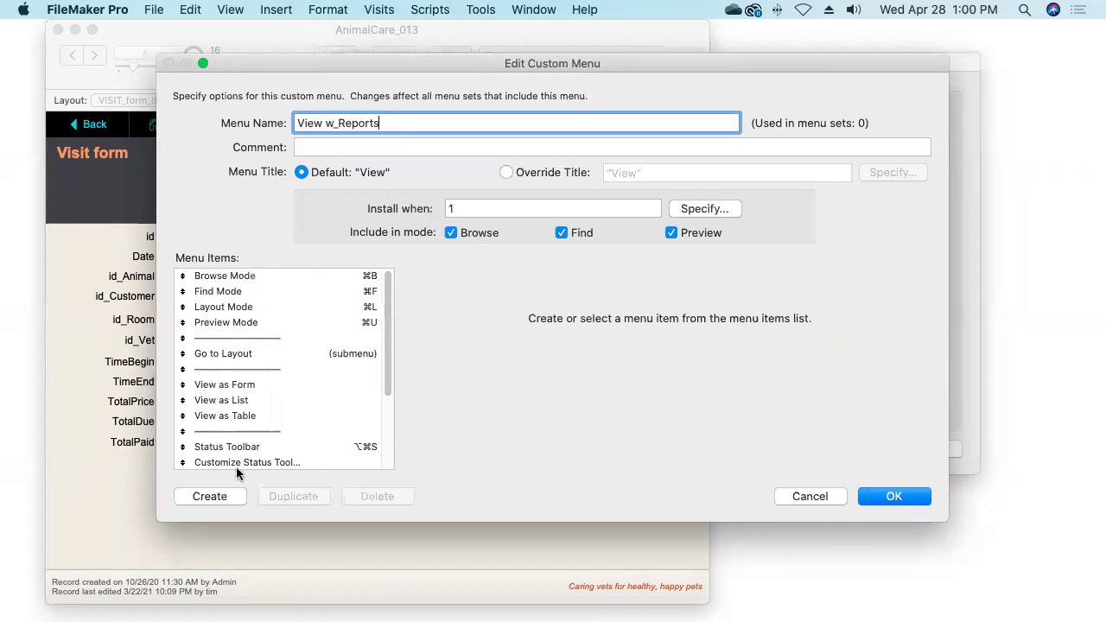
- Add a Submenu-type item directly above Go to Layout in View w_Reports and assign the Reports menu to it
{"action": "left_click", "coordinate": [210, 496]}
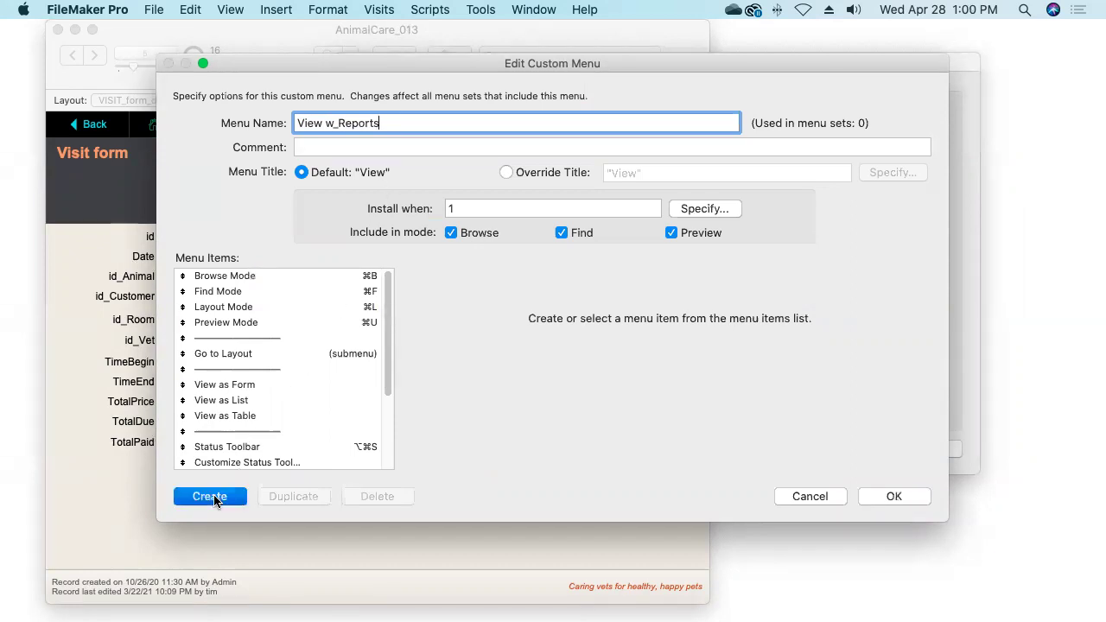
{"action": "left_click_drag", "start_coordinate": [217, 463], "coordinate": [239, 349]}
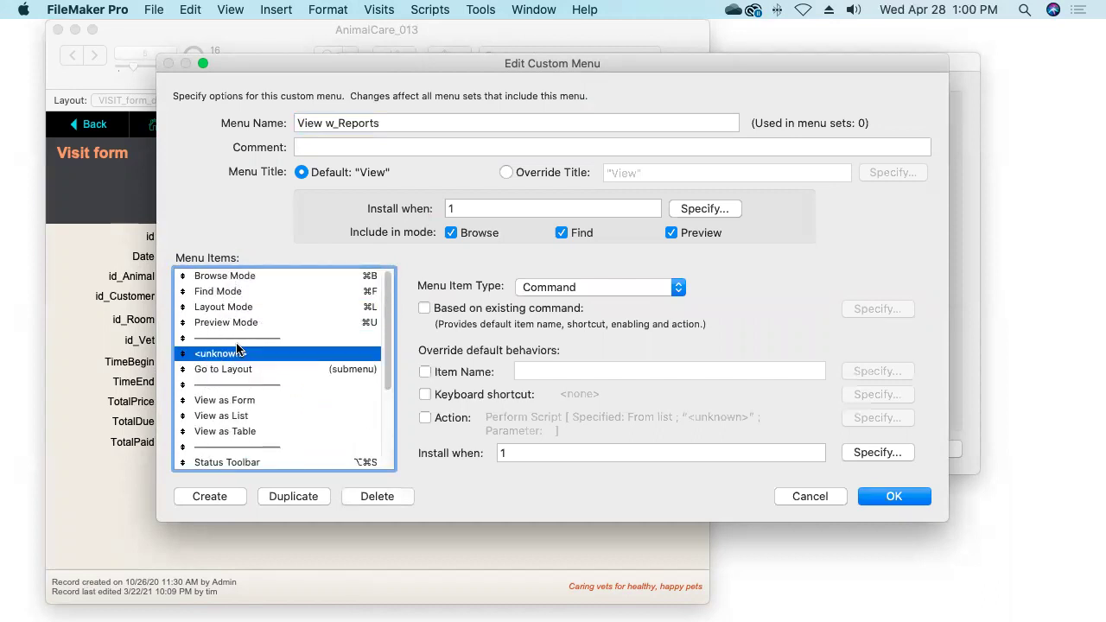
{"action": "left_click", "coordinate": [573, 286]}
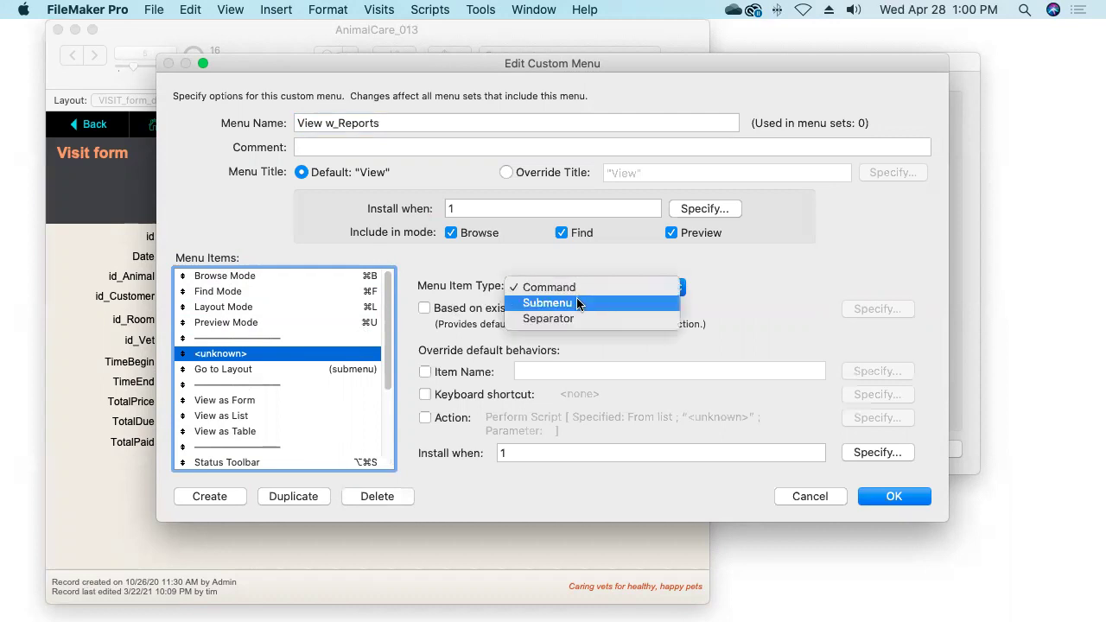
{"action": "left_click", "coordinate": [579, 304]}
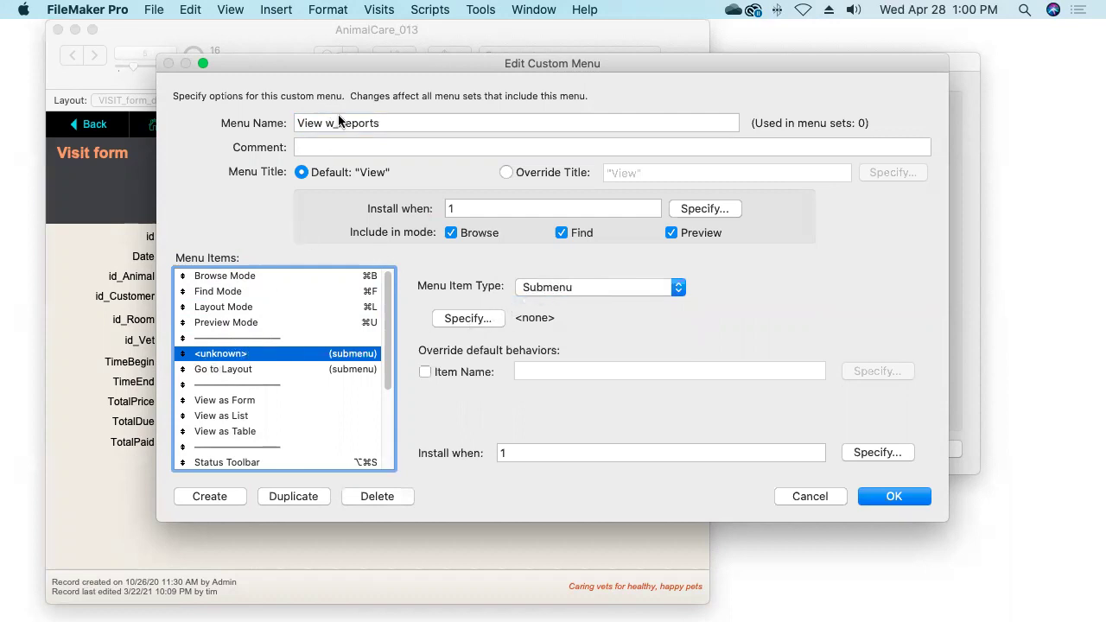
{"action": "left_click", "coordinate": [467, 318]}
{"action": "left_click_drag", "start_coordinate": [758, 197], "coordinate": [768, 368]}
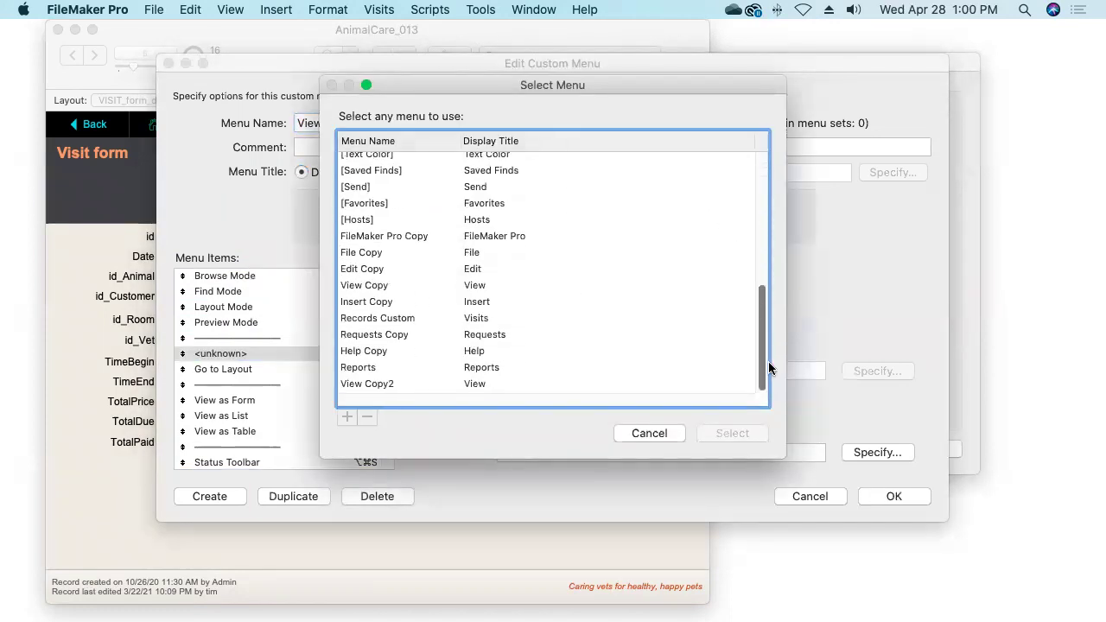
{"action": "left_click", "coordinate": [377, 369]}
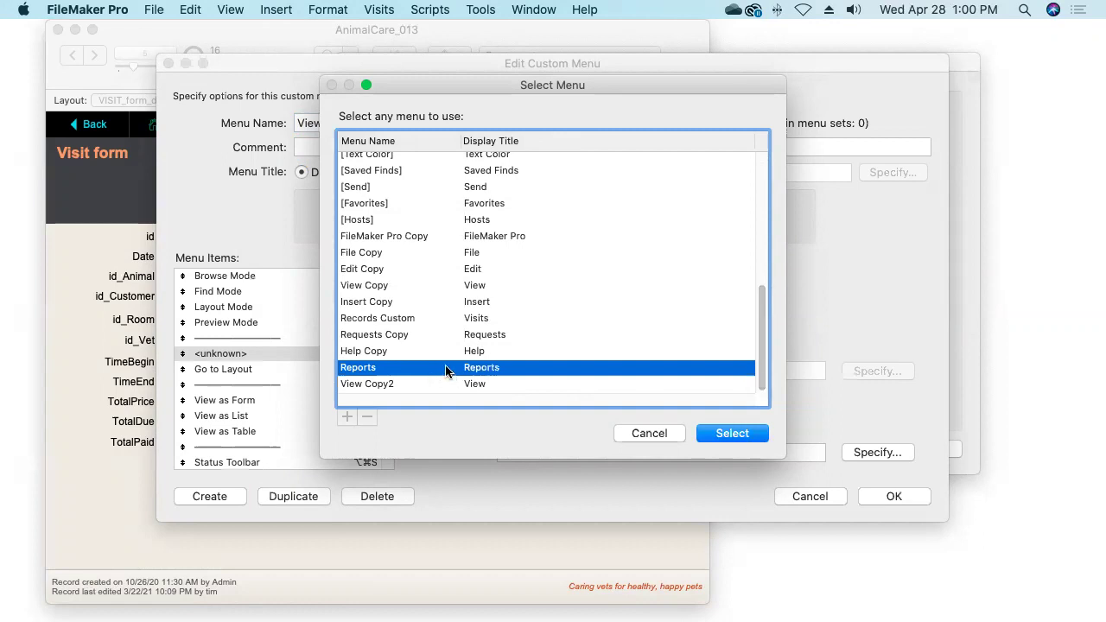
{"action": "left_click", "coordinate": [735, 437]}
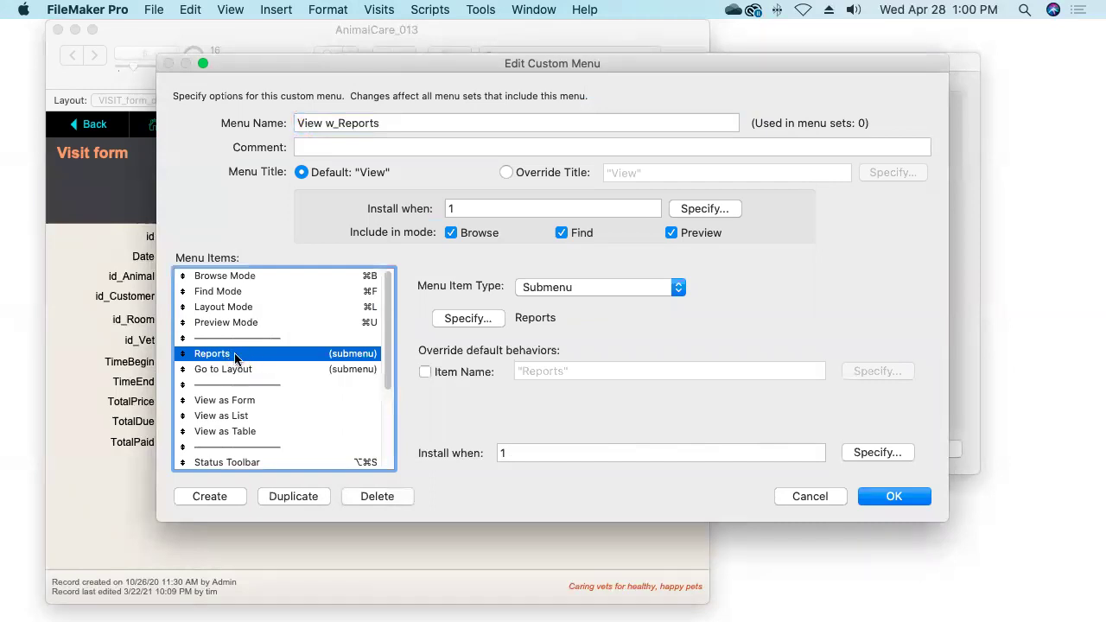
- Add a separator between the Reports submenu and Go to Layout, and save the View w_Reports menu
{"action": "left_click", "coordinate": [216, 499]}
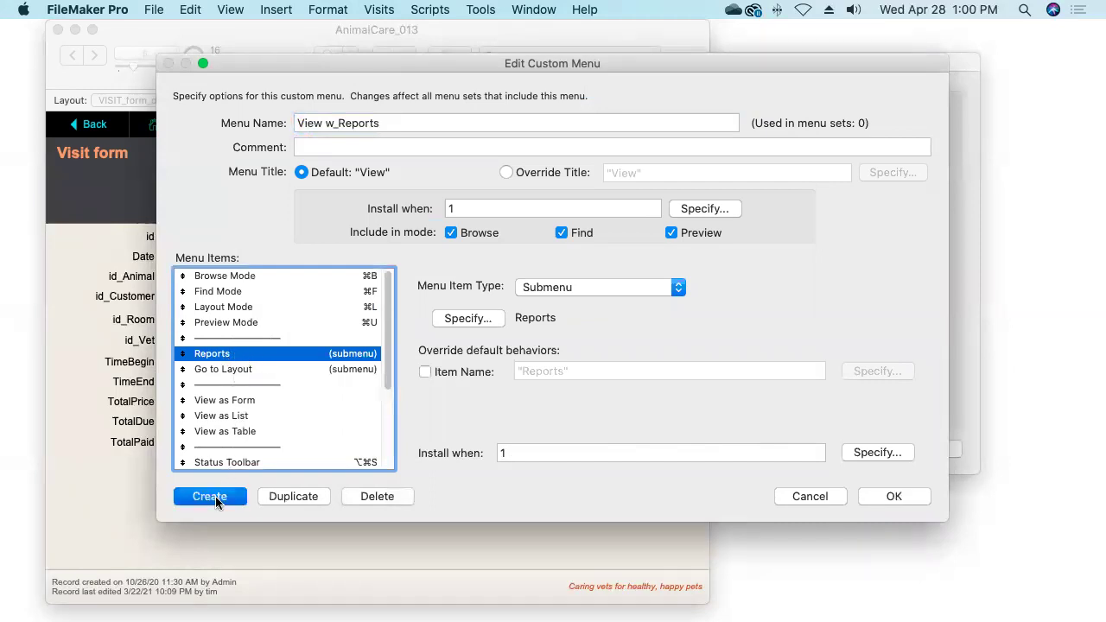
{"action": "left_click", "coordinate": [555, 287]}
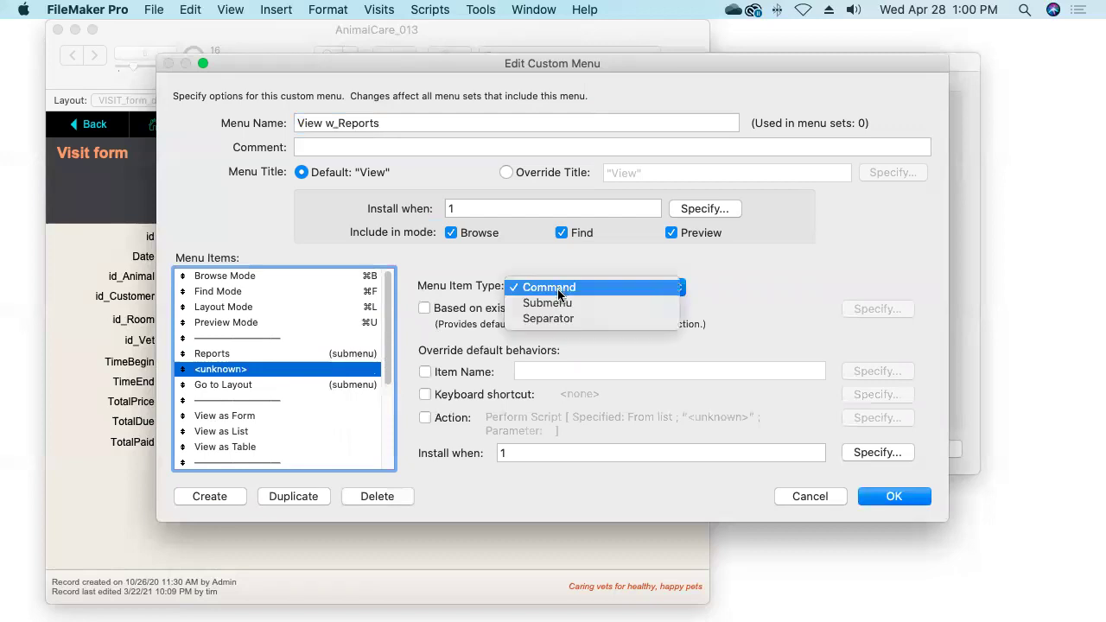
{"action": "left_click", "coordinate": [553, 319]}
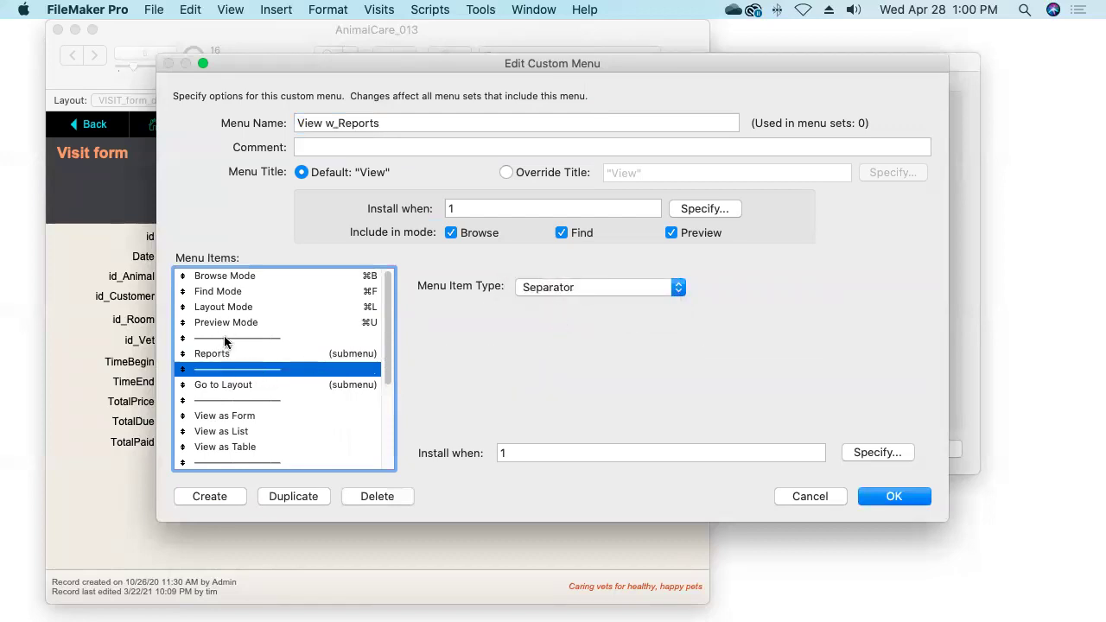
{"action": "left_click", "coordinate": [224, 383]}
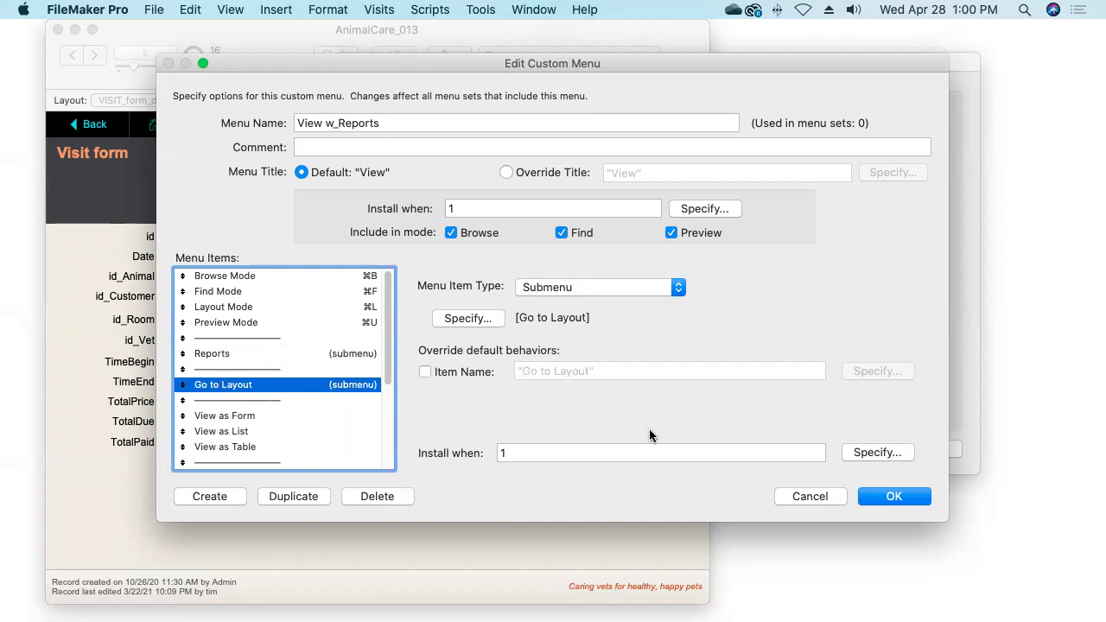
{"action": "left_click", "coordinate": [883, 498]}
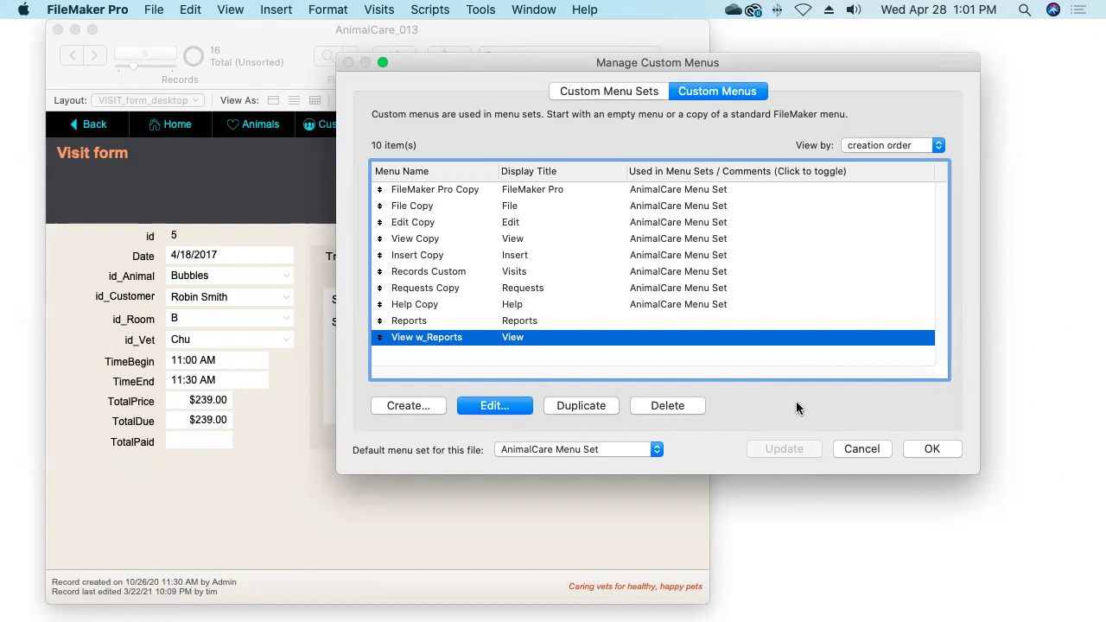
- Duplicate the AnimalCare Menu Set and rename the duplicate Visits Menu Set
{"action": "left_click", "coordinate": [604, 91]}
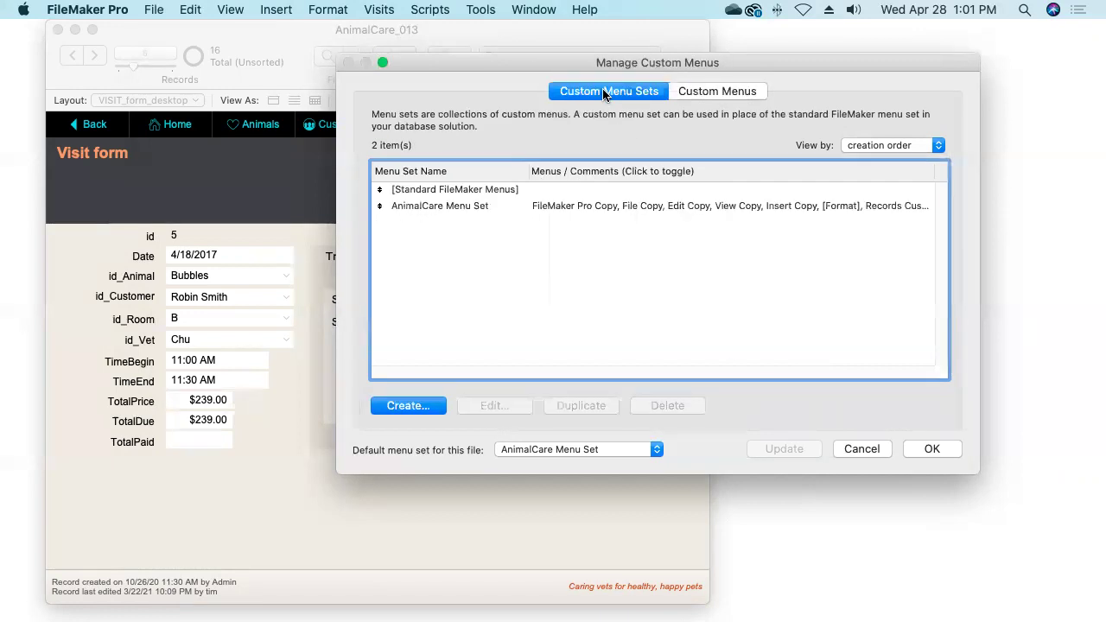
{"action": "left_click", "coordinate": [478, 206]}
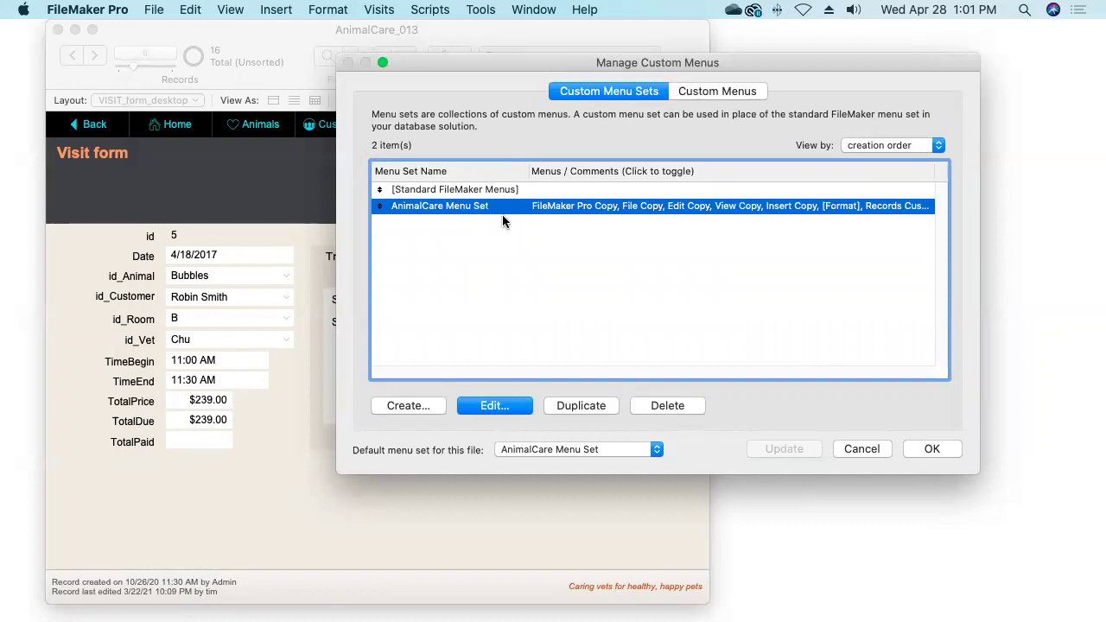
{"action": "left_click", "coordinate": [578, 404]}
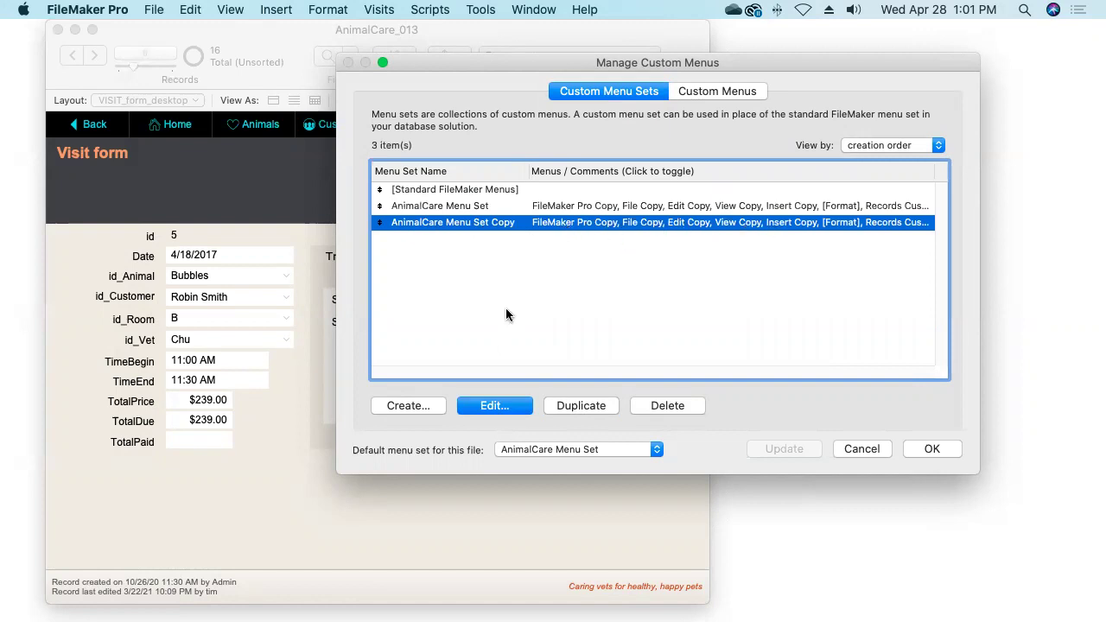
{"action": "left_click", "coordinate": [505, 407]}
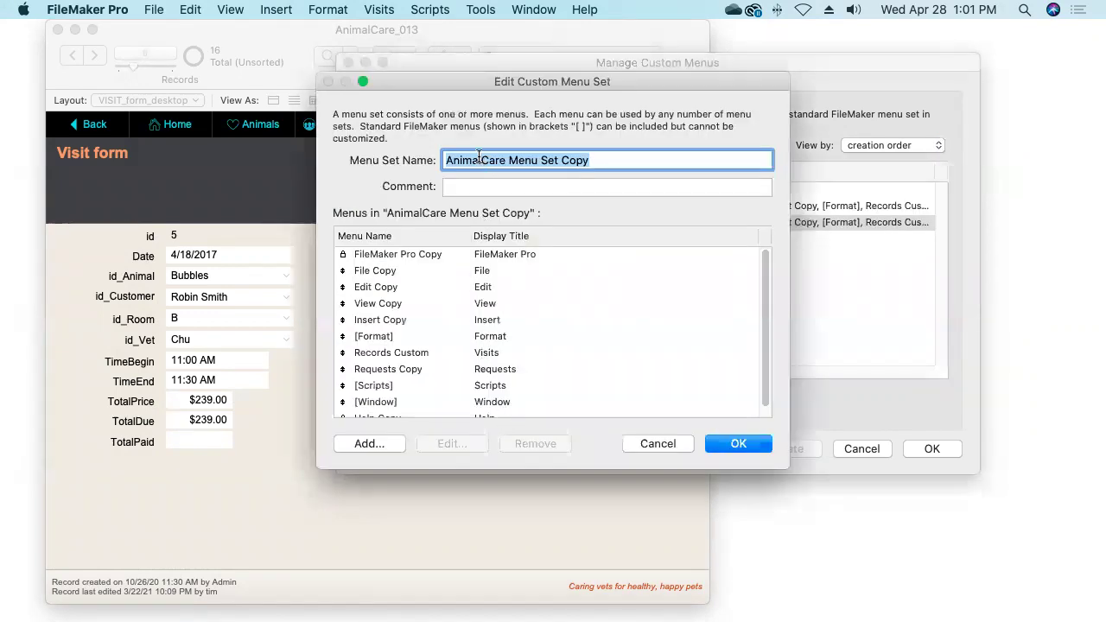
{"action": "double_click", "coordinate": [479, 159]}
{"action": "type", "text": "Visits"}
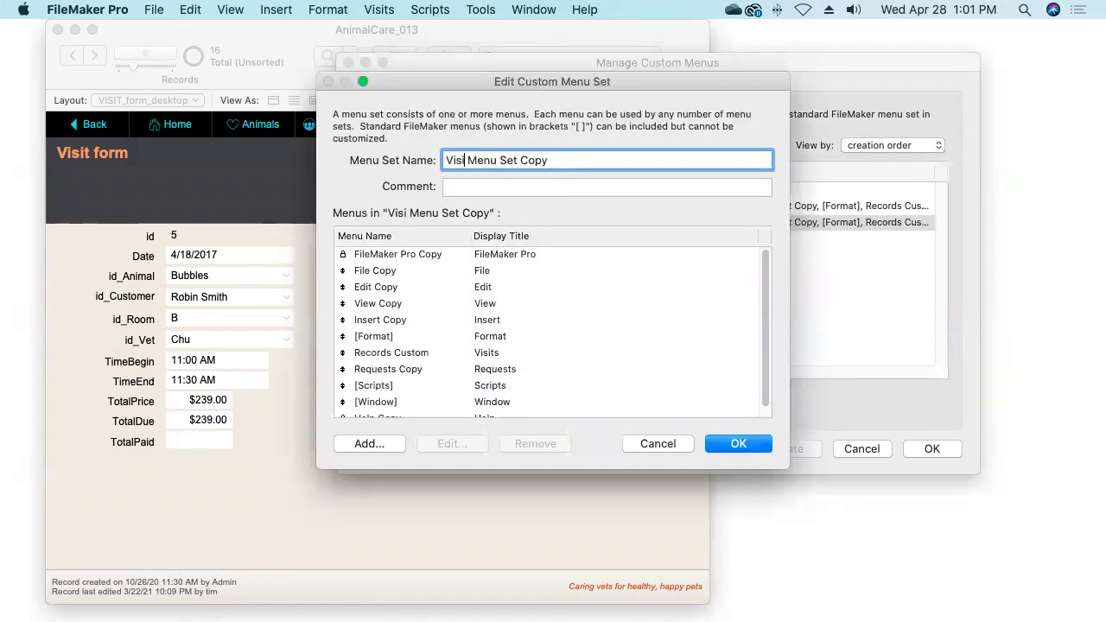
{"action": "key", "text": "BackSpace"}
{"action": "key", "text": "BackSpace"}
{"action": "key", "text": "BackSpace"}
{"action": "key", "text": "BackSpace"}
{"action": "key", "text": "BackSpace"}
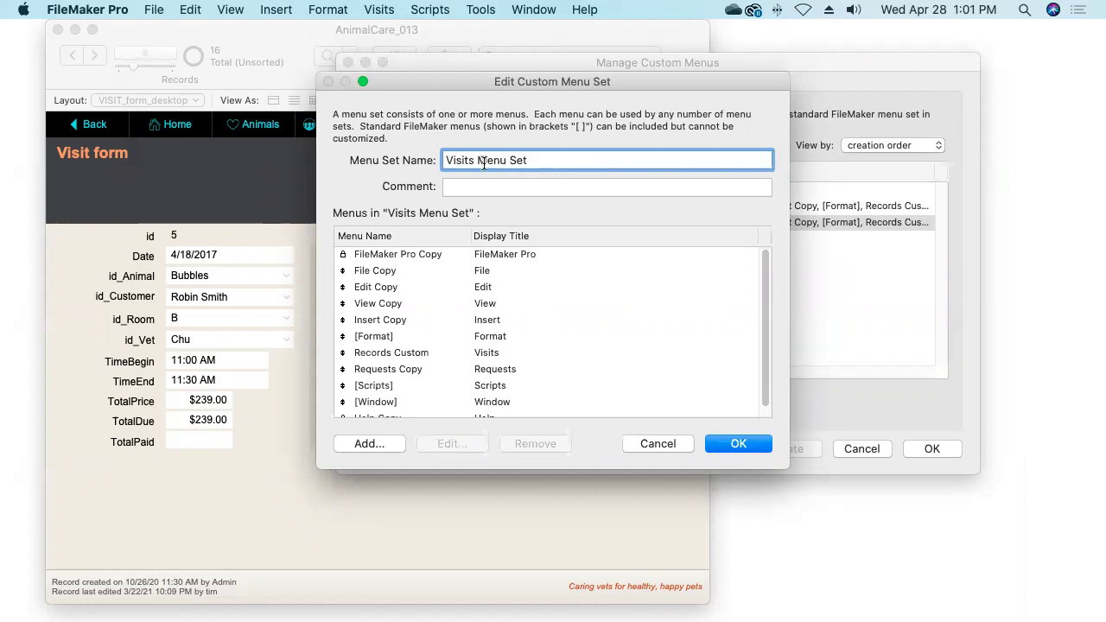
- Replace View Copy with View w_Reports in the Visits Menu Set, place it between Edit Copy and Insert Copy, and save the set
{"action": "left_click", "coordinate": [394, 304]}
{"action": "left_click", "coordinate": [549, 441]}
{"action": "left_click", "coordinate": [390, 446]}
{"action": "left_click_drag", "start_coordinate": [762, 220], "coordinate": [763, 370]}
{"action": "left_click", "coordinate": [452, 383]}
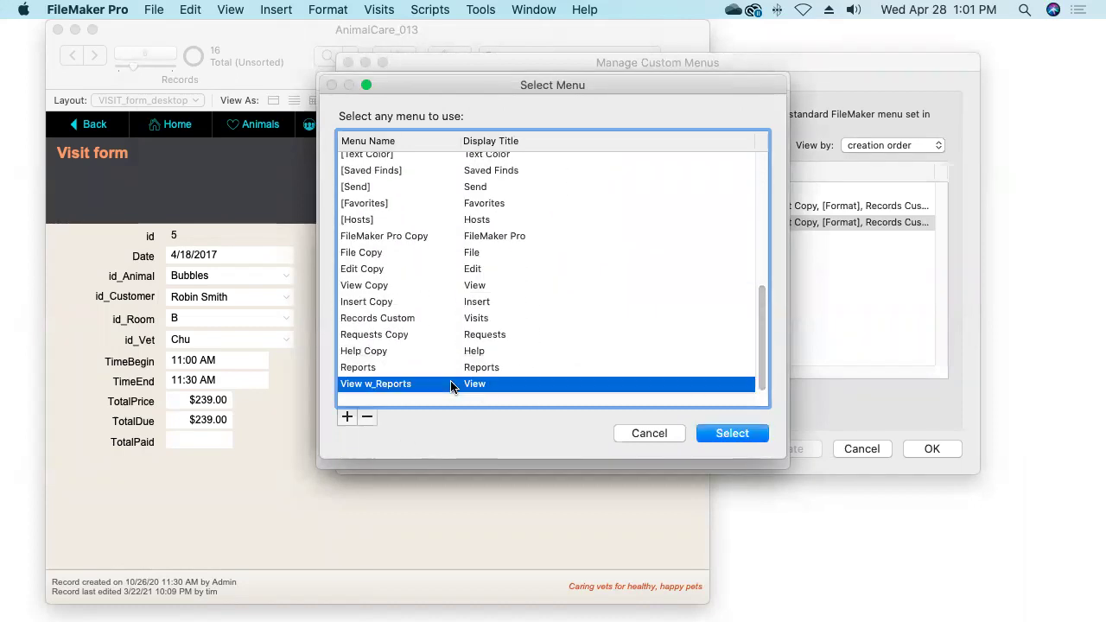
{"action": "left_click", "coordinate": [710, 437]}
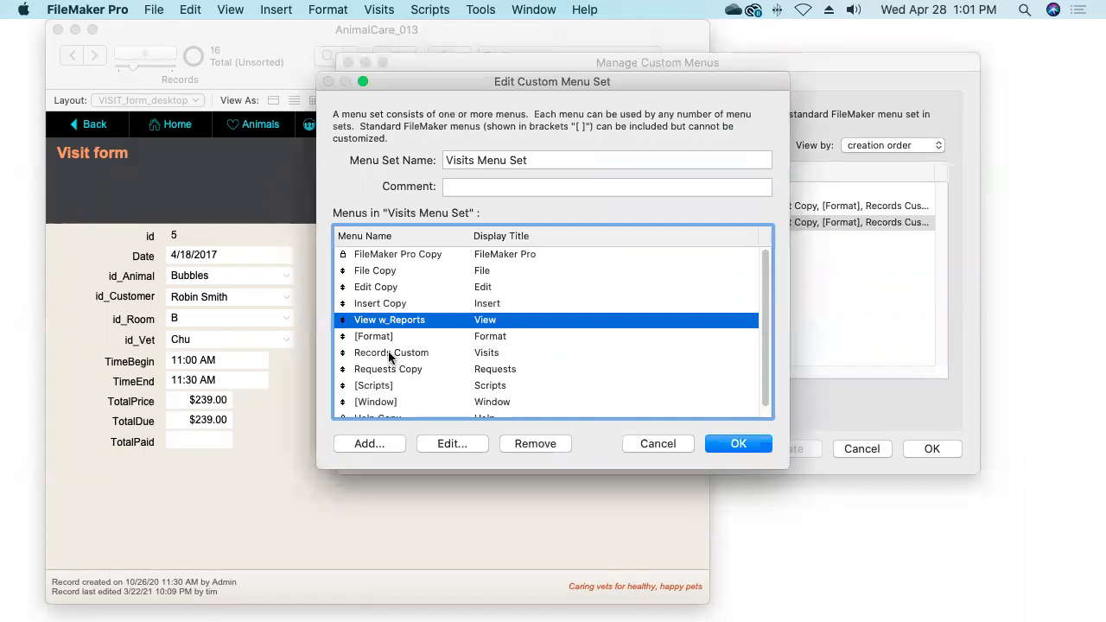
{"action": "left_click_drag", "start_coordinate": [345, 321], "coordinate": [346, 296]}
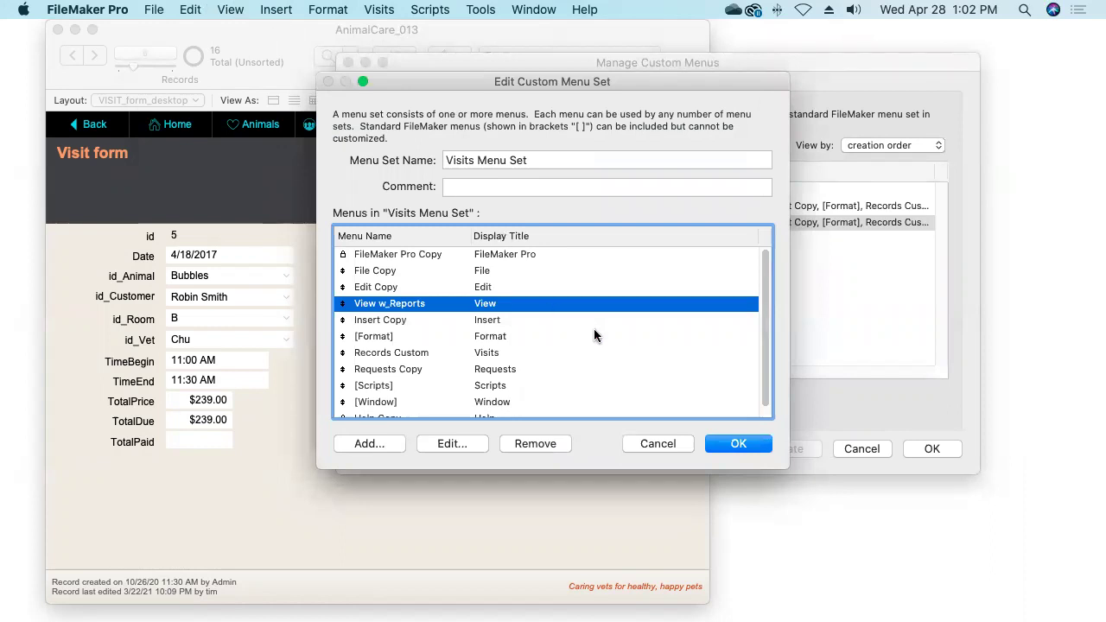
{"action": "left_click", "coordinate": [735, 444]}
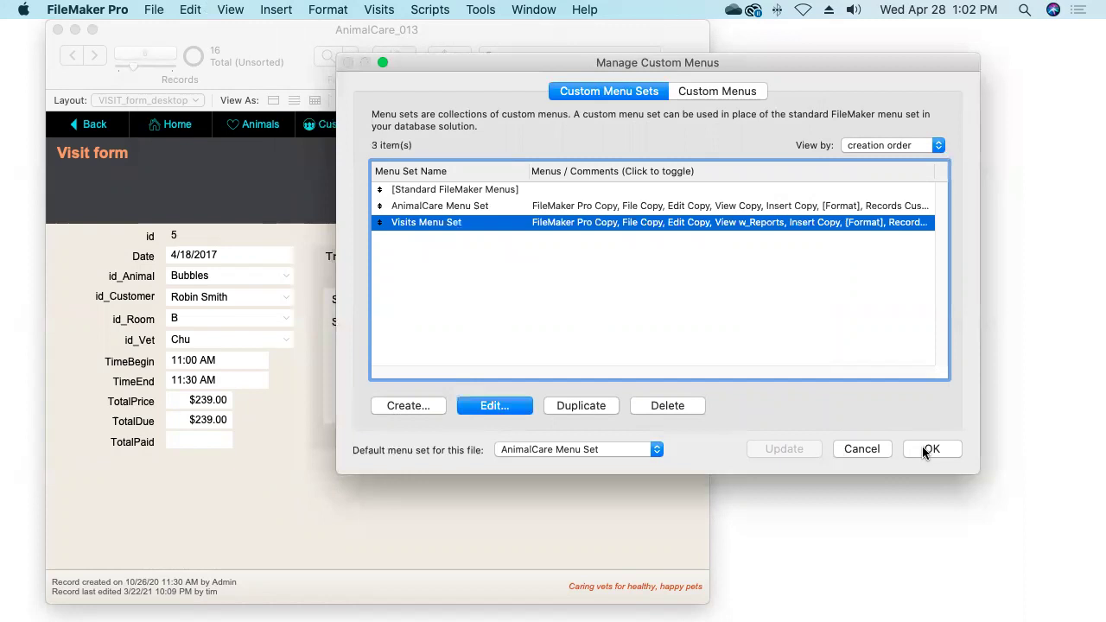
- Confirm the custom menu changes, assign the Visits Menu Set to the VISIT_form_desktop layout, and save the layout
{"action": "left_click", "coordinate": [924, 450]}
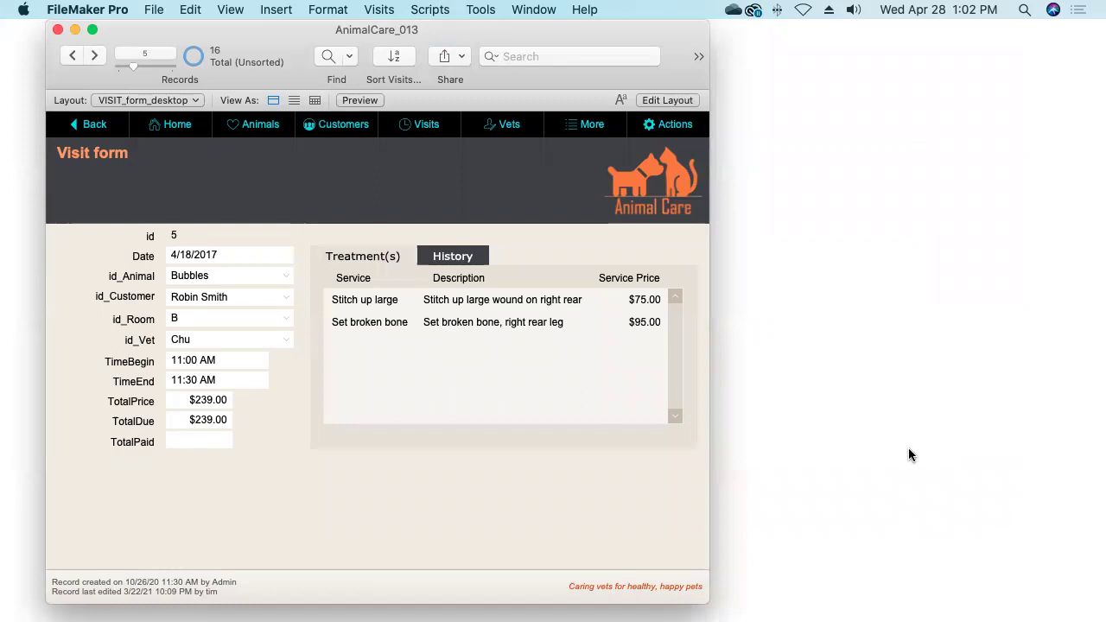
{"action": "left_click", "coordinate": [666, 101]}
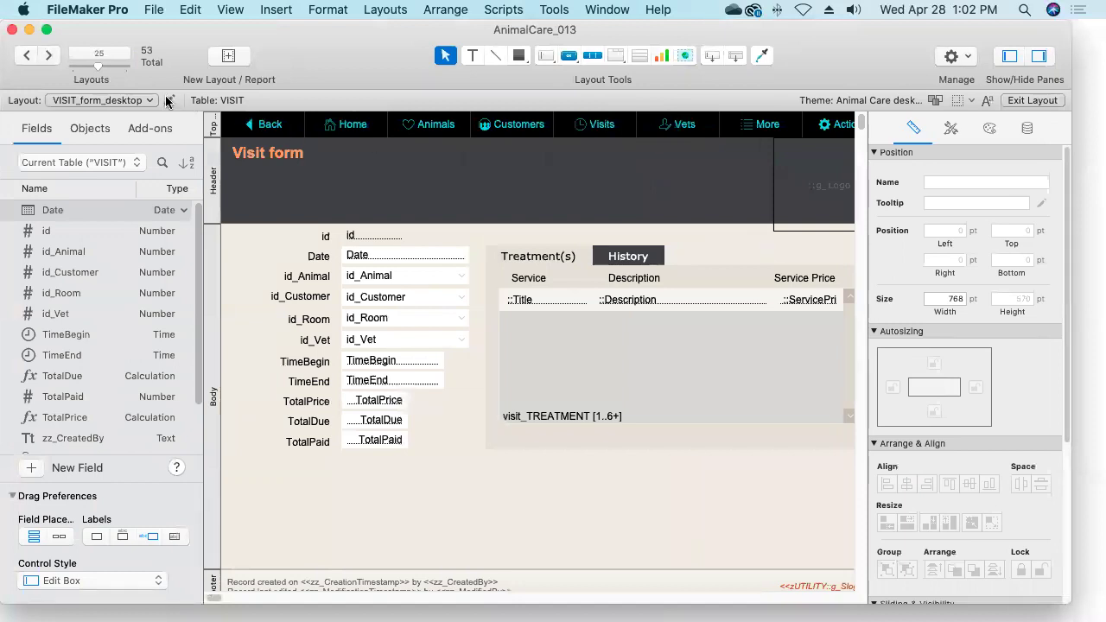
{"action": "left_click", "coordinate": [169, 101]}
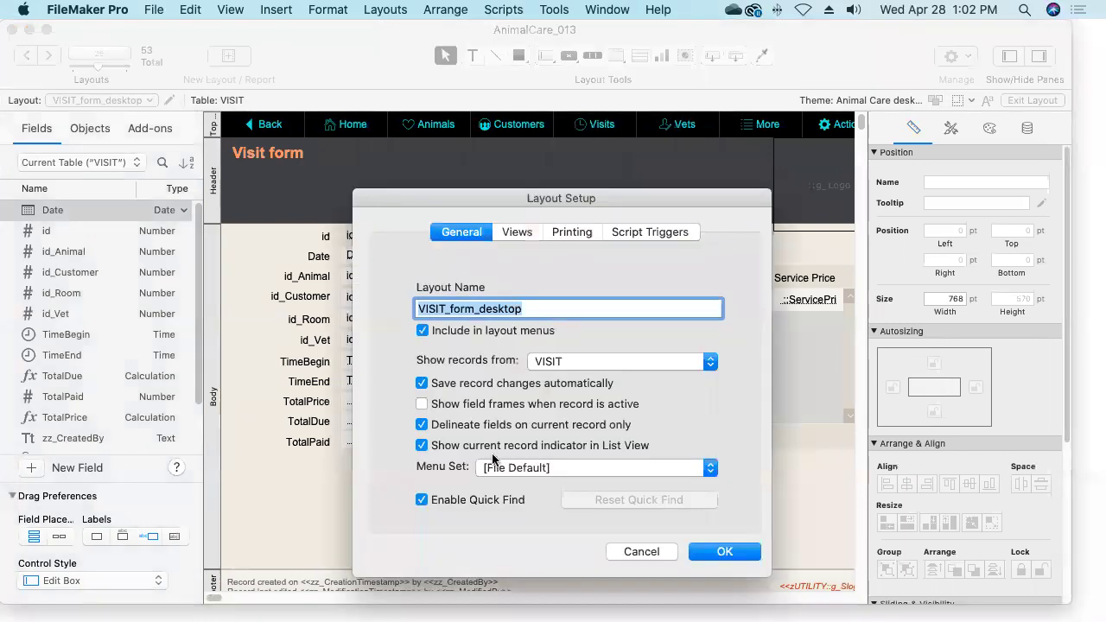
{"action": "left_click", "coordinate": [537, 467]}
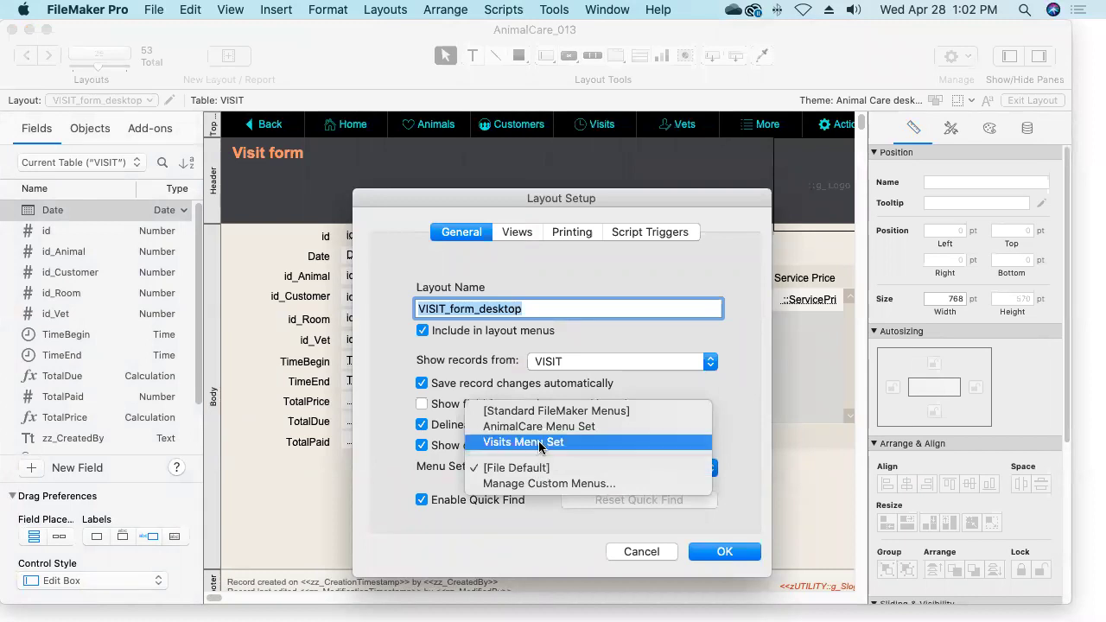
{"action": "left_click", "coordinate": [541, 445]}
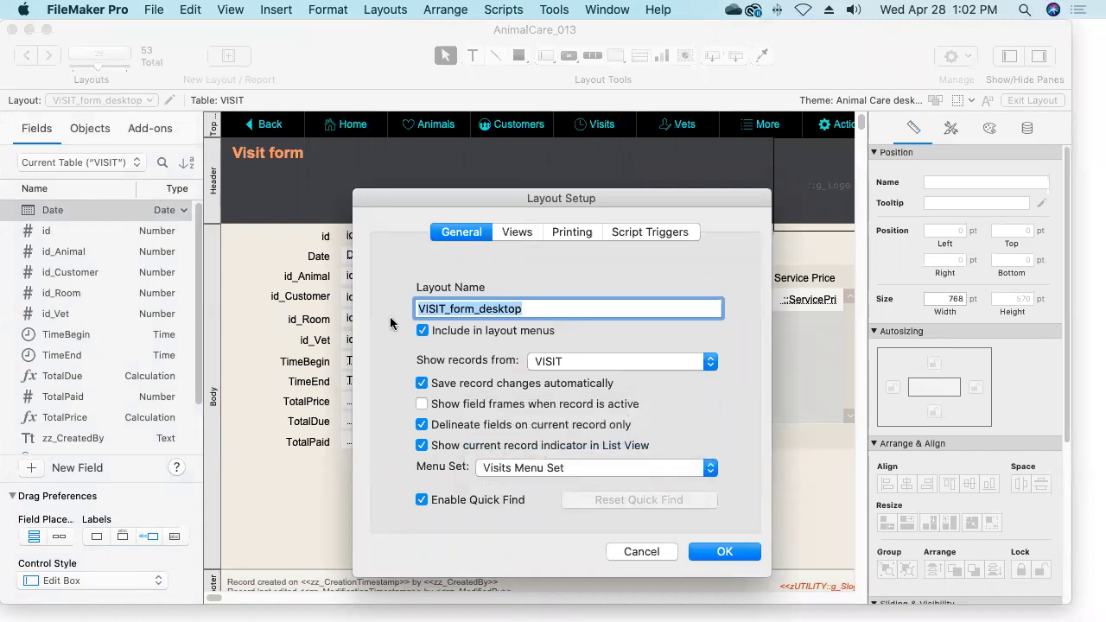
{"action": "left_click", "coordinate": [717, 550]}
{"action": "left_click", "coordinate": [1033, 100]}
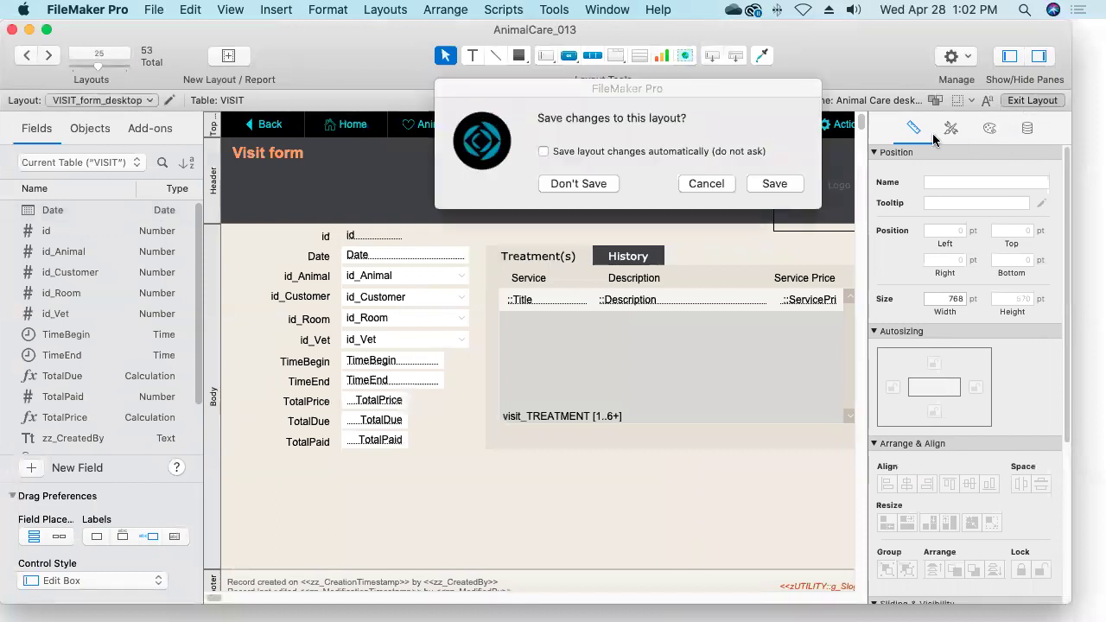
{"action": "left_click", "coordinate": [773, 180]}
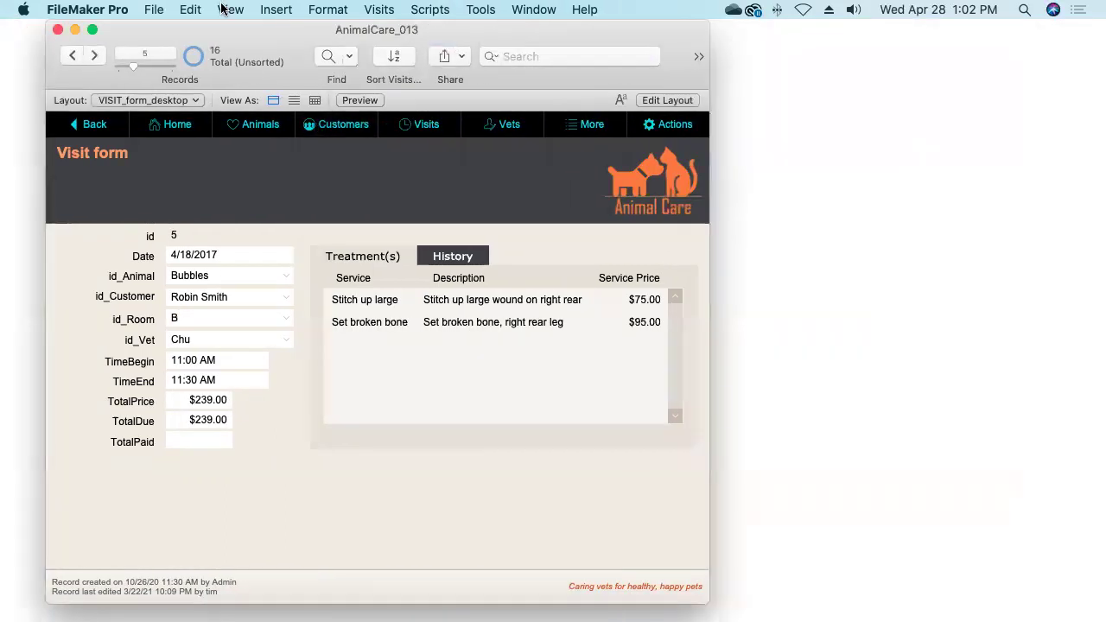
- Test the customized Reports submenu by running Treatment Invoice for the current visit, and close the invoice window
{"action": "left_click", "coordinate": [230, 10]}
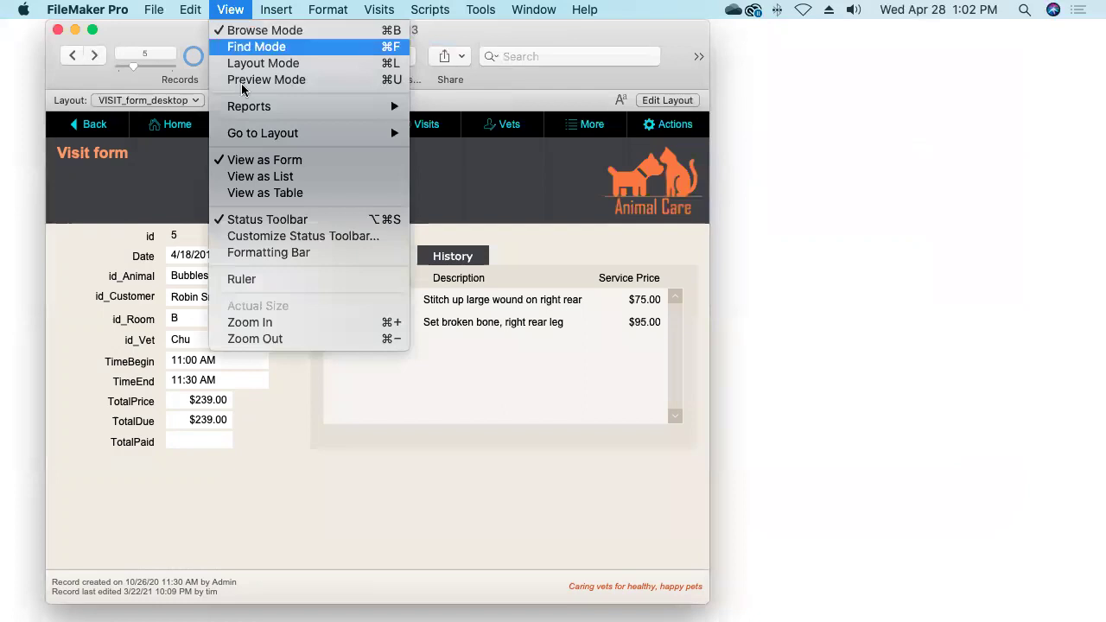
{"action": "mouse_move", "coordinate": [246, 108]}
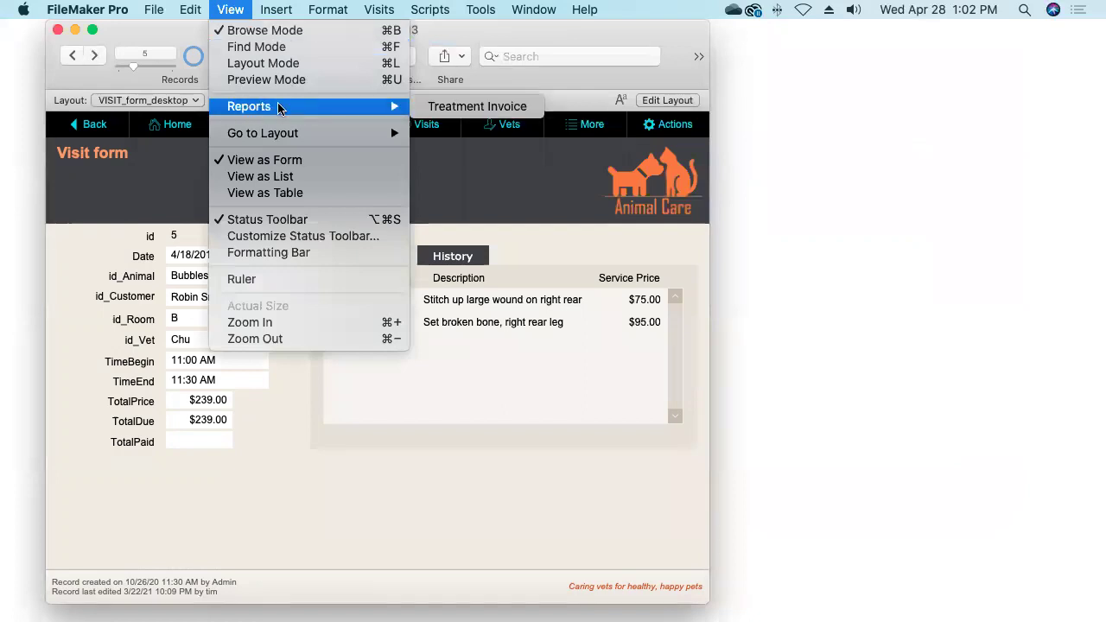
{"action": "left_click", "coordinate": [505, 109]}
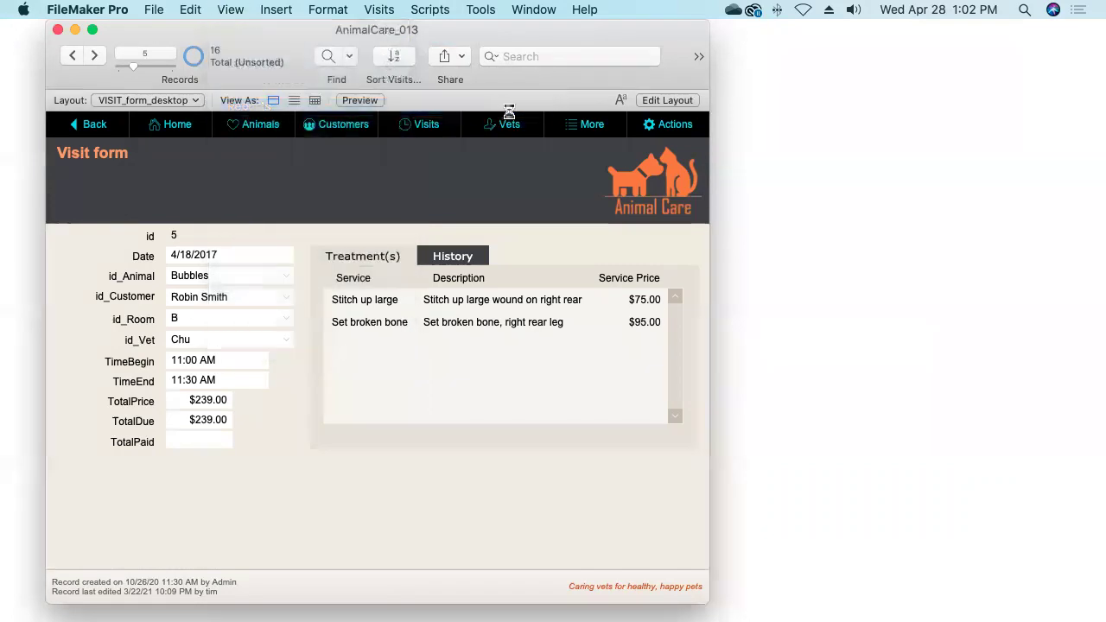
{"action": "left_click", "coordinate": [658, 309]}
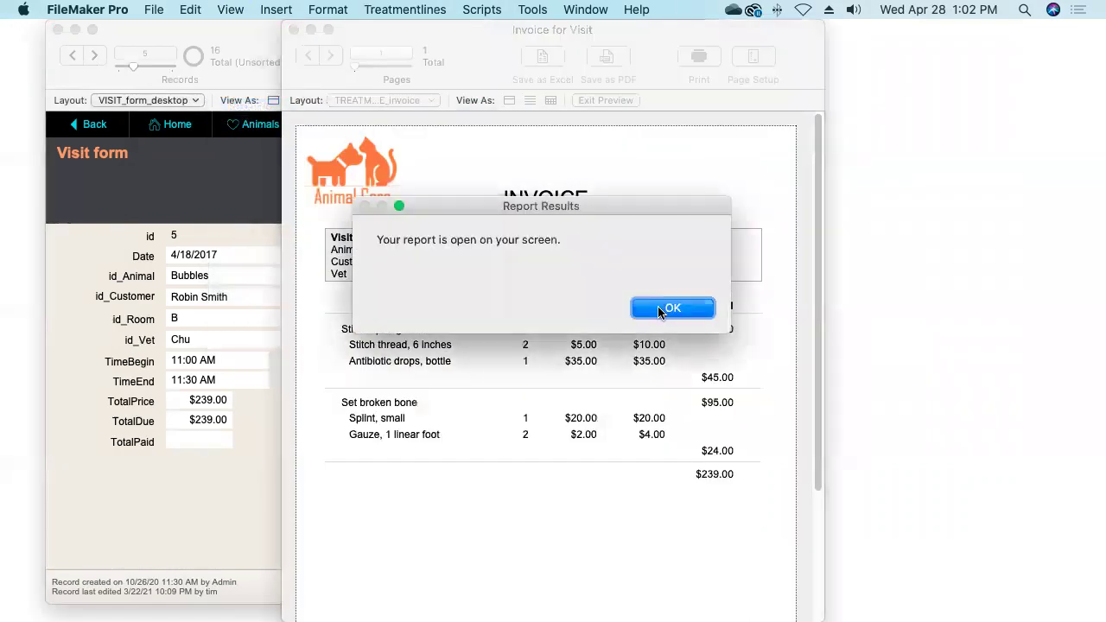
{"action": "left_click", "coordinate": [664, 309]}
{"action": "left_click", "coordinate": [294, 29]}
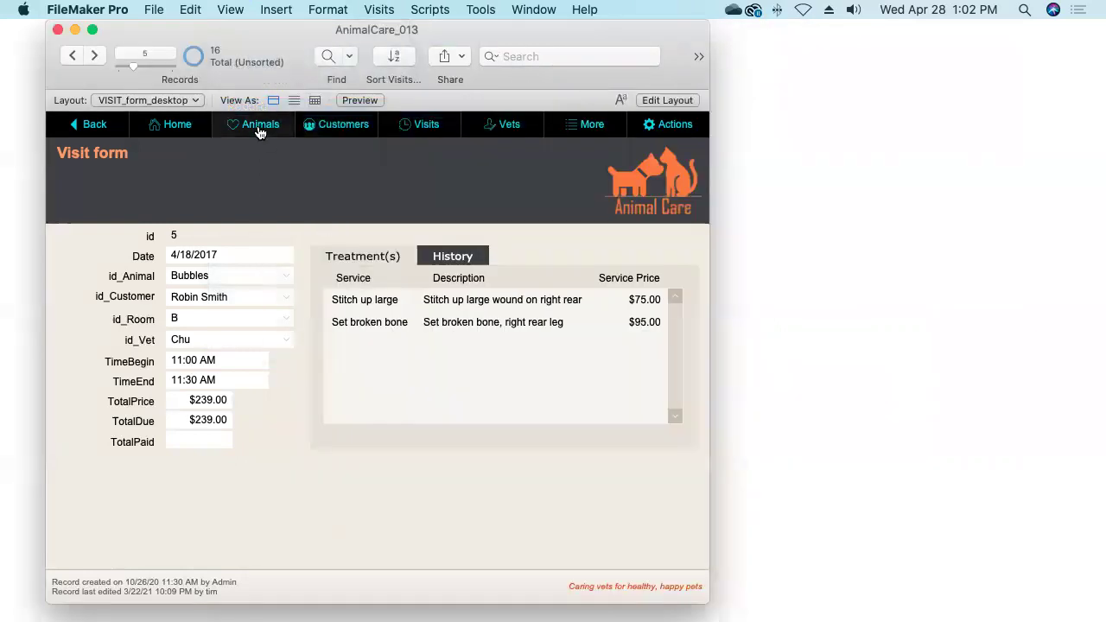
- Go to the Animal list and check whether its View menu offers the Reports submenu
{"action": "left_click", "coordinate": [257, 126]}
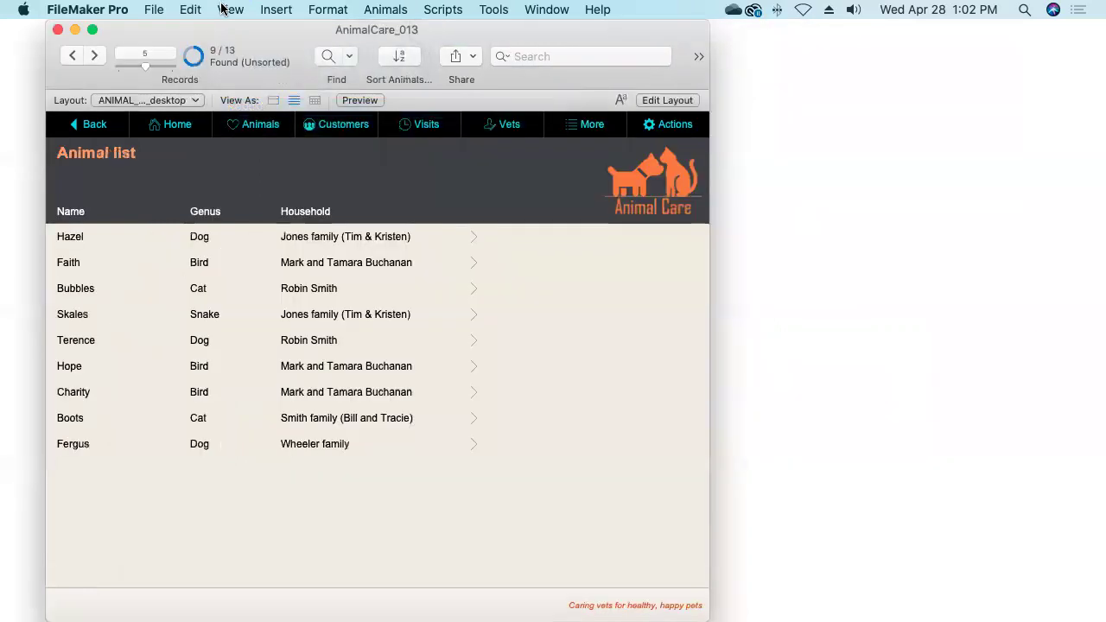
{"action": "left_click", "coordinate": [223, 9]}
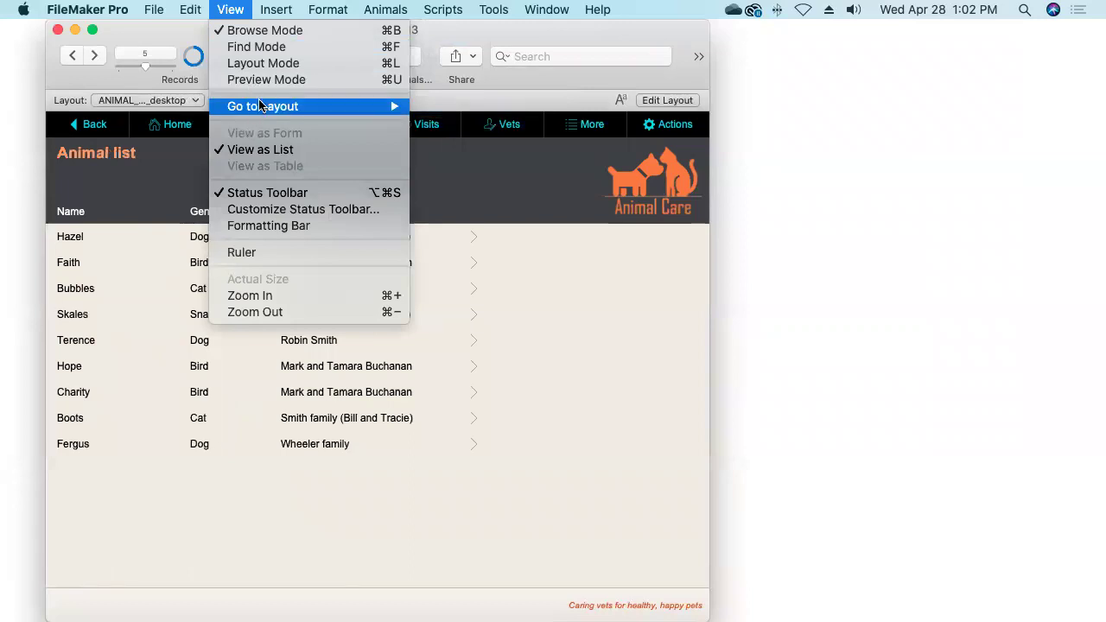
{"action": "left_click", "coordinate": [575, 303]}
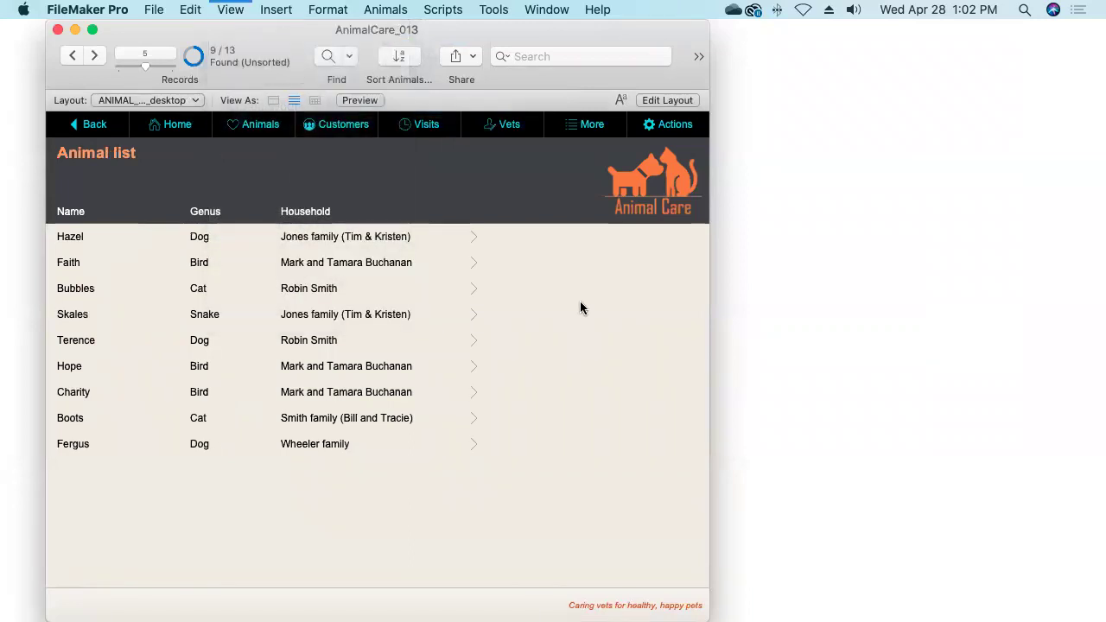
- Return to the Visit list, open the April 18, 2017 visit, and inspect the Reports submenu in its View menu
{"action": "left_click", "coordinate": [415, 126]}
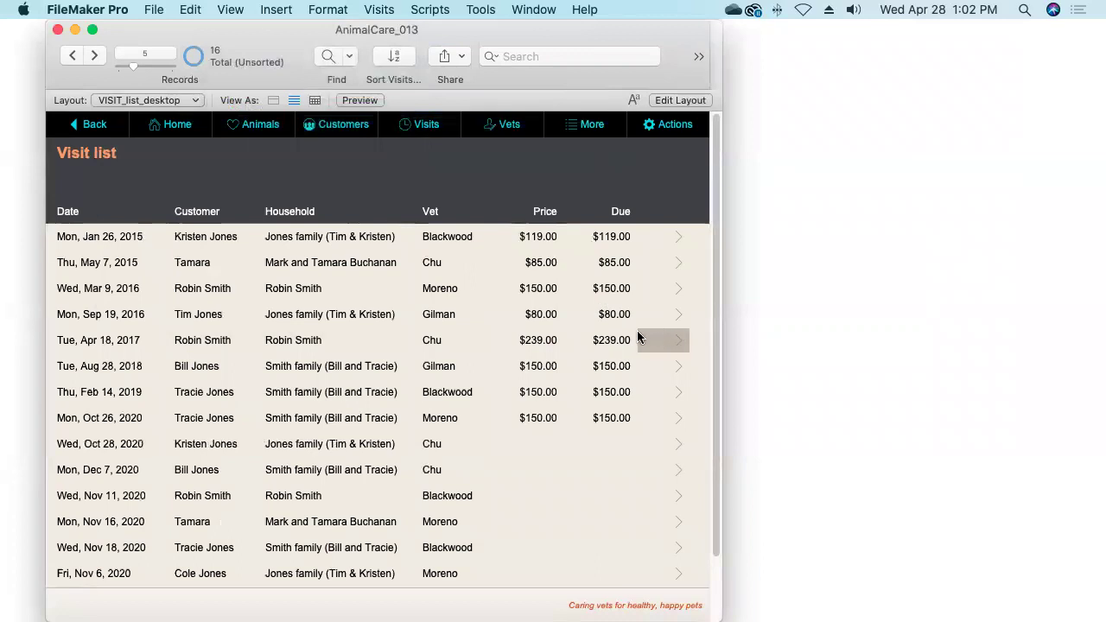
{"action": "left_click", "coordinate": [675, 342]}
{"action": "left_click", "coordinate": [232, 10]}
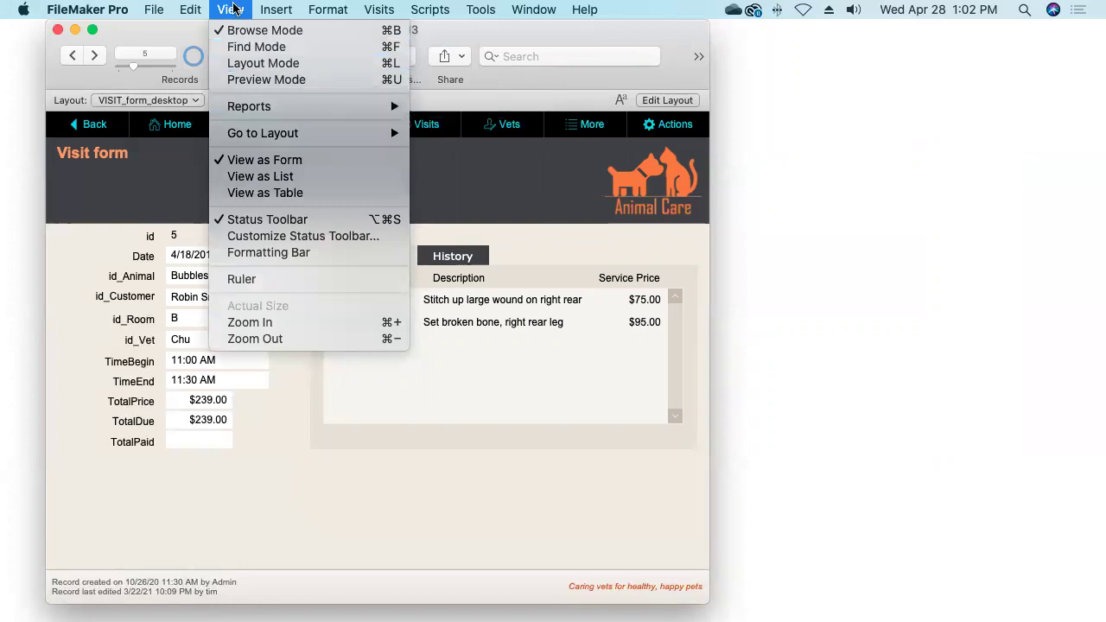
{"action": "mouse_move", "coordinate": [237, 108]}
{"action": "left_click", "coordinate": [112, 217]}
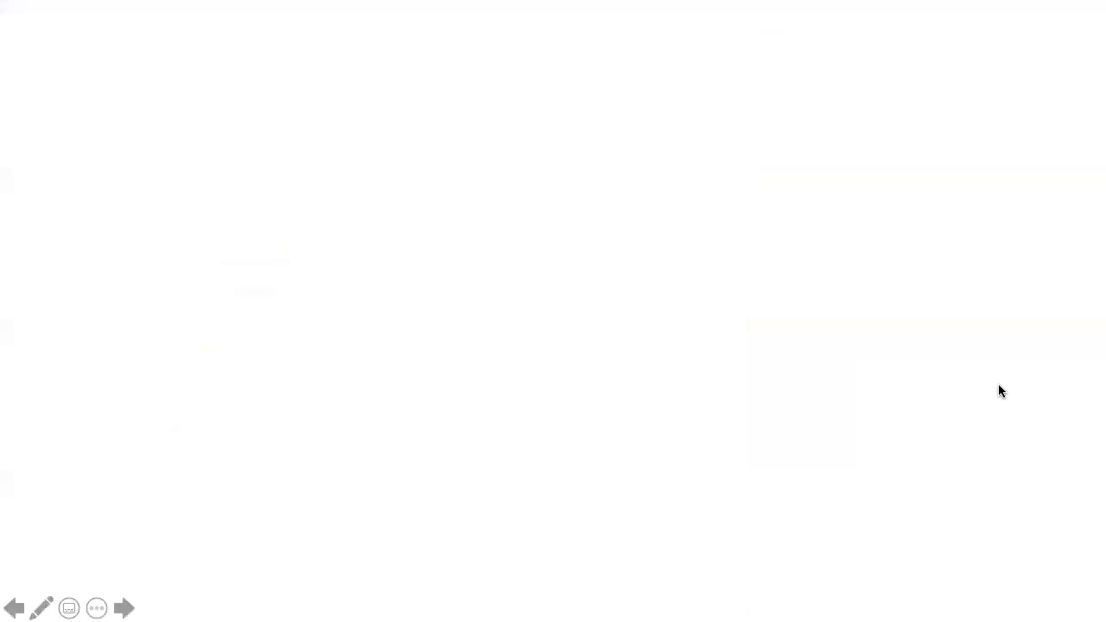
{"action": "left_click", "coordinate": [988, 382]}
{"action": "left_click", "coordinate": [1008, 386]}
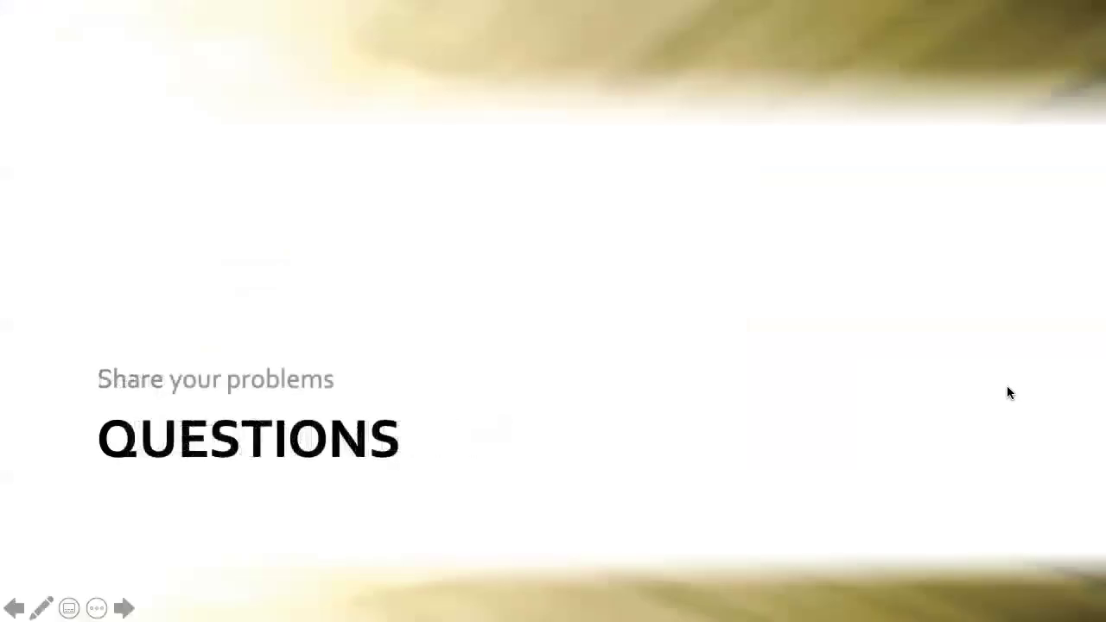